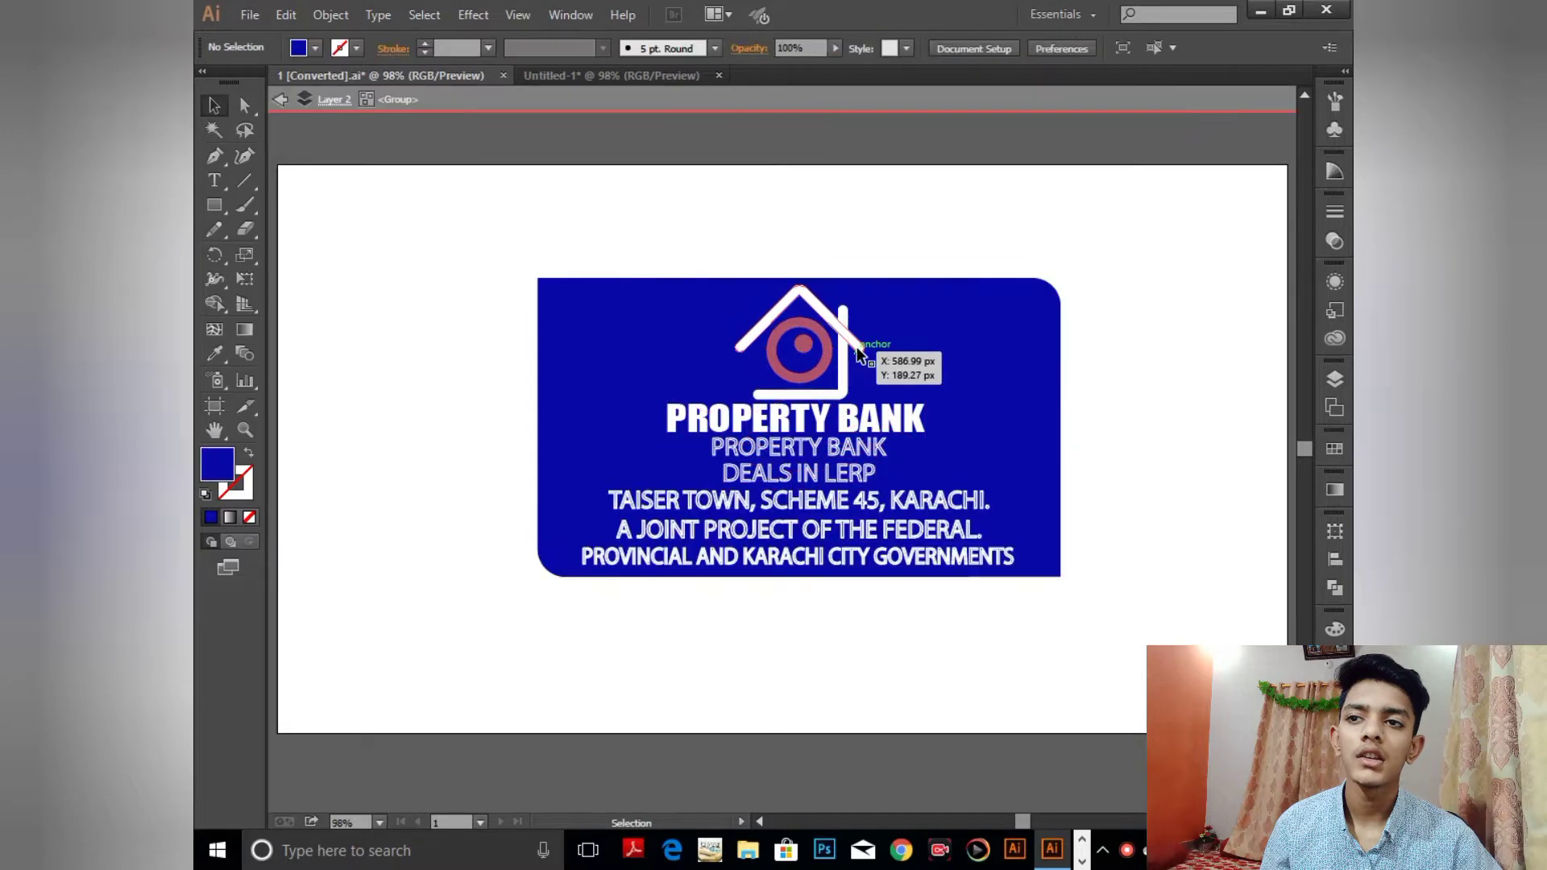
- Deselect the house logo group and exit Isolation Mode so the whole card shows in colour
left_click(875, 406)
double_click(678, 243)
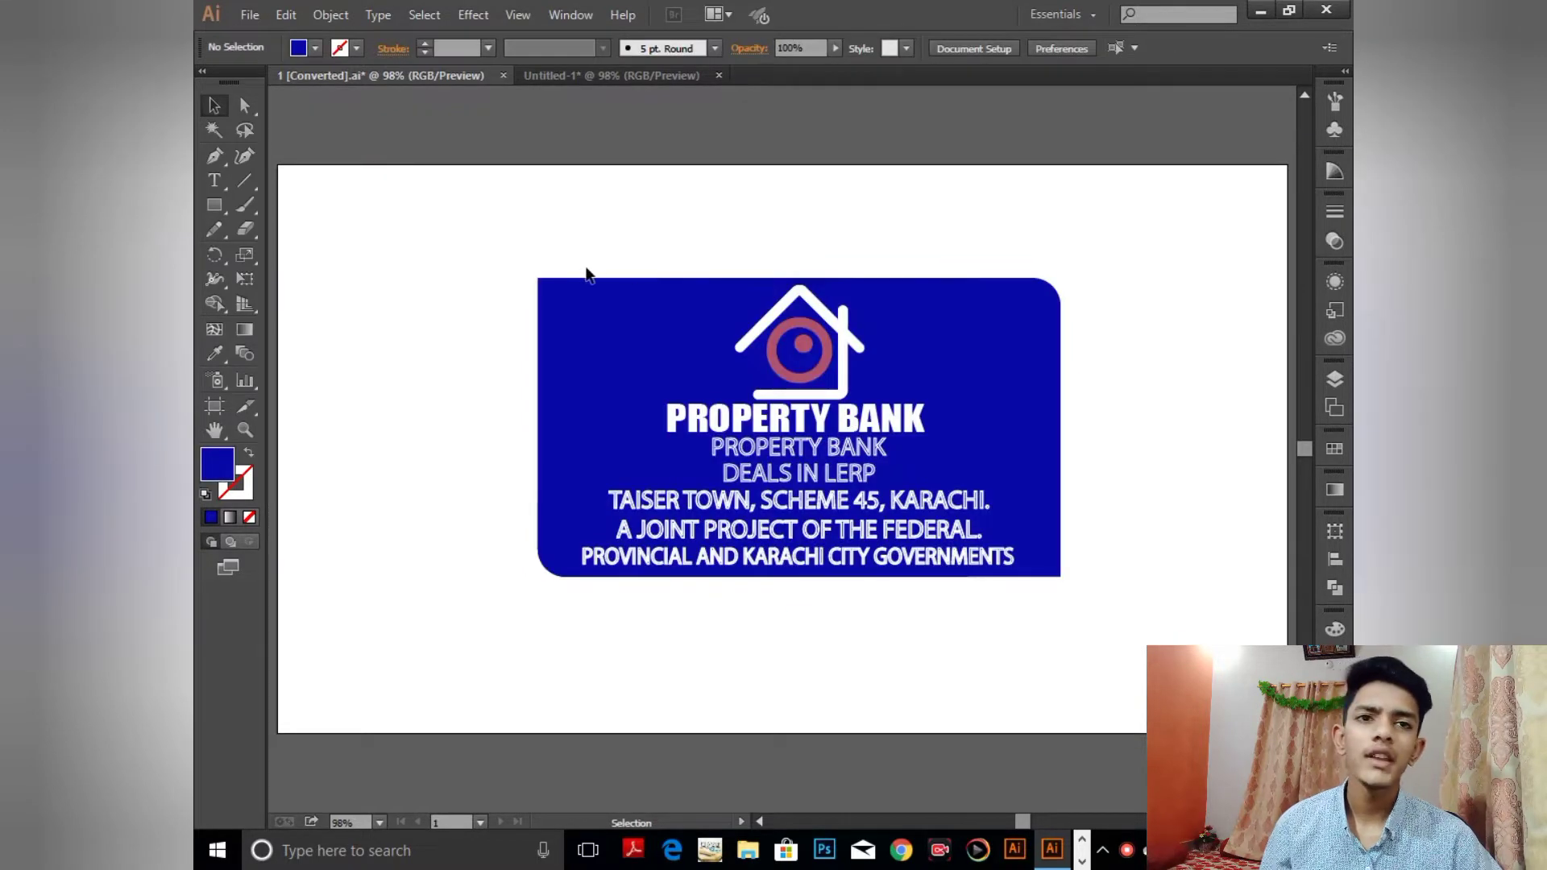
- In Untitled-1, create a black rectangle of exactly 3.5 × 2 in
left_click(677, 77)
left_click(215, 206)
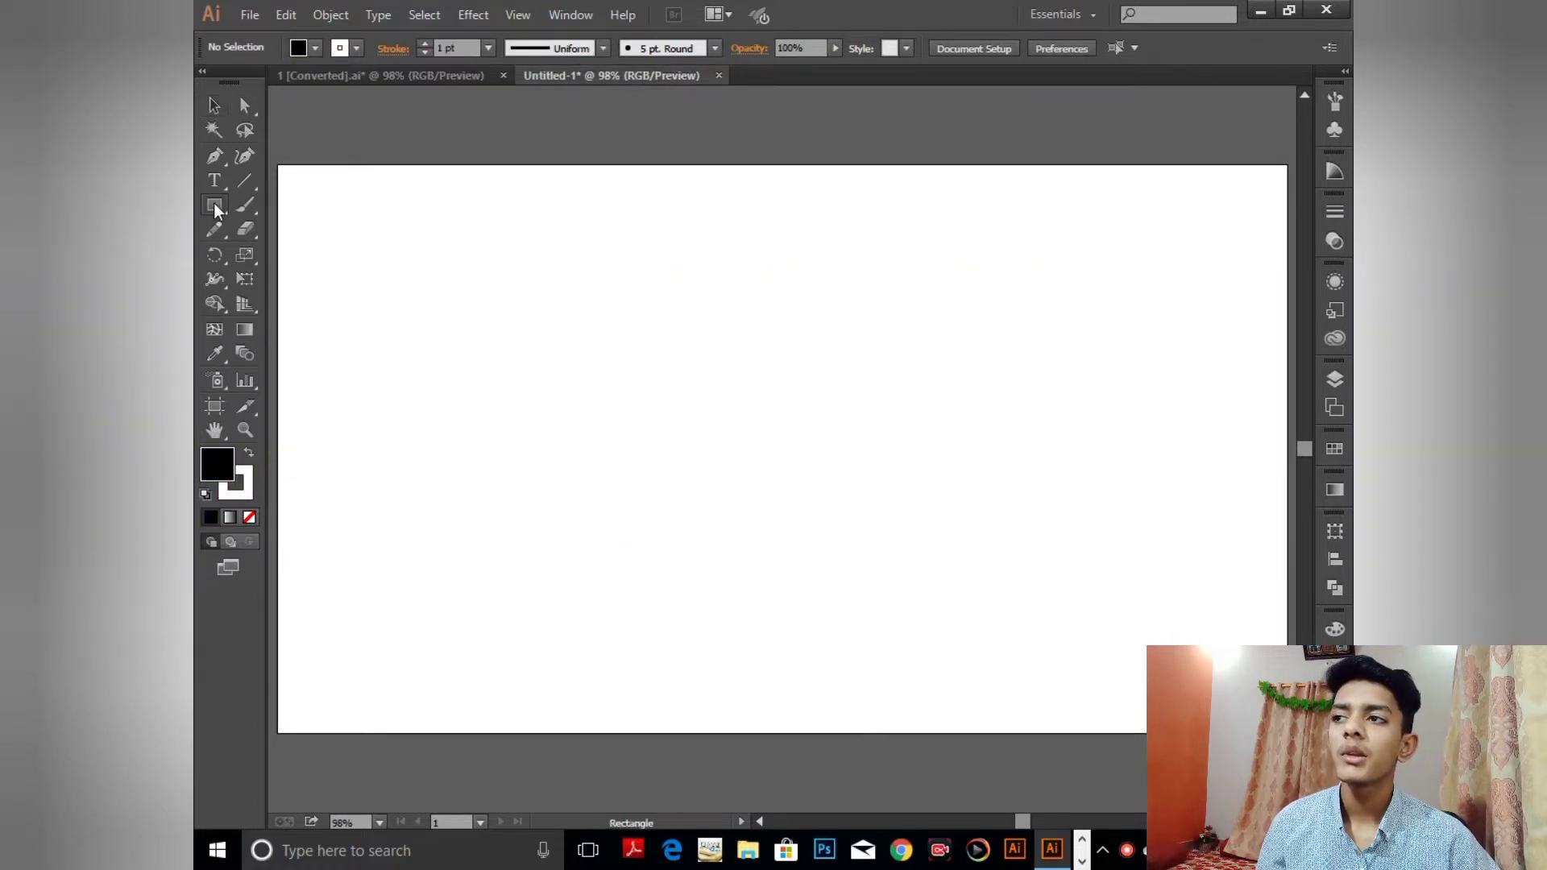
left_click(644, 324)
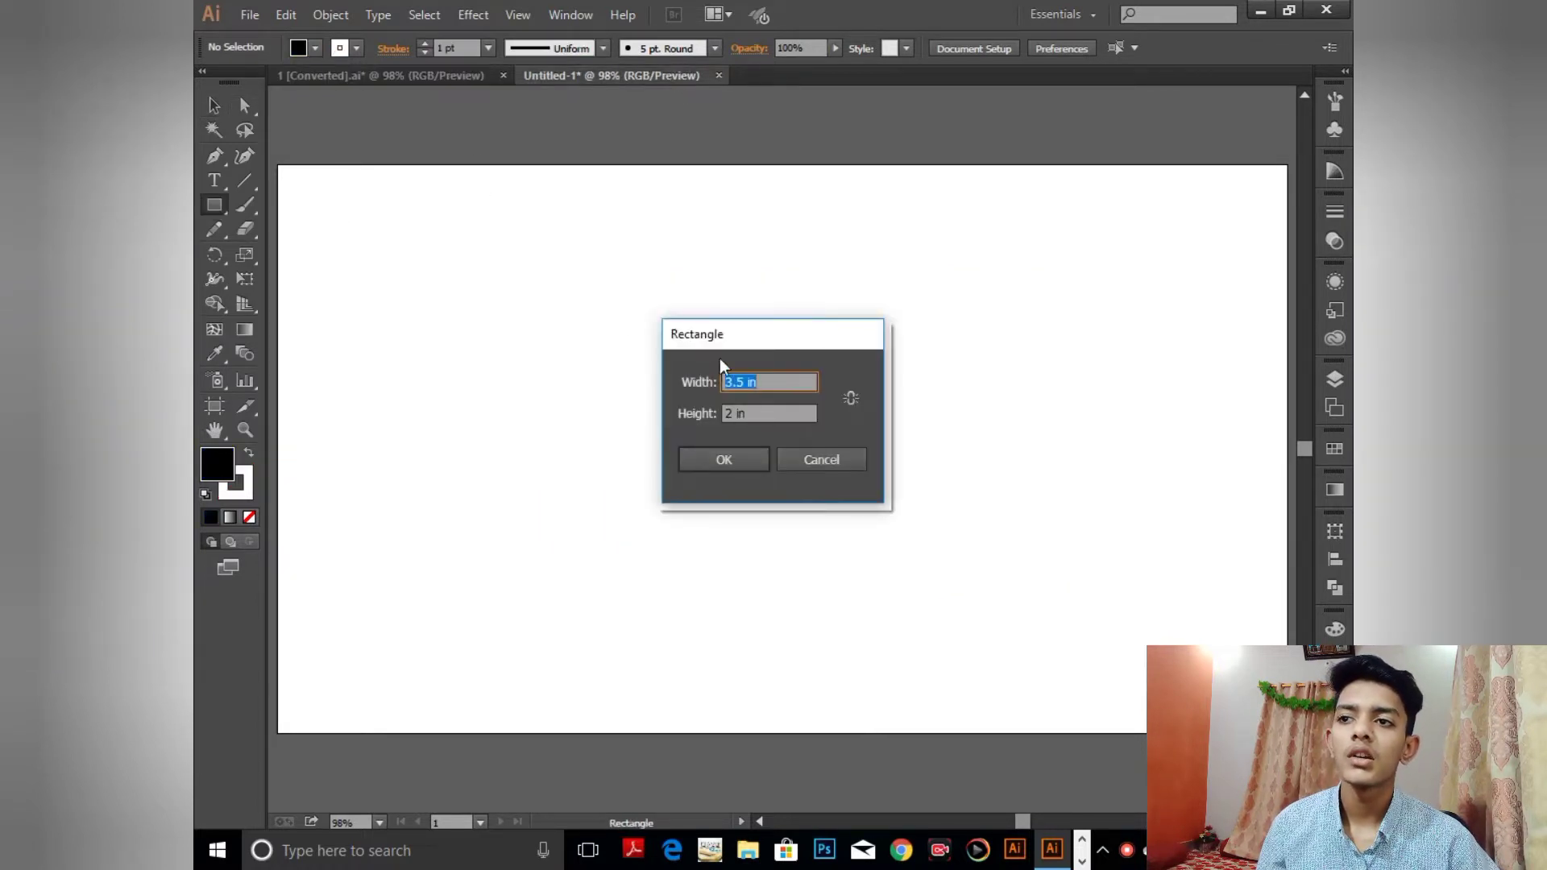
left_click(758, 465)
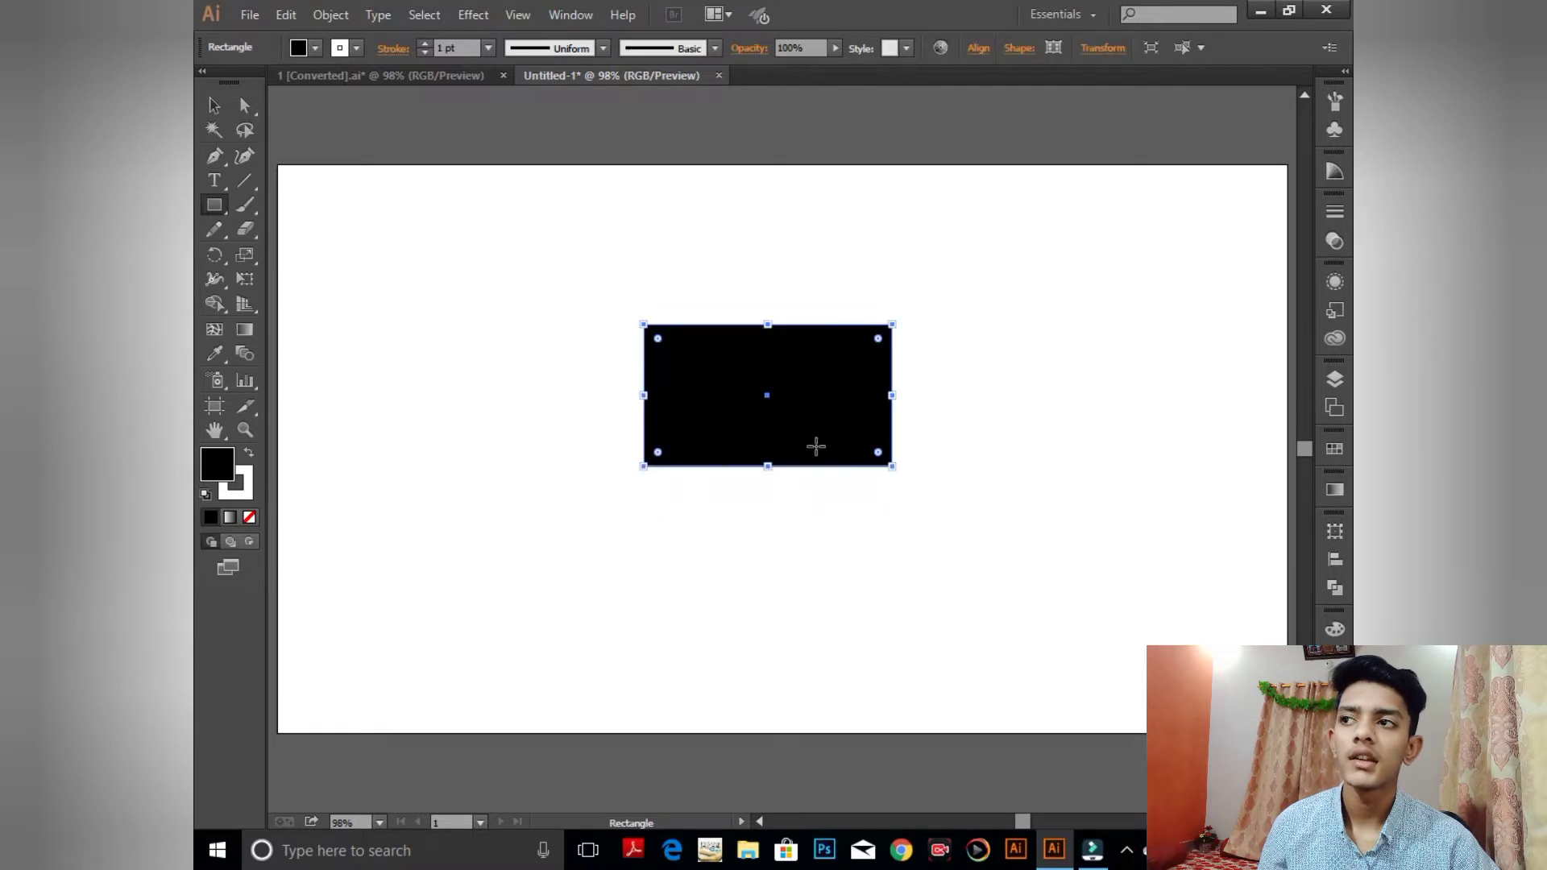
- Zoom in on the black rectangle, deselect it, and return to the Property Bank card
left_click(246, 431)
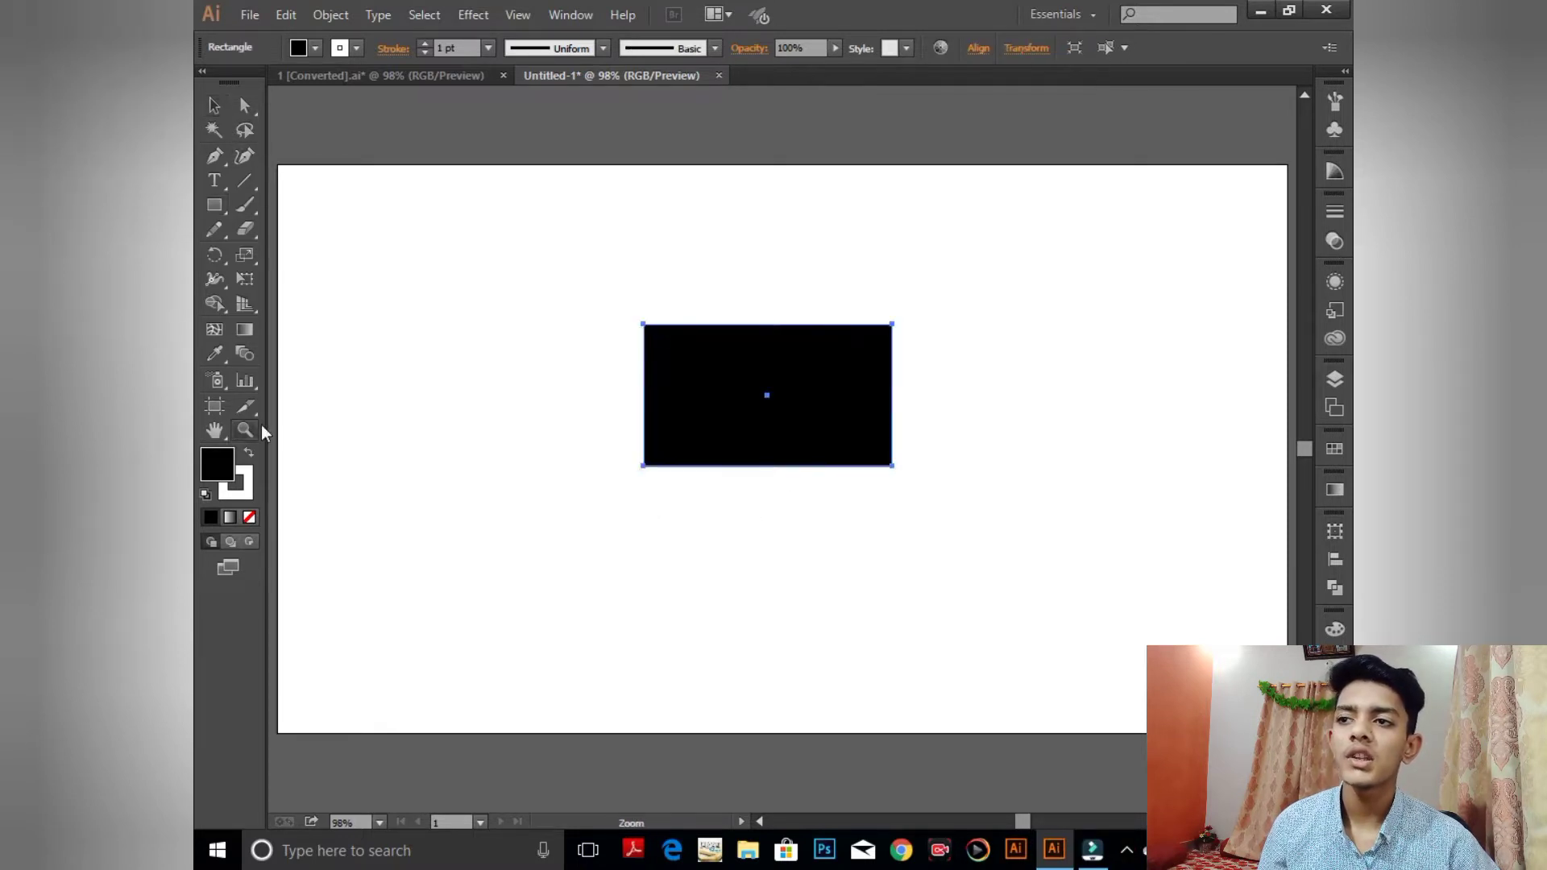
left_click_drag(595, 307, 916, 477)
left_click(214, 105)
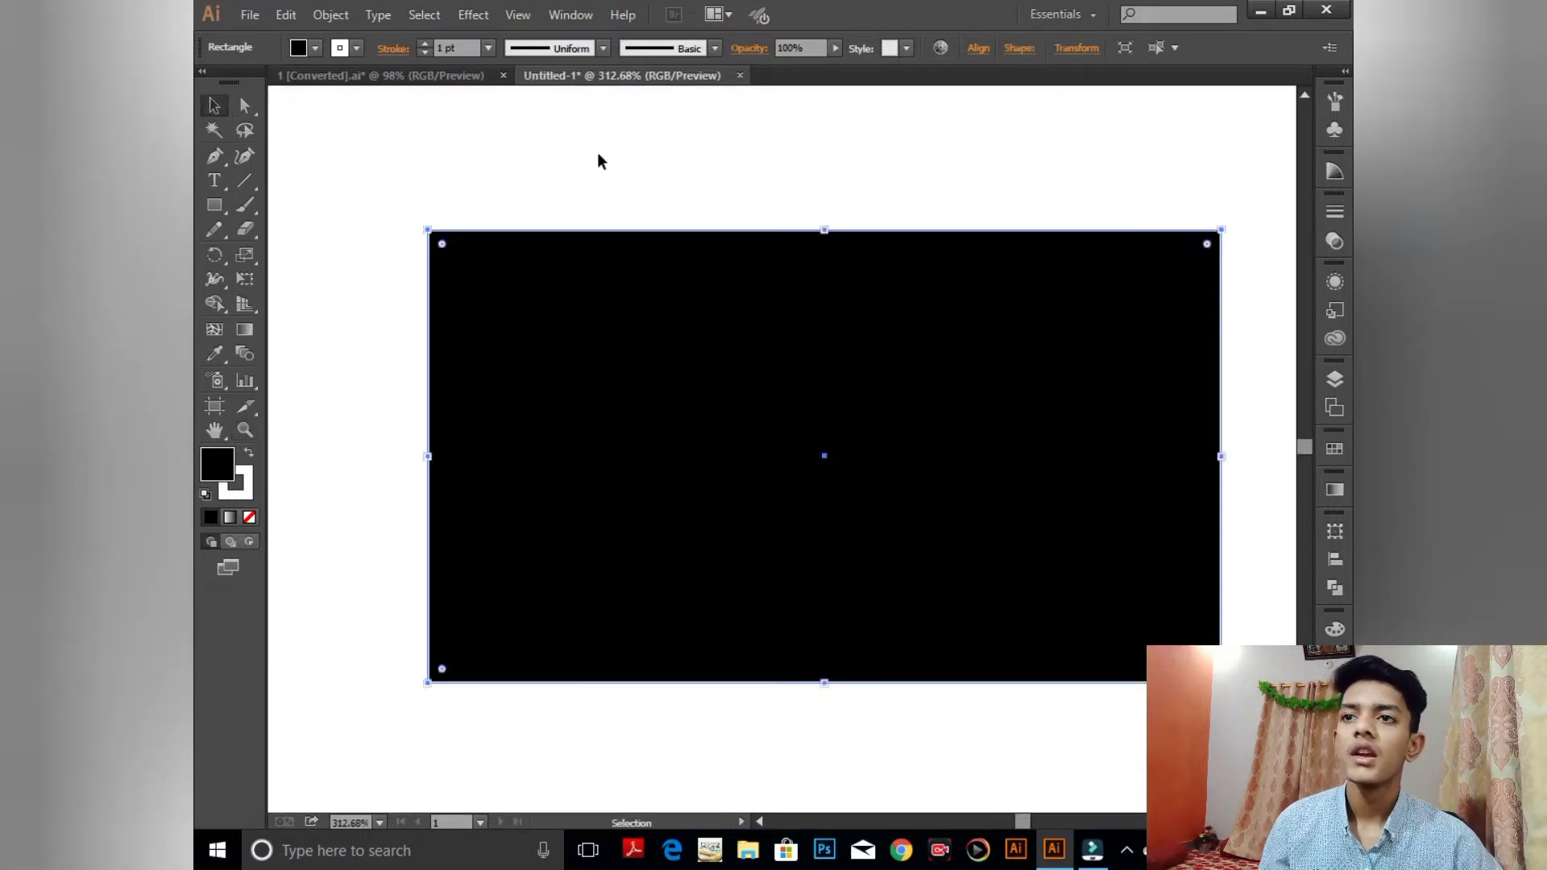
left_click(600, 159)
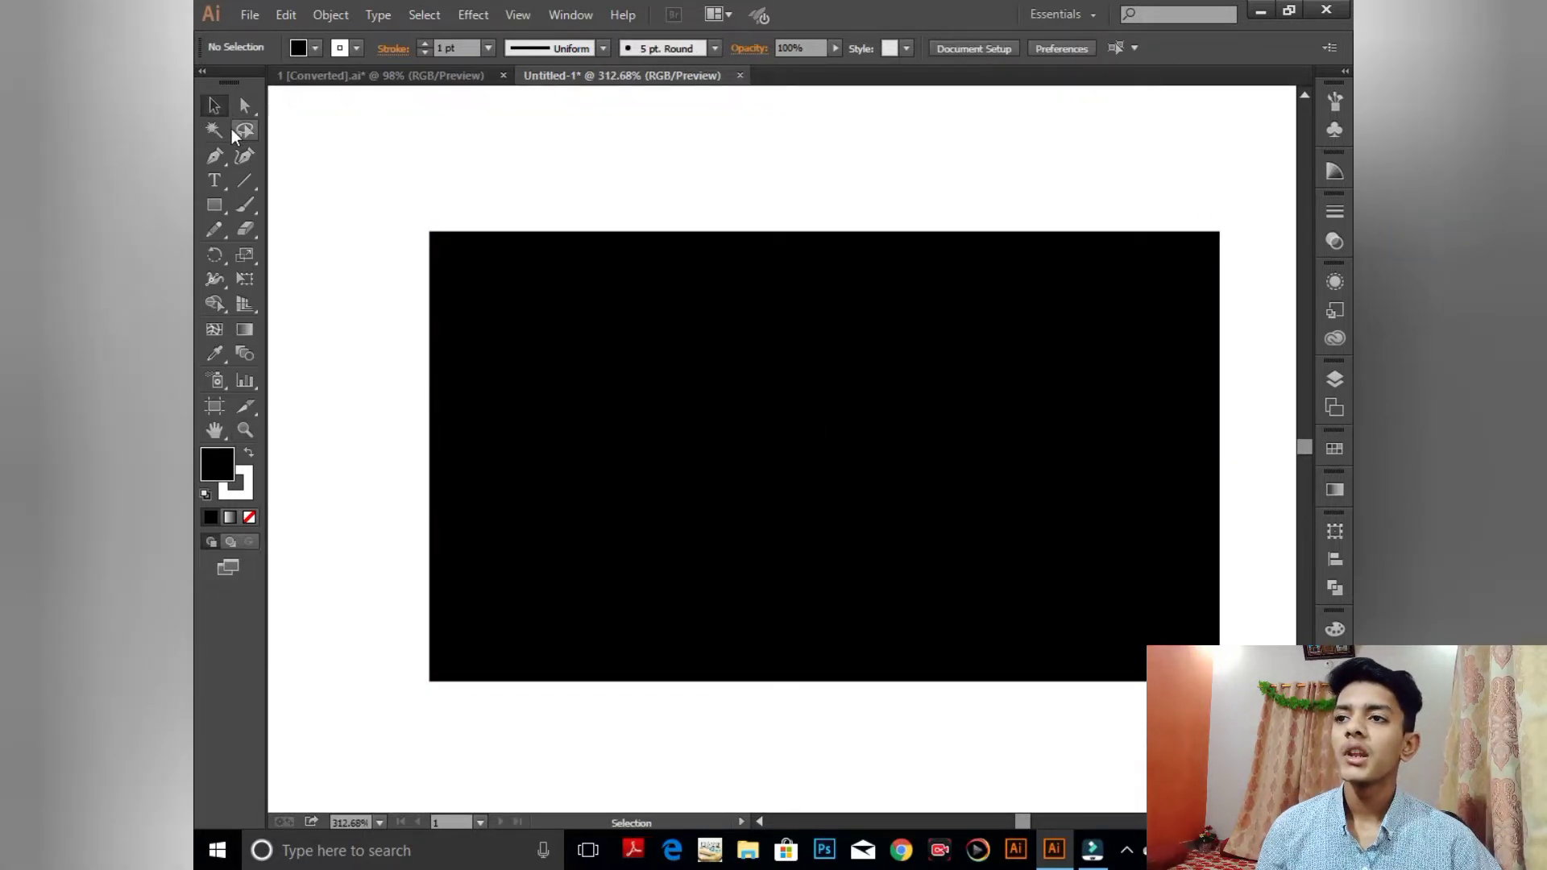
left_click(890, 326)
key("ctrl+shift+a")
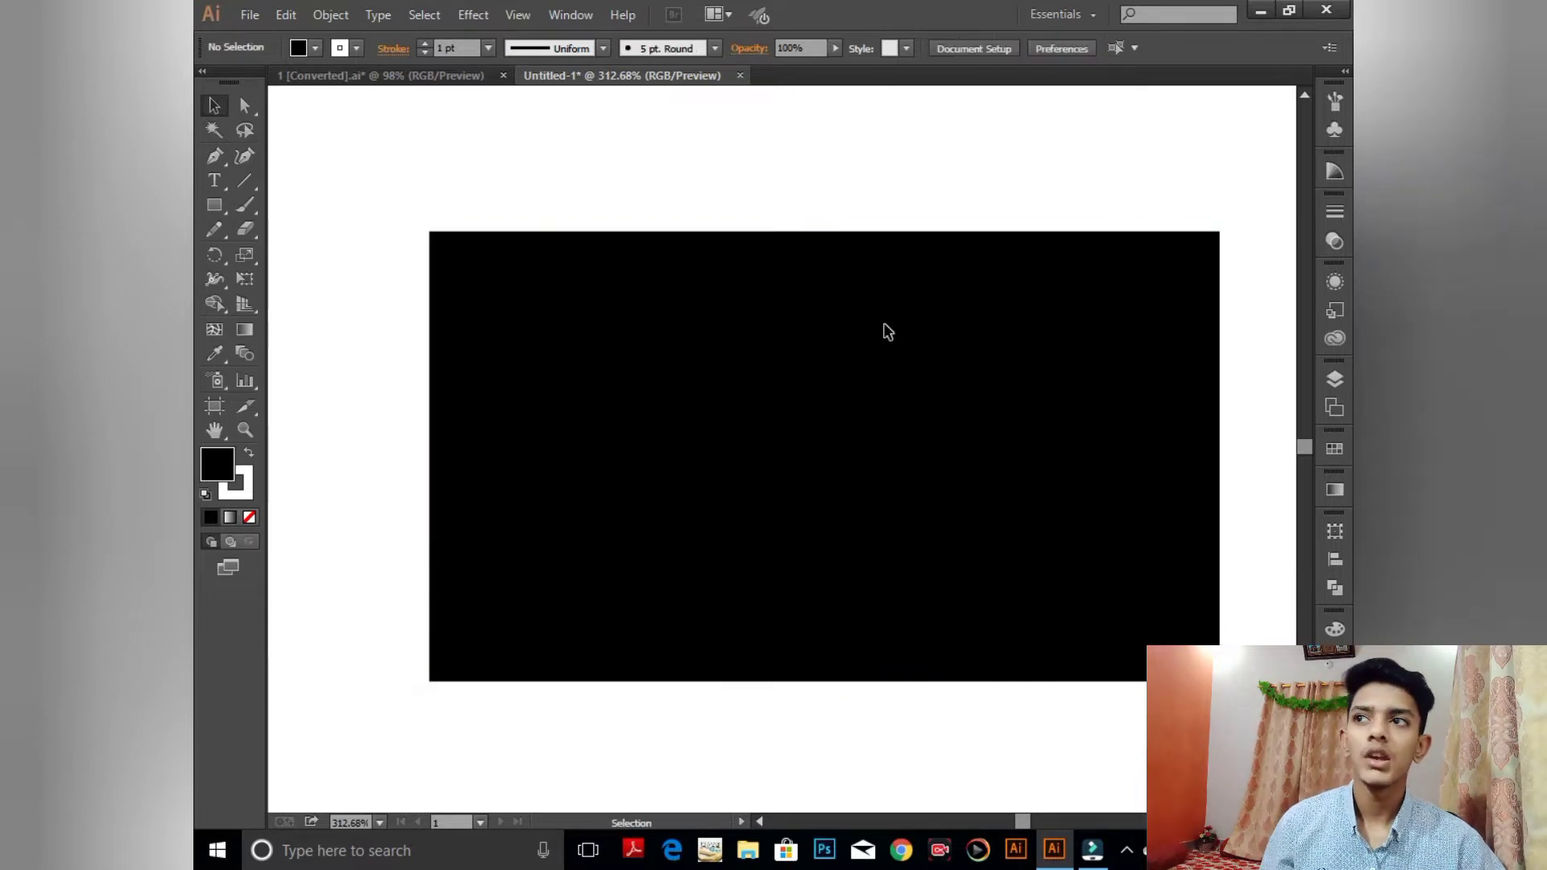
left_click(411, 77)
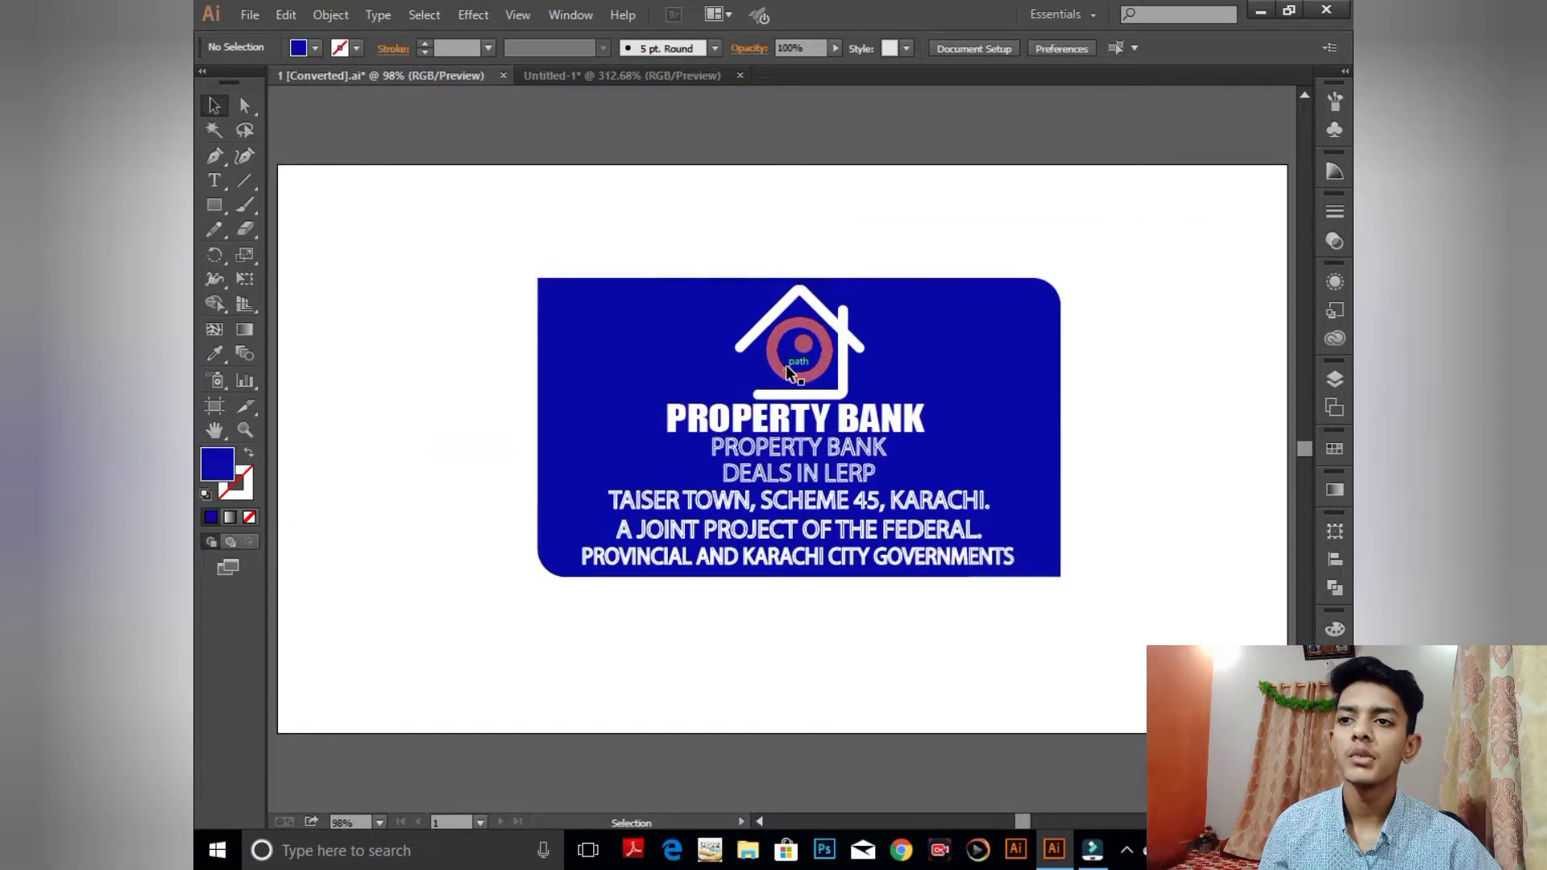
- Copy the house icon from the card's logo group into Untitled-1
double_click(788, 374)
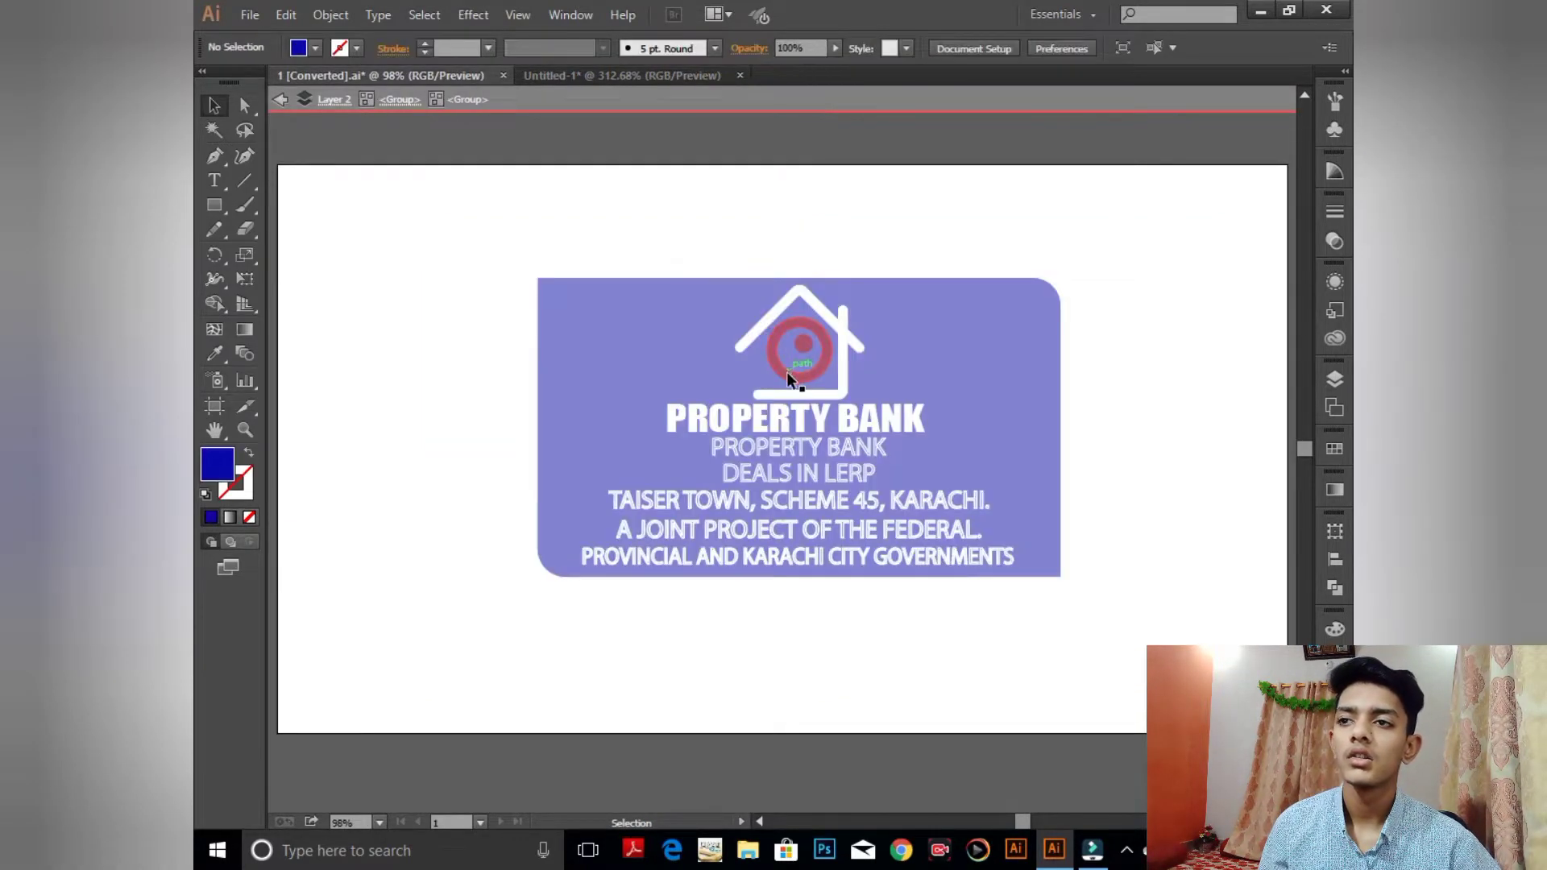
left_click(283, 100)
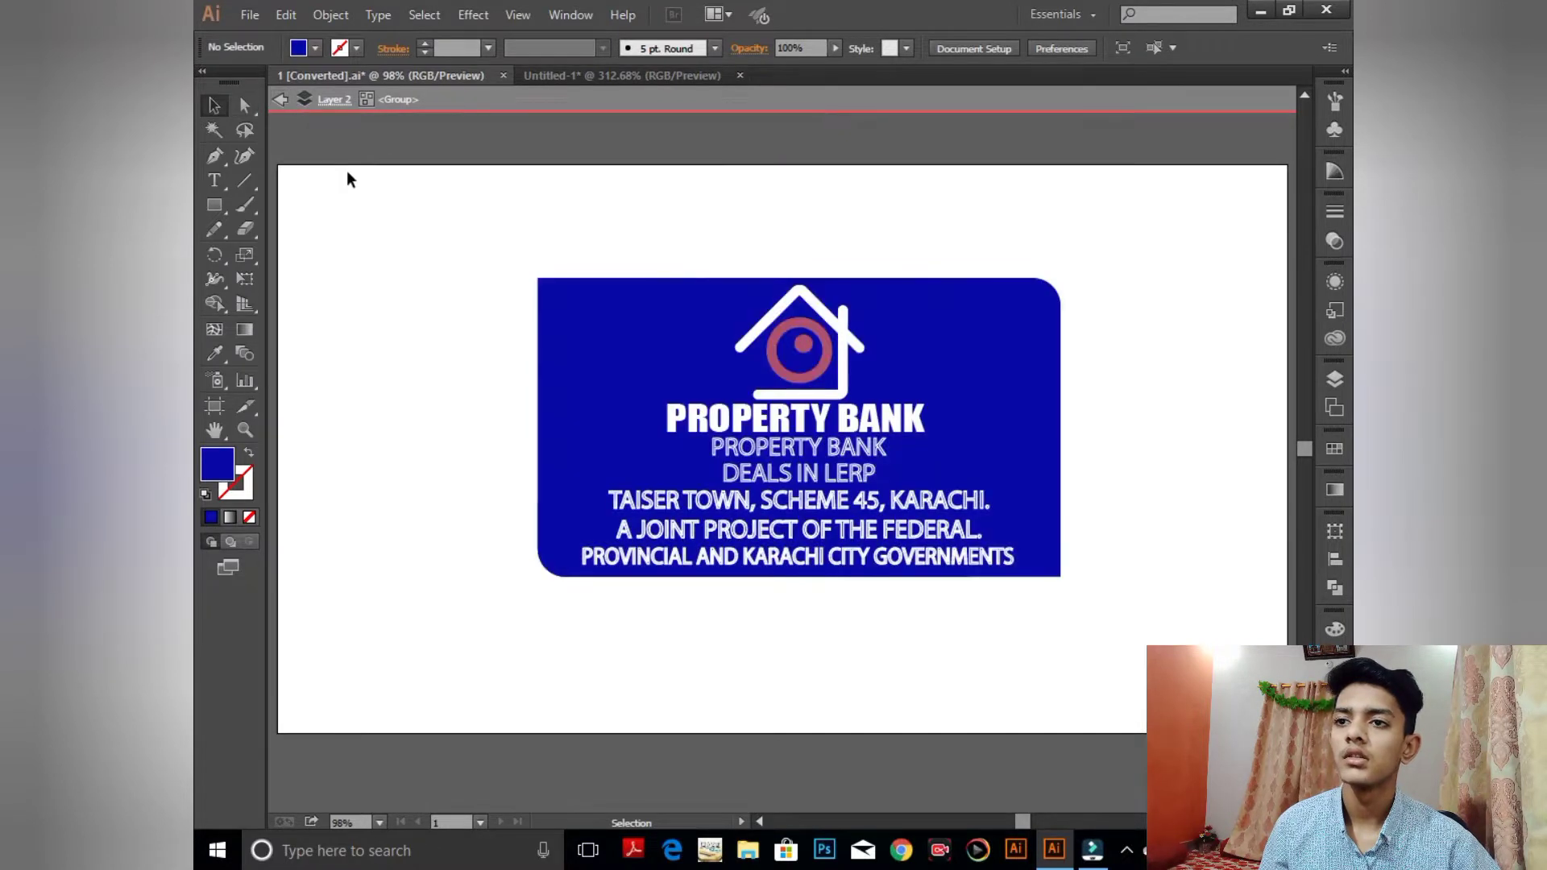
left_click_drag(785, 336, 975, 383)
key("space")
left_click_drag(781, 415, 642, 405)
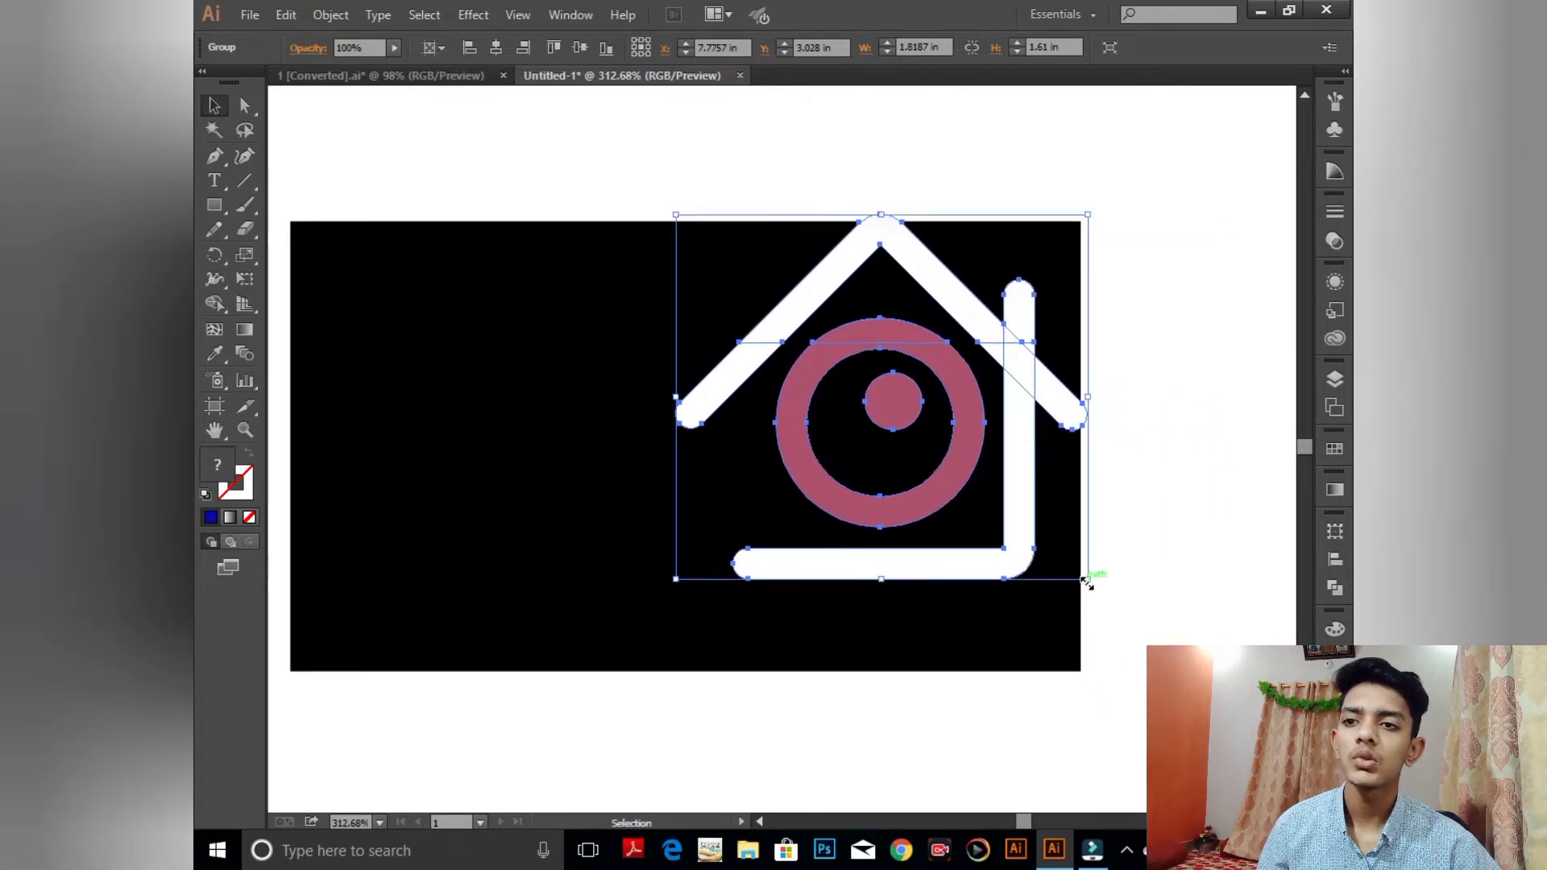
- Shrink the house to about 1.08 × 0.95 in and nudge it onto the rectangle's right half
left_click_drag(1086, 582, 1028, 522)
left_click(1029, 521)
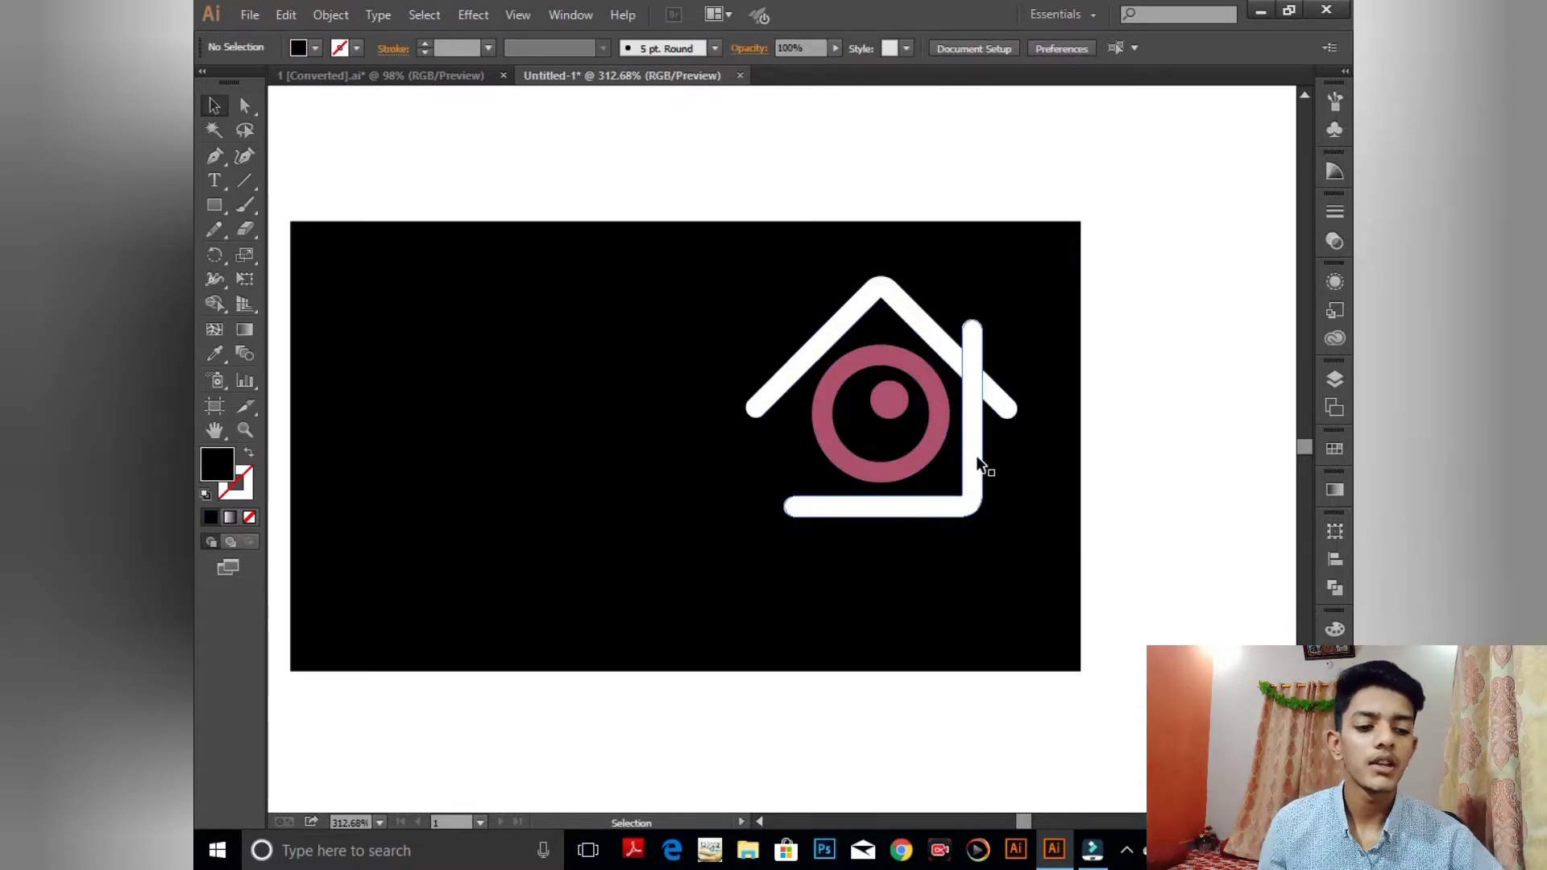
left_click(848, 322)
key("Right")
key("Right")
key("Right")
key("Right")
key("Right")
key("Right")
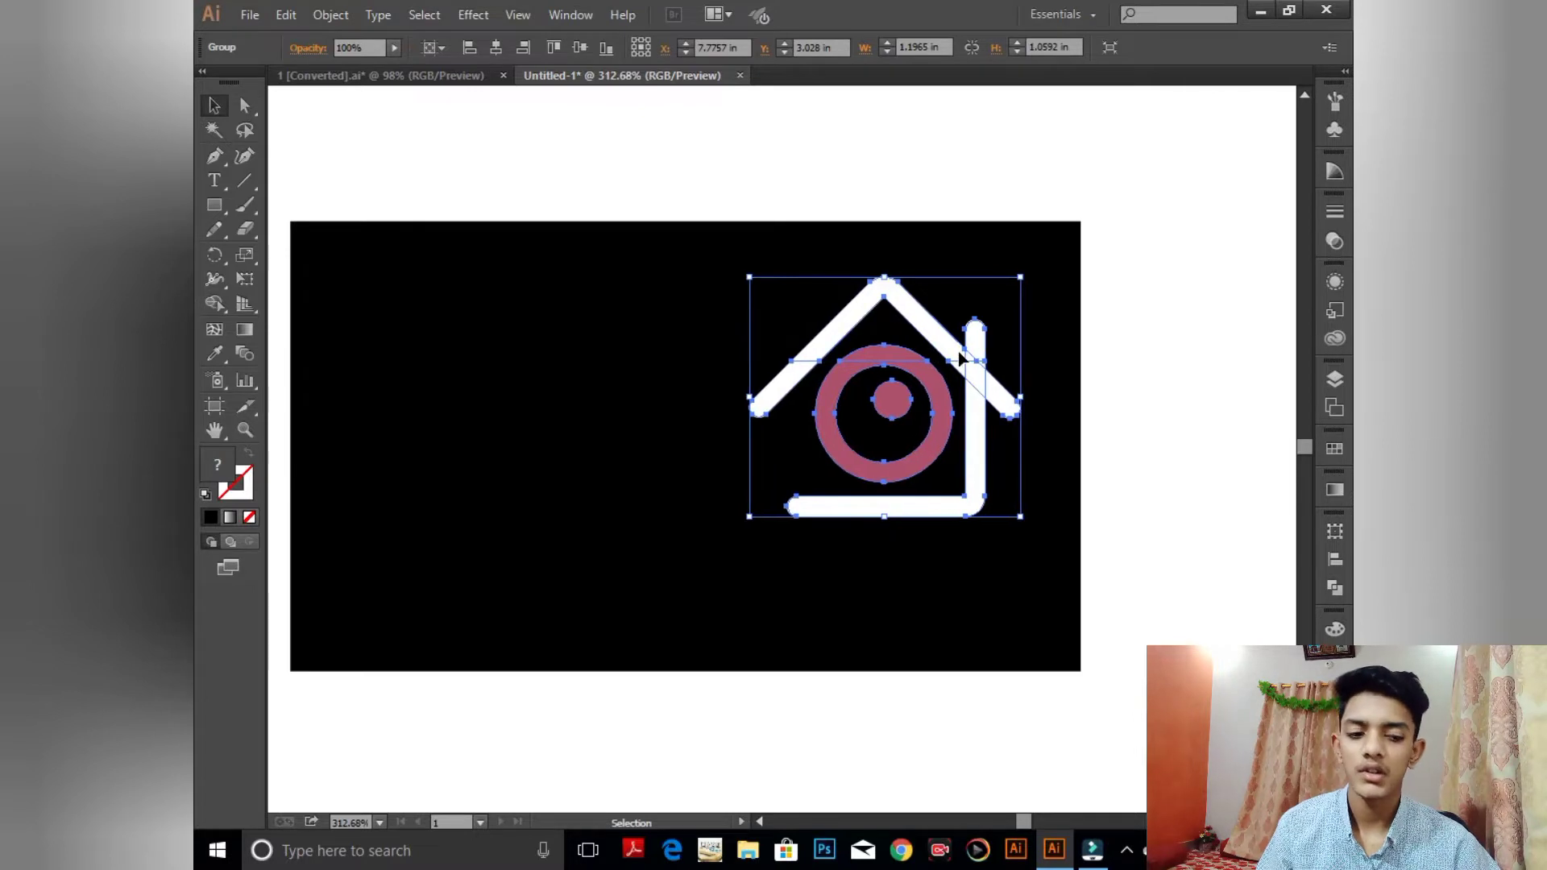
key("Down")
key("Down")
key("Down")
key("Down")
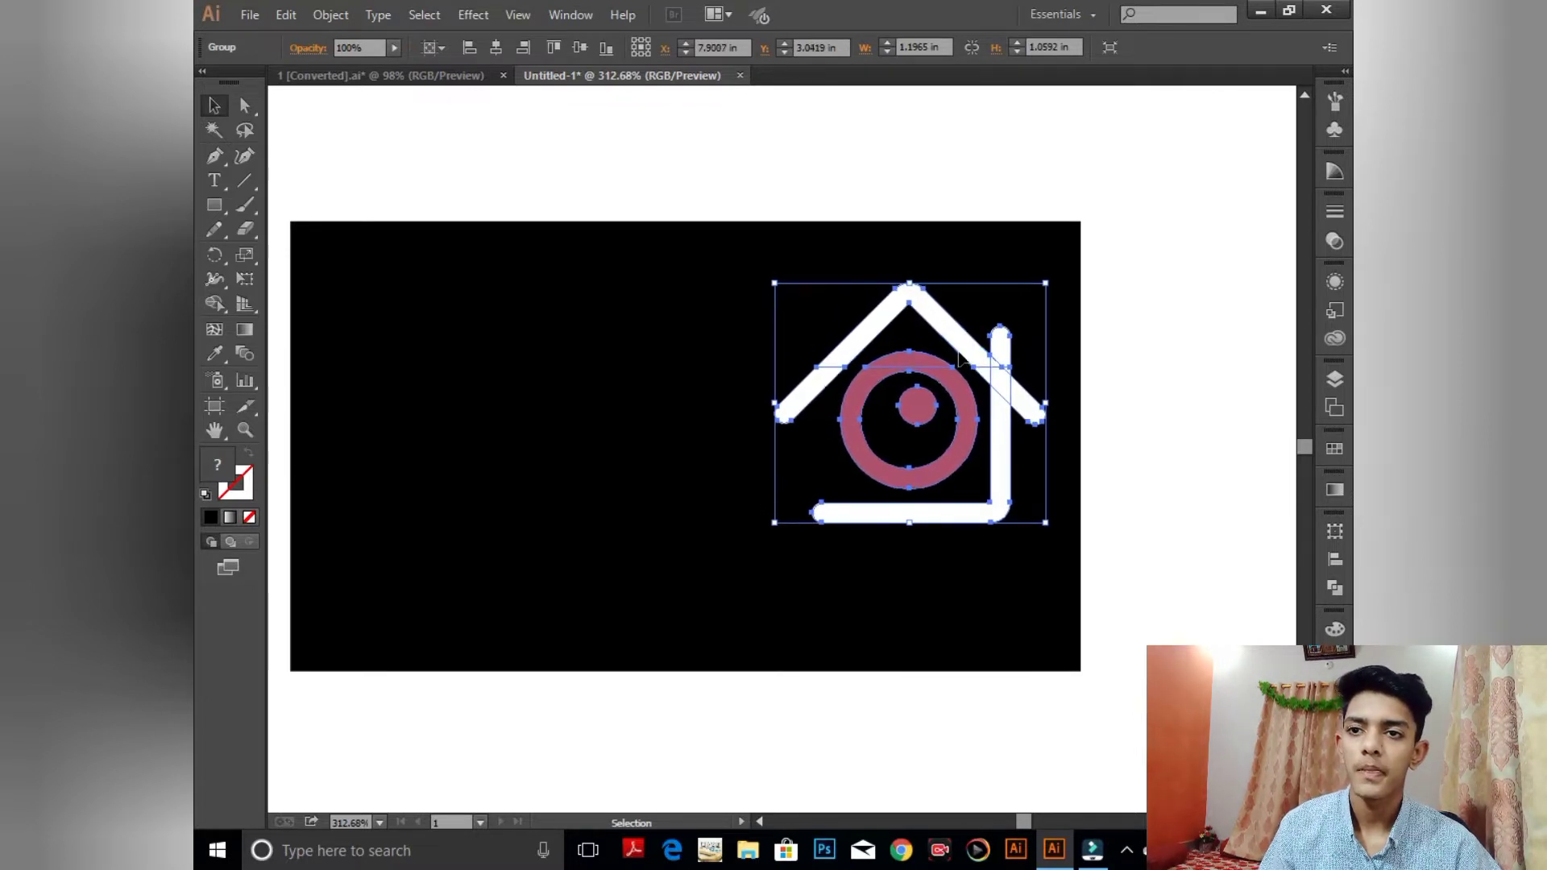
mouse_move(1047, 536)
left_mouse_down()
mouse_move(1030, 493)
mouse_move(1035, 514)
left_mouse_up()
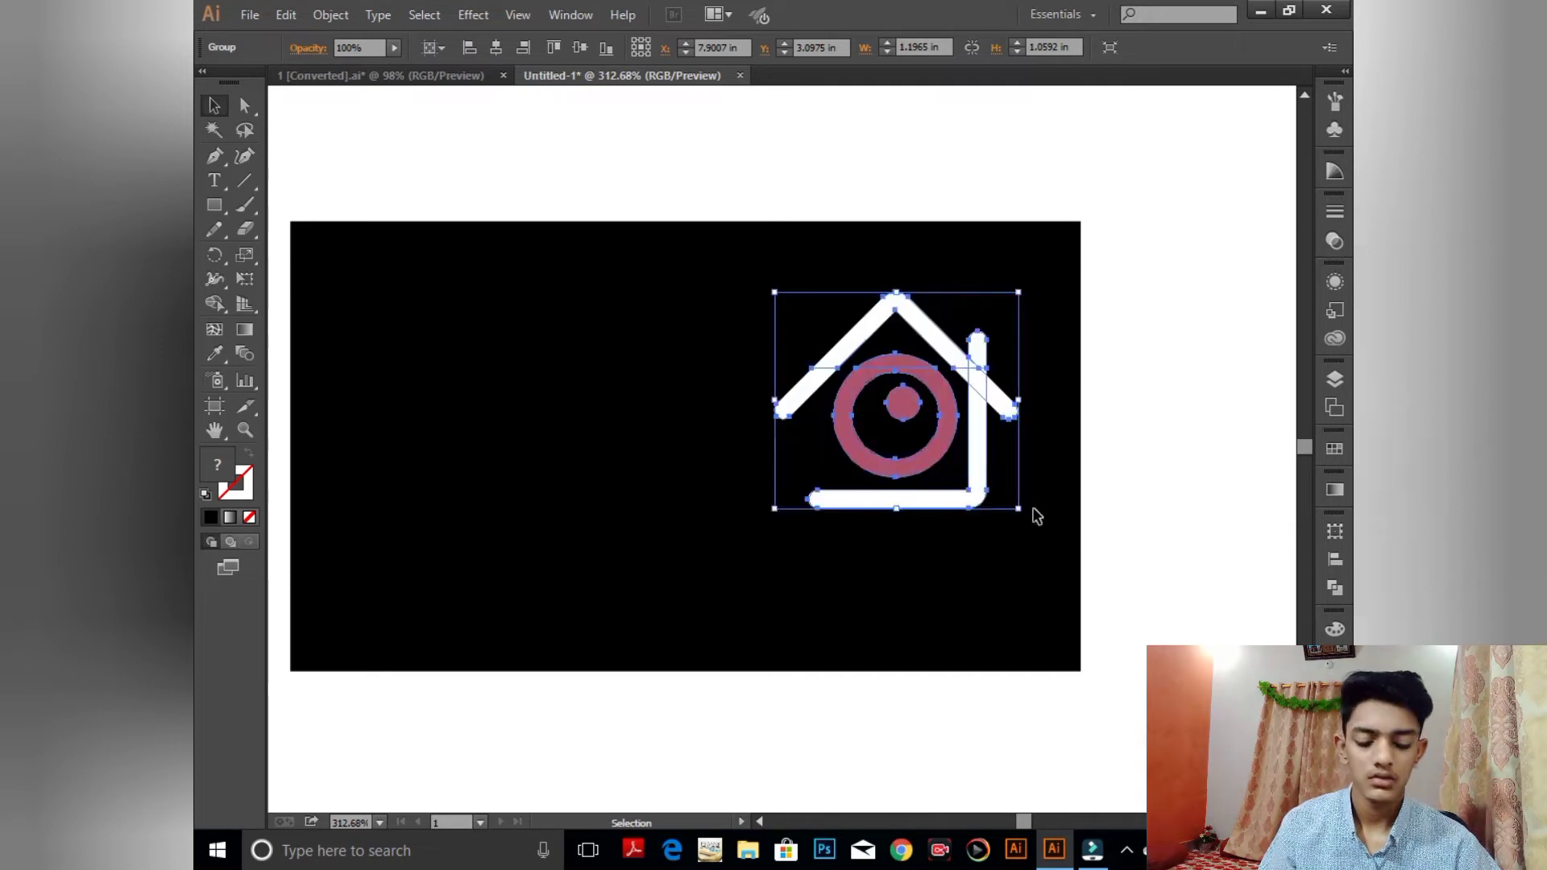
key("Up")
key("Up")
key("Up")
key("Up")
key("Right")
key("Right")
key("Right")
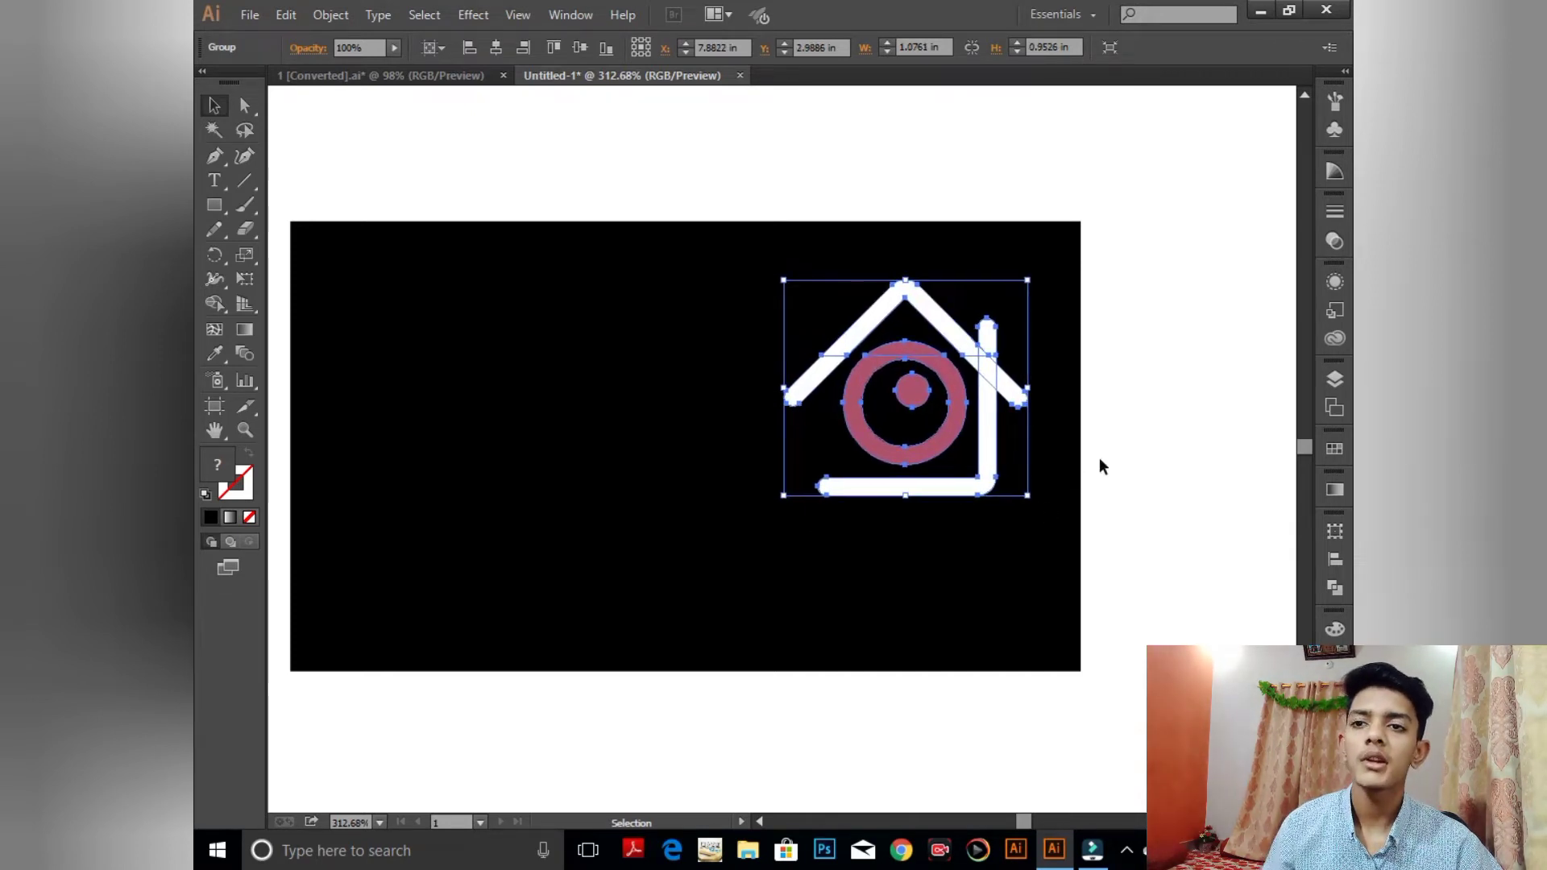
left_click(1099, 457)
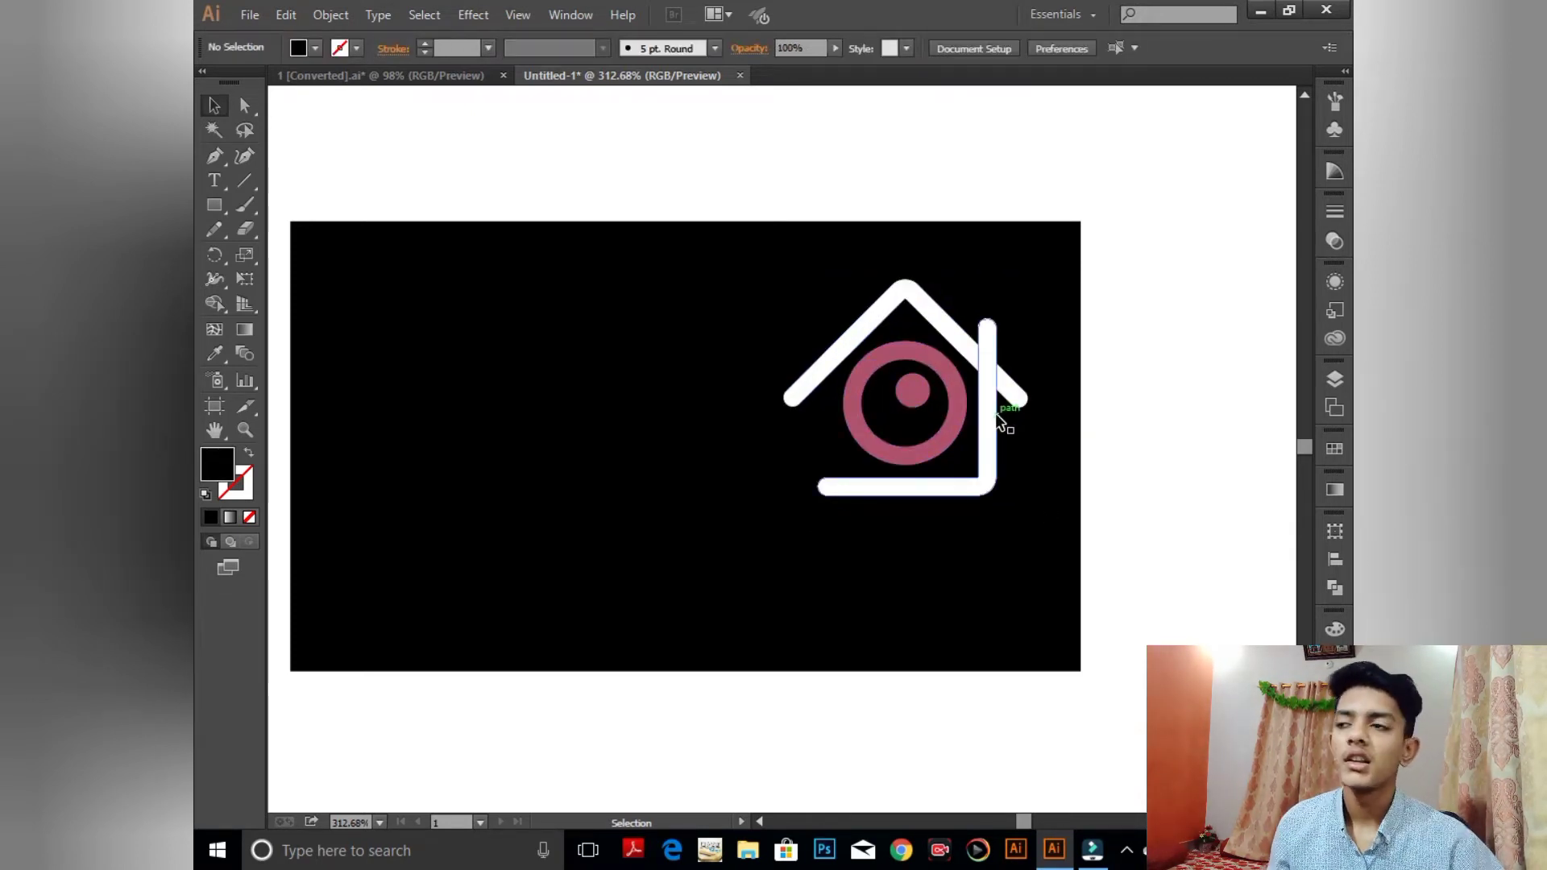
- Draw a rectangle from the card's top-edge midpoint to its bottom-right corner
left_click(215, 205)
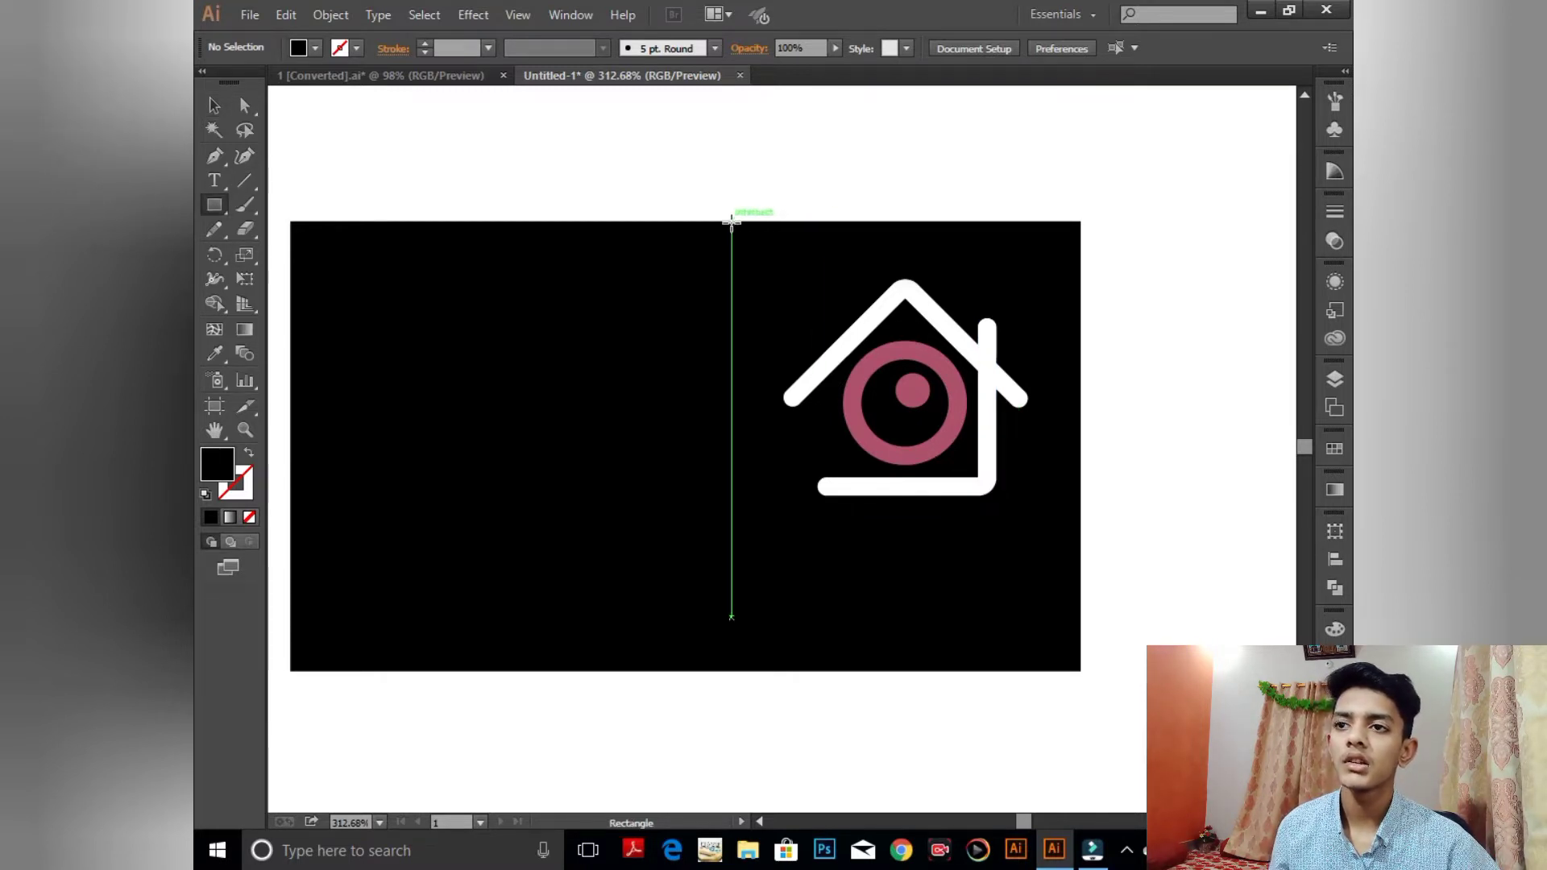
left_click_drag(731, 220, 1082, 672)
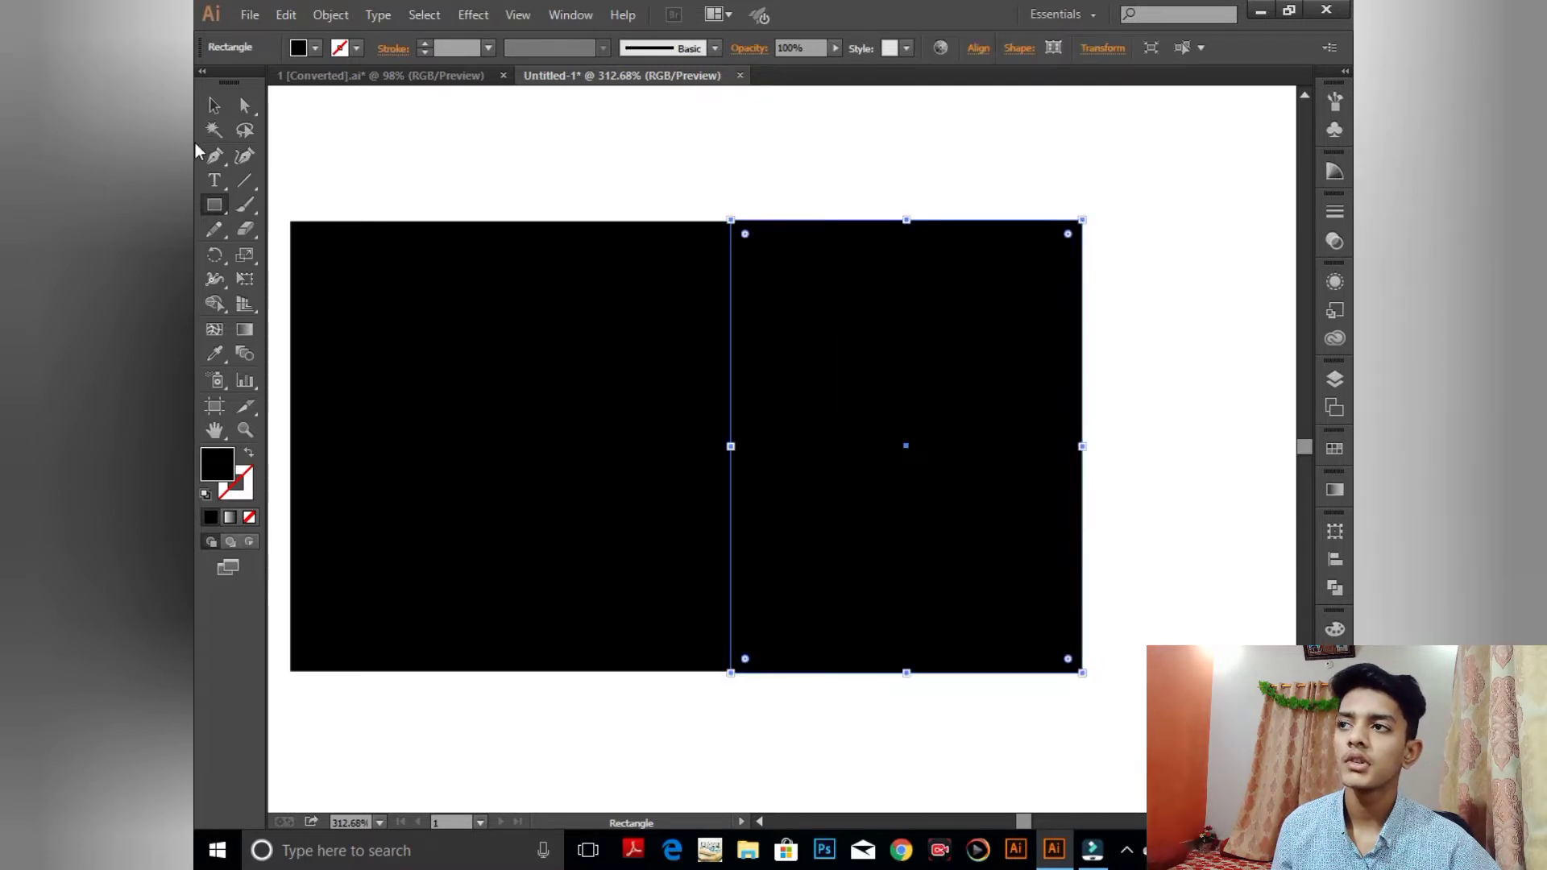
left_click(214, 105)
left_click(846, 179)
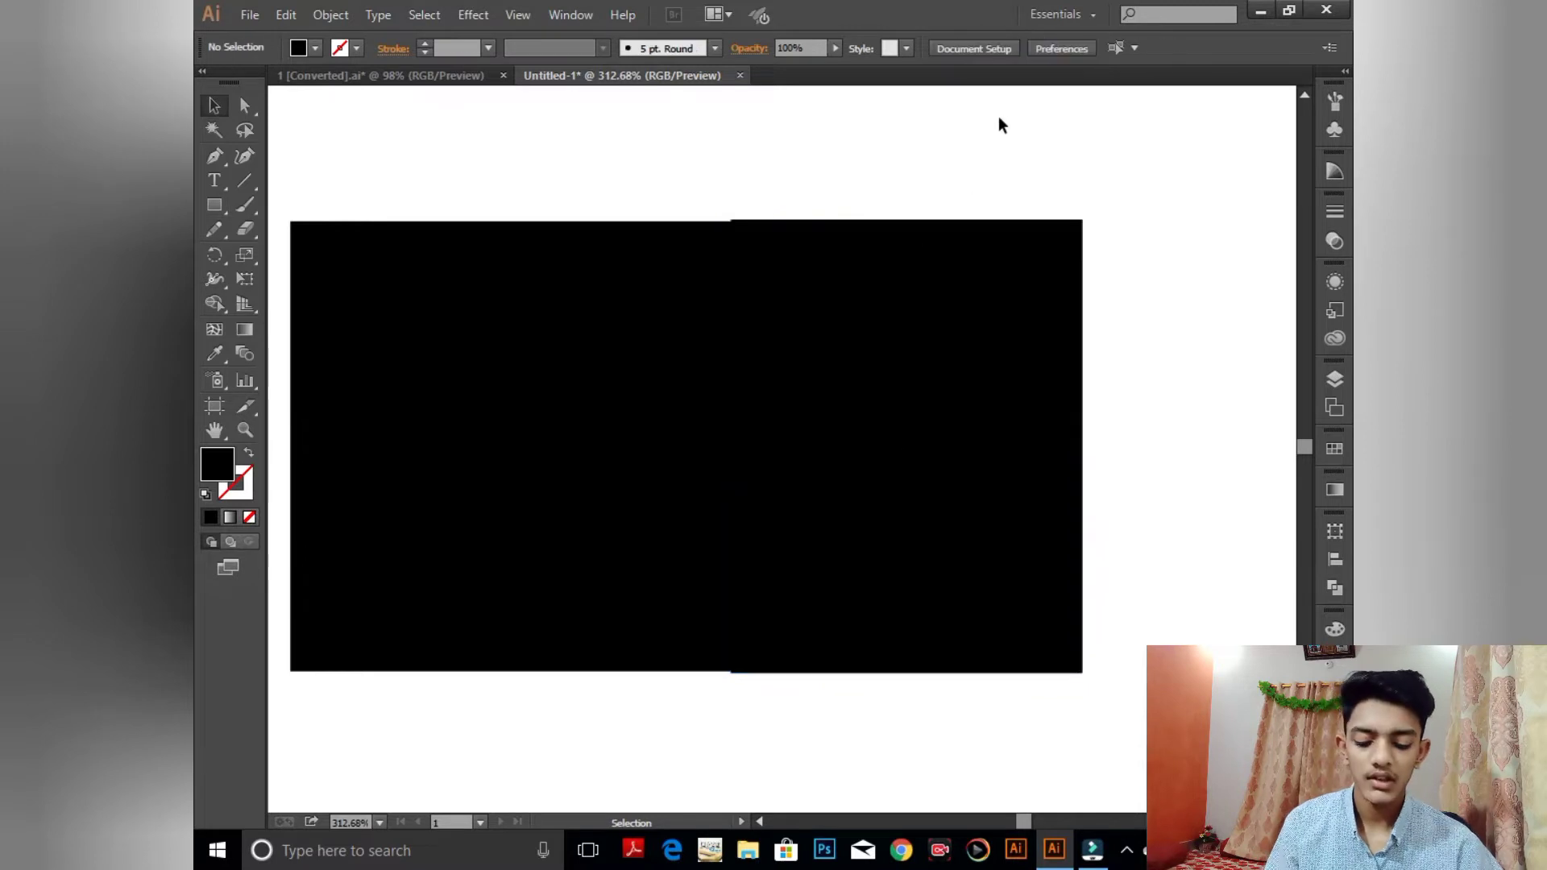
- Snap the new rectangle's top and bottom edges to the card's edges
key("ctrl+plus")
key("ctrl+plus")
key("ctrl+plus")
key("space")
left_click_drag(974, 129, 643, 500)
left_click(810, 314)
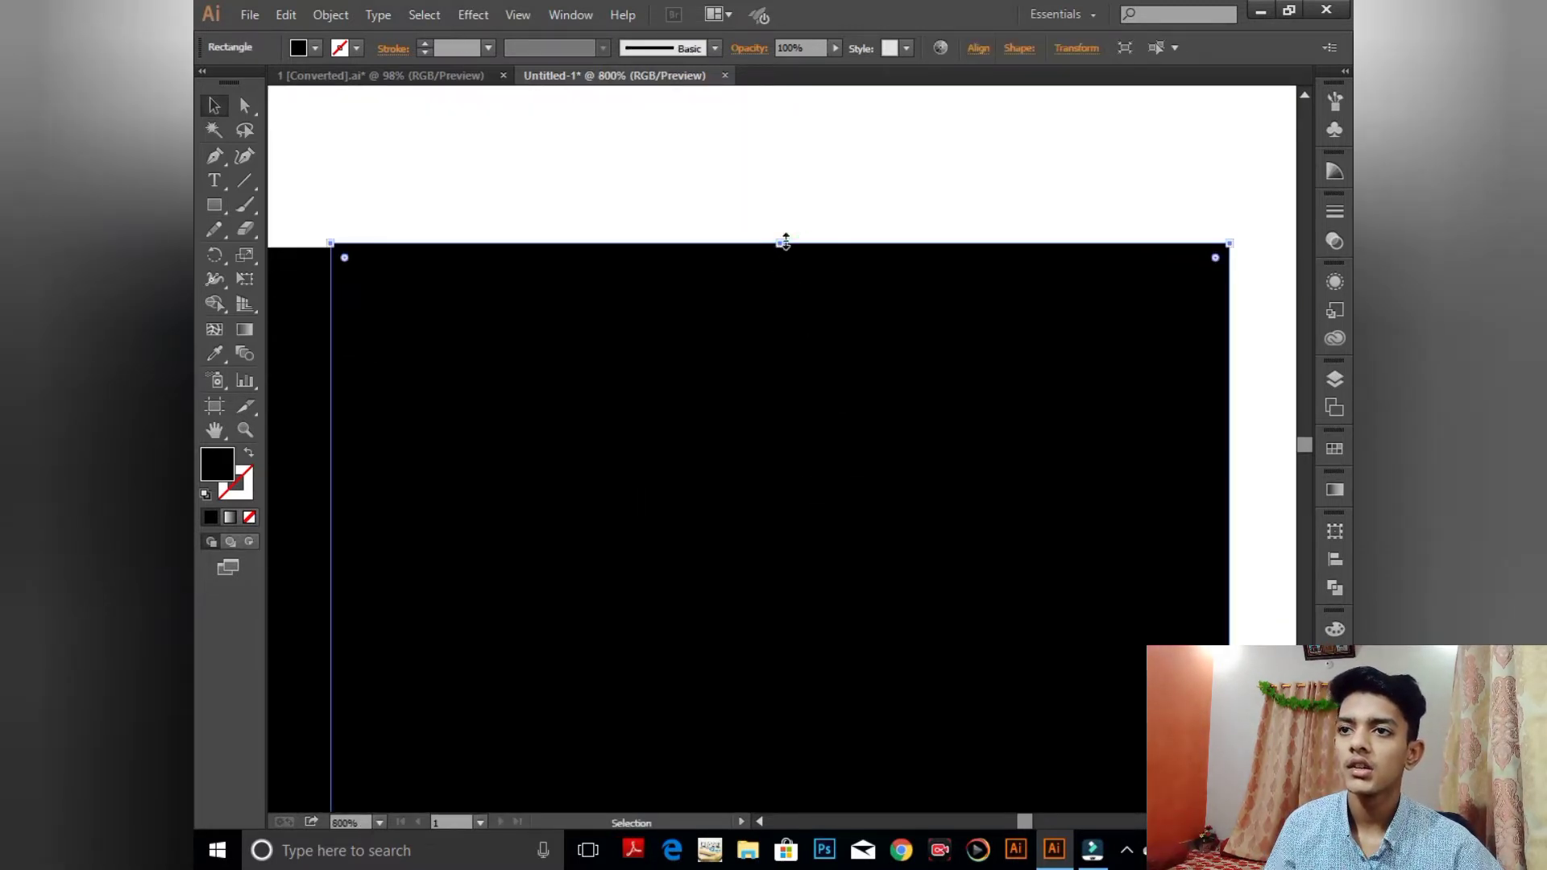
left_click_drag(779, 241, 777, 245)
key("space")
left_click_drag(887, 366, 904, 190)
left_click_drag(901, 532, 899, 471)
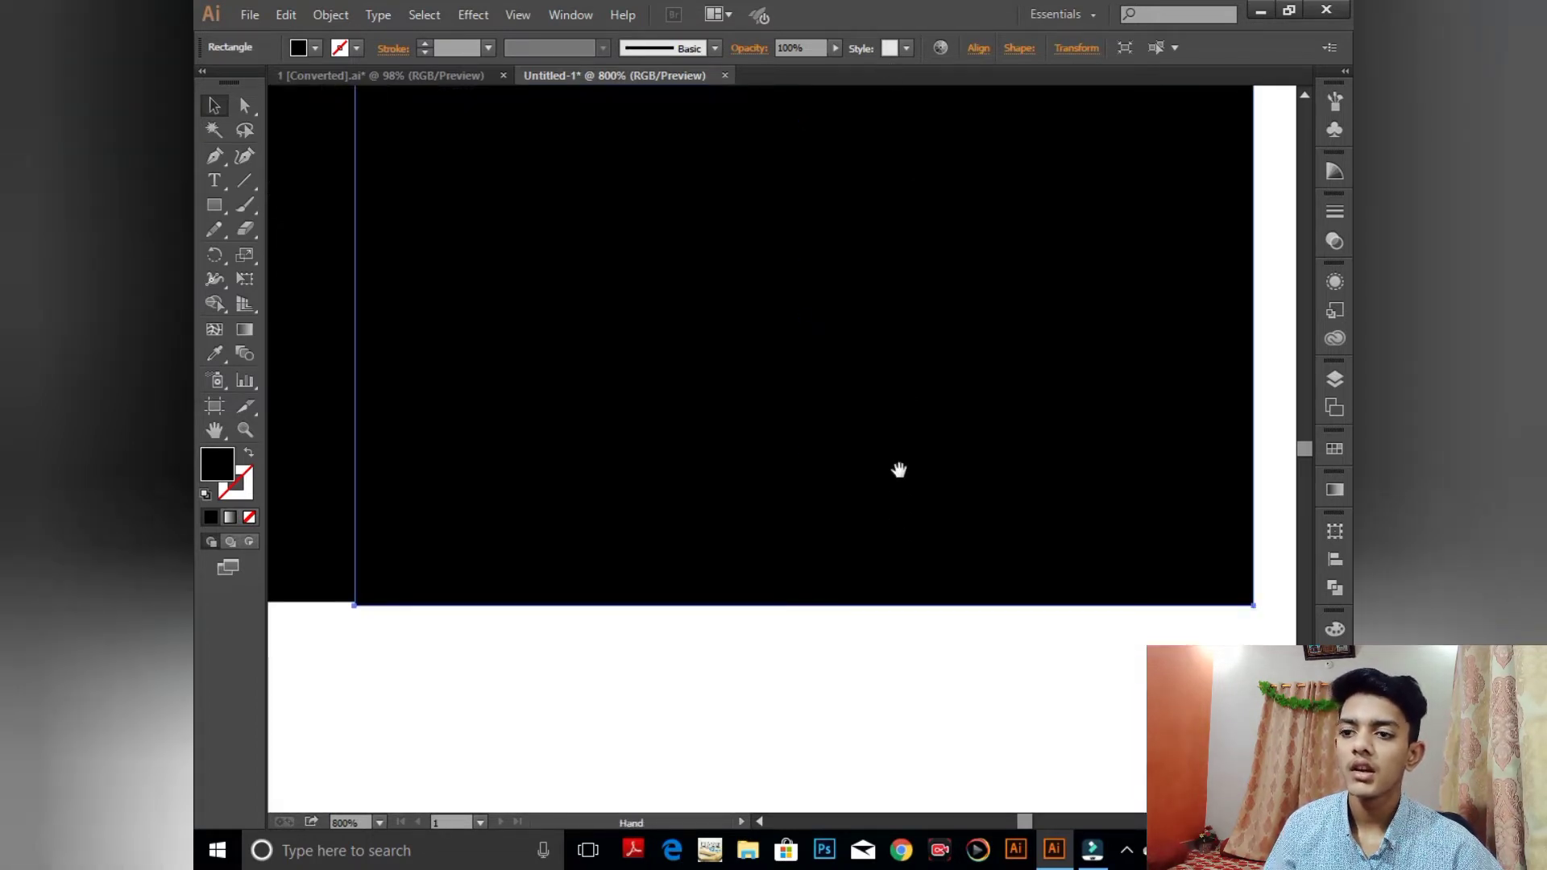
left_click_drag(805, 606, 805, 605)
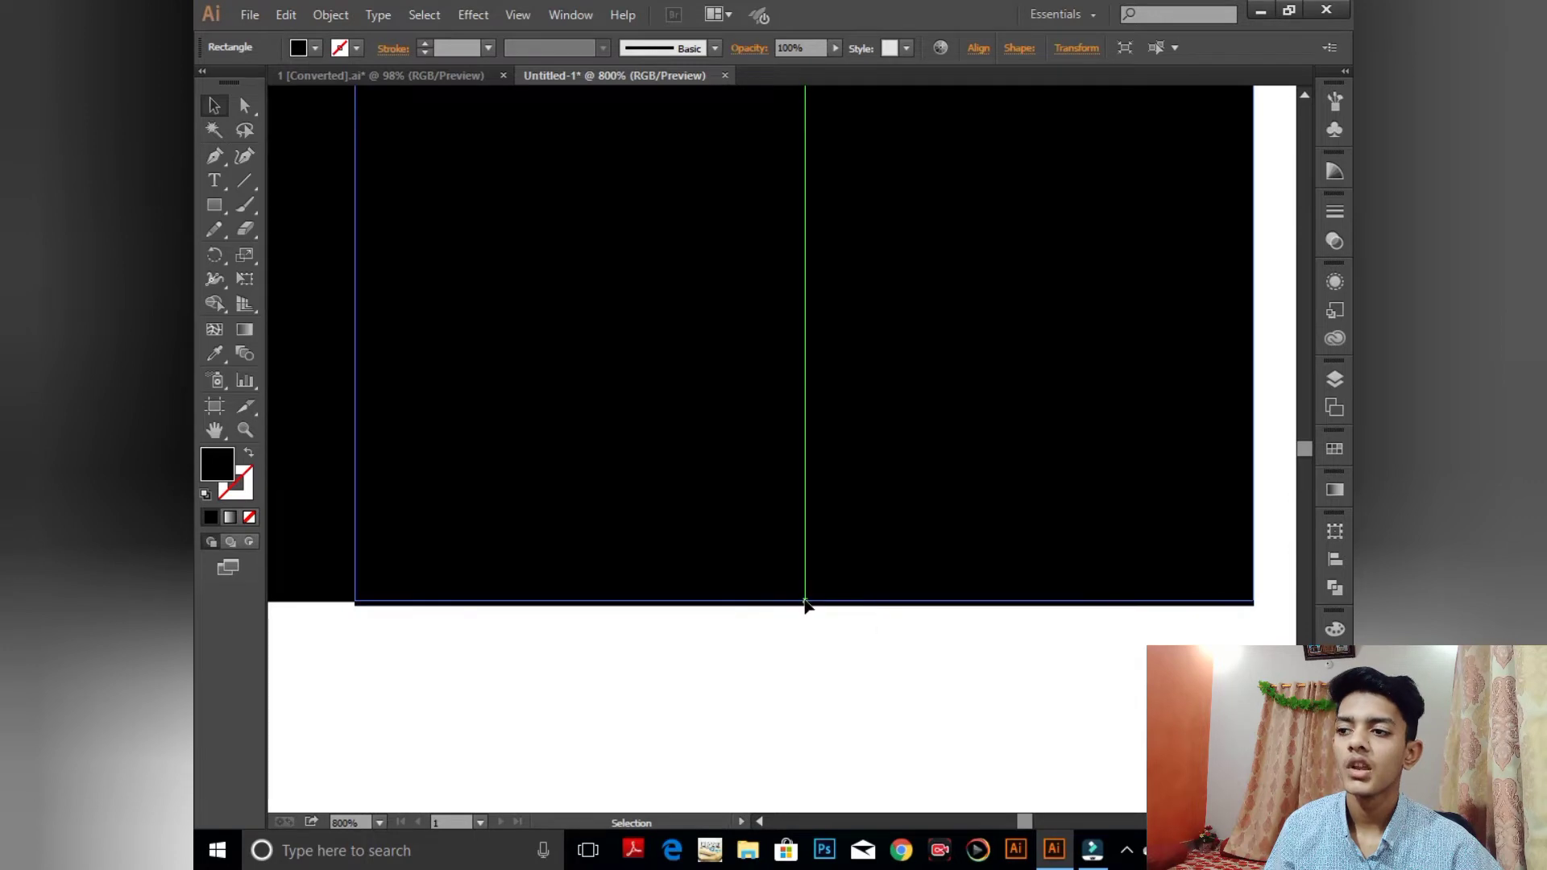
left_click(766, 654)
left_click(743, 562)
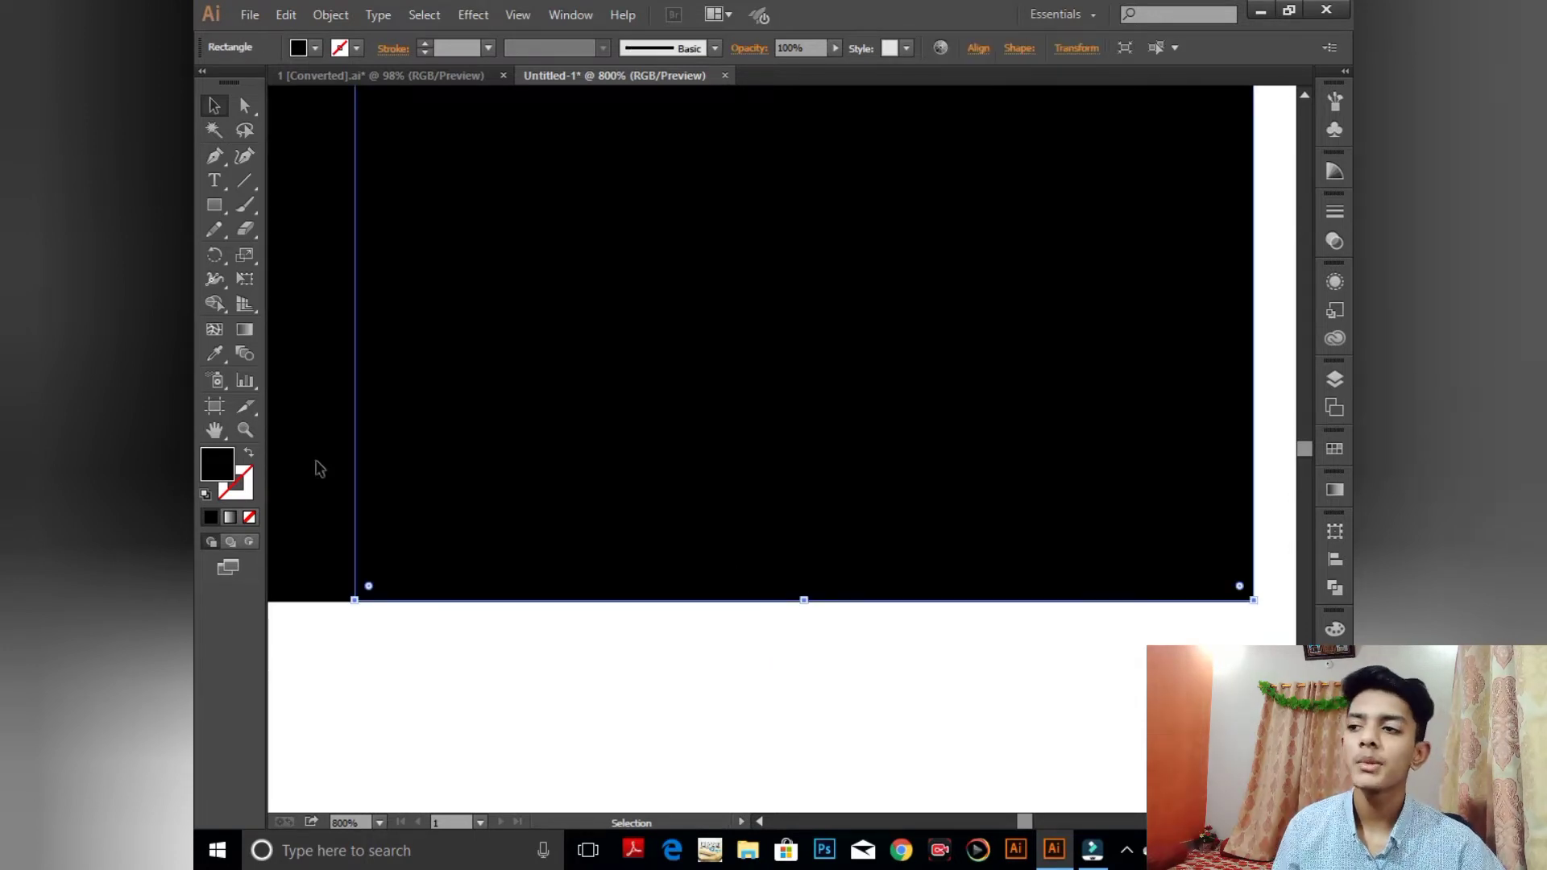
left_click(513, 712)
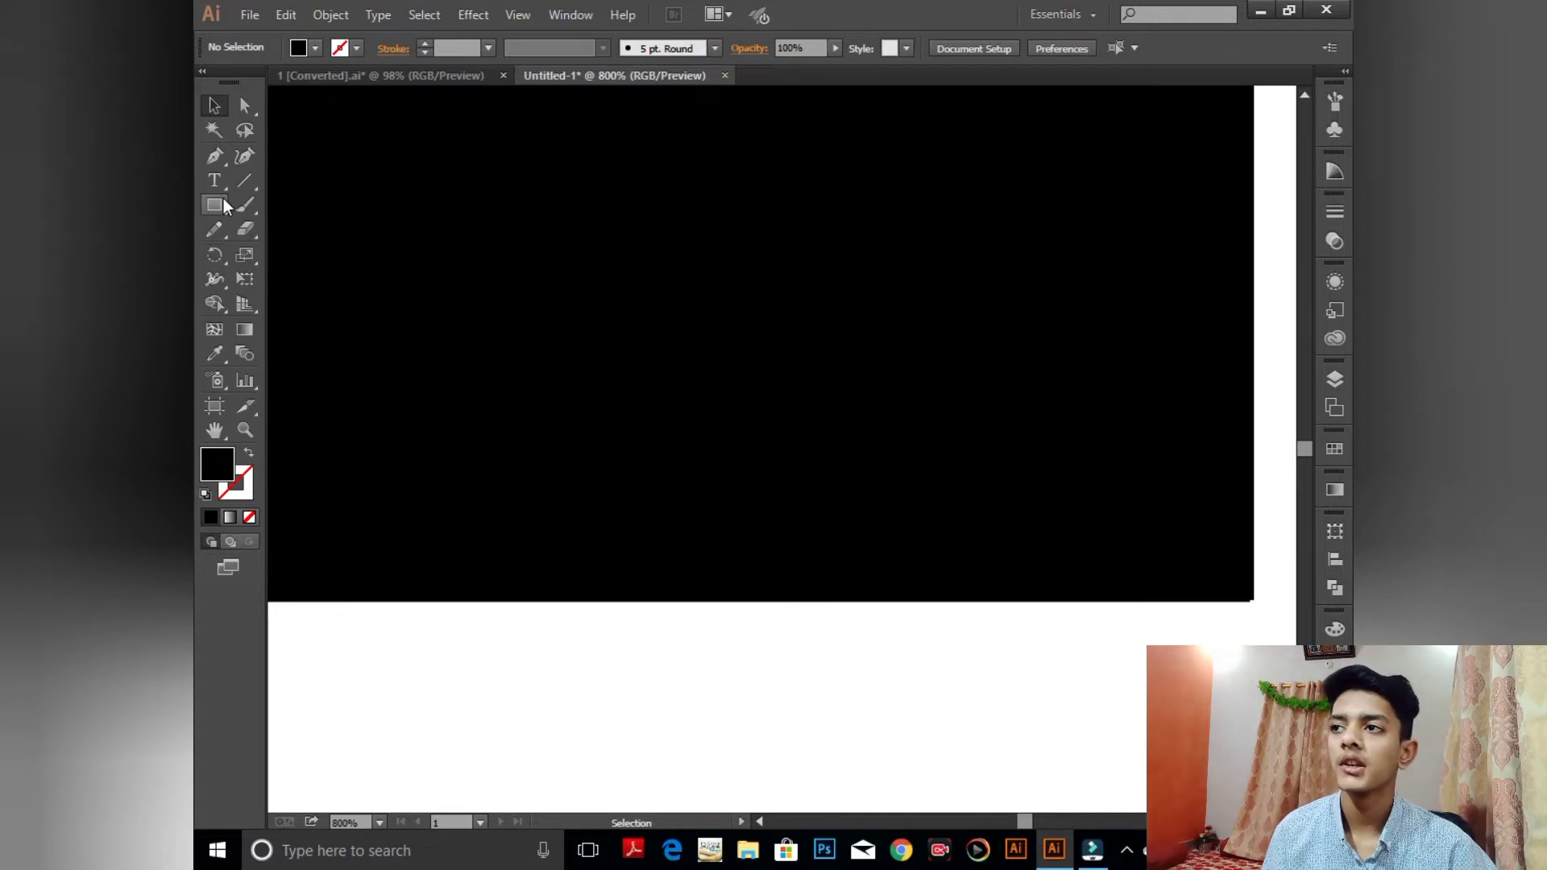
- Bring the blue circle from the Property Bank card into Untitled-1 beside the card
left_click(371, 78)
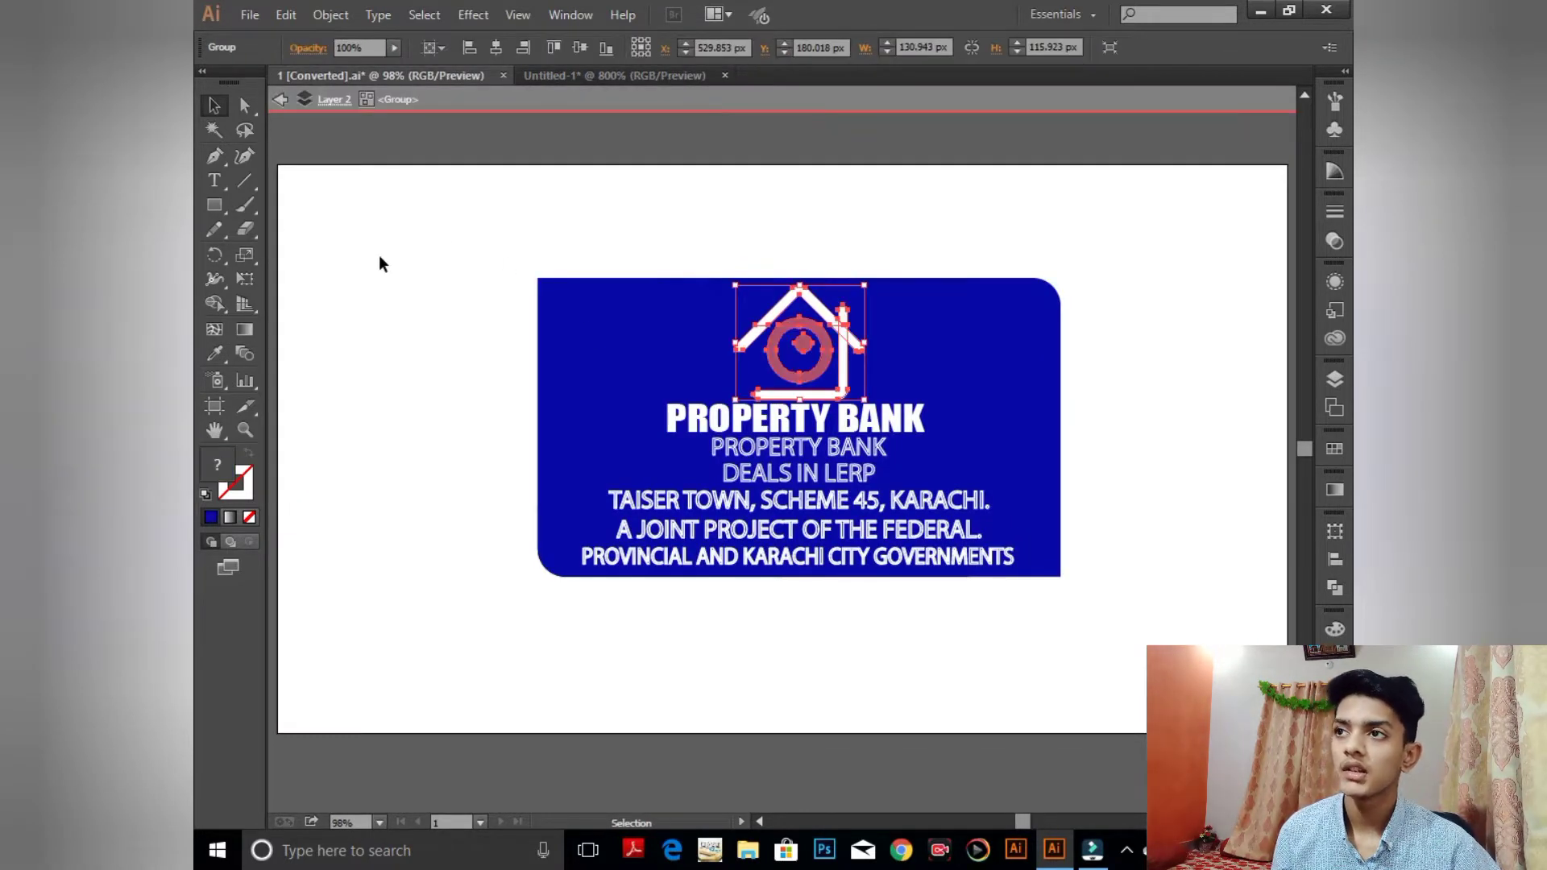
left_click(375, 250)
left_click(288, 99)
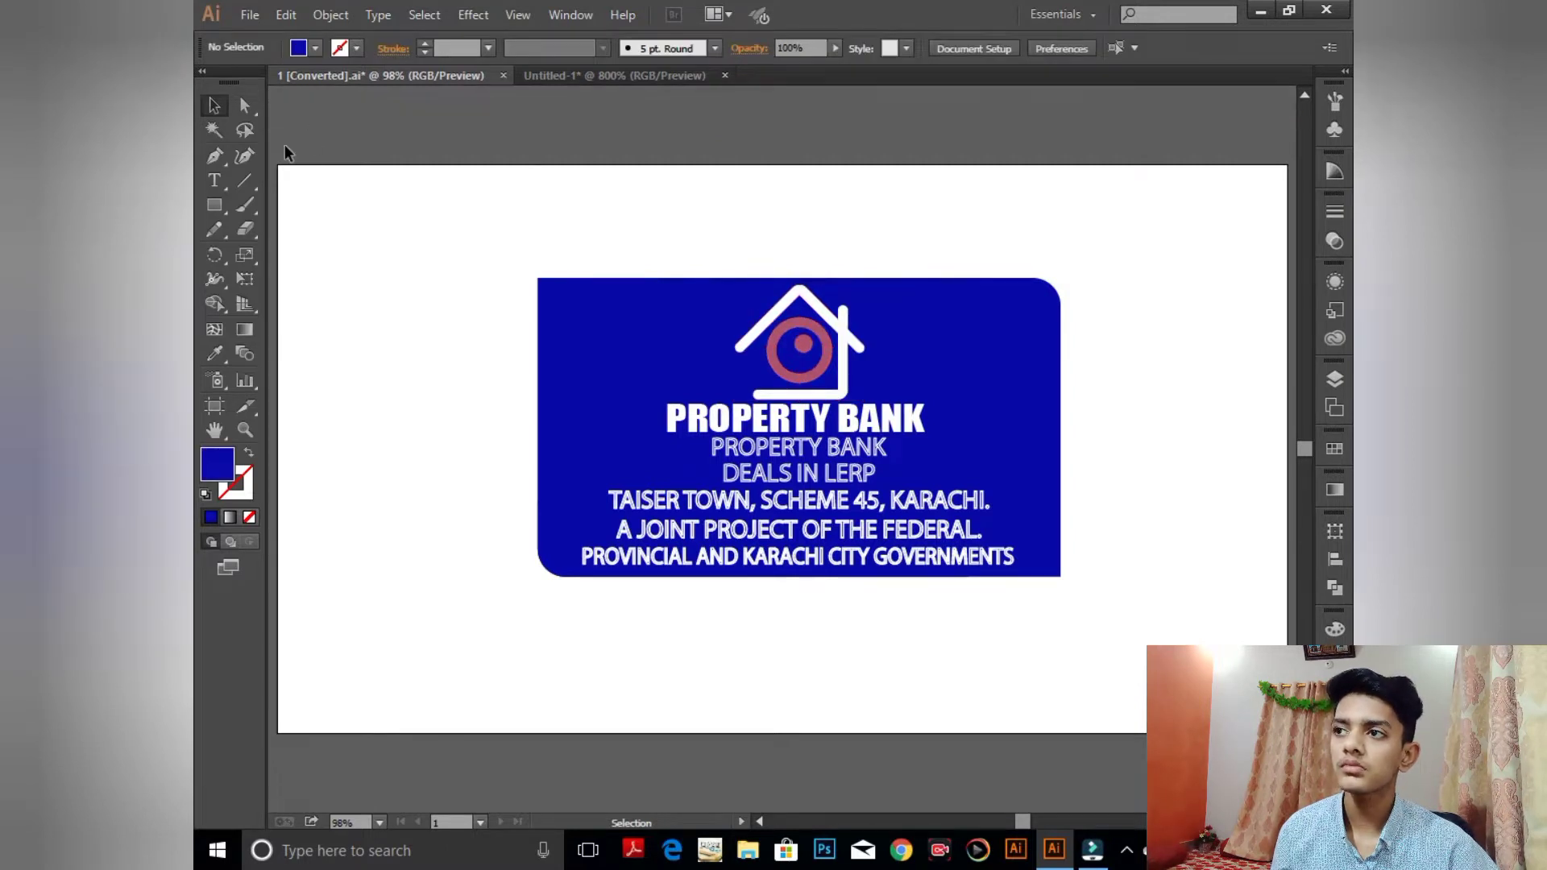
left_click_drag(216, 208, 431, 372)
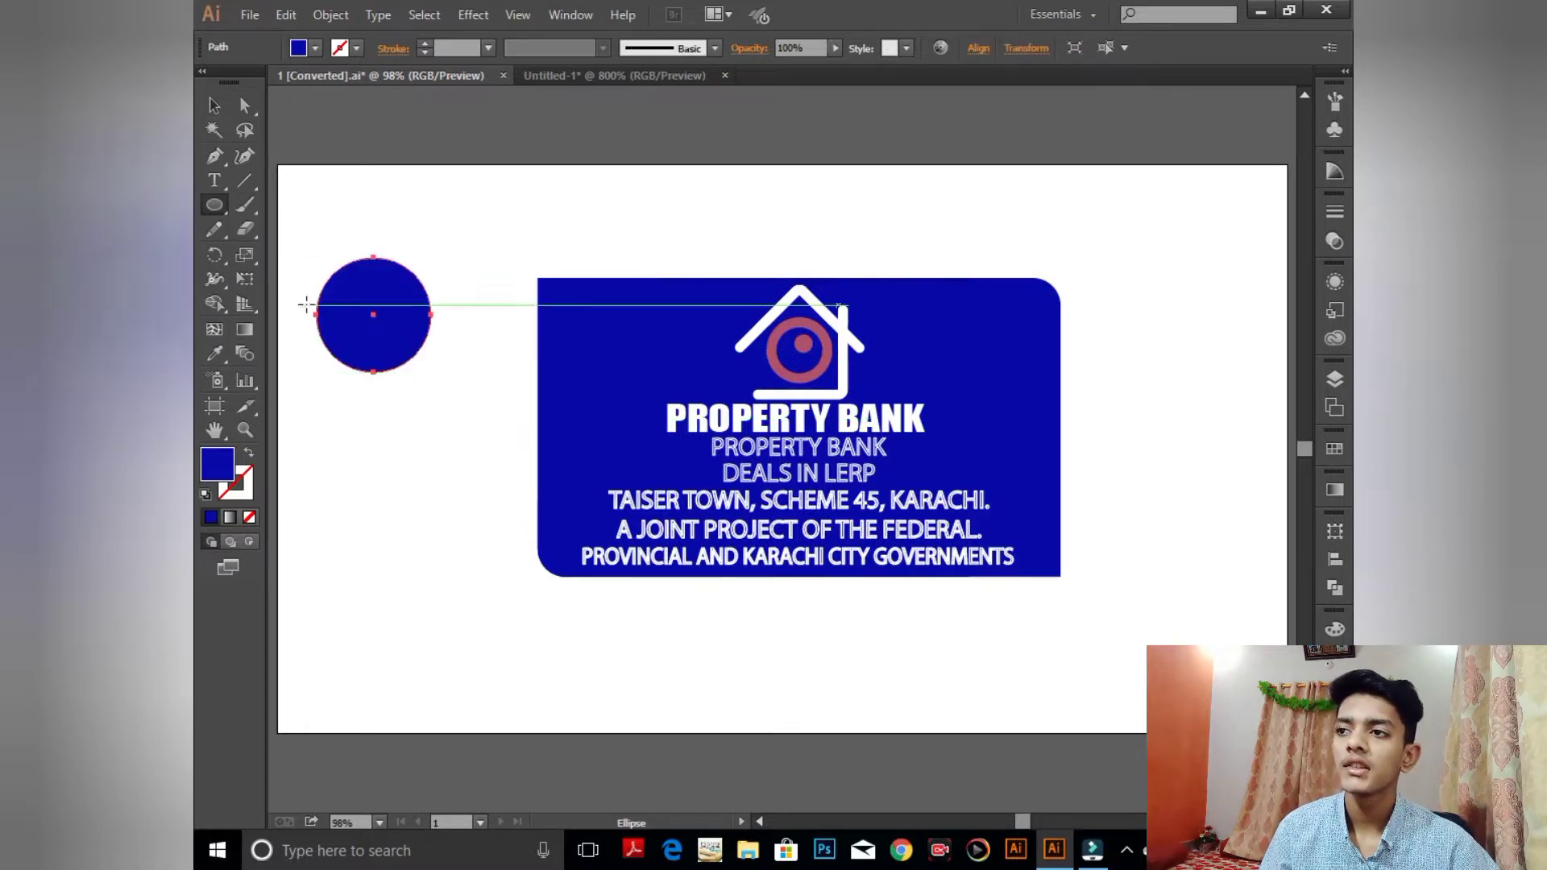
left_click(214, 105)
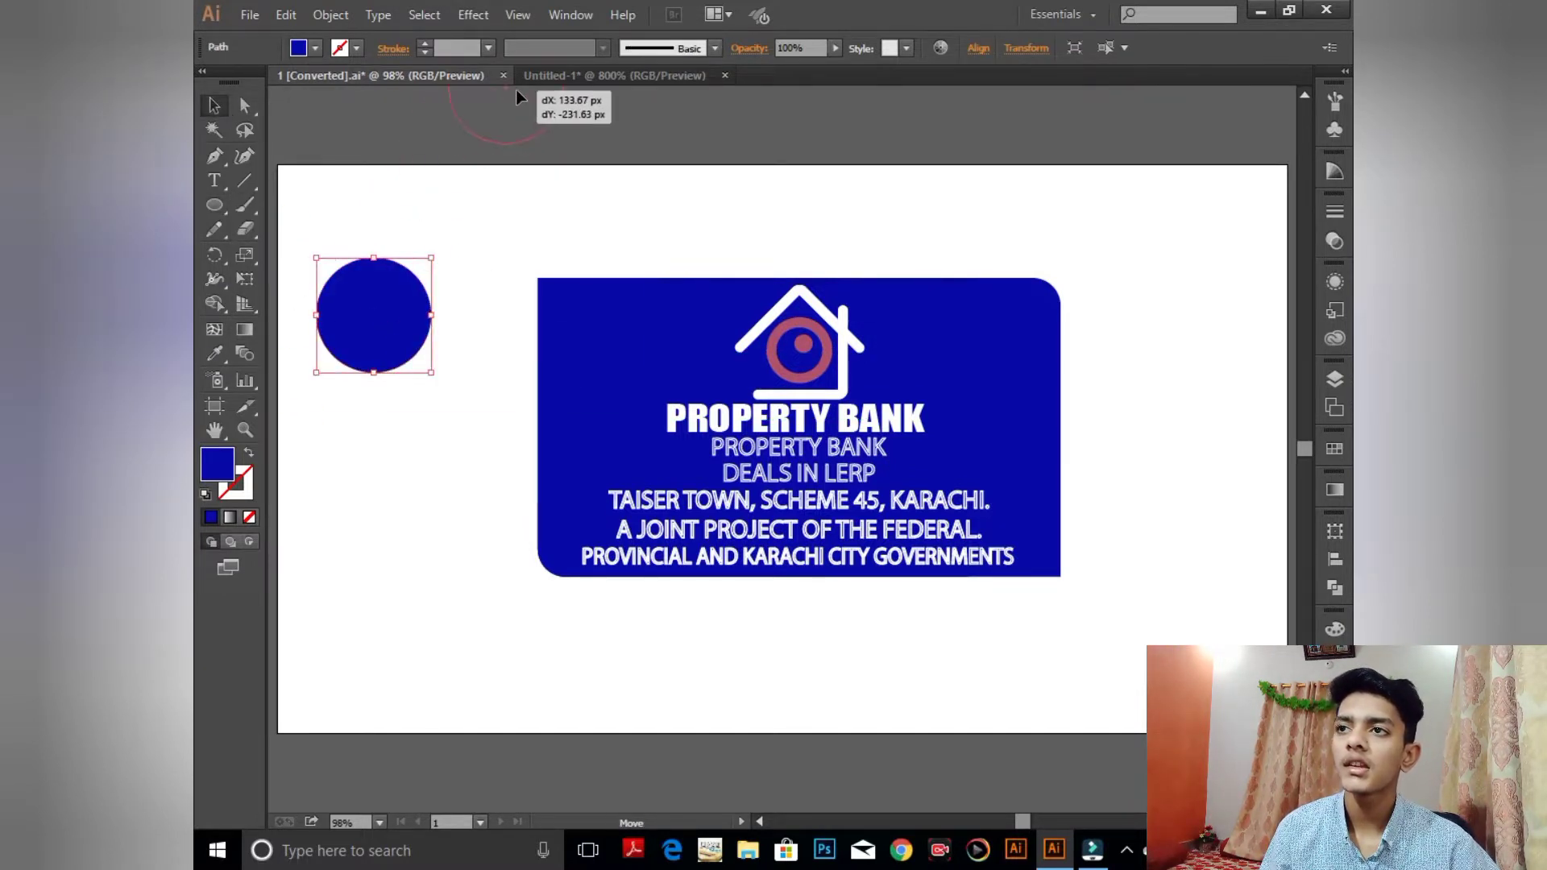
left_click(547, 76)
left_click_drag(1002, 651, 1011, 669)
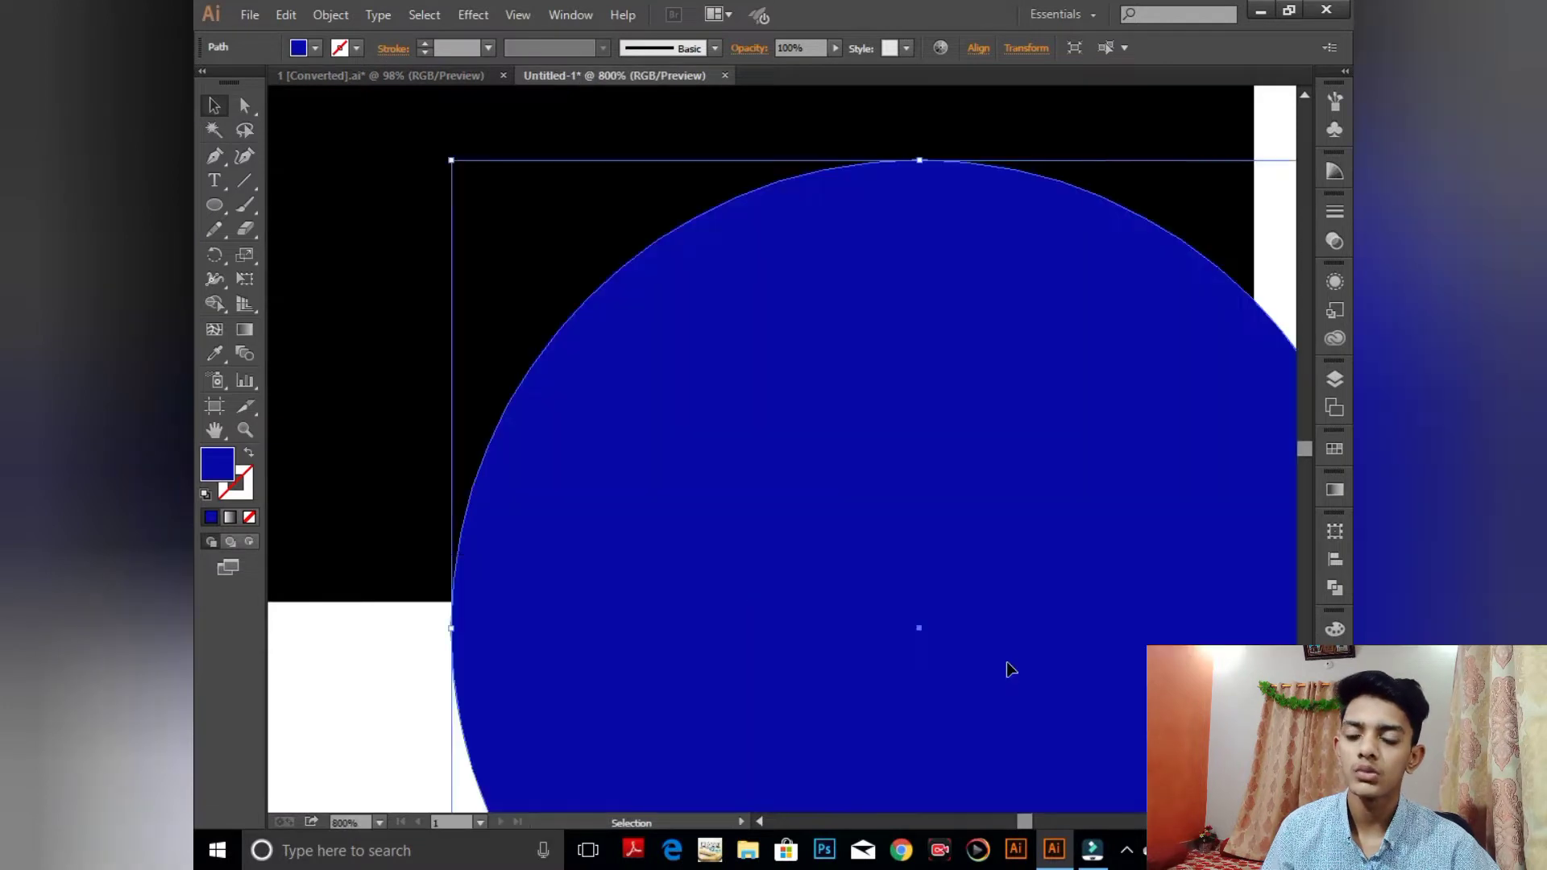
key("ctrl+minus")
key("ctrl+minus")
left_click_drag(838, 573, 1136, 674)
- Colour the right rectangle with the circle's blue and send it backward behind the house logo
left_click(793, 433)
left_click(214, 352)
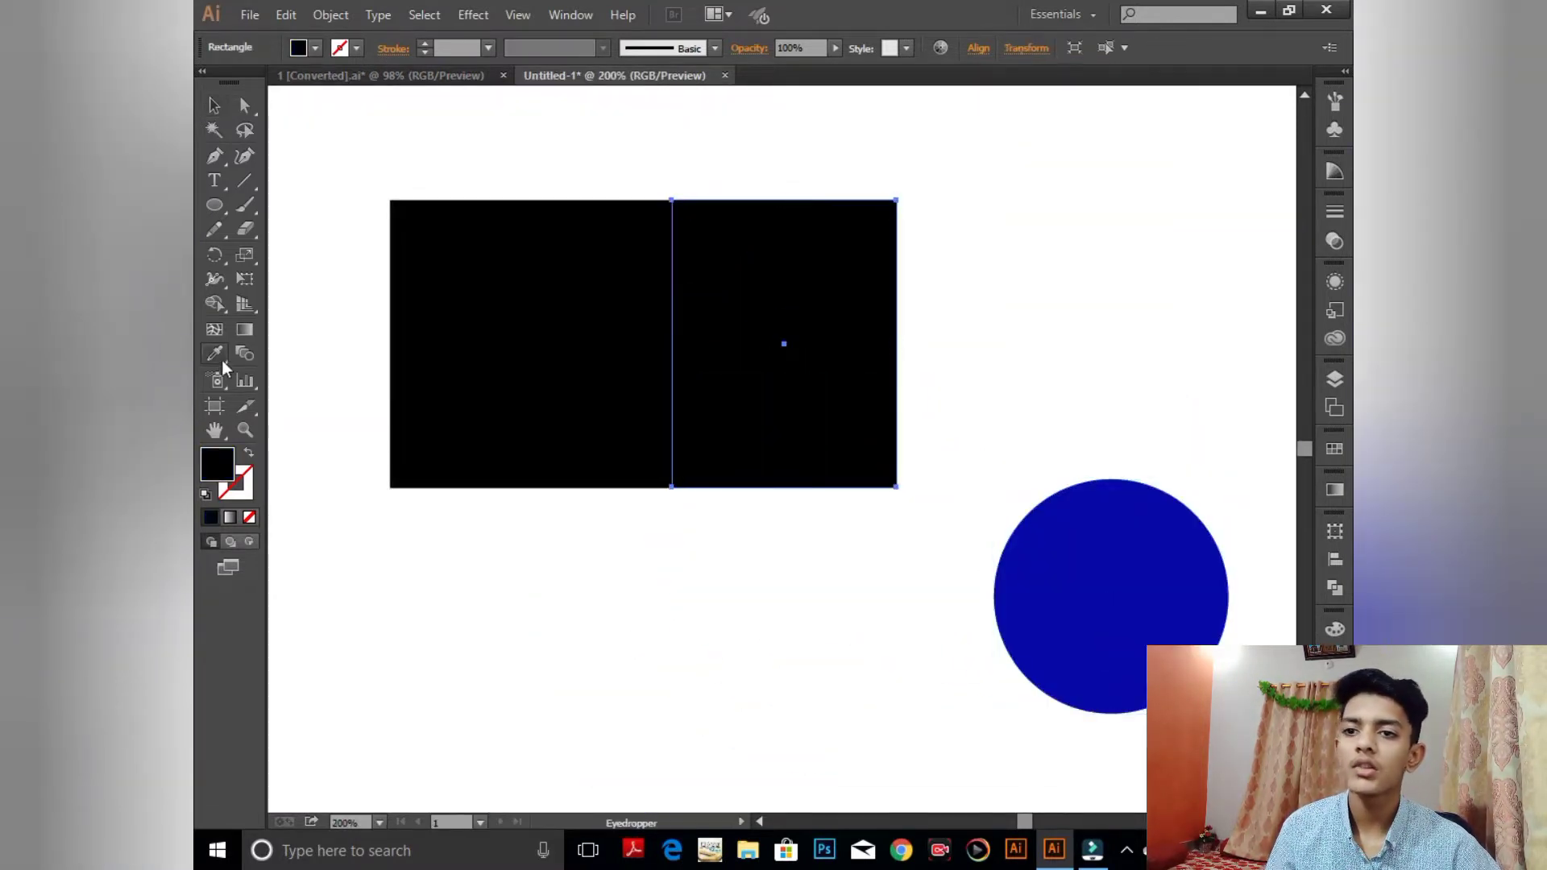
left_click(1201, 626)
left_click(211, 108)
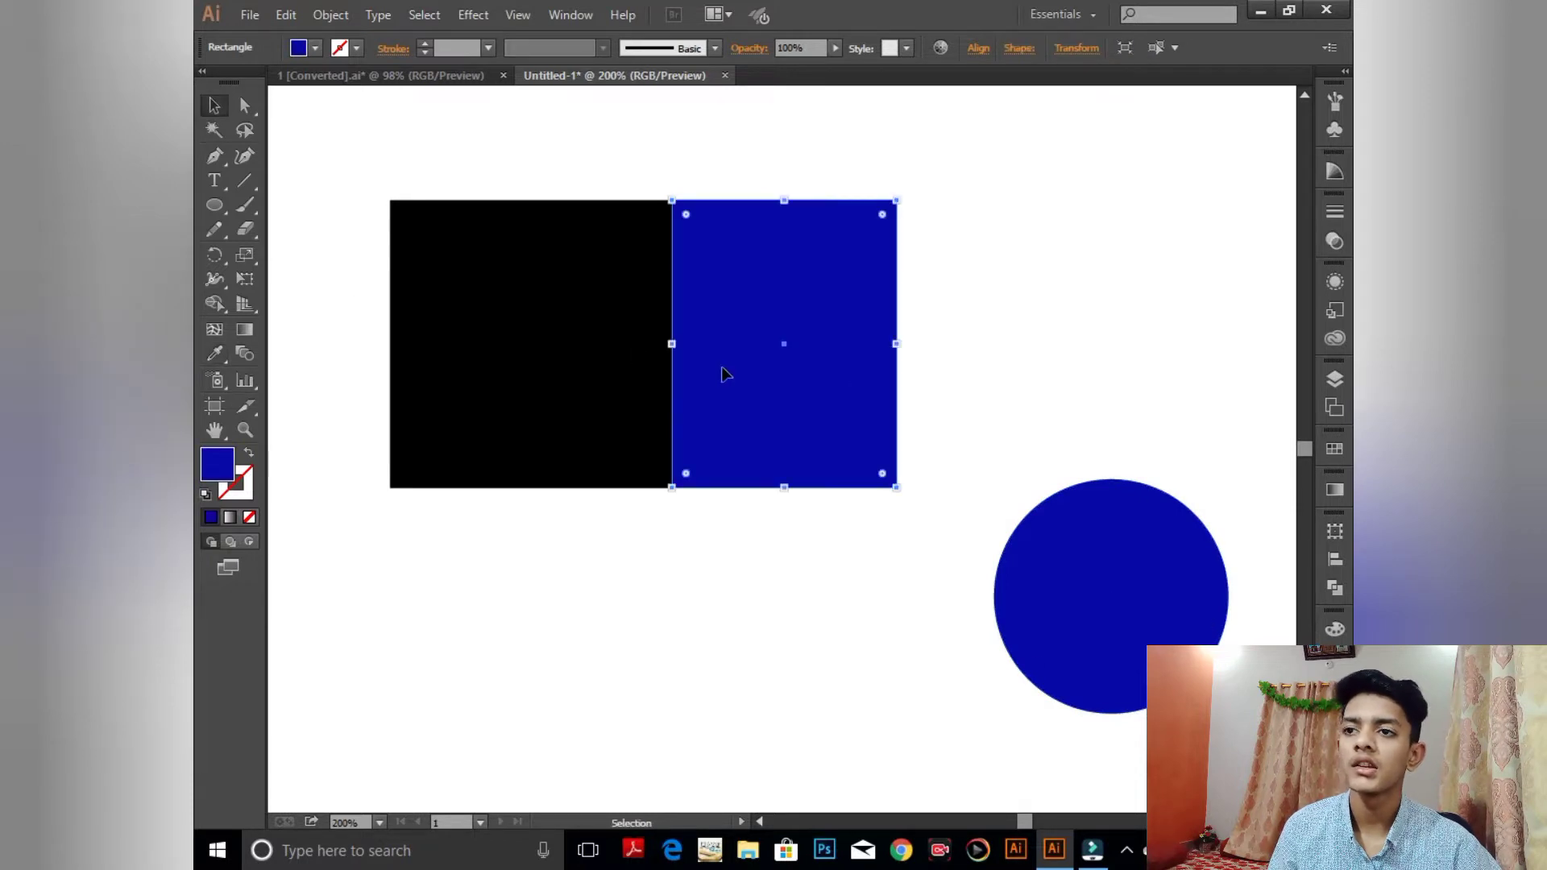
right_click(722, 368)
mouse_move(802, 653)
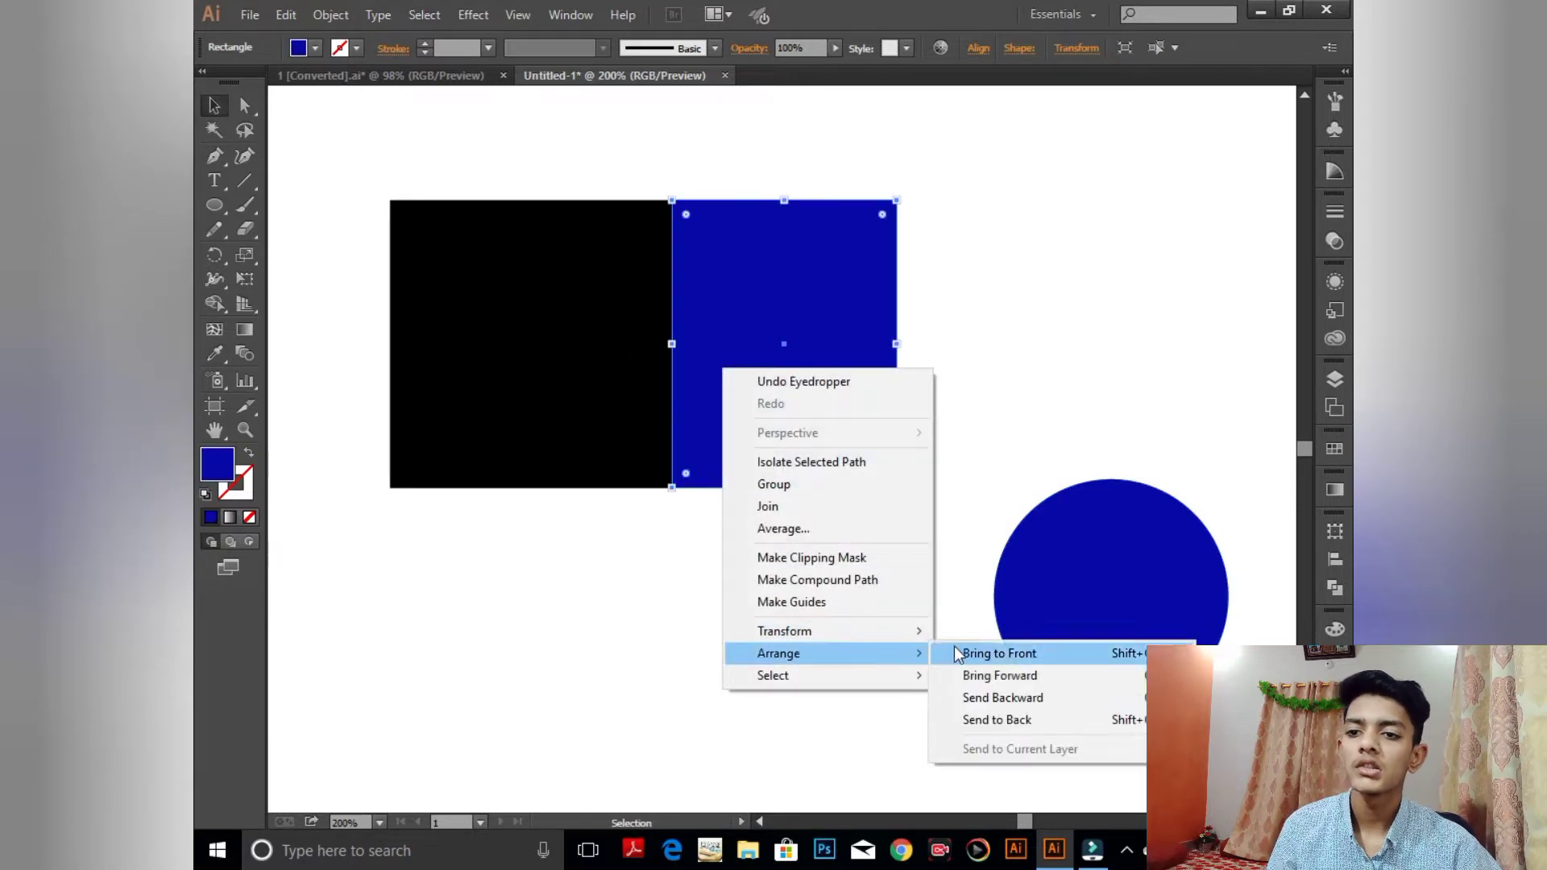
left_click(1016, 698)
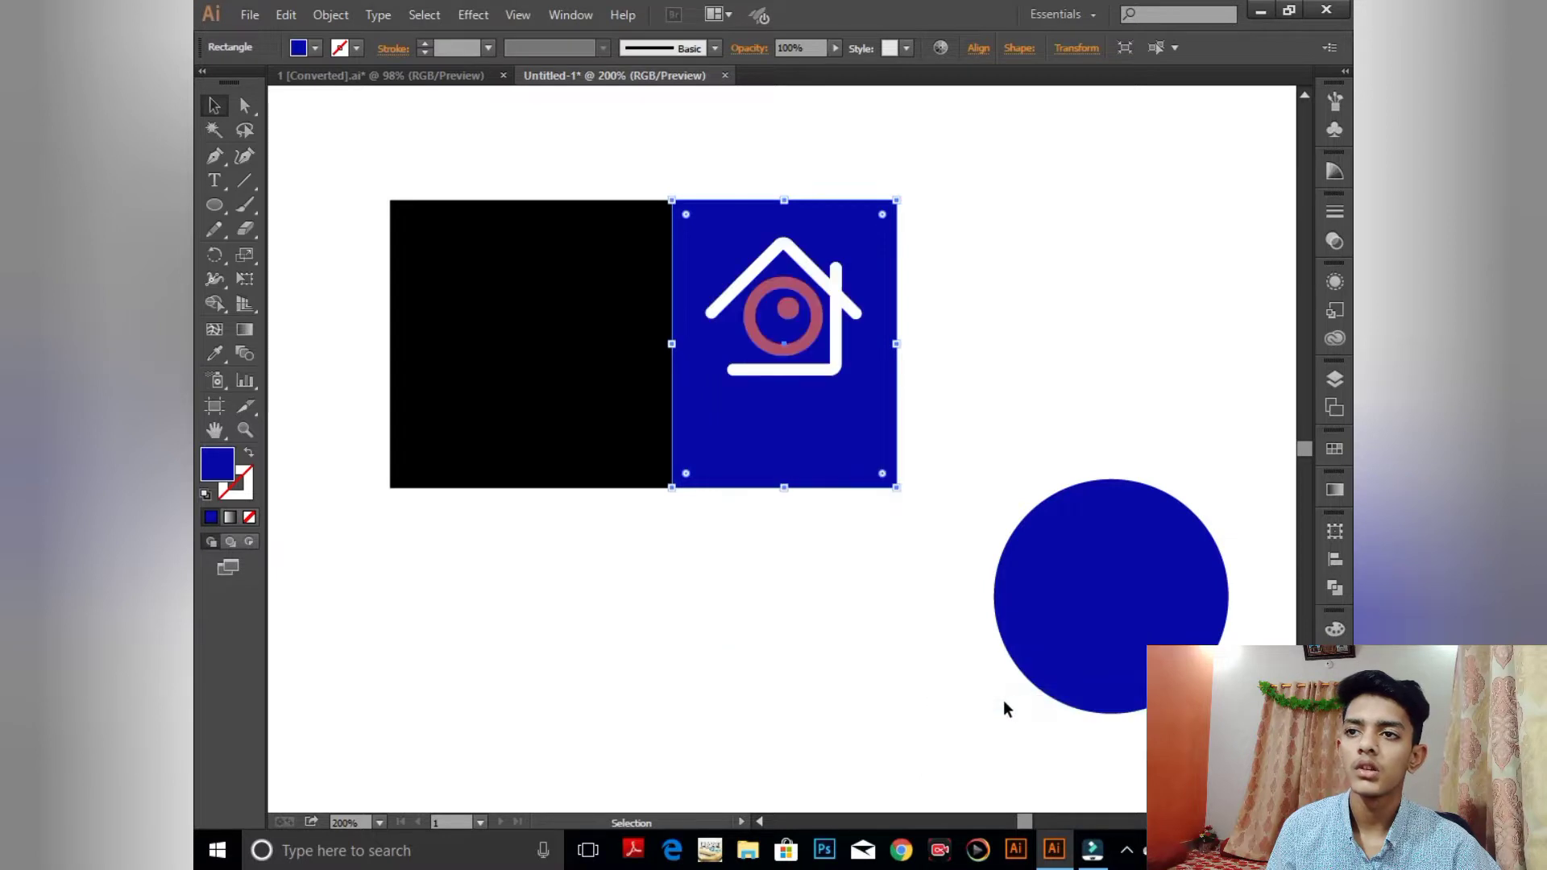
left_click(724, 636)
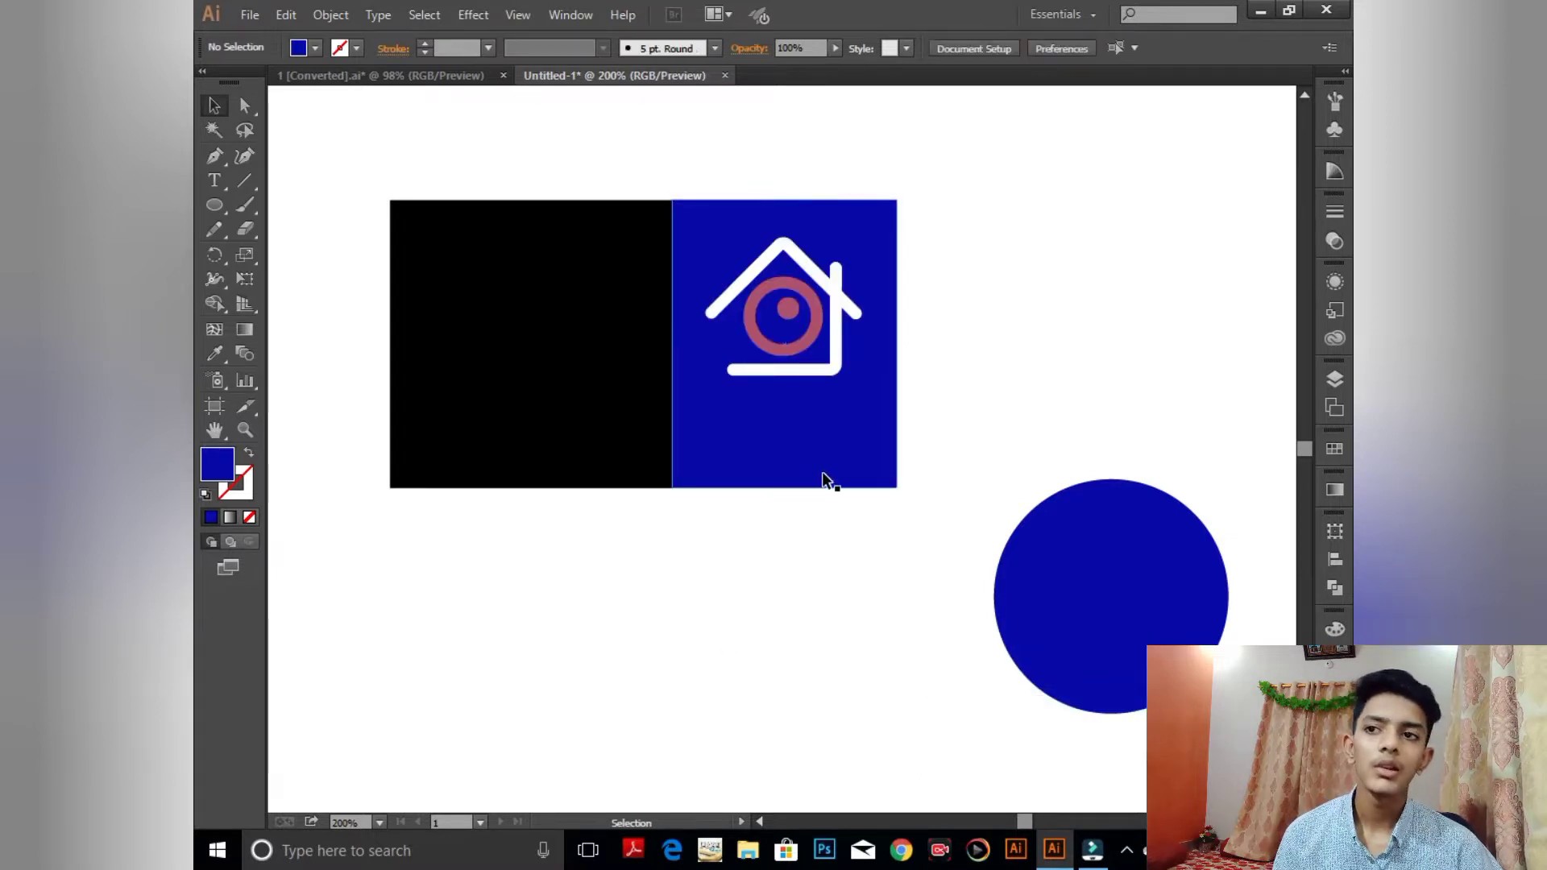
left_click(780, 436)
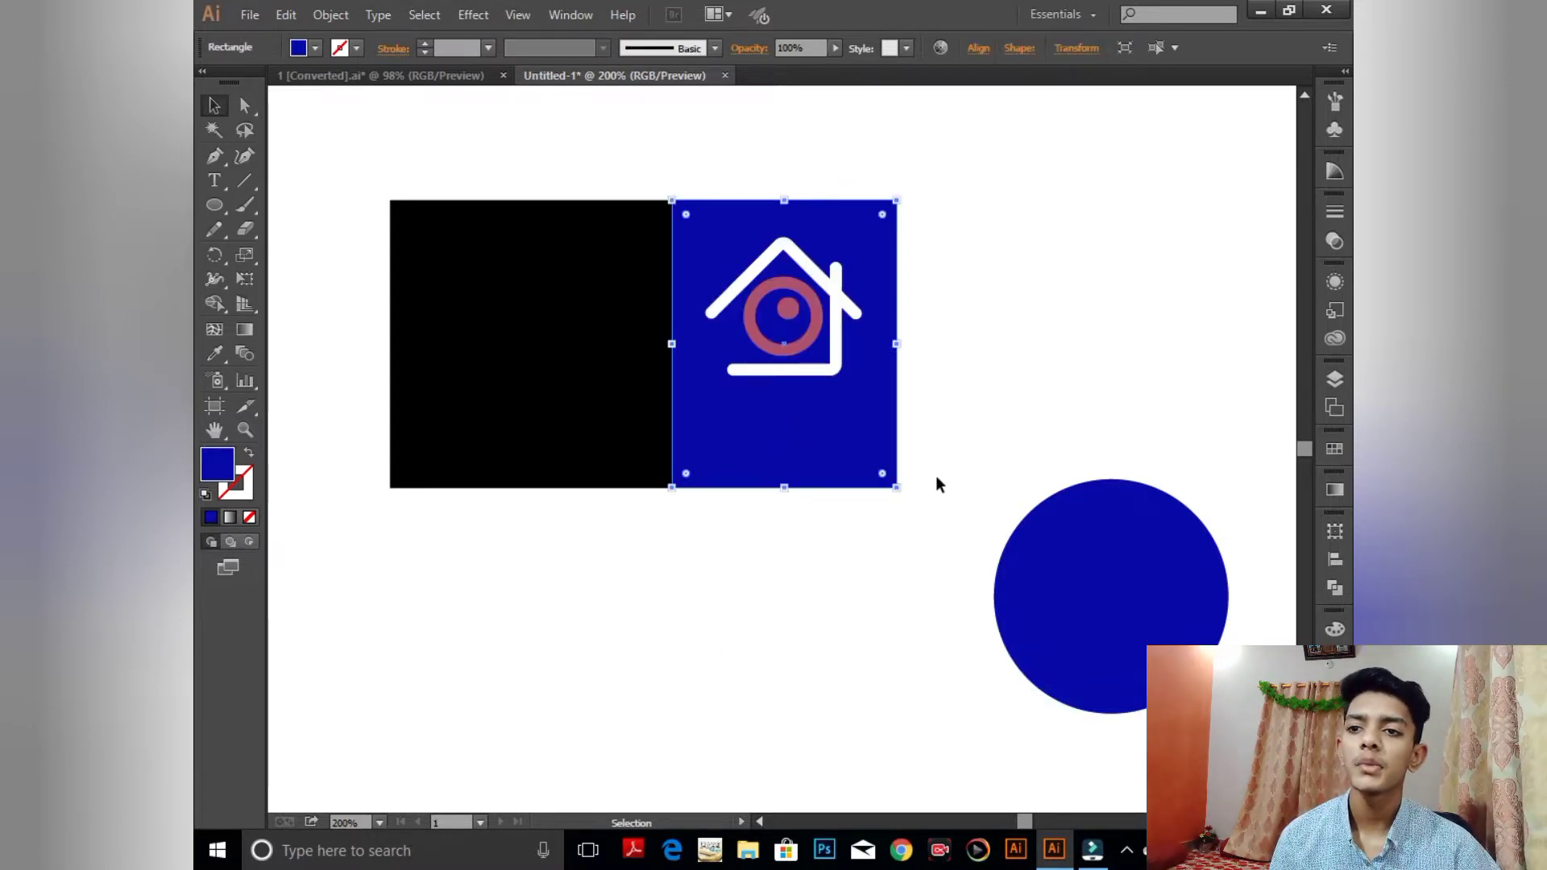
left_click(926, 493)
left_click(814, 482)
left_click(843, 533)
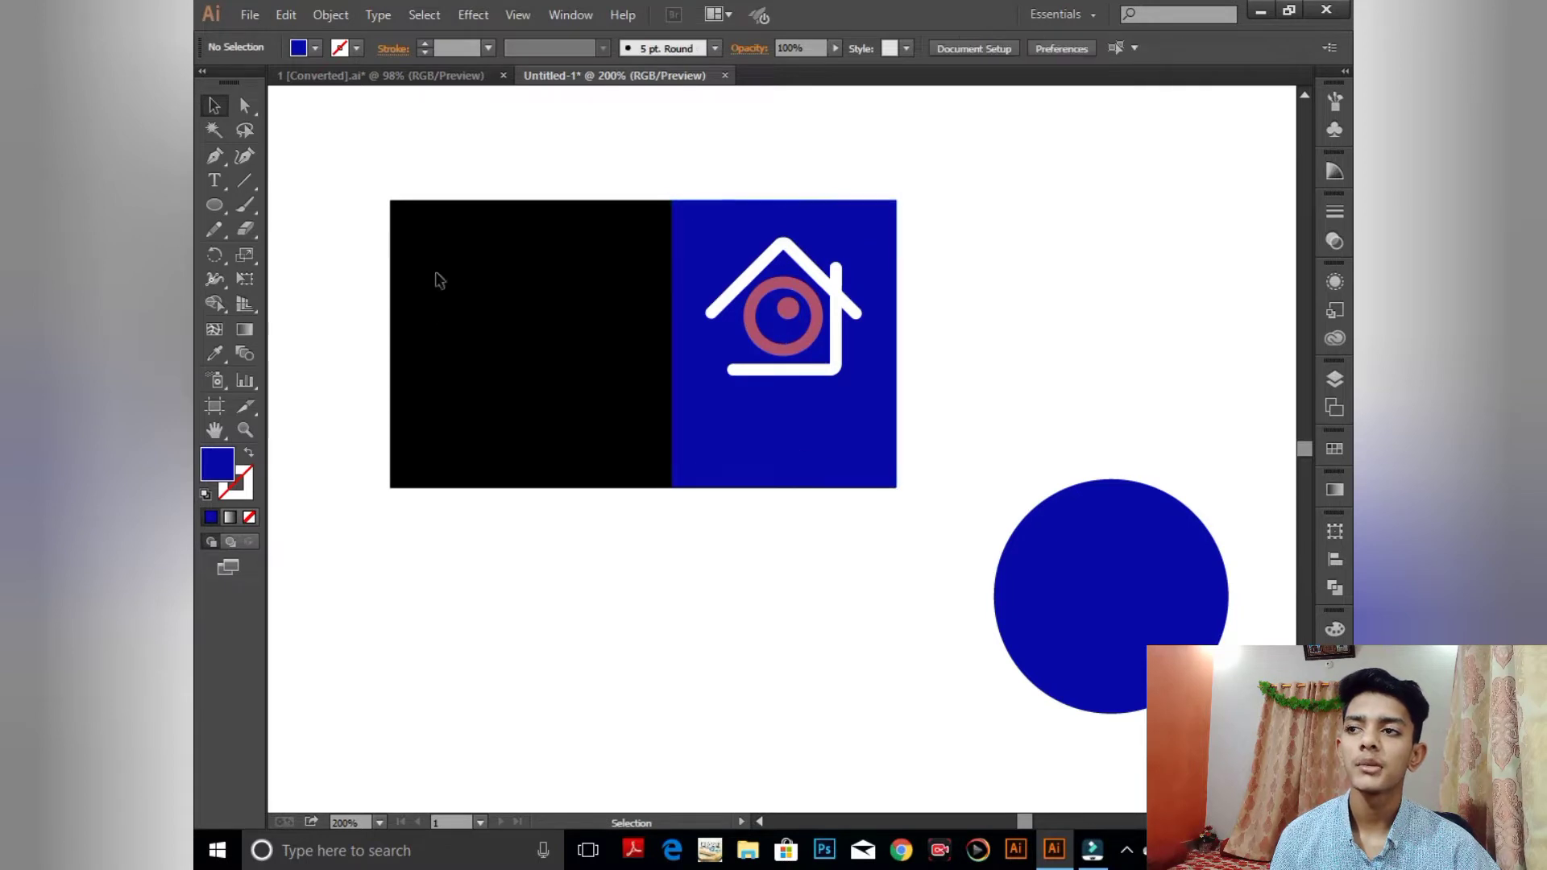
- Type 'property bank' on the card with the Type tool
left_click(214, 180)
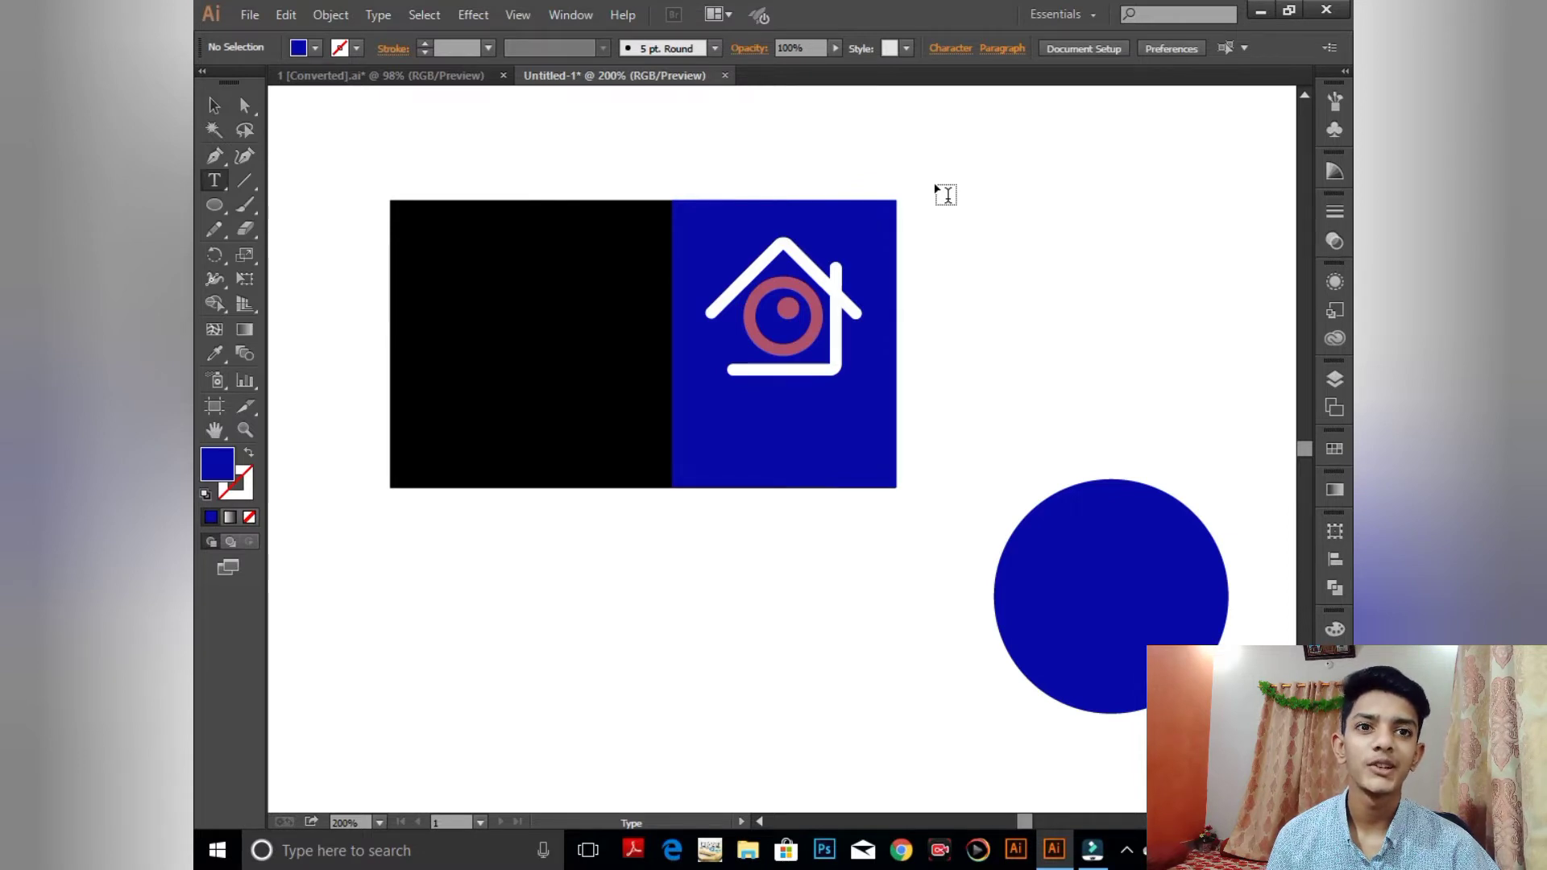
left_click(896, 420)
key("Escape")
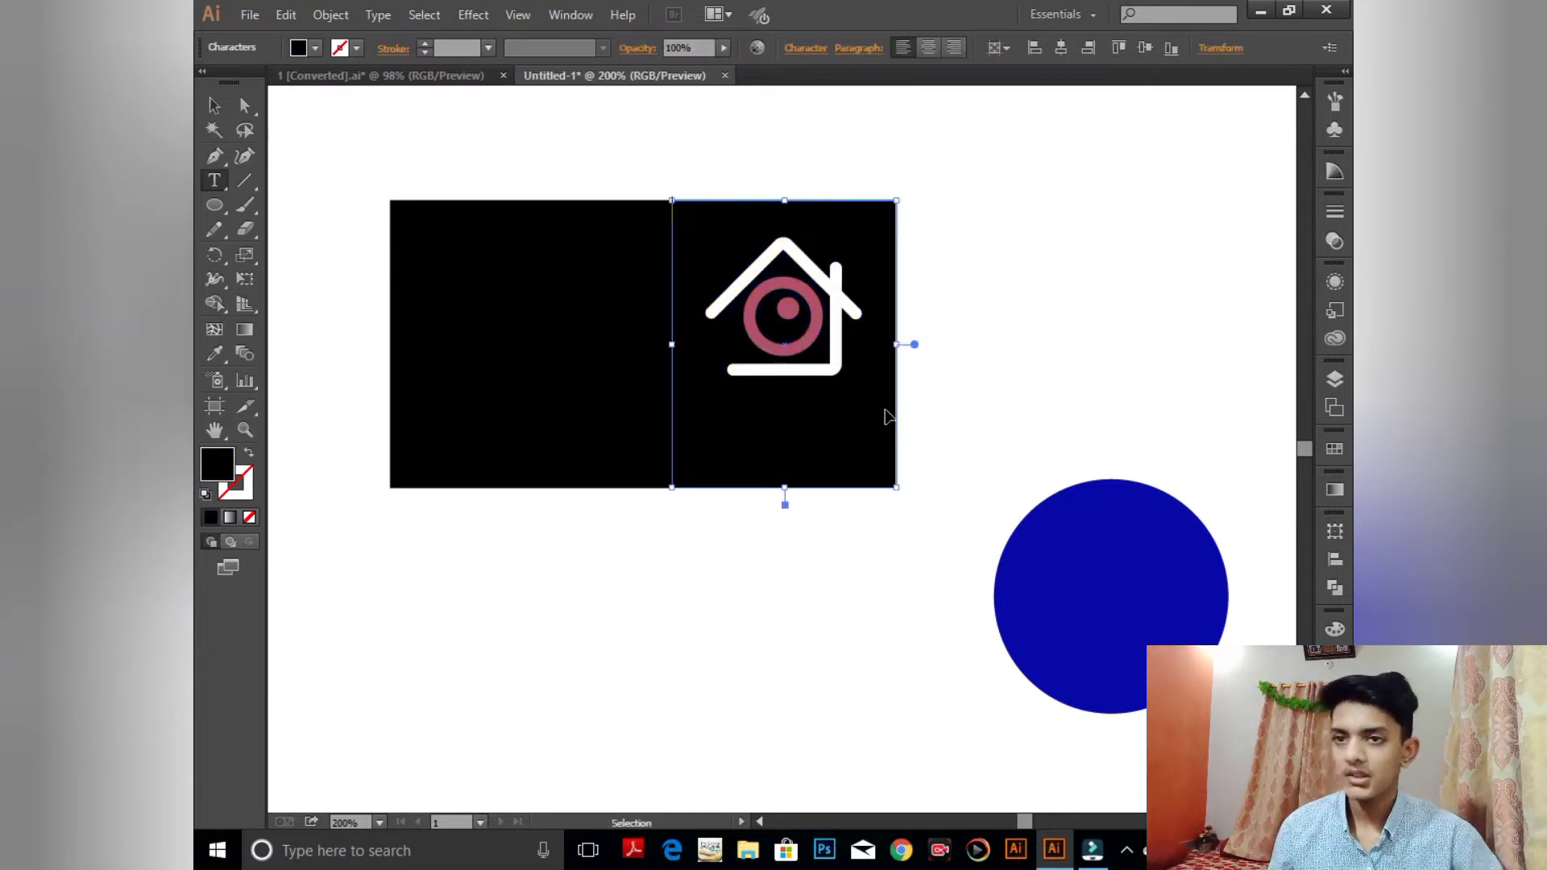
key("ctrl+z")
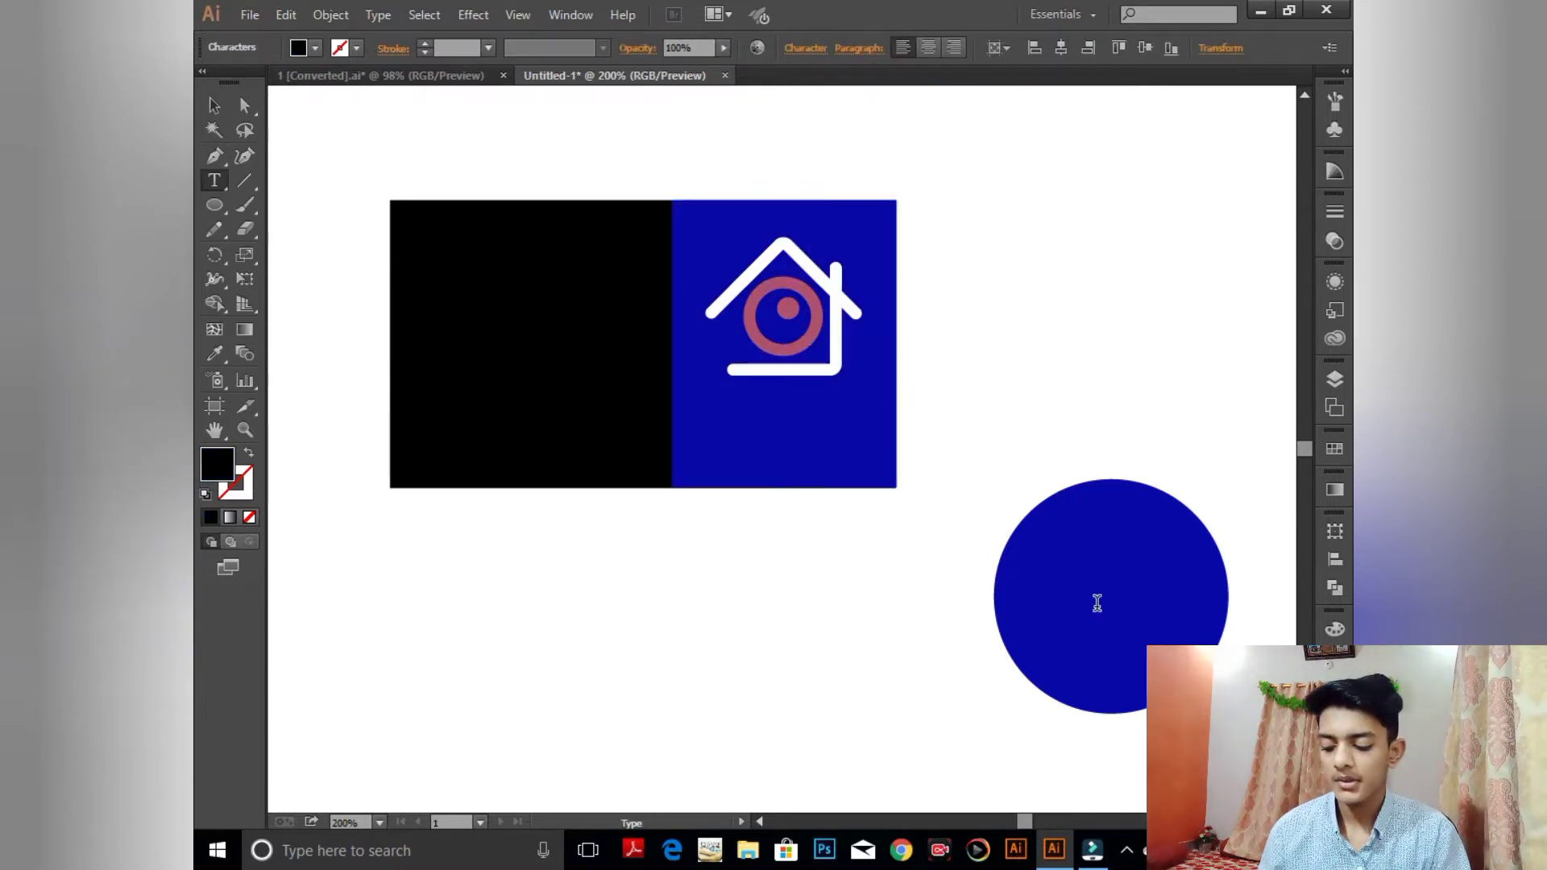
type("rop")
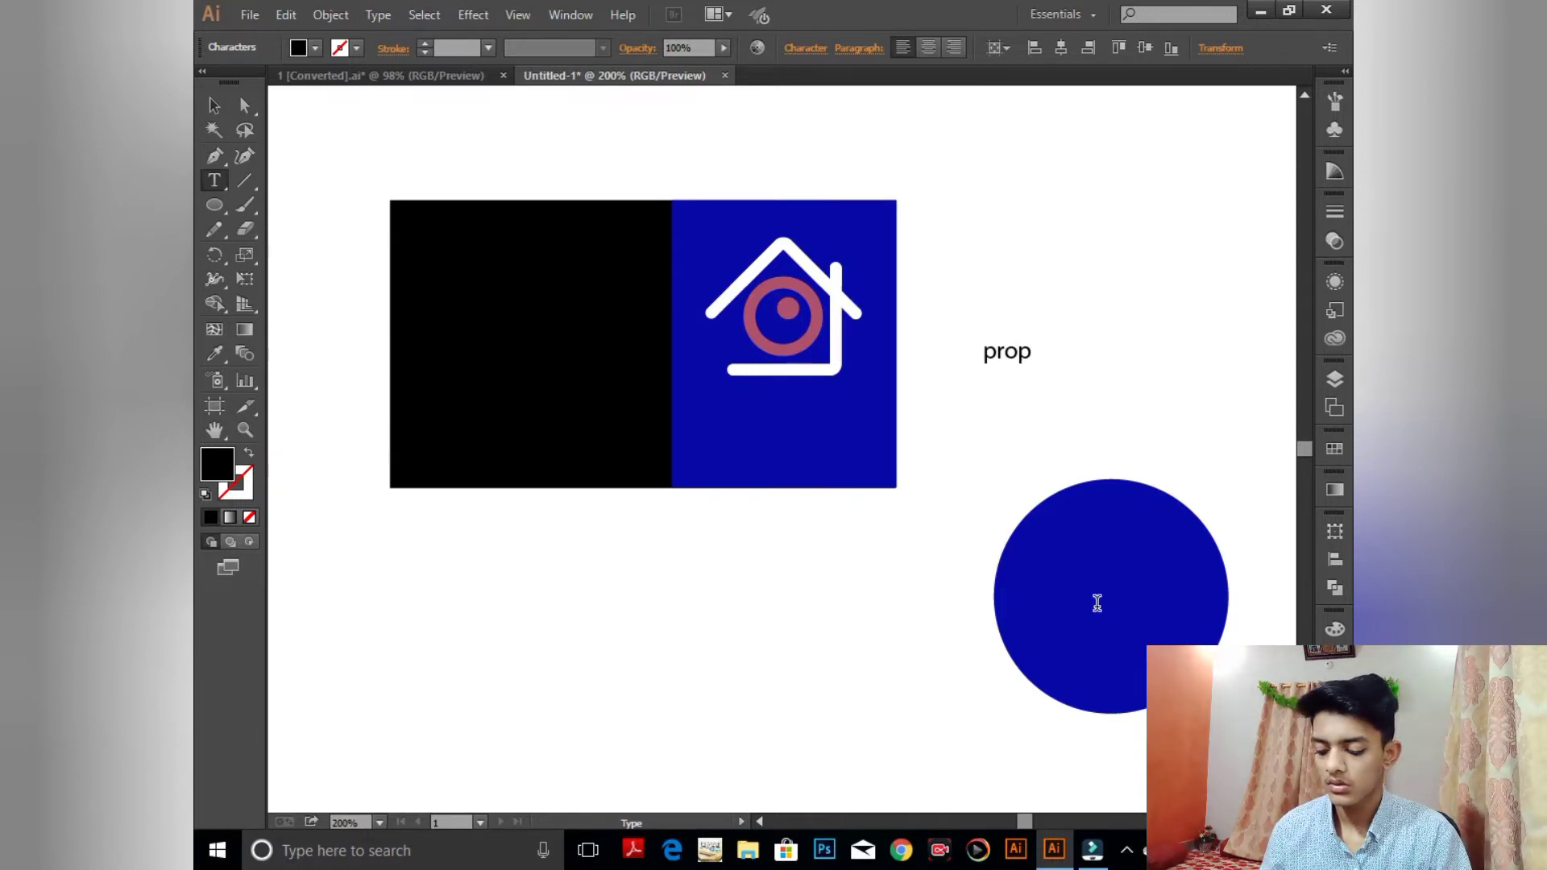
type("erty")
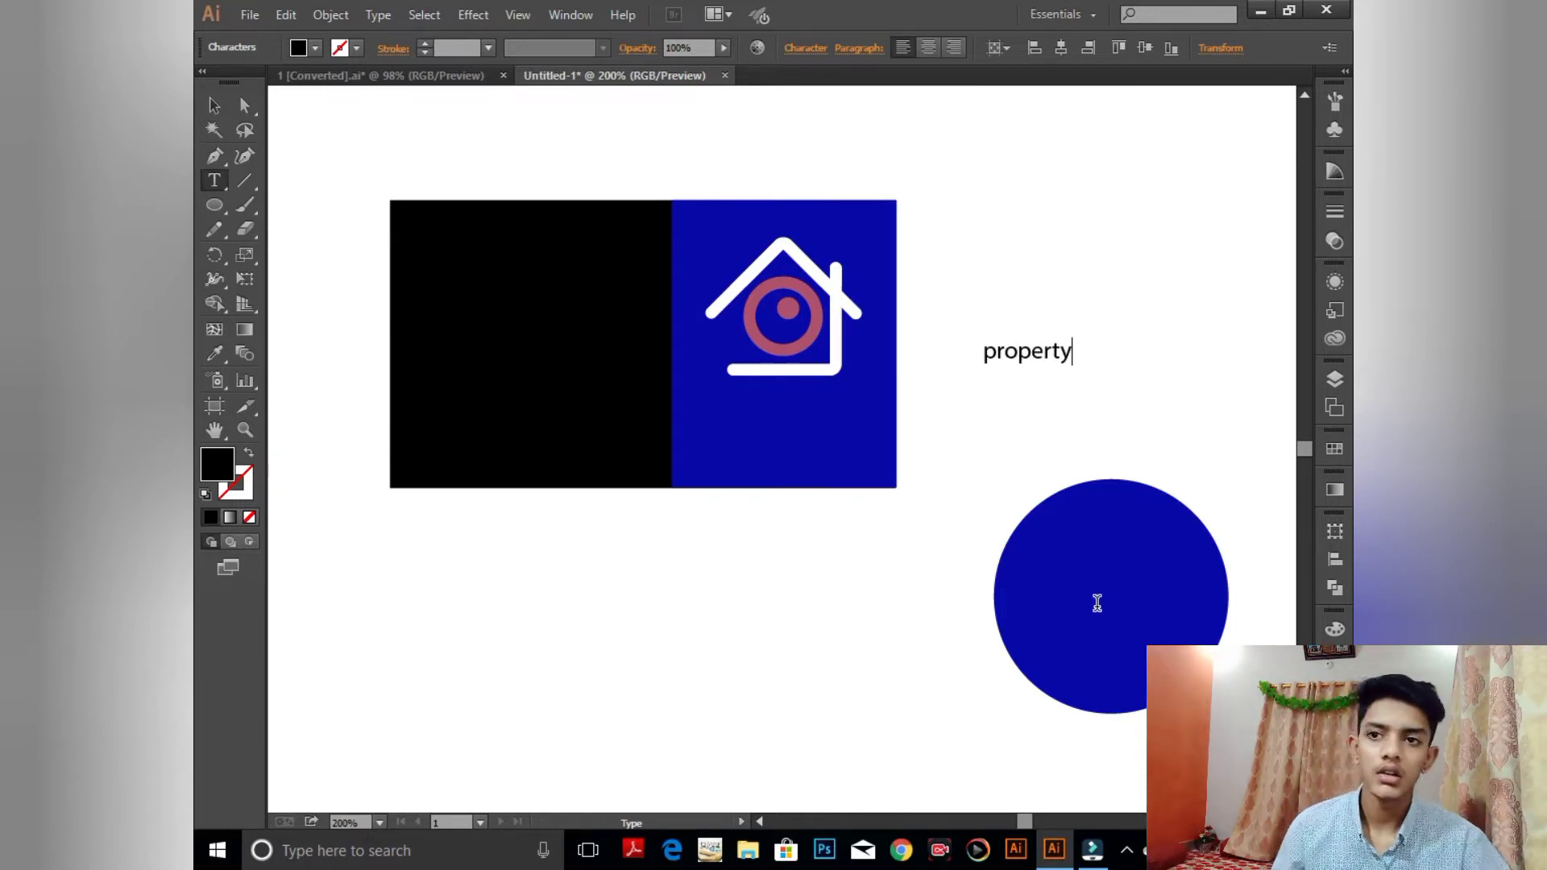
type(" b")
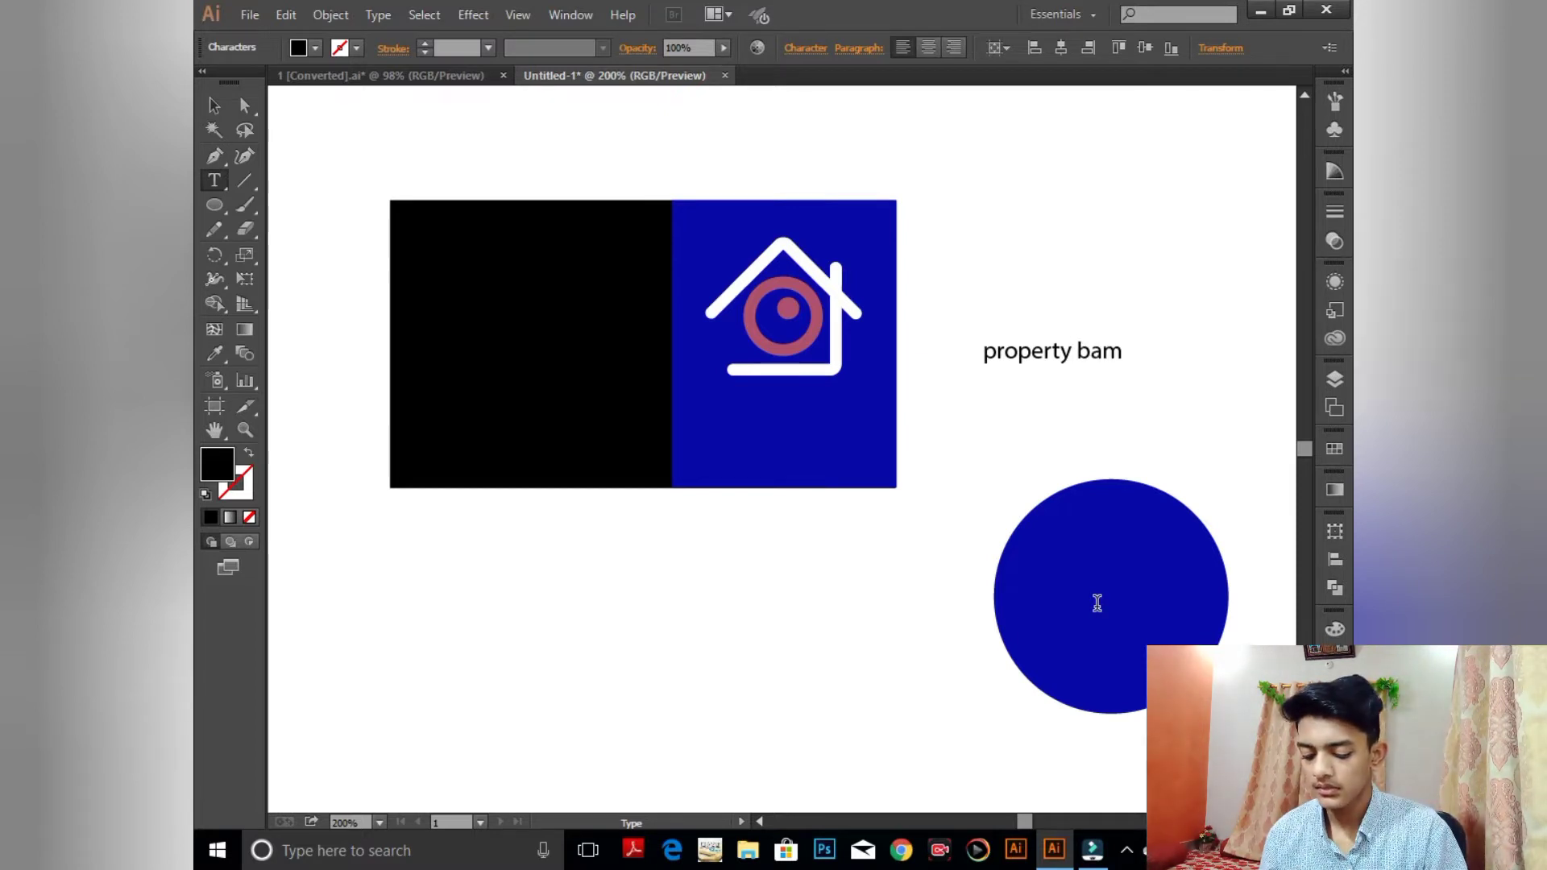
type("ank")
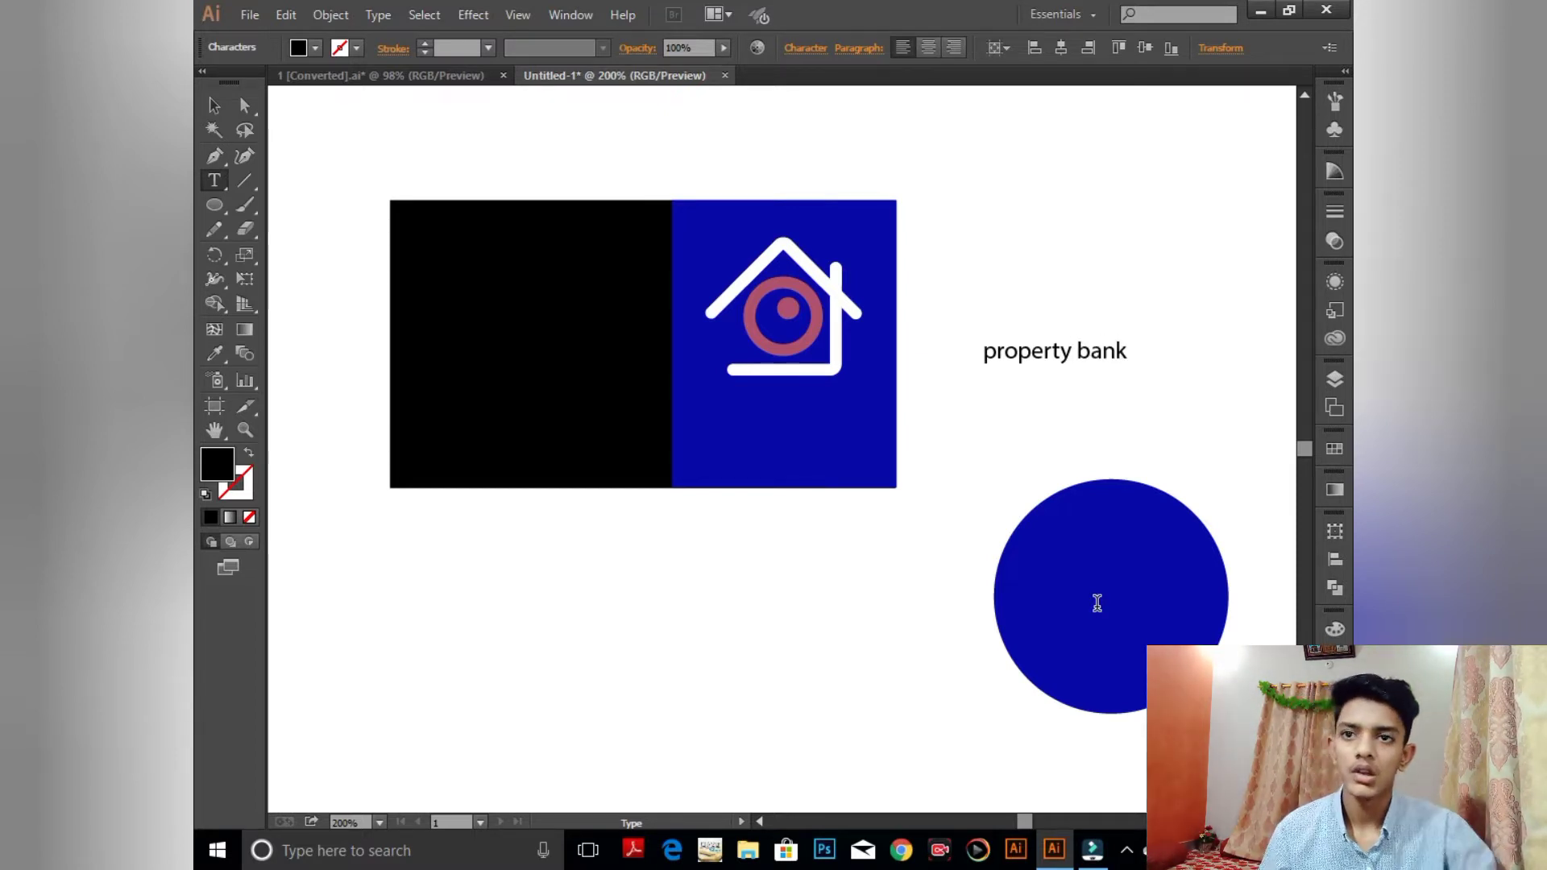
left_click(213, 105)
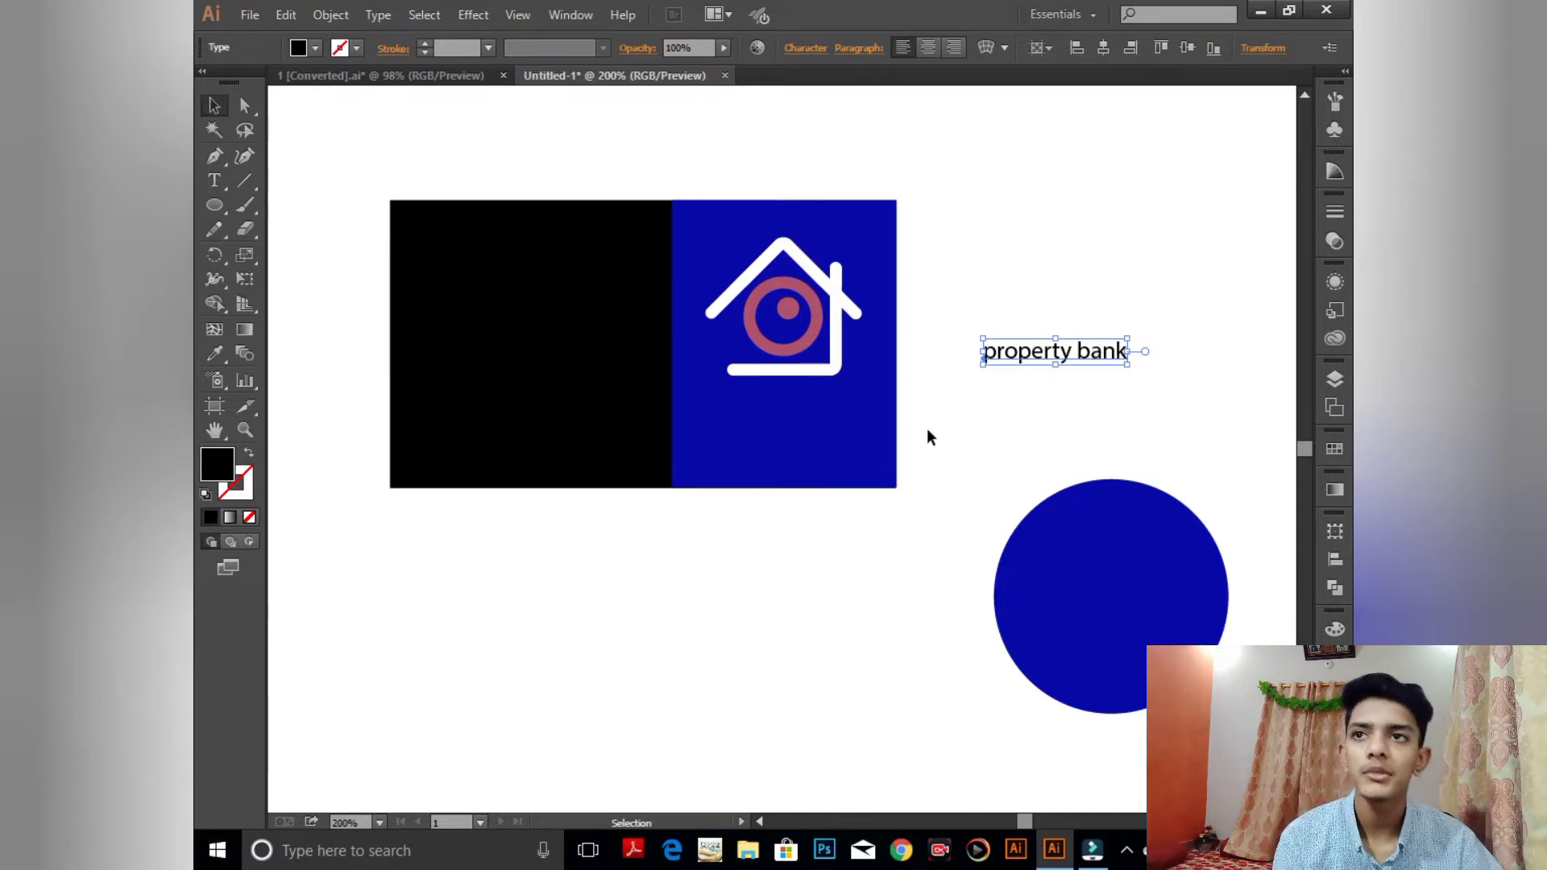
- Set the text to All Caps at 21 pt, then move and scale it beneath the logo
left_click(806, 48)
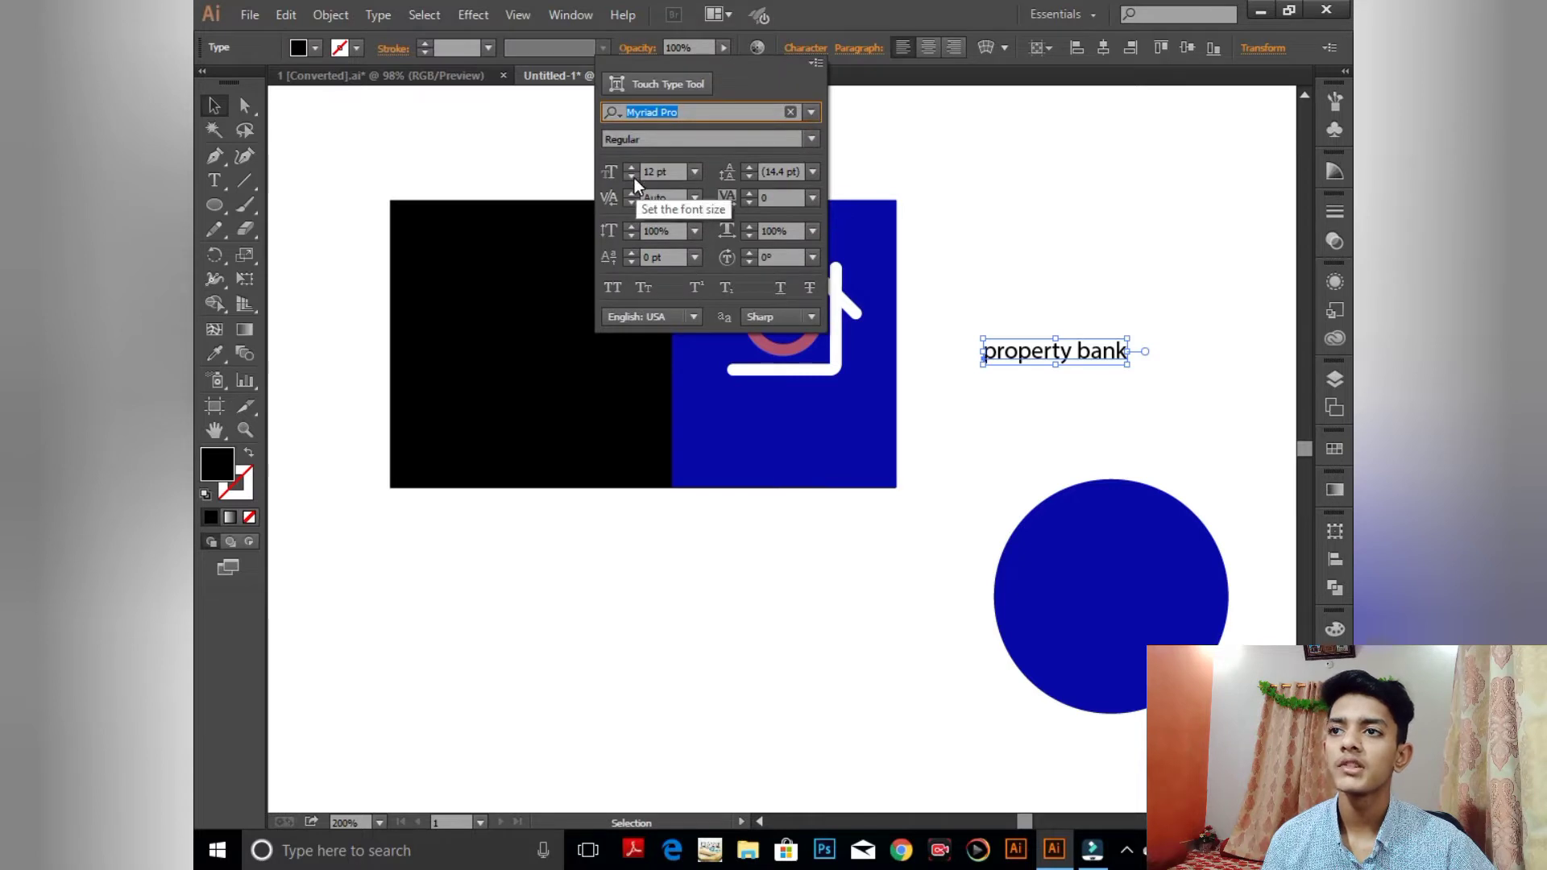
left_click(612, 287)
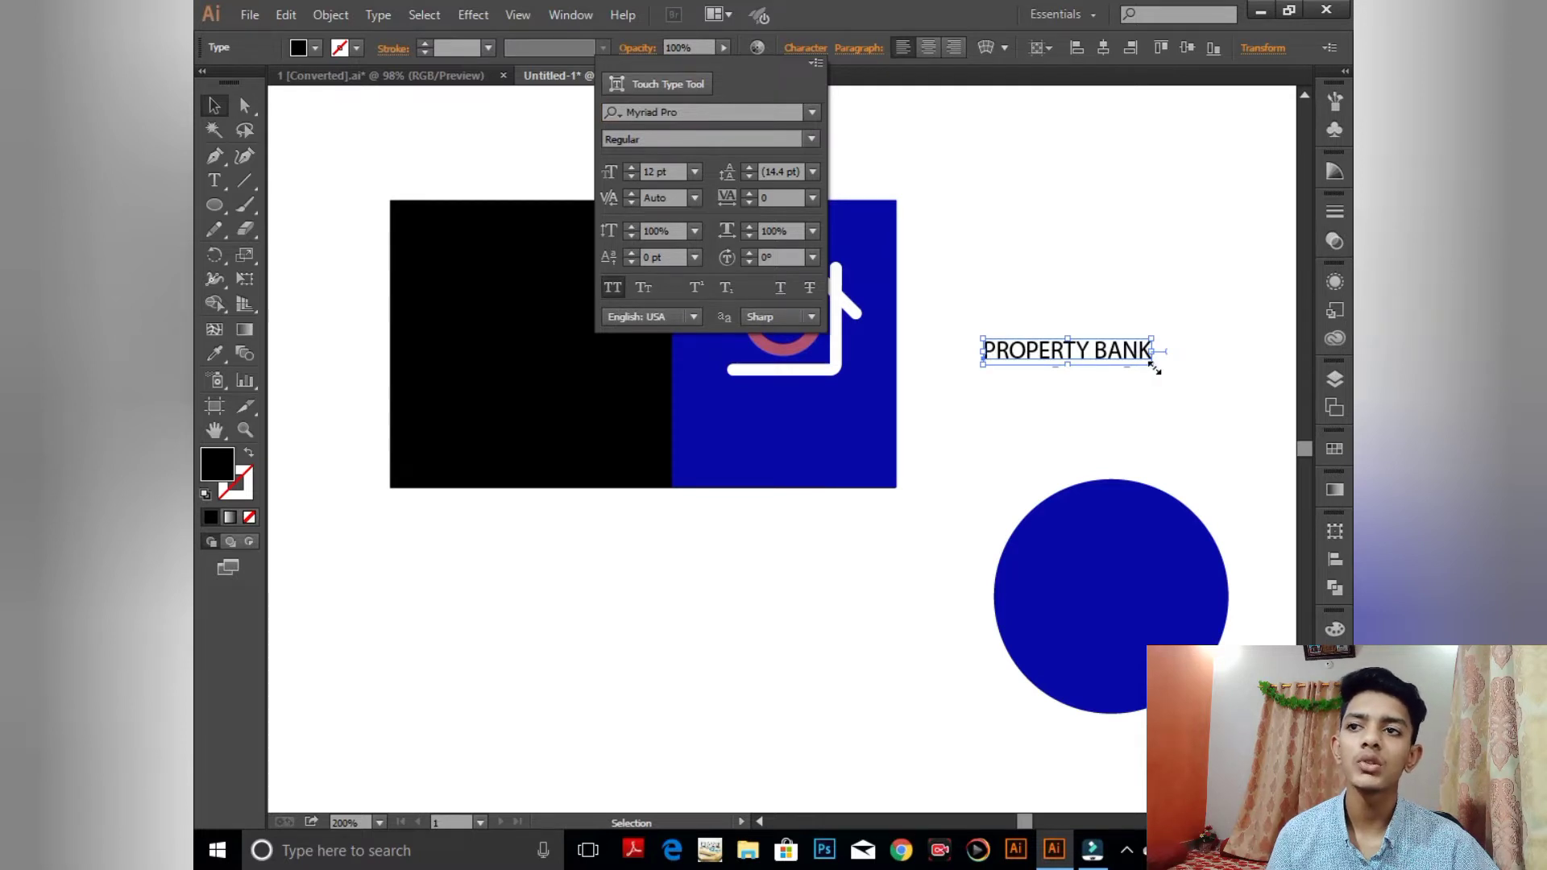
left_click(695, 171)
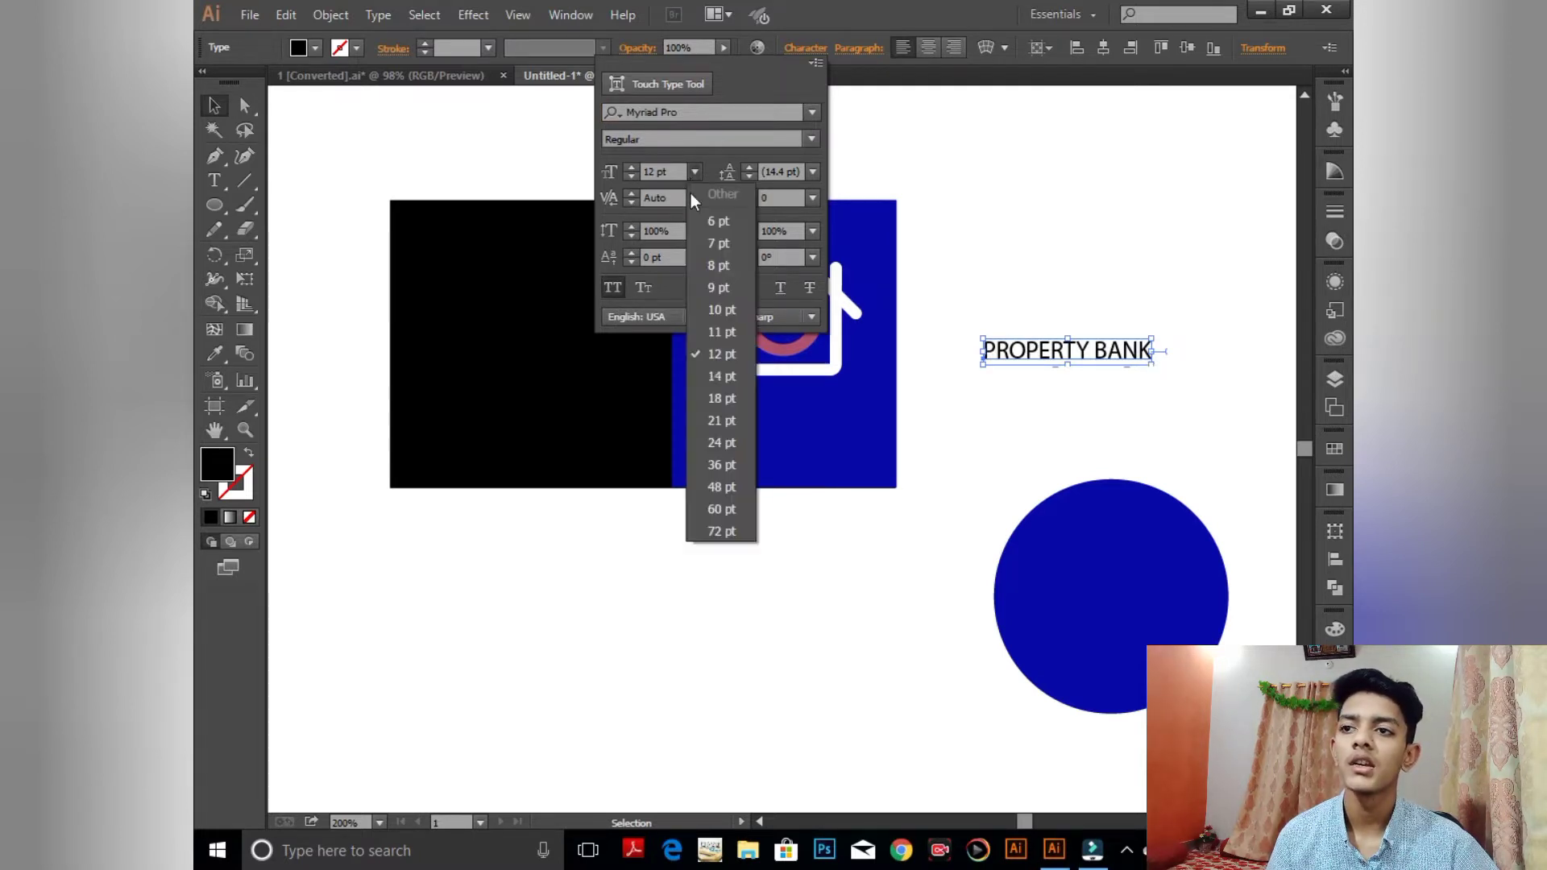
left_click(717, 423)
left_click_drag(1100, 367, 786, 434)
mouse_move(960, 440)
left_mouse_down()
mouse_move(914, 431)
mouse_move(950, 438)
left_mouse_up()
left_click_drag(842, 421, 822, 411)
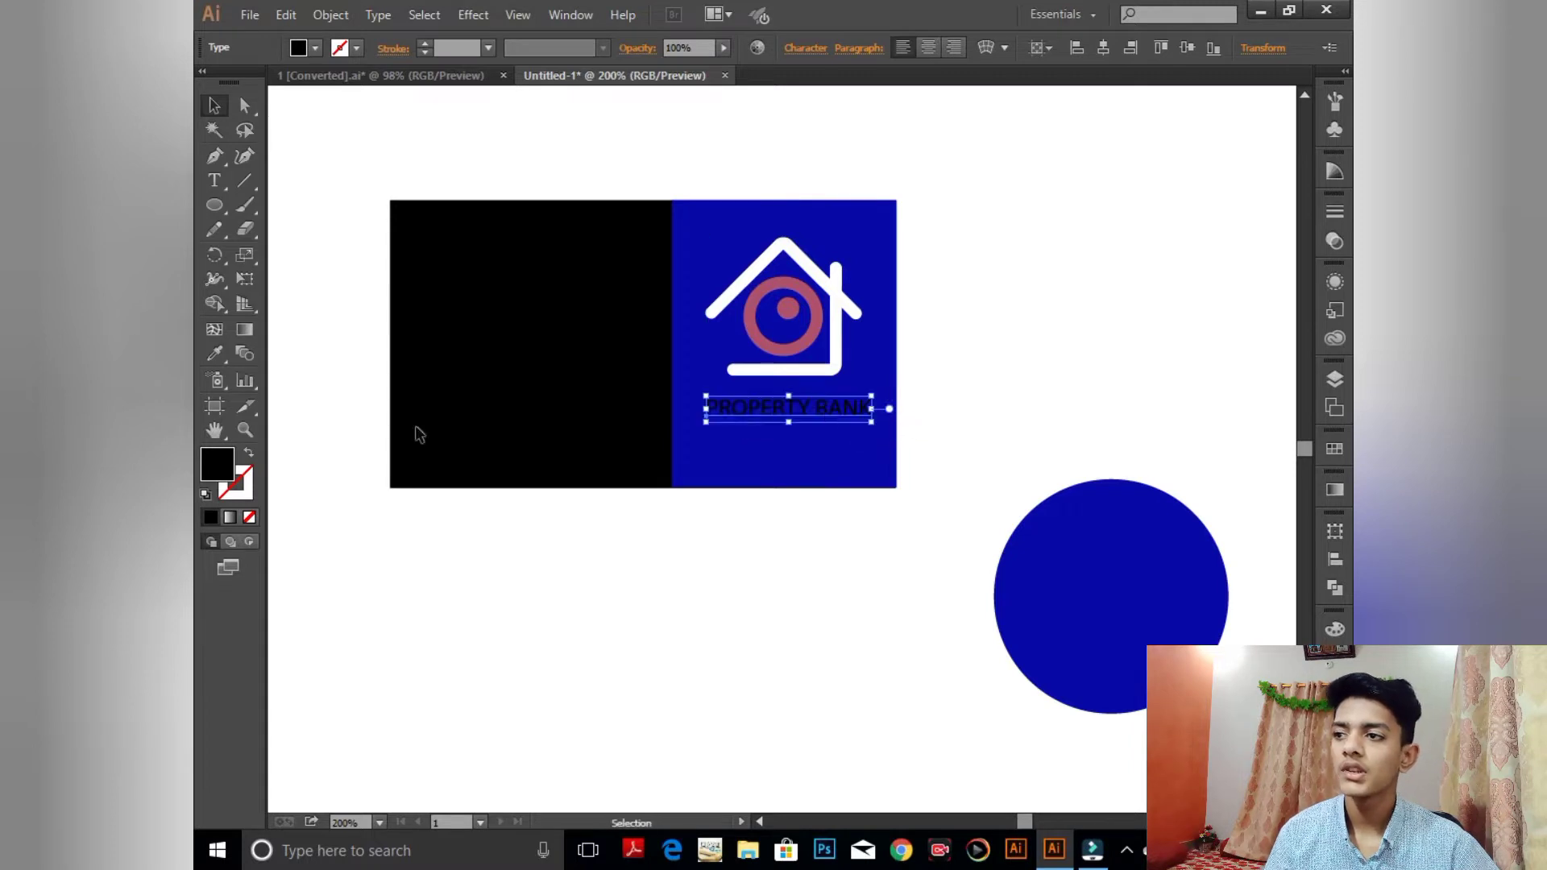
- Reset to default colours and convert the PROPERTY BANK text to outlines
left_click(204, 495)
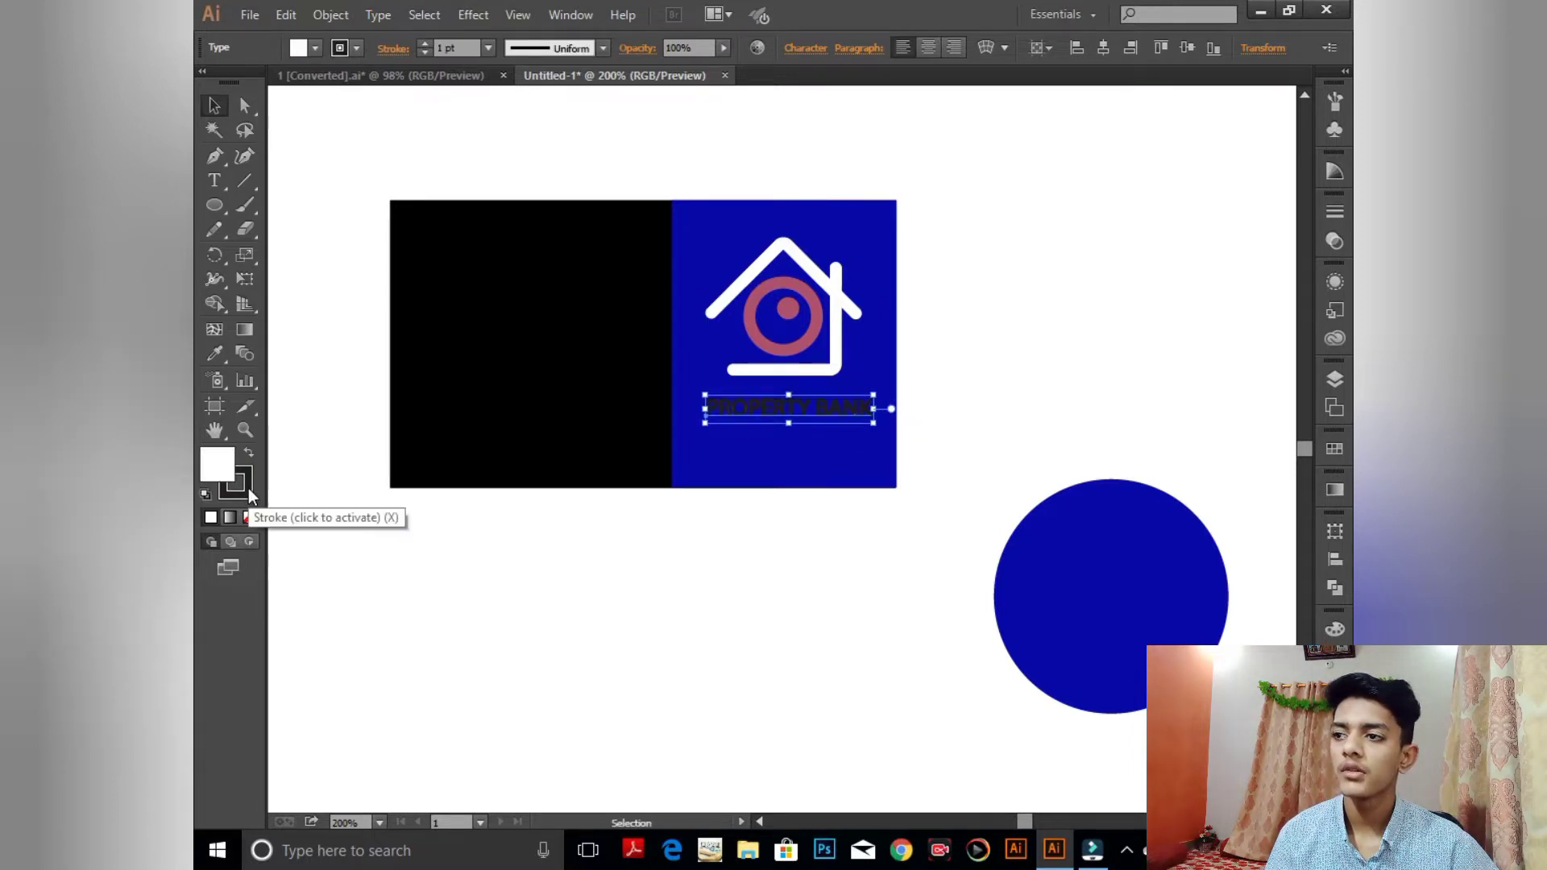
left_click(241, 489)
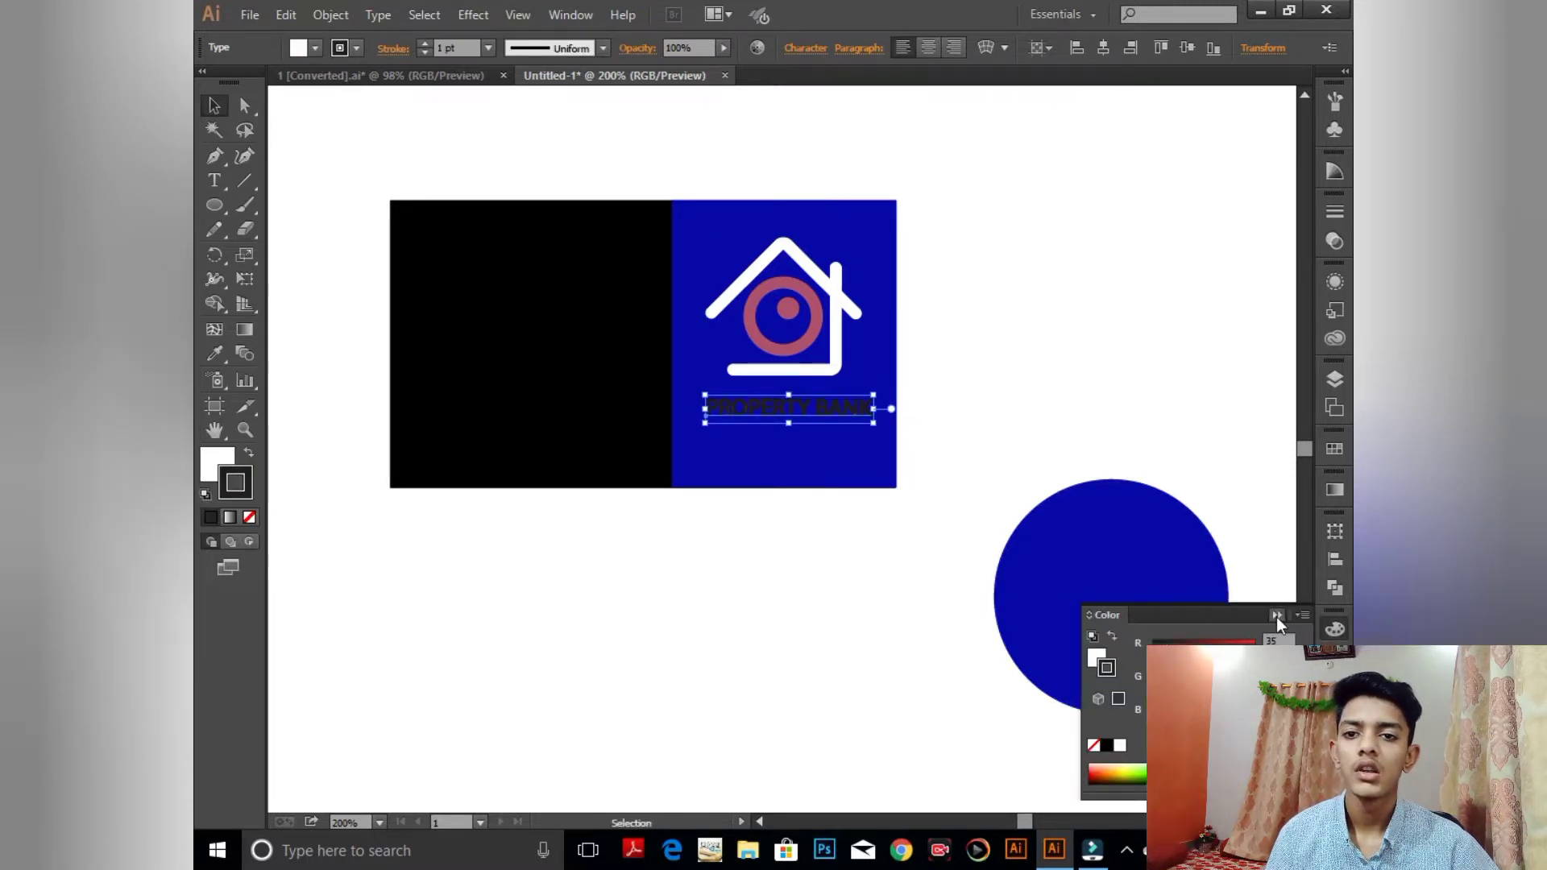
left_click(1276, 616)
left_click(217, 464)
right_click(820, 409)
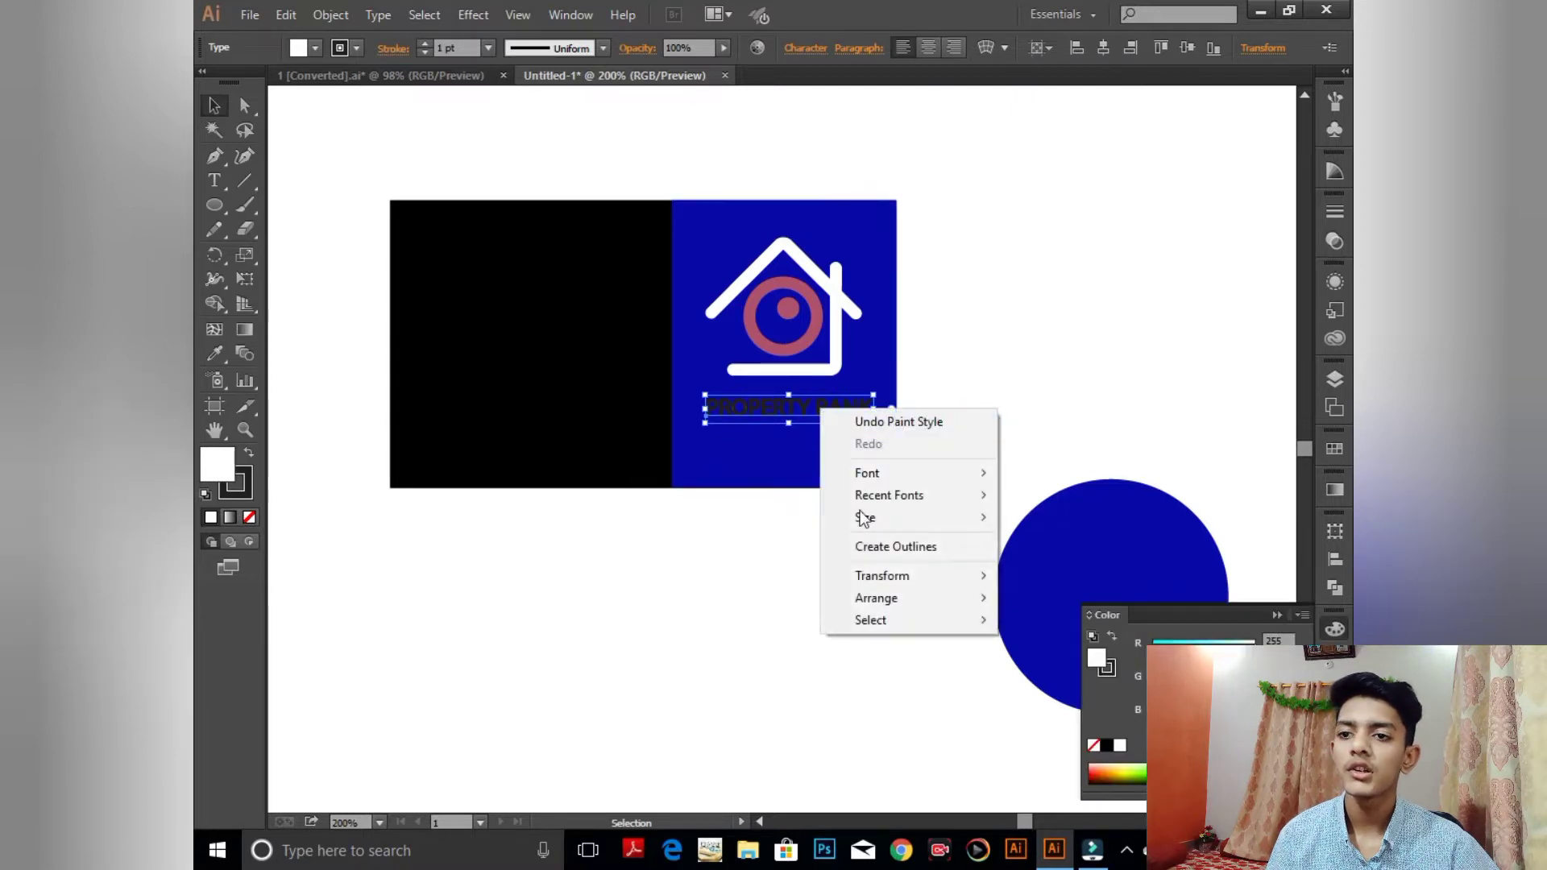
left_click(886, 547)
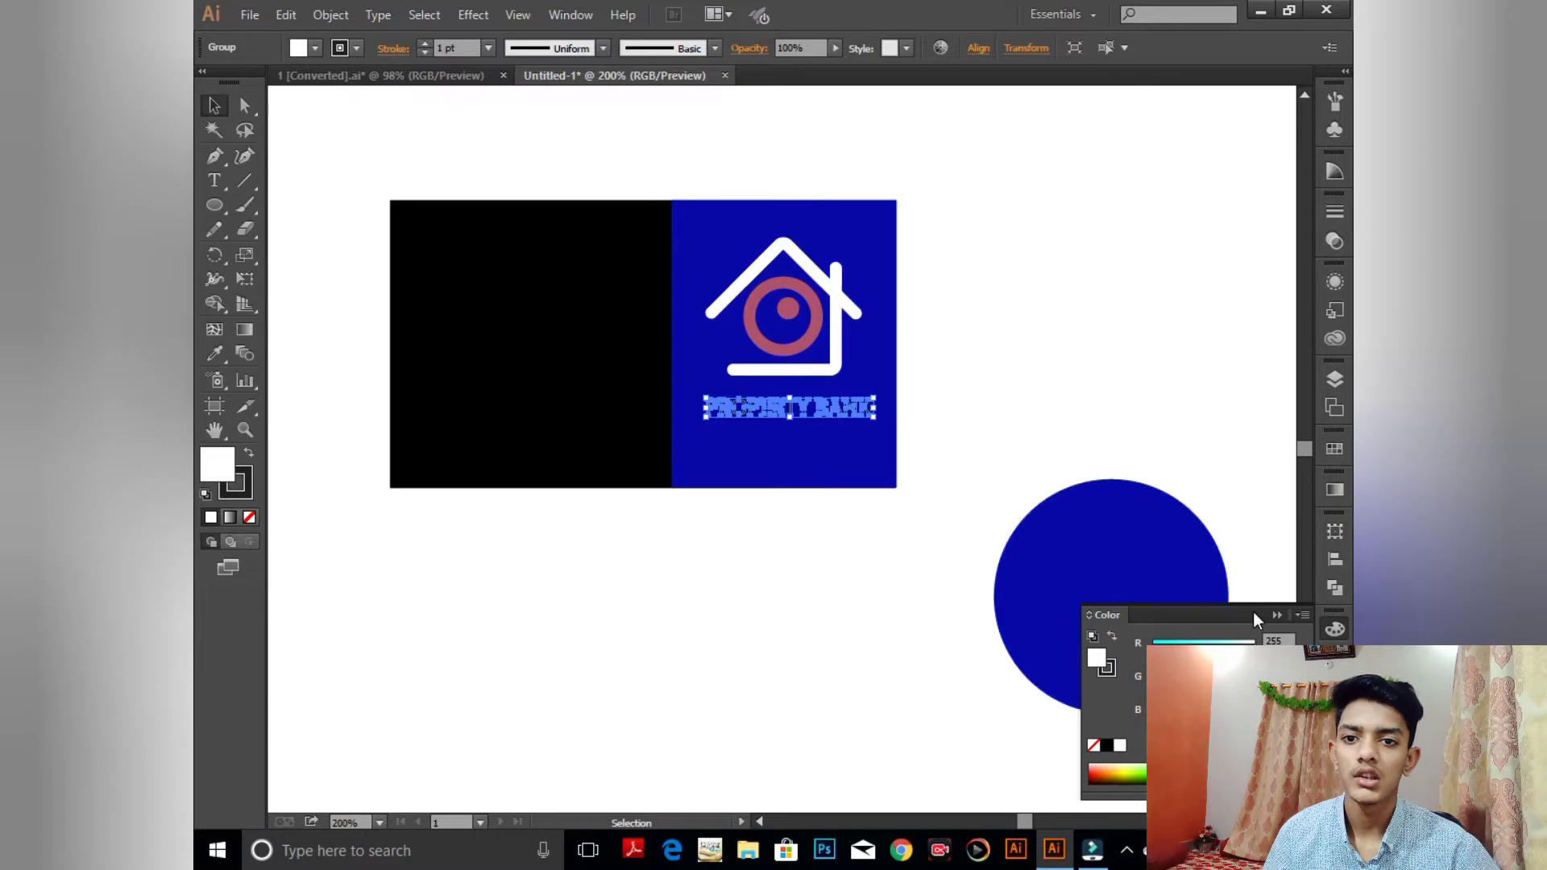
- Fill the outlined lettering white and set its stroke to None
left_click(1276, 615)
left_click(891, 531)
left_click(870, 408)
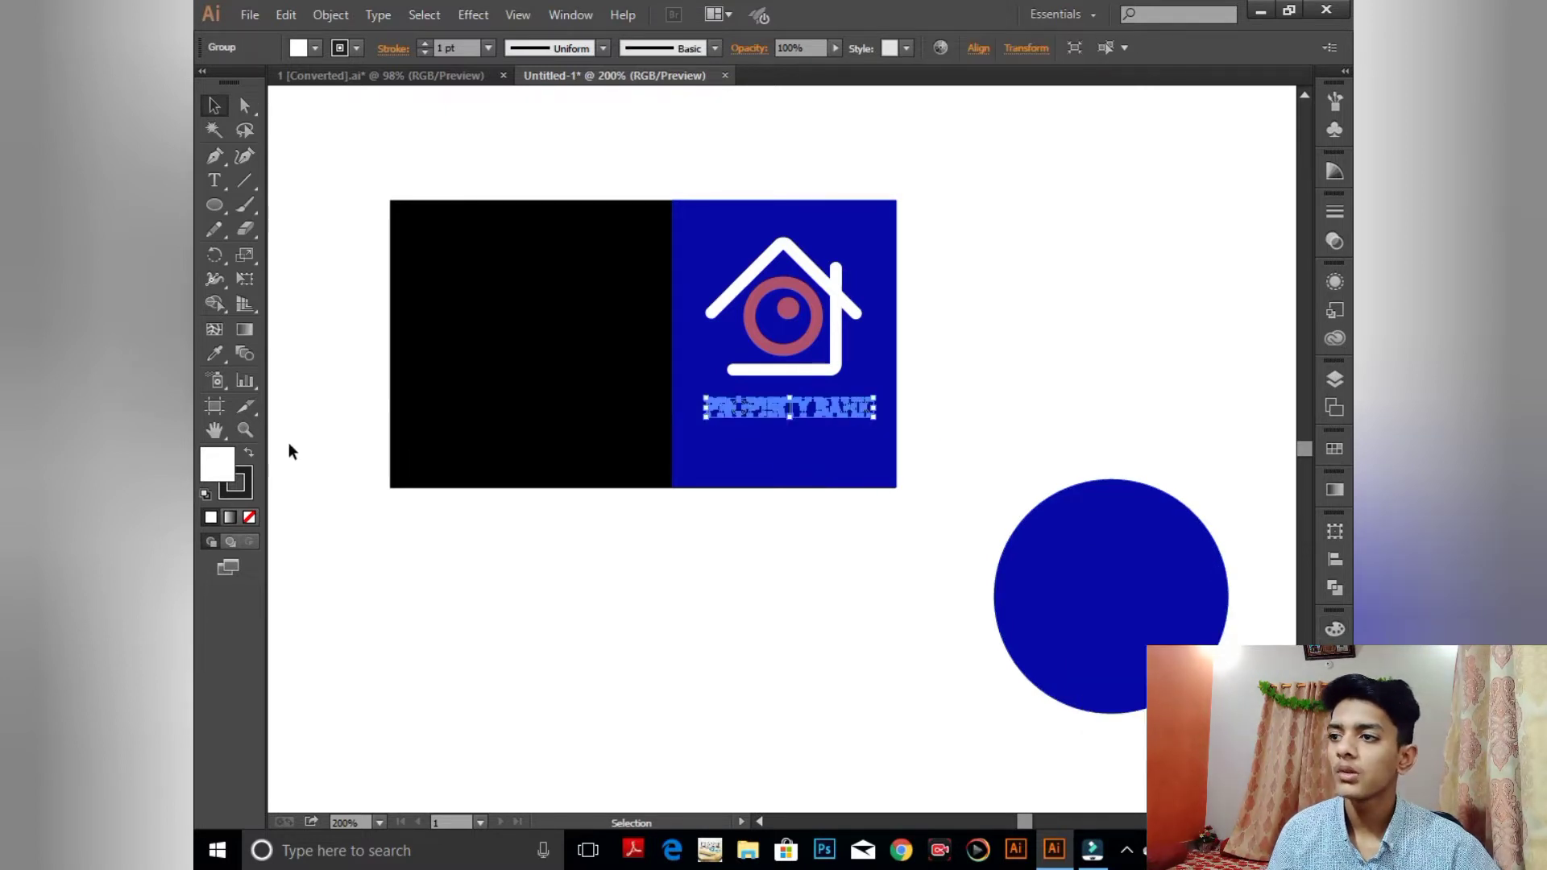
double_click(216, 461)
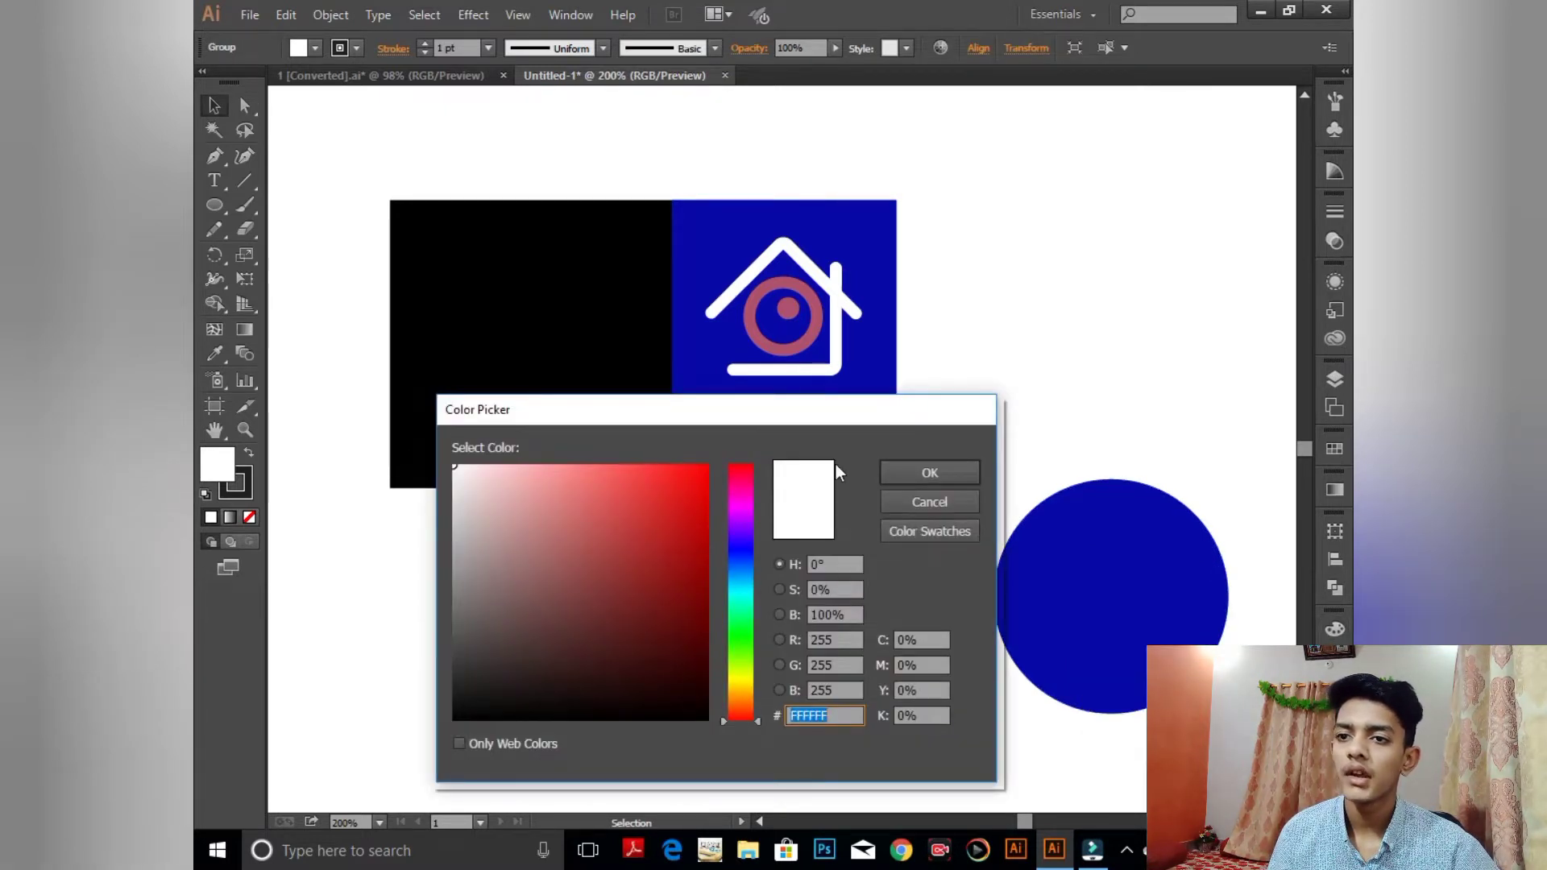
key("Return")
left_click(236, 482)
left_click(249, 516)
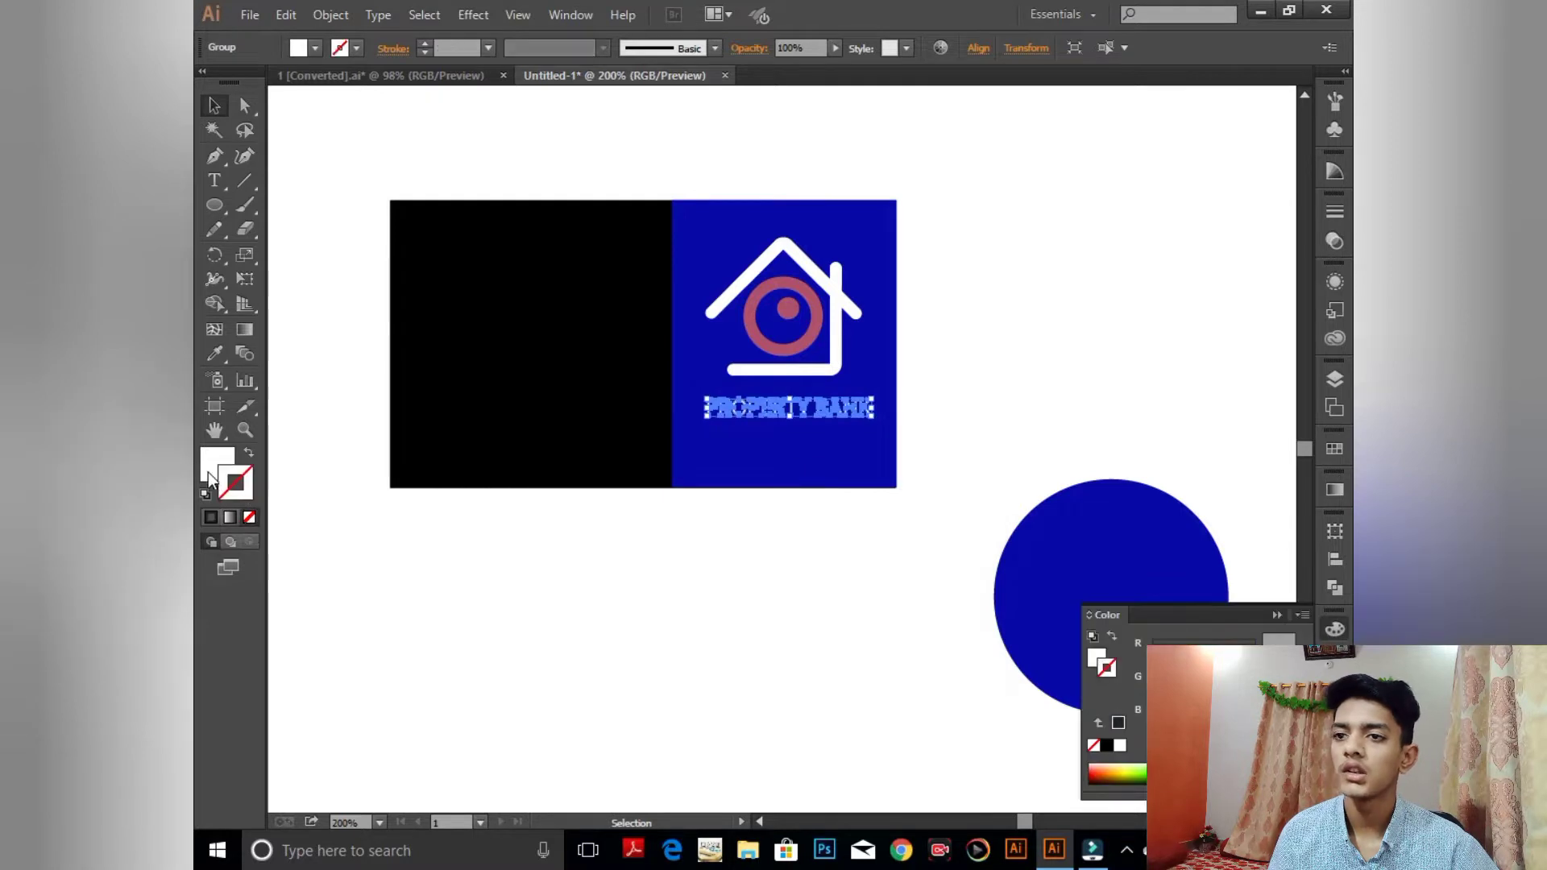
left_click(208, 472)
left_click(1277, 615)
- Nudge the PROPERTY BANK lettering slightly up and left
left_click(866, 625)
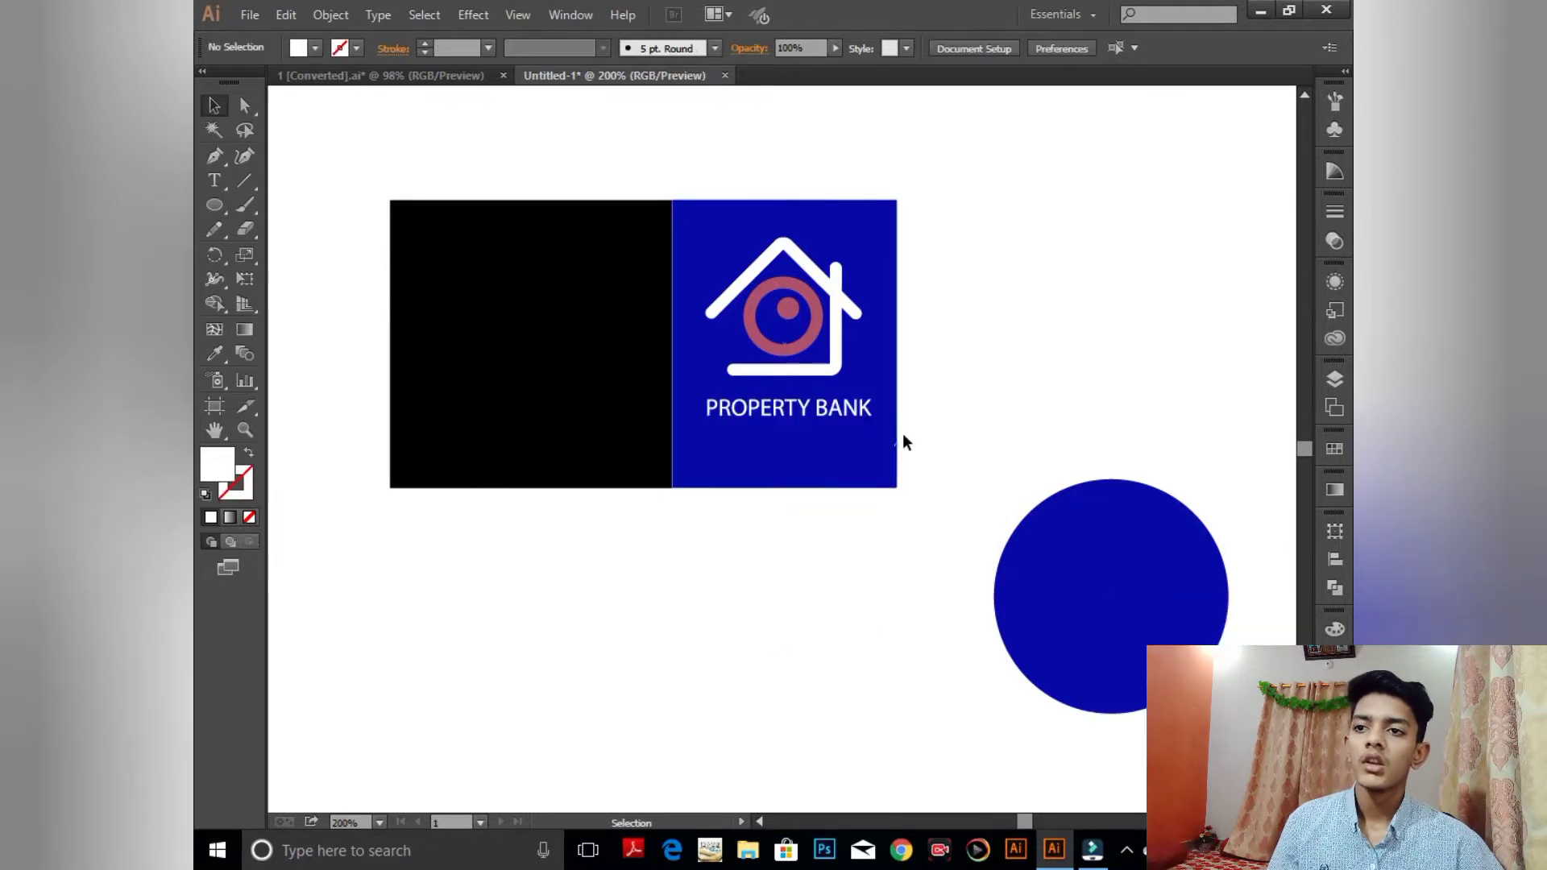
left_click(869, 413)
key("Up")
key("Up")
key("Up")
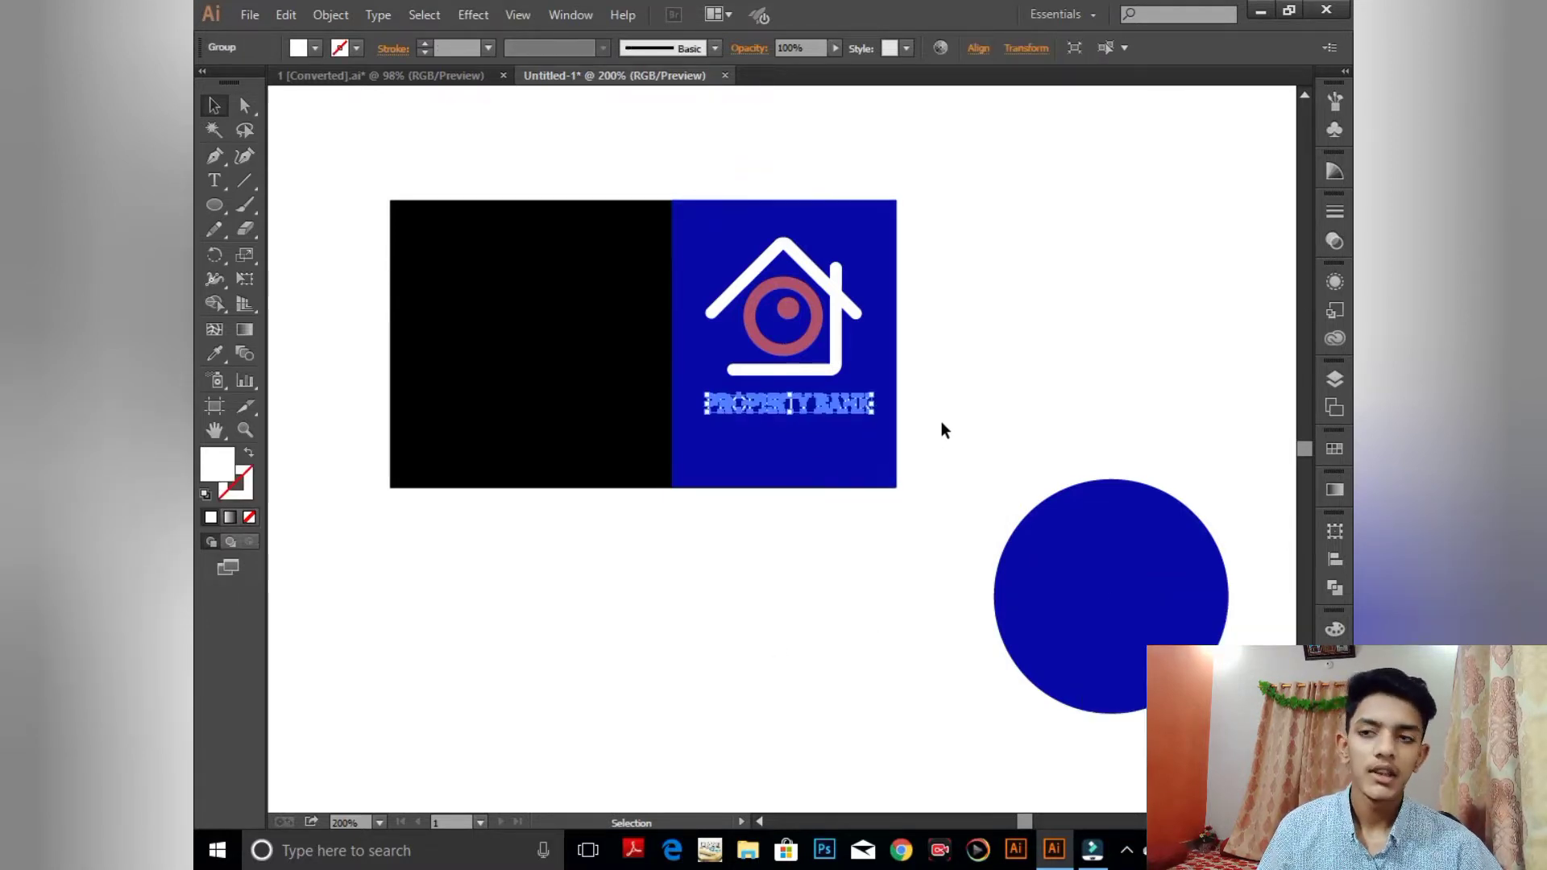
key("Left")
key("Left")
key("Left")
- Shrink the house logo, then move PROPERTY BANK up beneath it and widen it
left_click(805, 283)
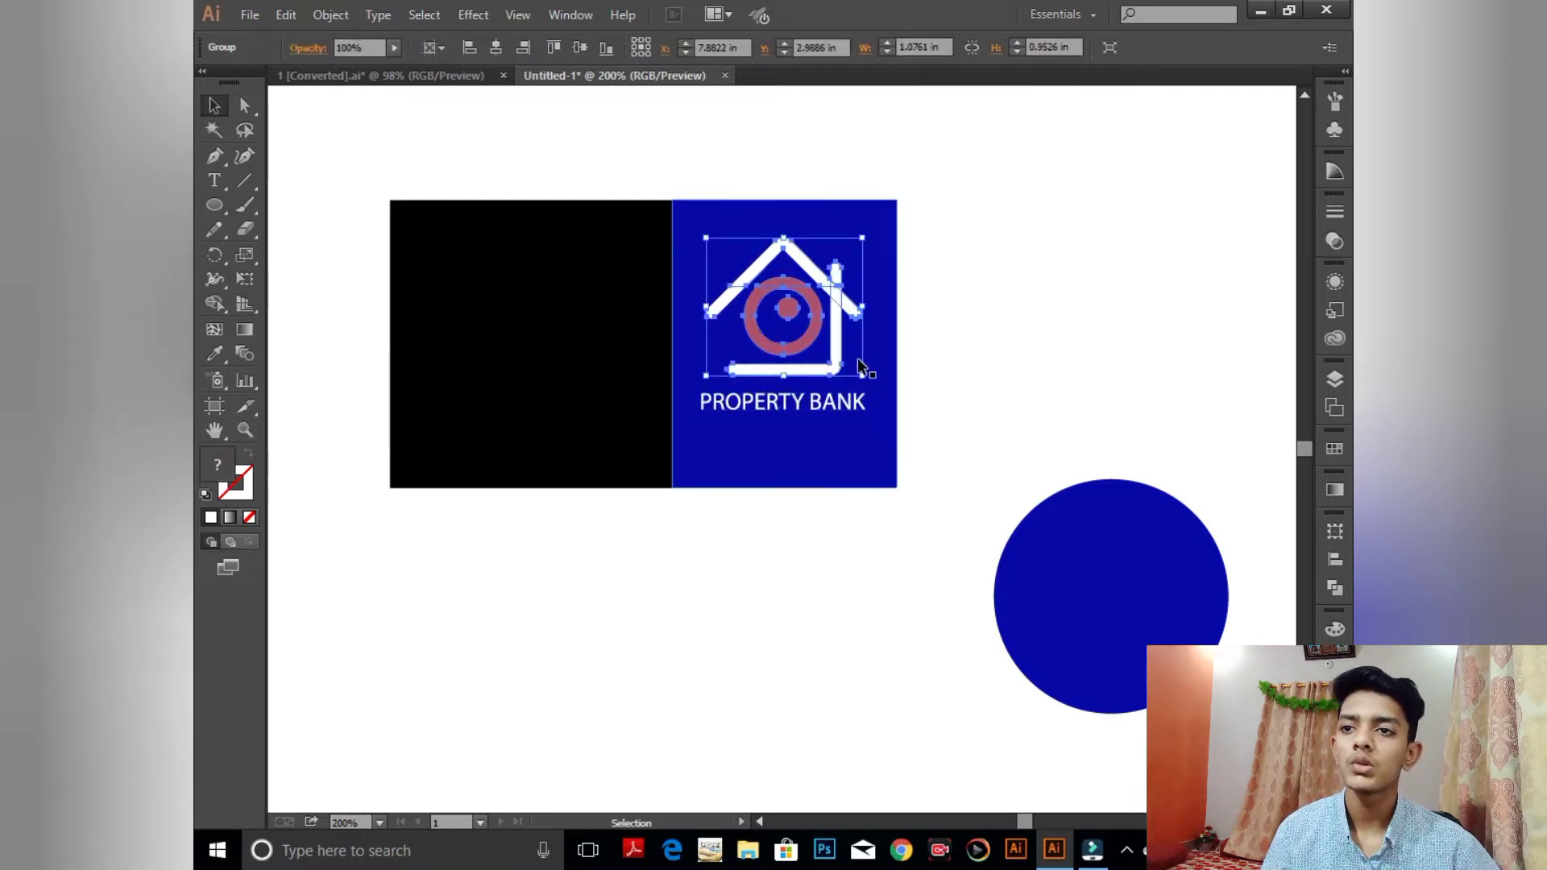
left_click_drag(862, 375, 840, 356)
left_click(1010, 353)
left_click_drag(774, 408, 775, 390)
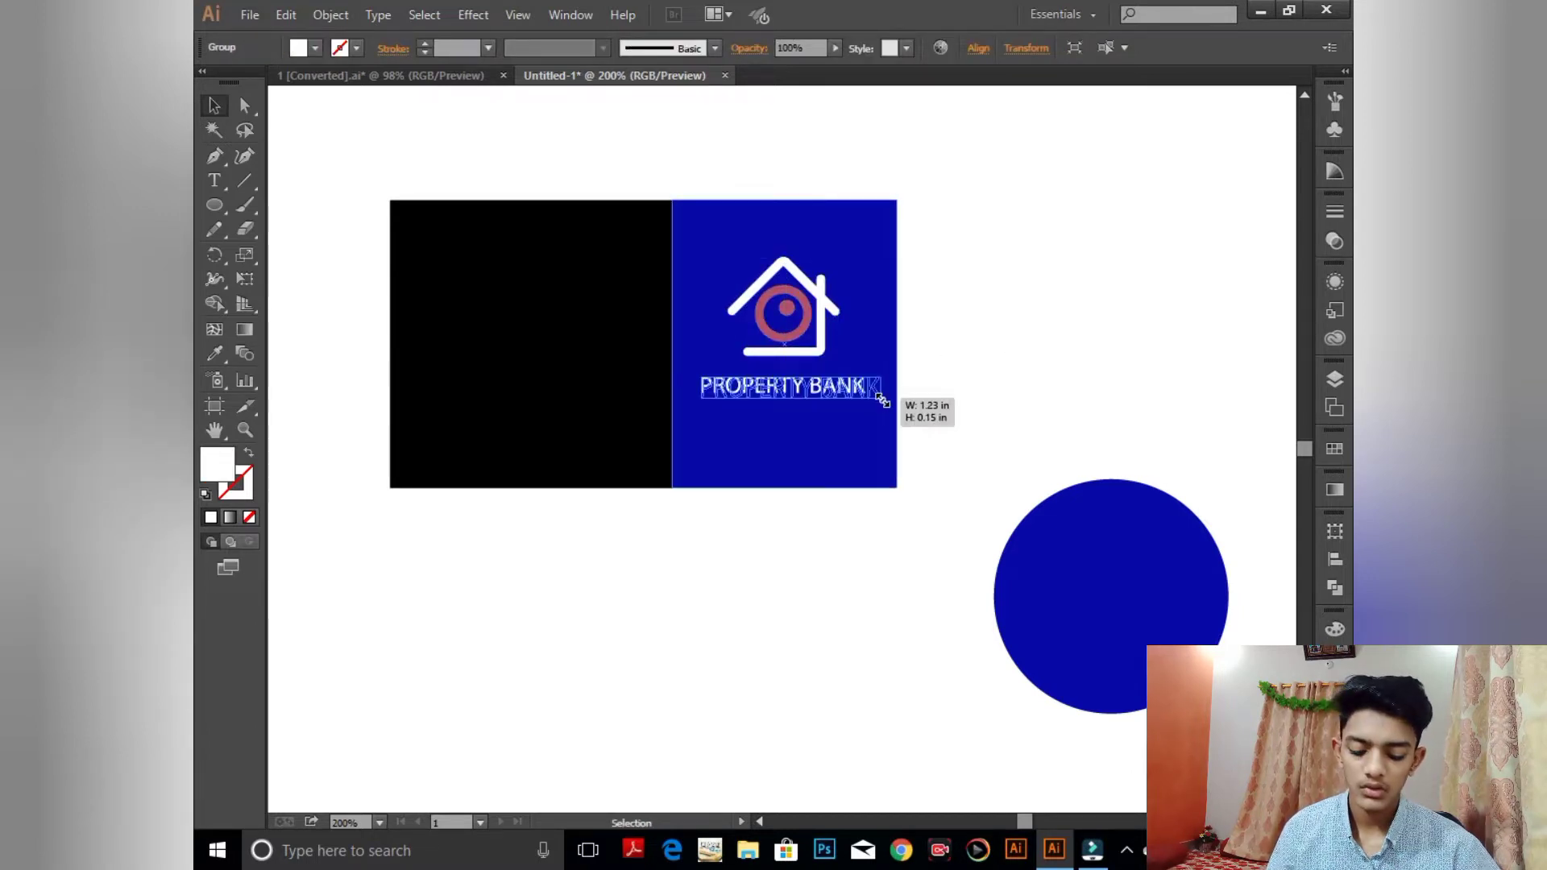
left_click_drag(872, 397, 886, 401)
left_click(1010, 344)
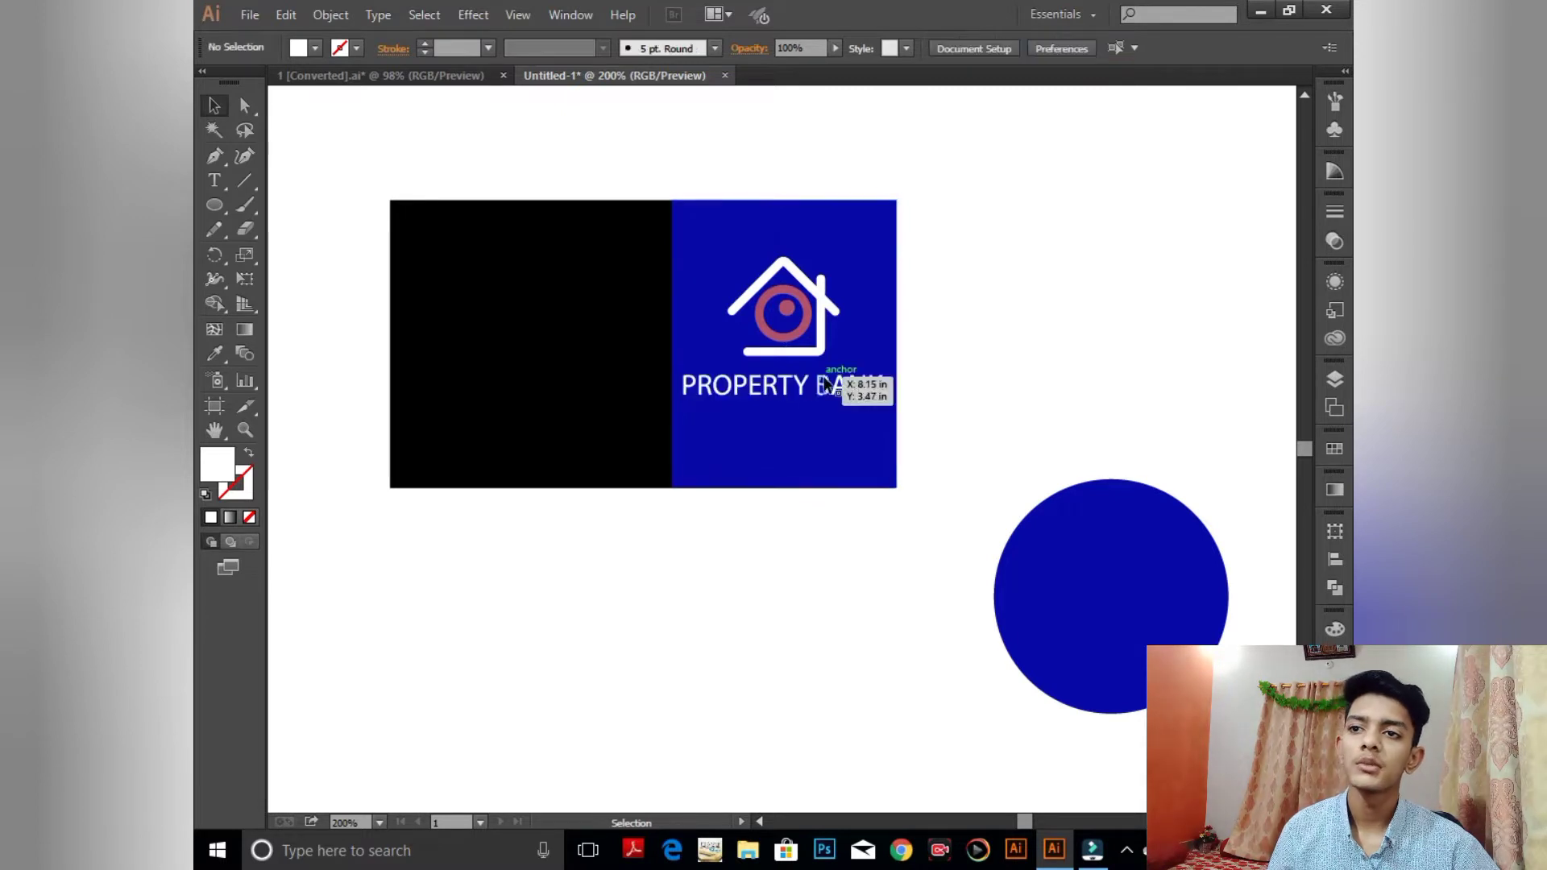
- Delete the stray blue circle and recentre the card in the view
left_click(1092, 575)
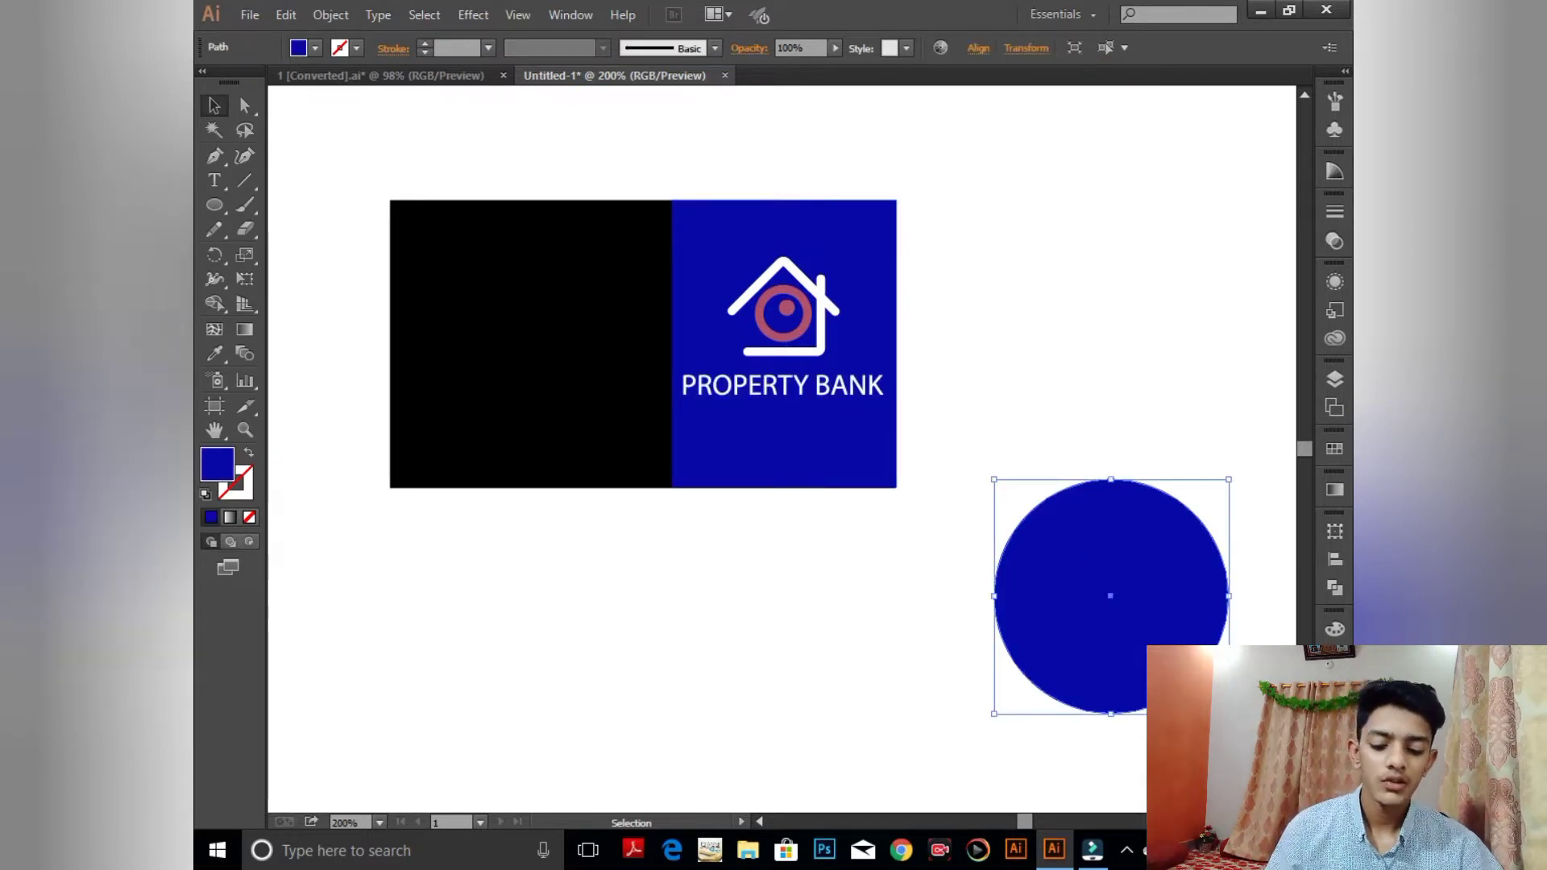
key("Delete")
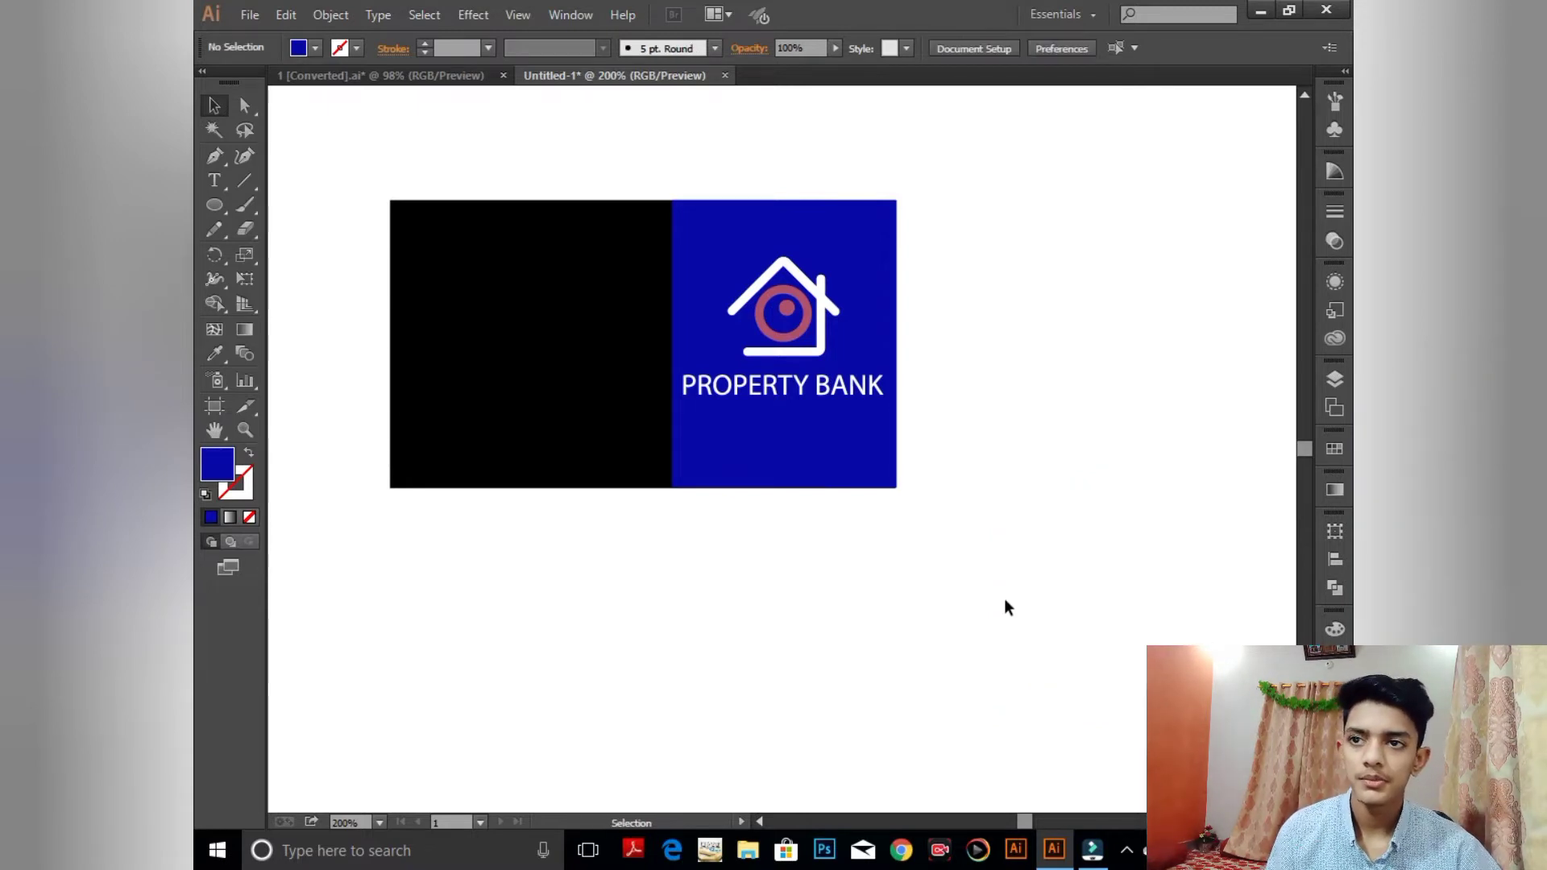
left_click_drag(1021, 473, 1165, 602)
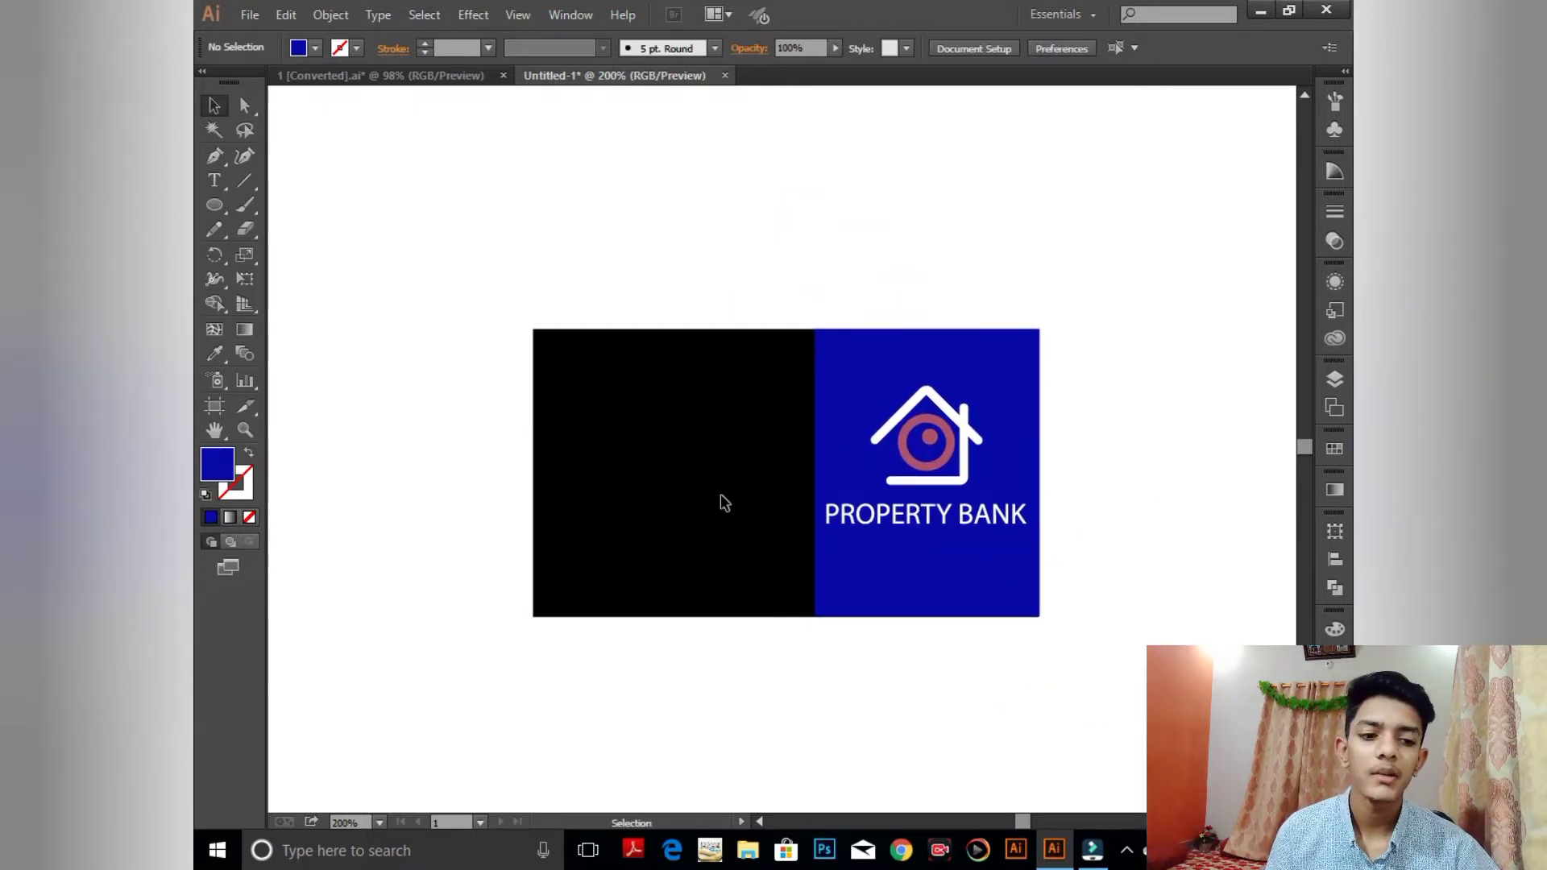
- Make the card's left black rectangle white by swapping fill and stroke, with stroke set to None
left_click(679, 472)
left_click(798, 249)
left_click(738, 419)
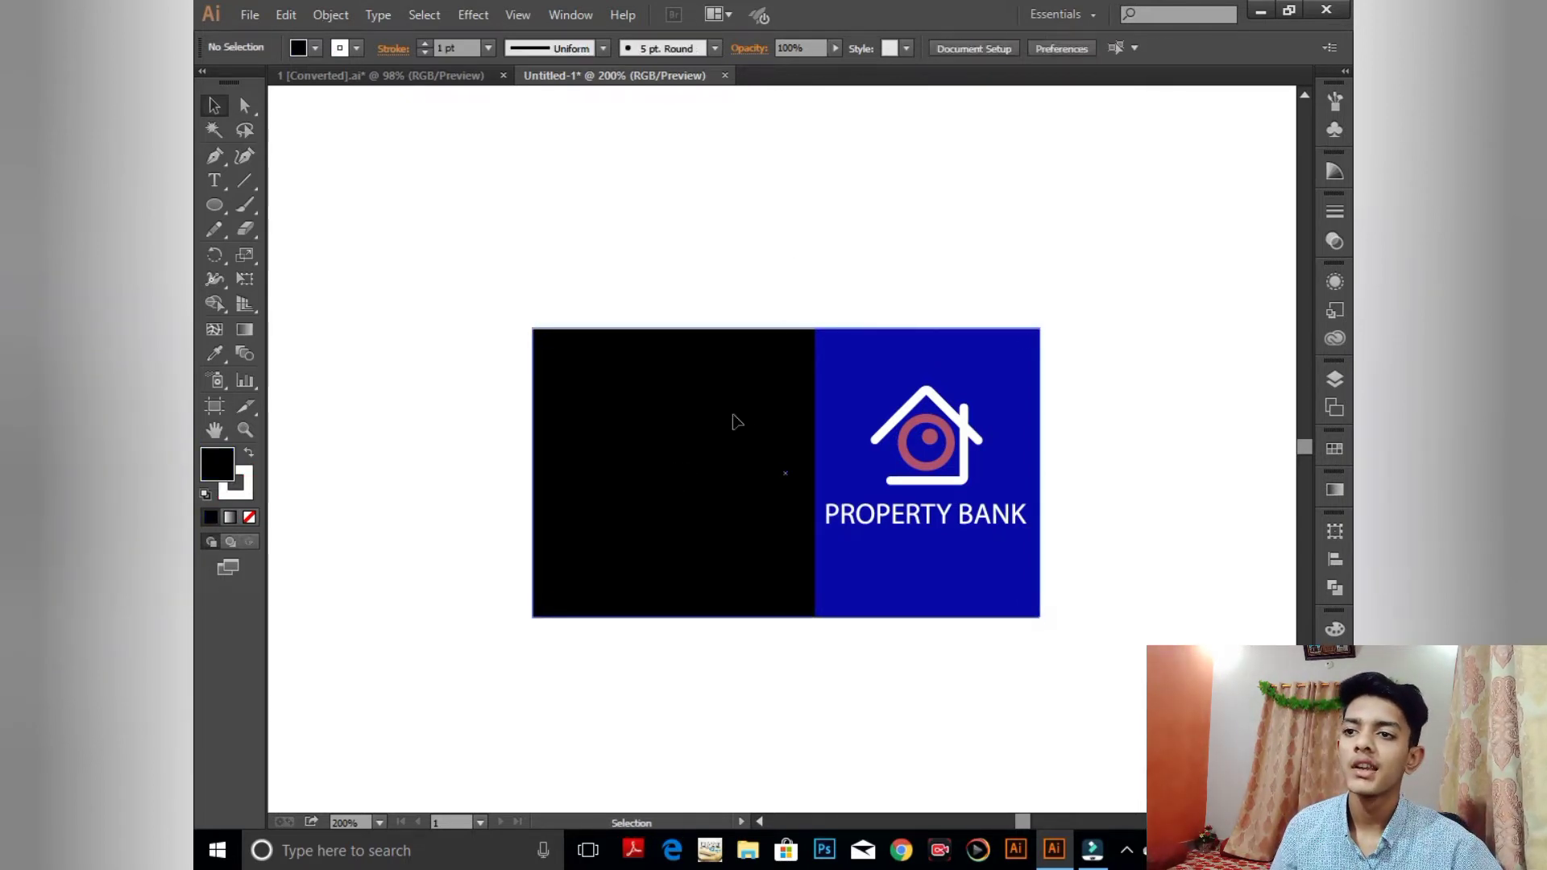
left_click(247, 455)
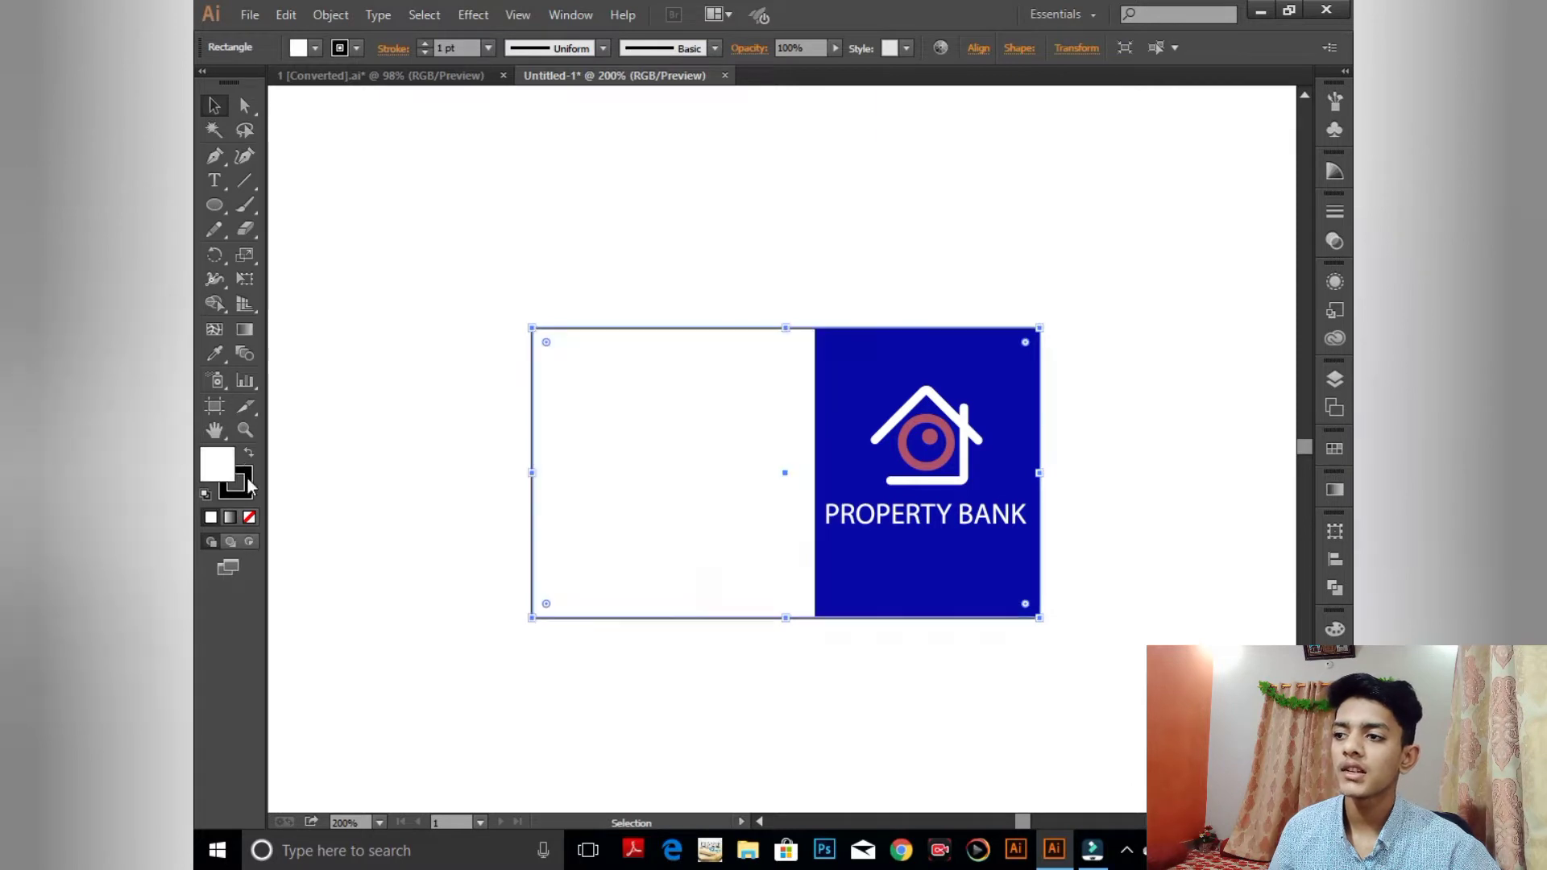
left_click(246, 483)
left_click(249, 518)
left_click(211, 470)
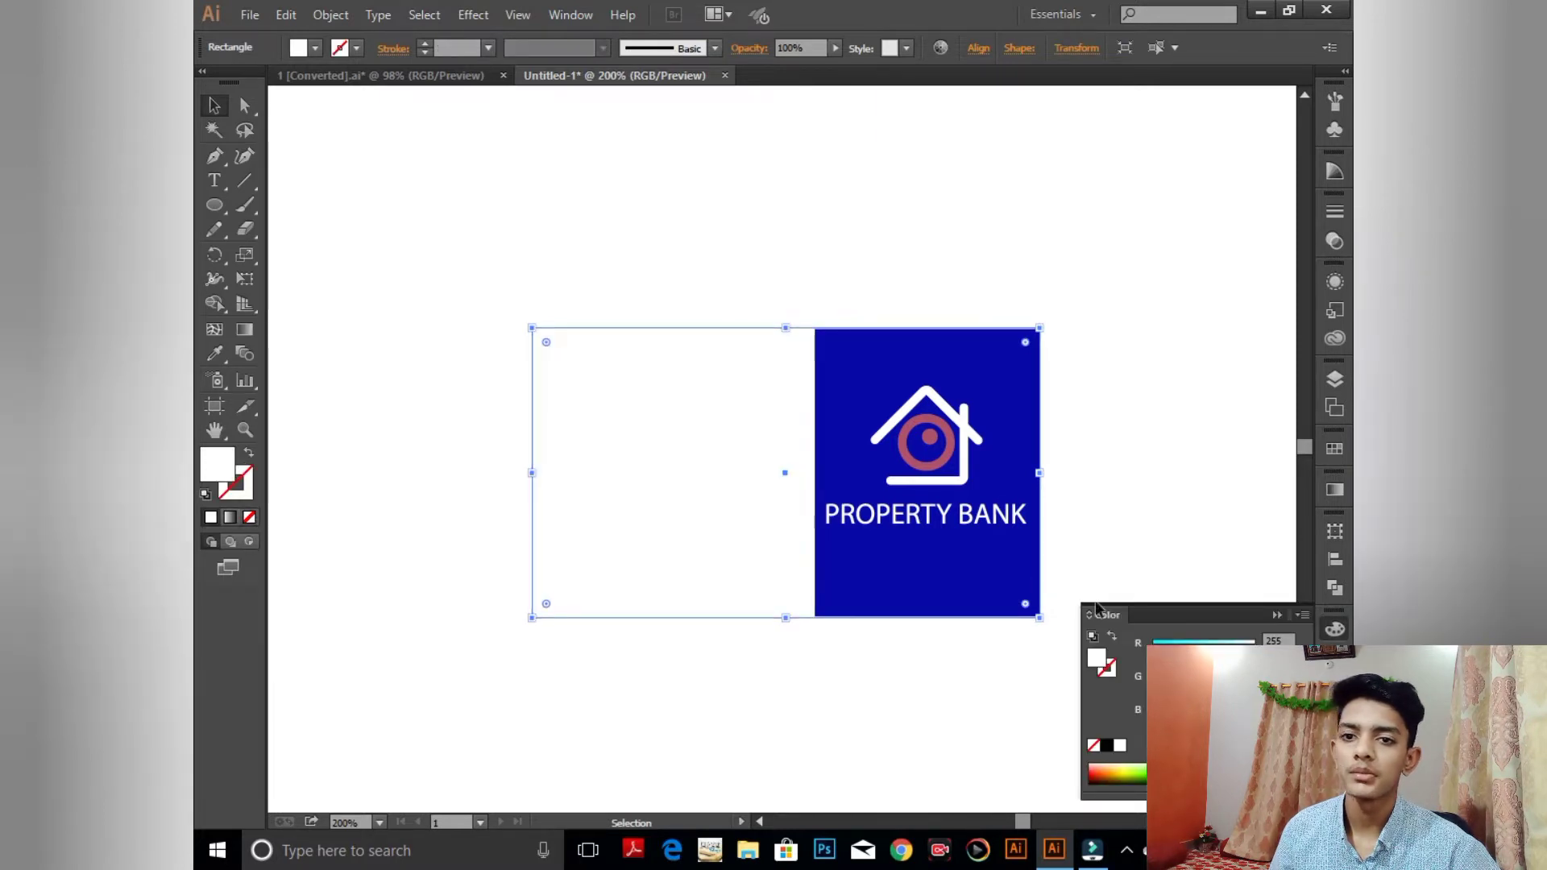
left_click(1276, 615)
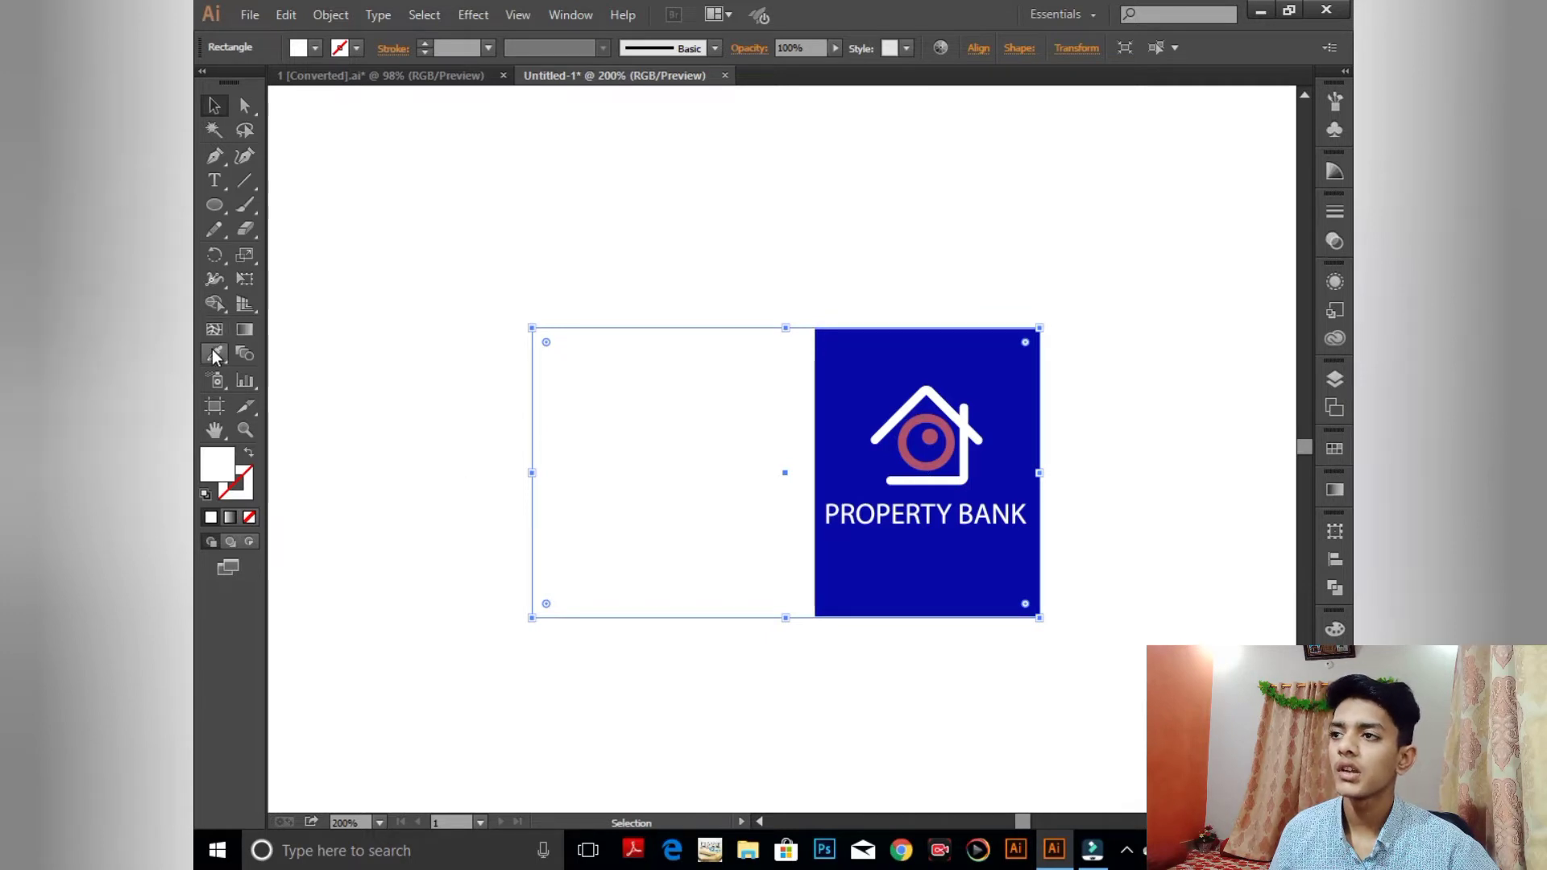
- Draw a large rectangle over the card with a black fill and no stroke
left_click_drag(214, 206, 292, 210)
left_click_drag(644, 558, 1081, 740)
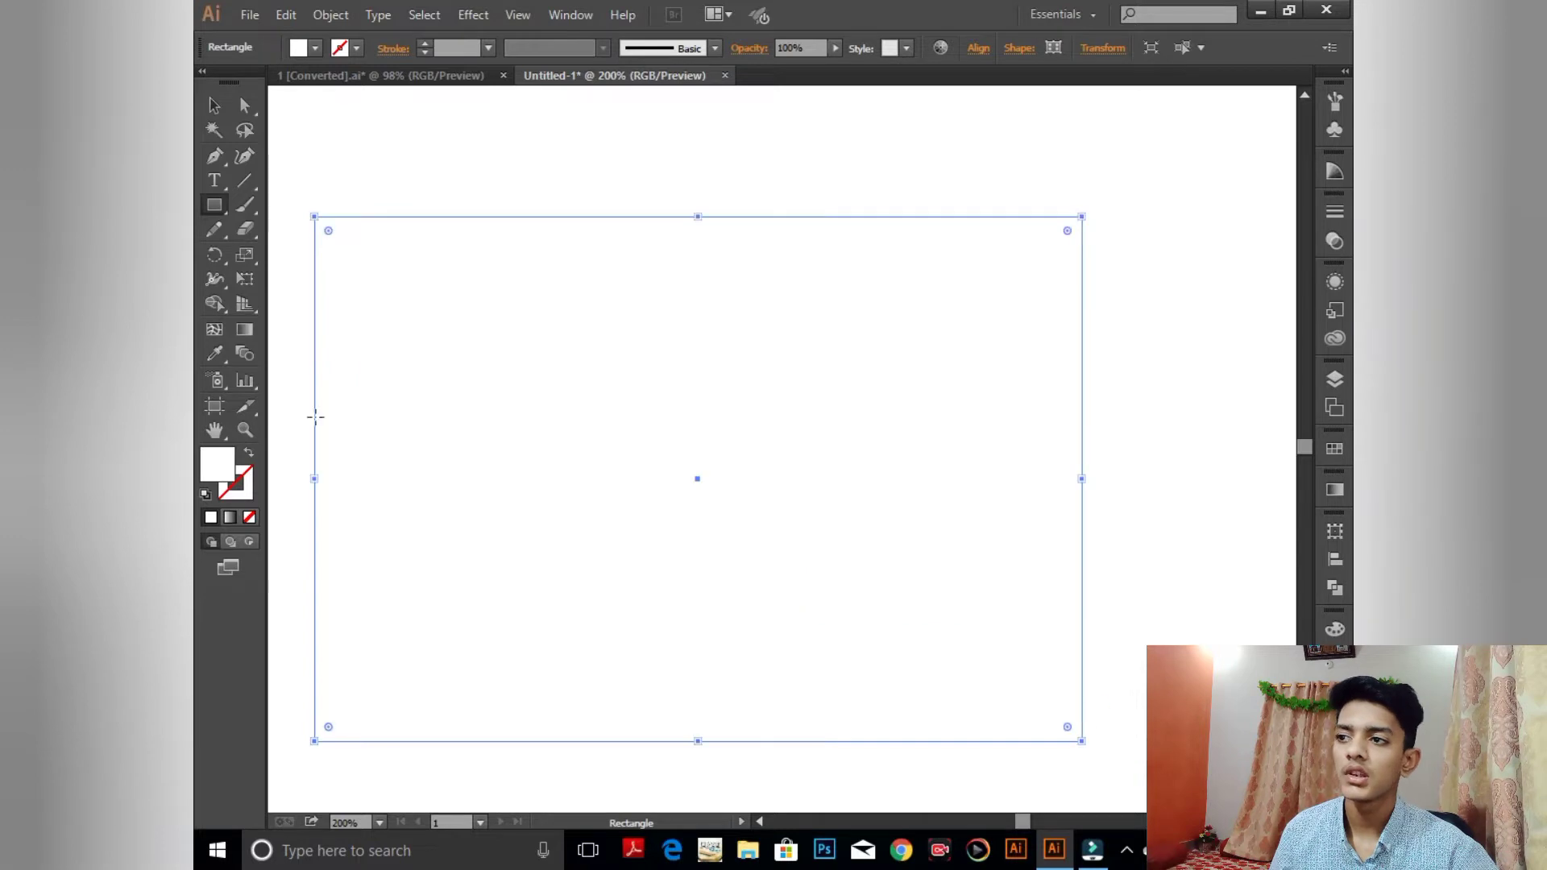
left_click(206, 494)
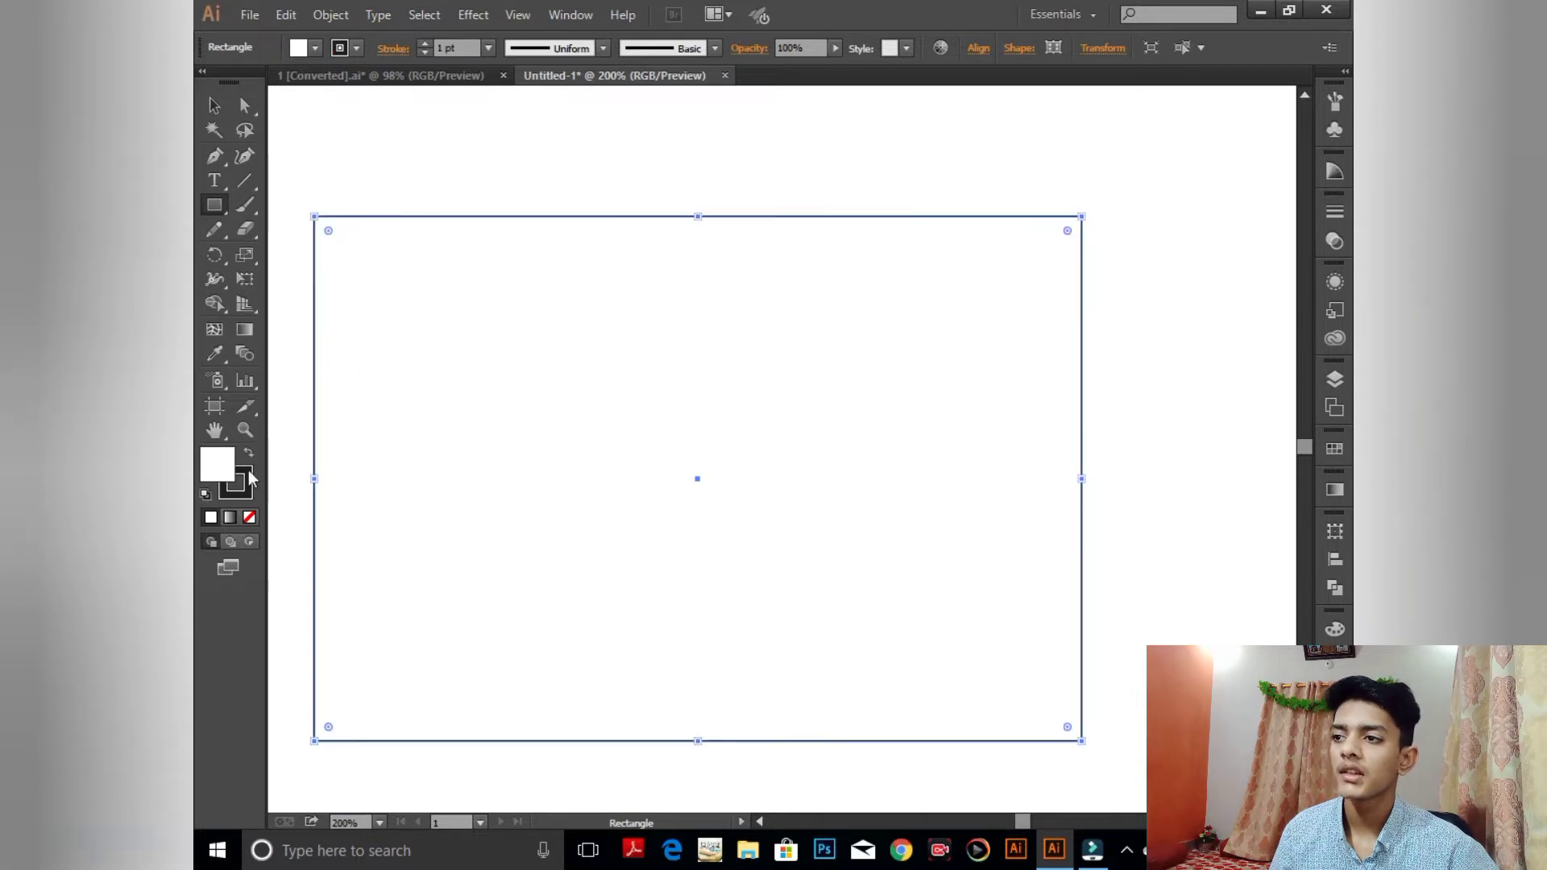
left_click(249, 453)
left_click(238, 487)
left_click(249, 516)
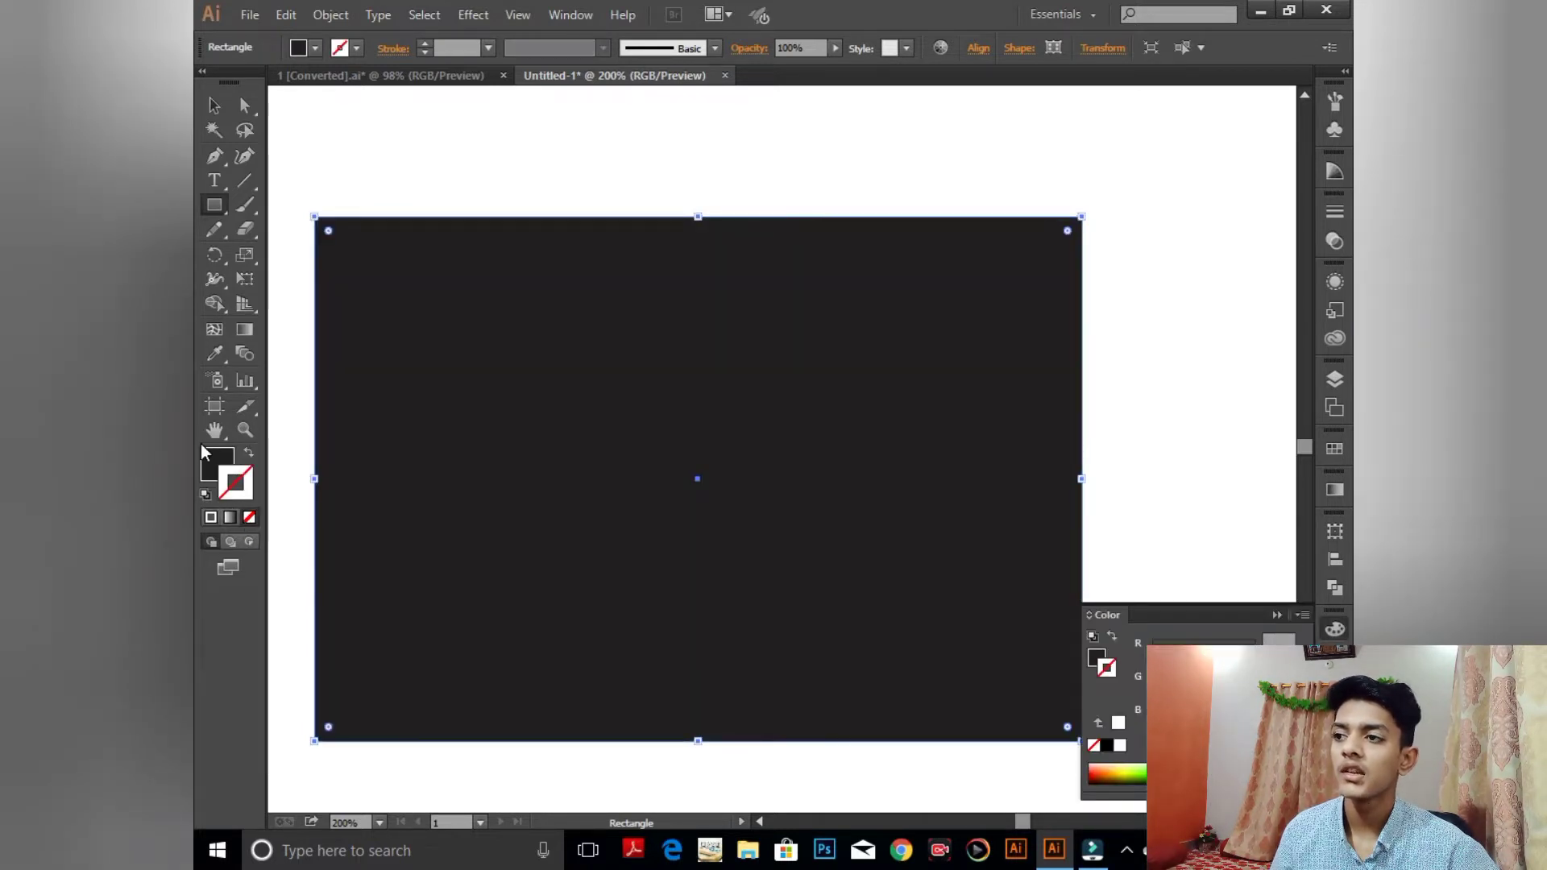
left_click(206, 456)
- Send the black backdrop rectangle to the back behind the card, then zoom in on the card
right_click(382, 384)
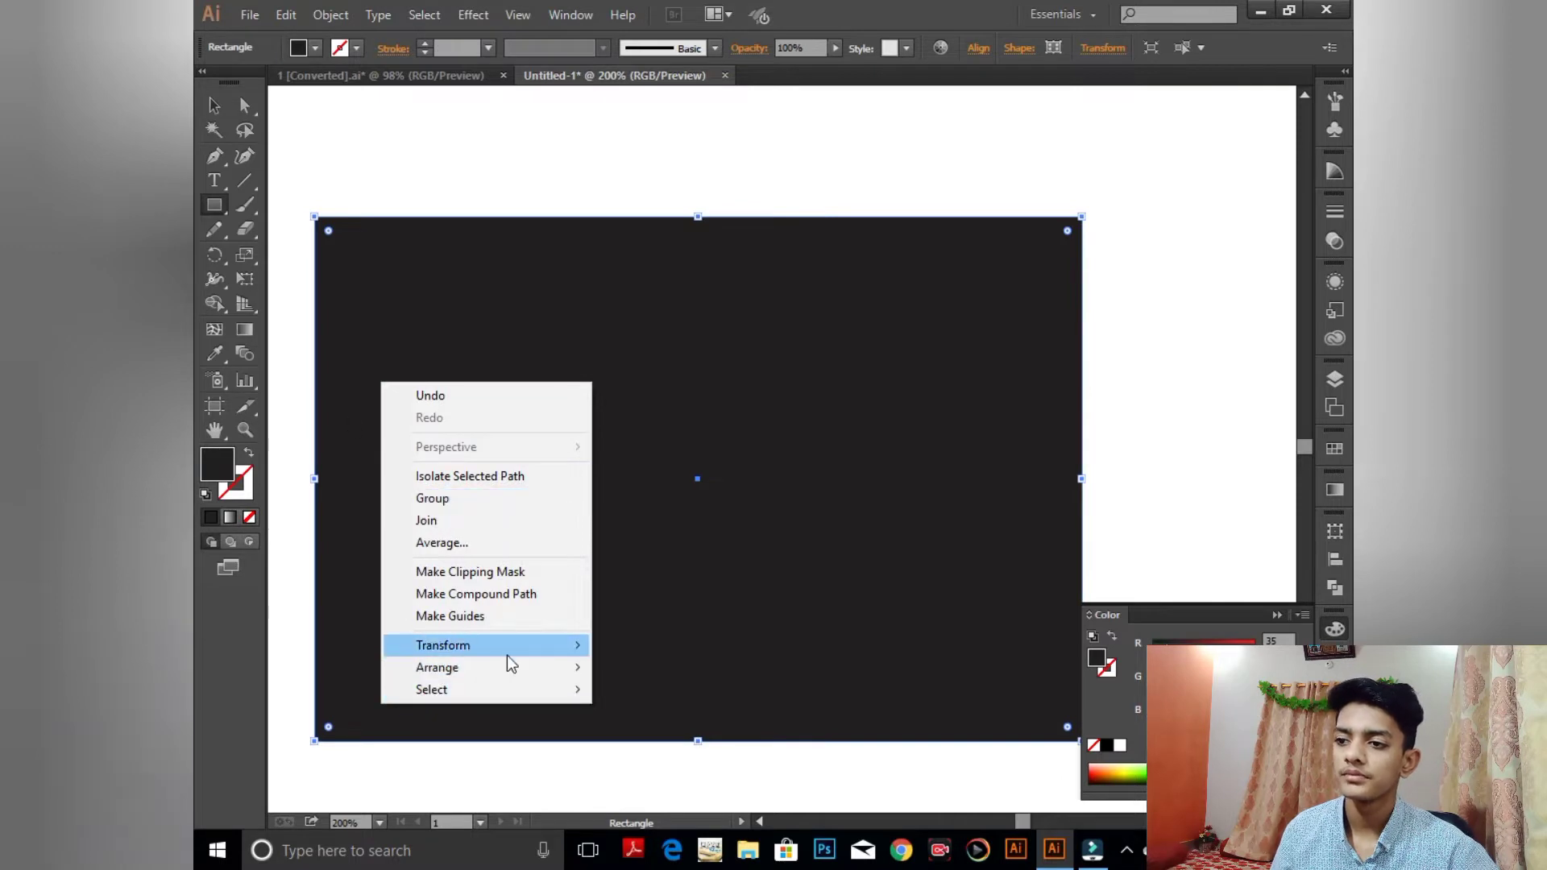
mouse_move(563, 668)
left_click(641, 734)
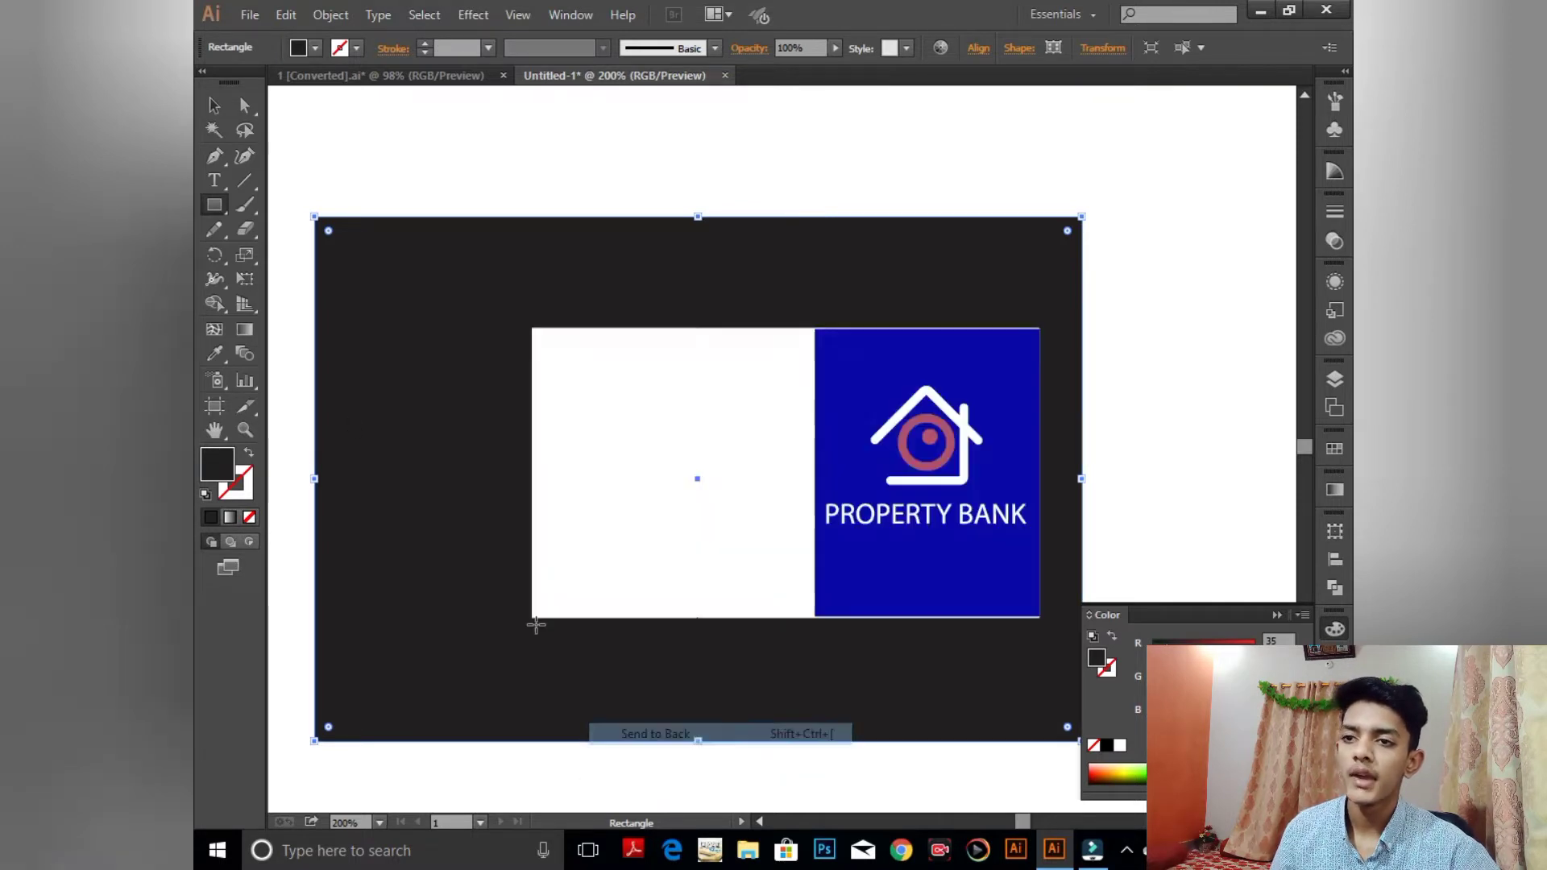
left_click(1039, 550)
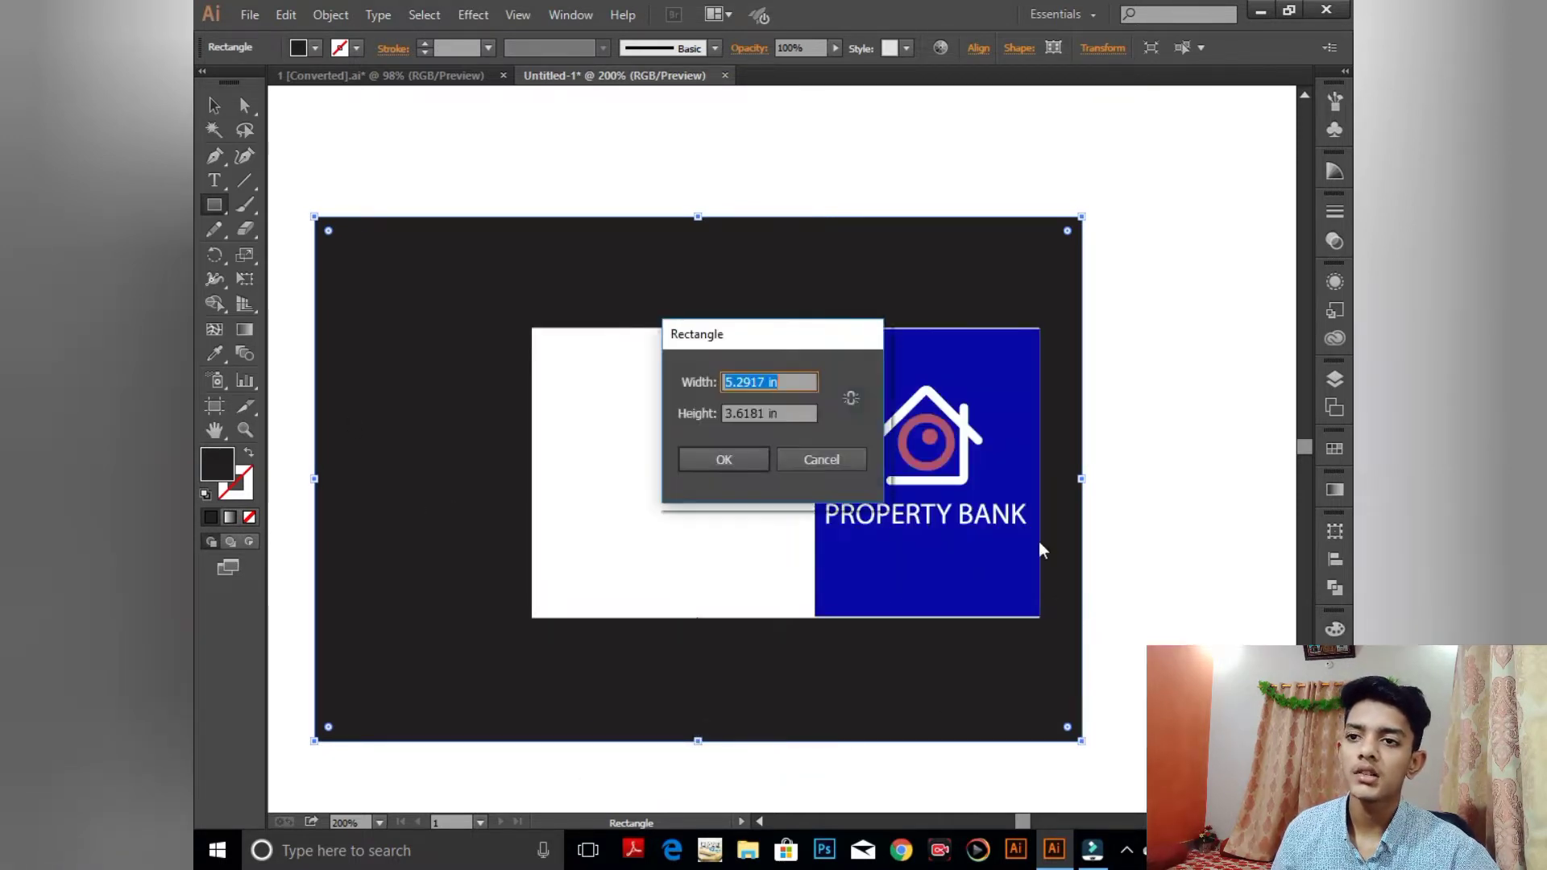
left_click(841, 457)
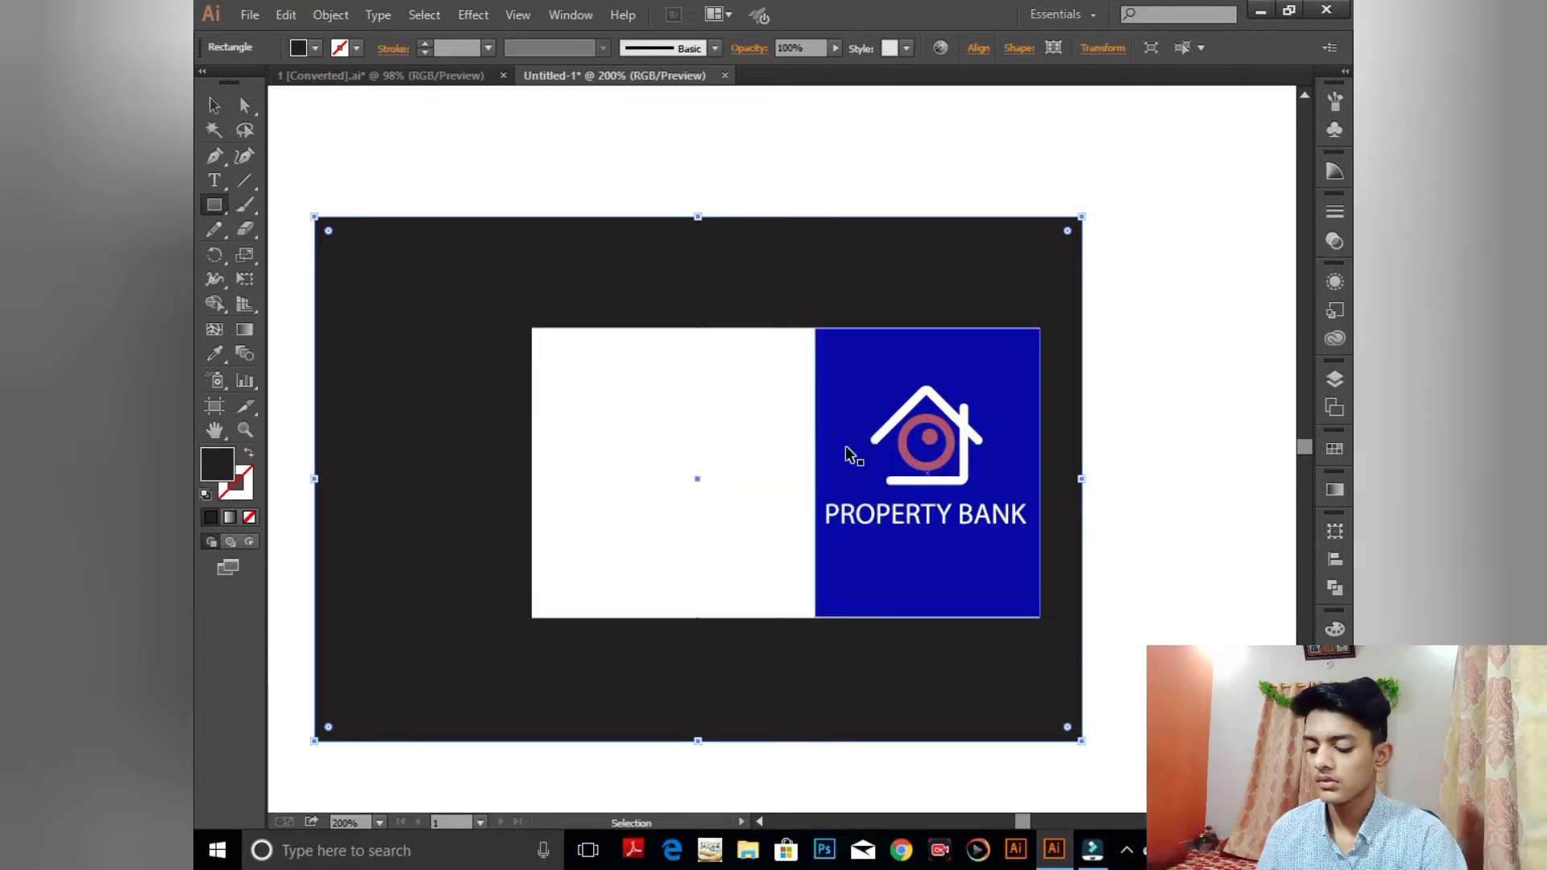
key("ctrl+shift+a")
key("ctrl+plus")
key("ctrl+plus")
key("ctrl+plus")
key("space")
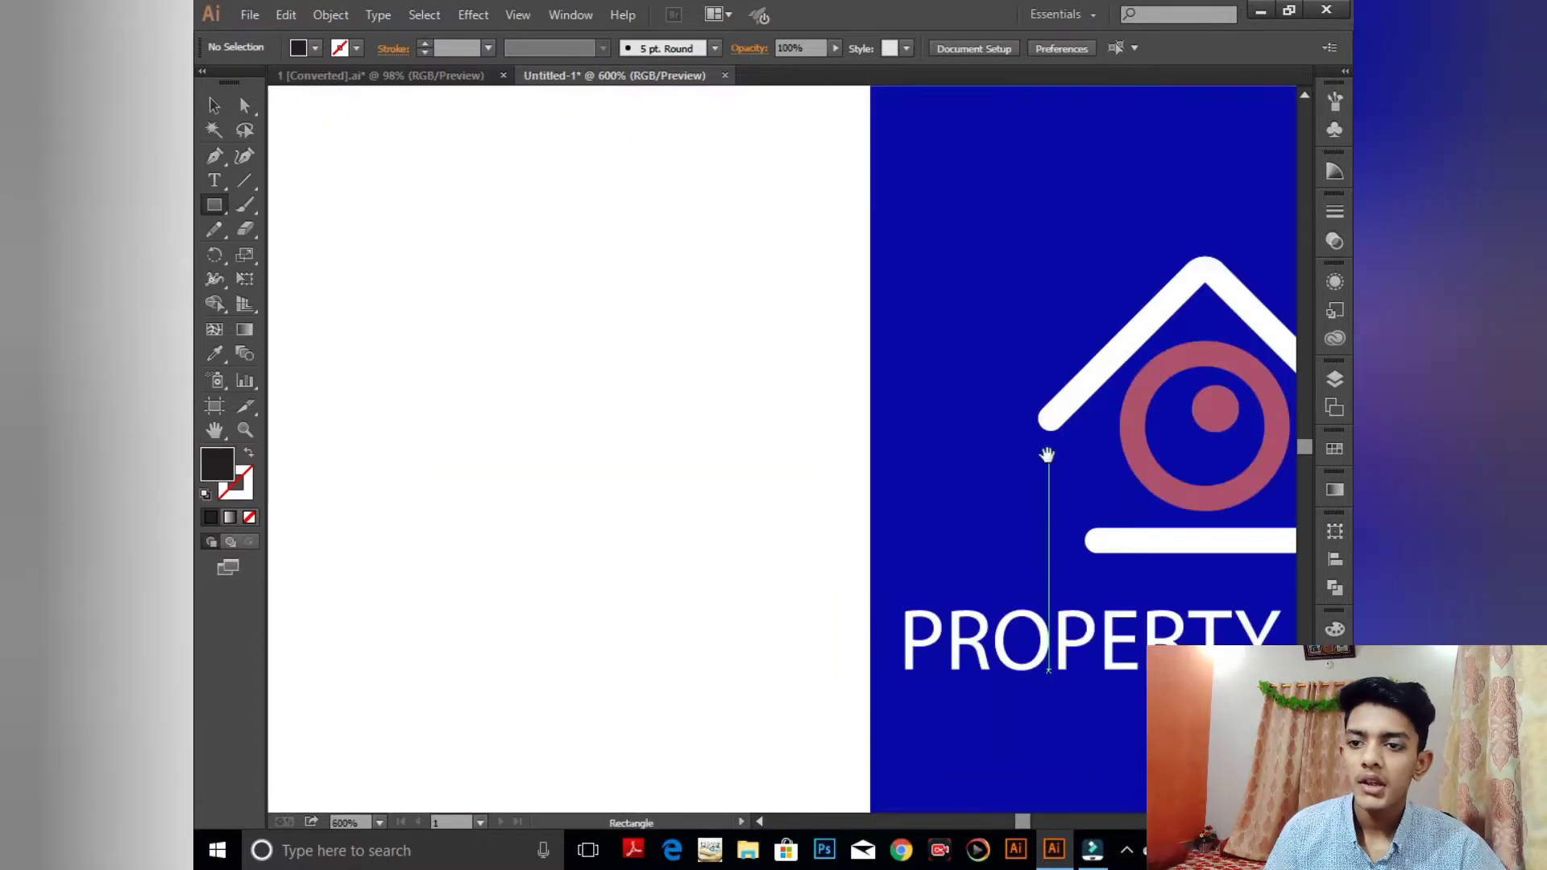
- Stretch the blue rectangle's bottom and top edges to match the white rectangle
left_click_drag(1047, 454, 691, 79)
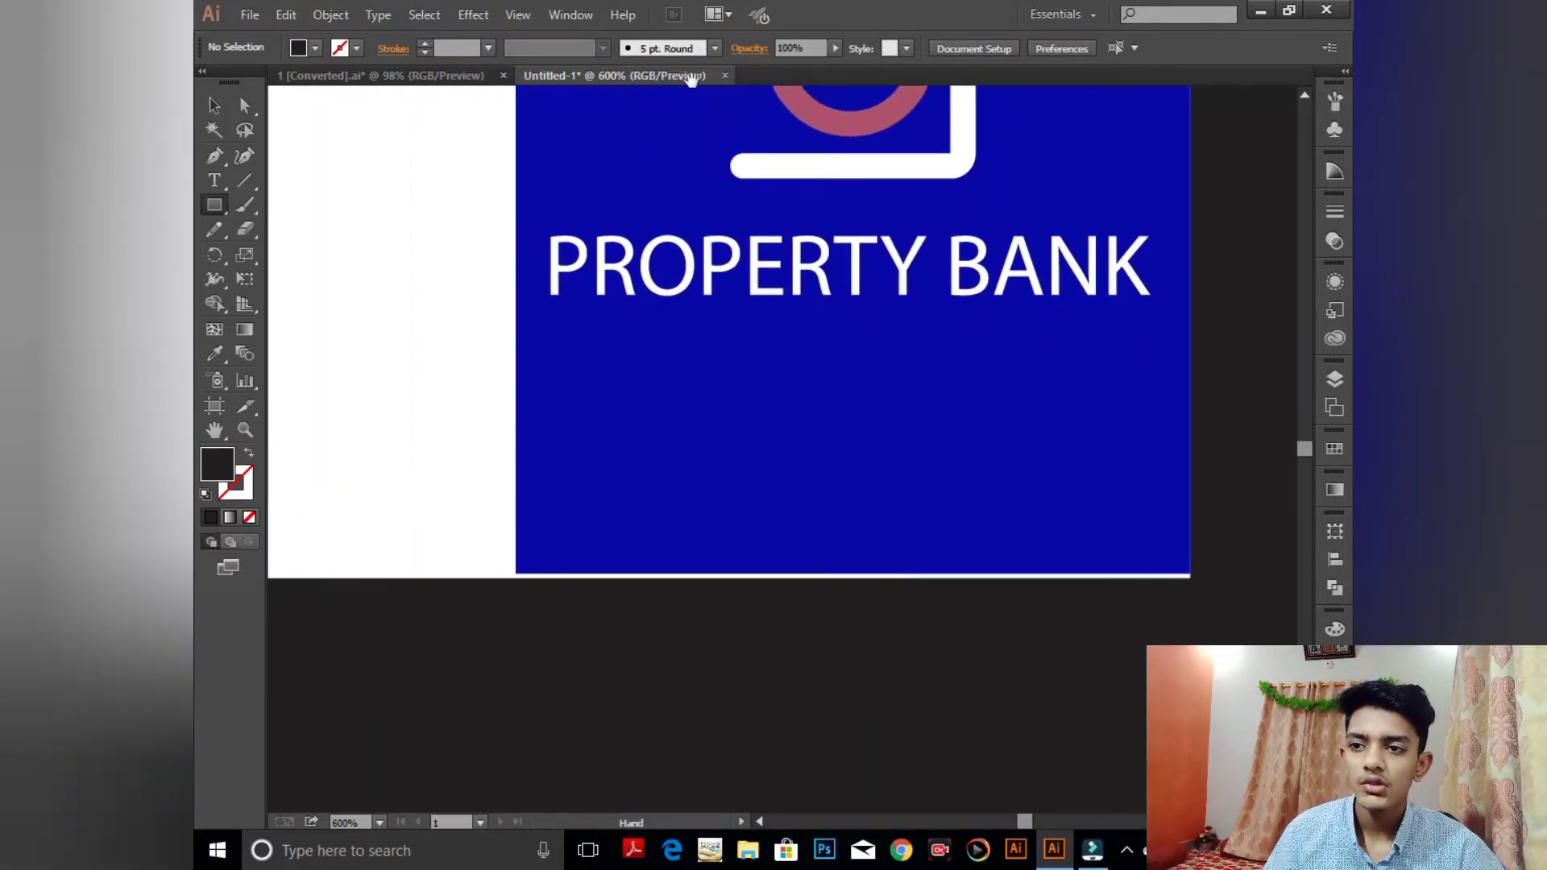
key("v")
left_click(815, 443)
mouse_move(861, 573)
left_mouse_down()
mouse_move(860, 592)
mouse_move(860, 578)
left_mouse_up()
key("space")
left_click_drag(857, 512, 829, 798)
left_click_drag(857, 424, 811, 810)
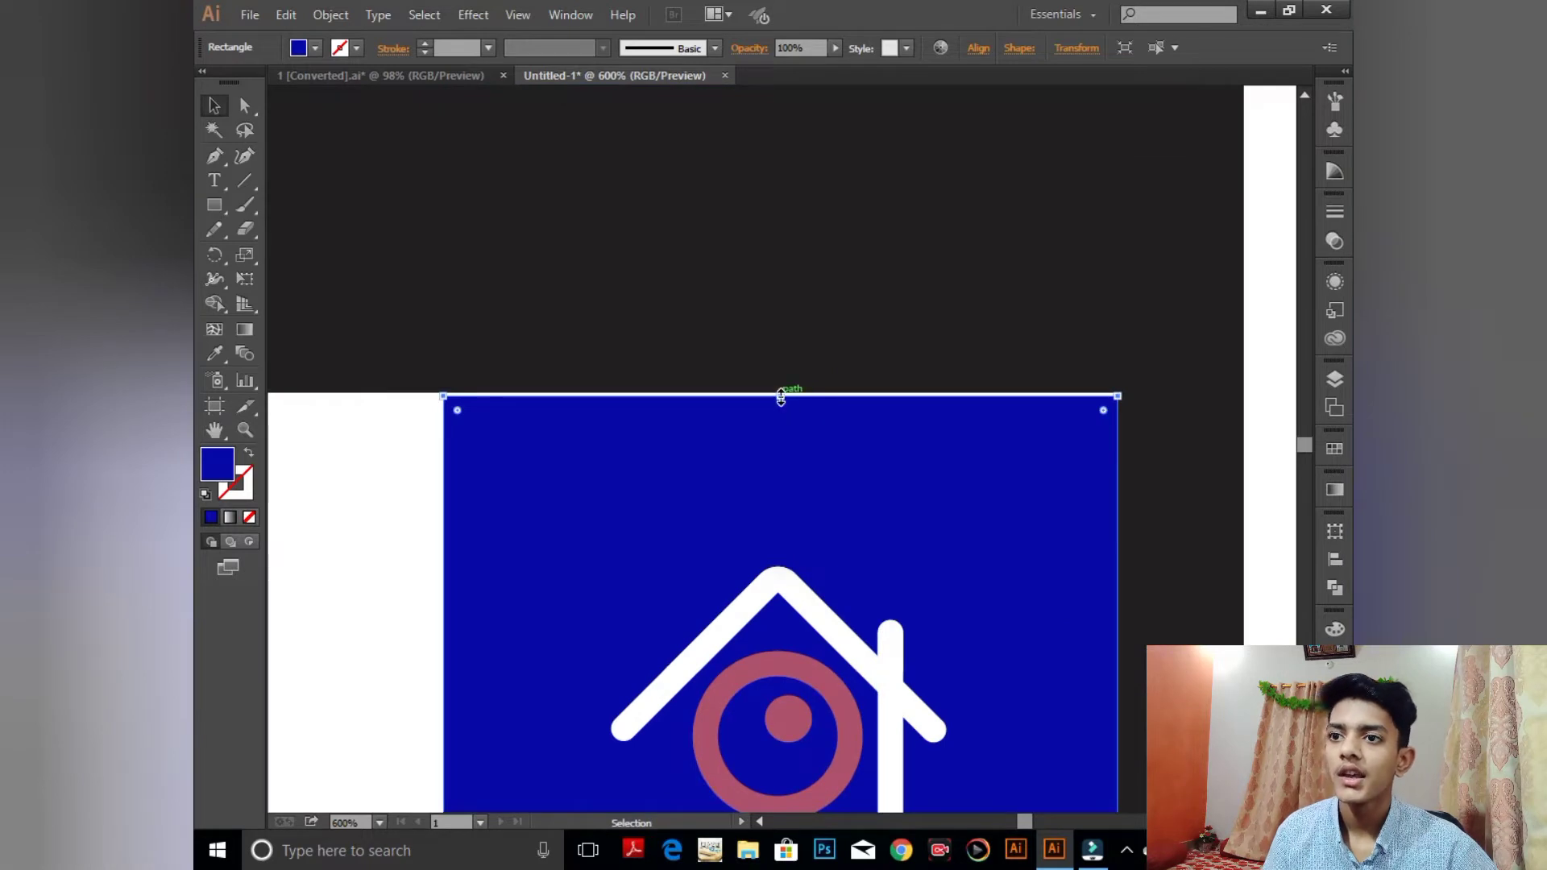
left_click_drag(780, 396, 779, 392)
- Zoom out to the whole card, undo an accidental move, and deselect everything
key("space")
left_click_drag(646, 459, 815, 362)
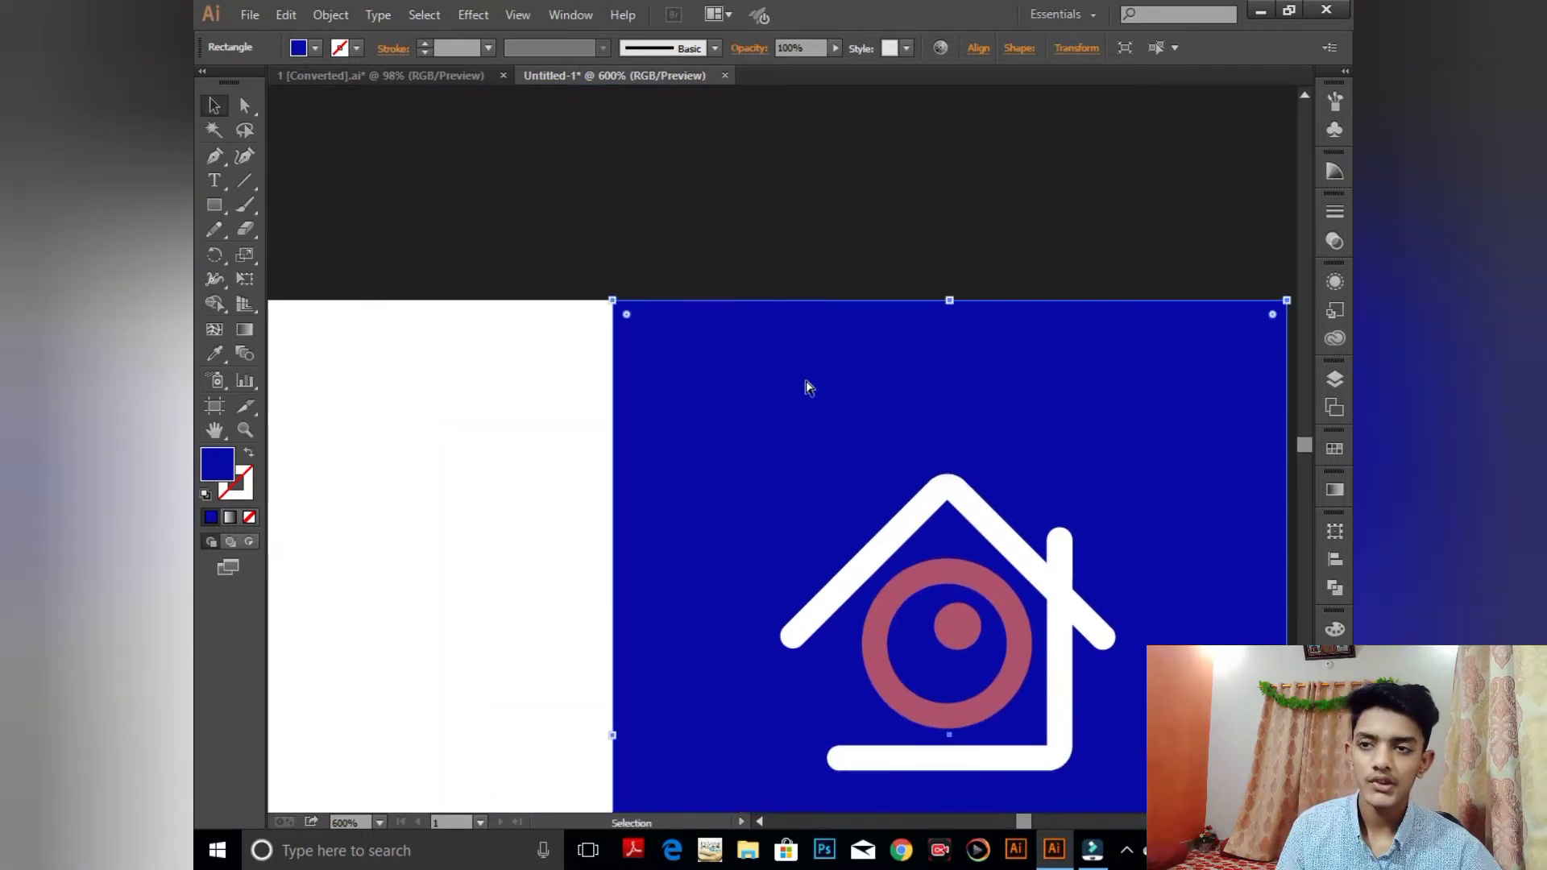
key("ctrl+minus")
key("ctrl+minus")
key("ctrl+minus")
left_click_drag(725, 508, 811, 373)
key("ctrl+z")
key("space")
left_click_drag(815, 253, 1039, 647)
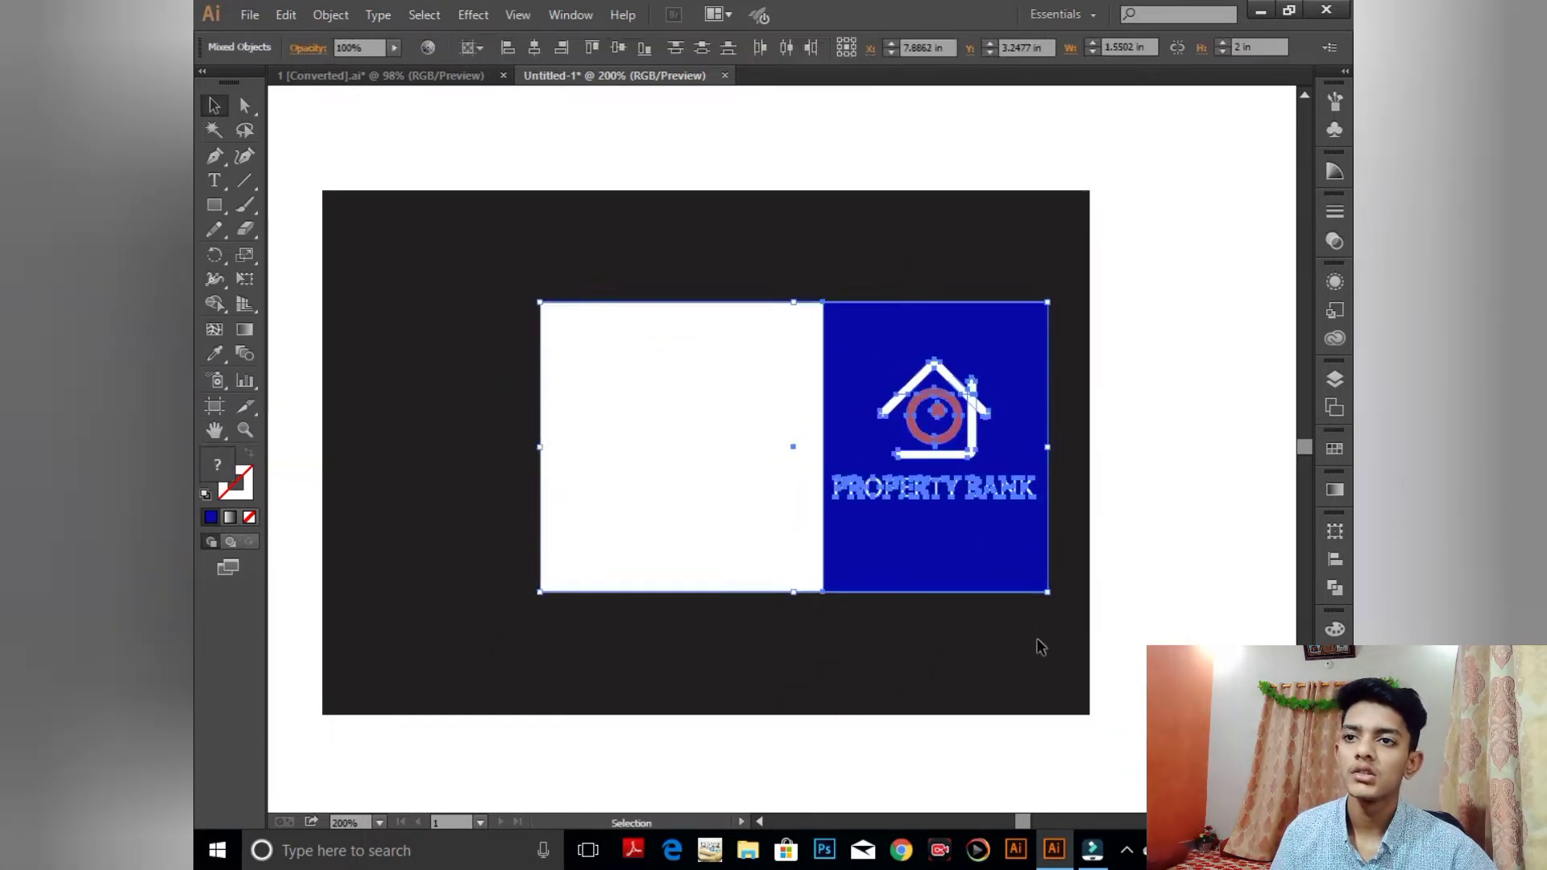
key("a")
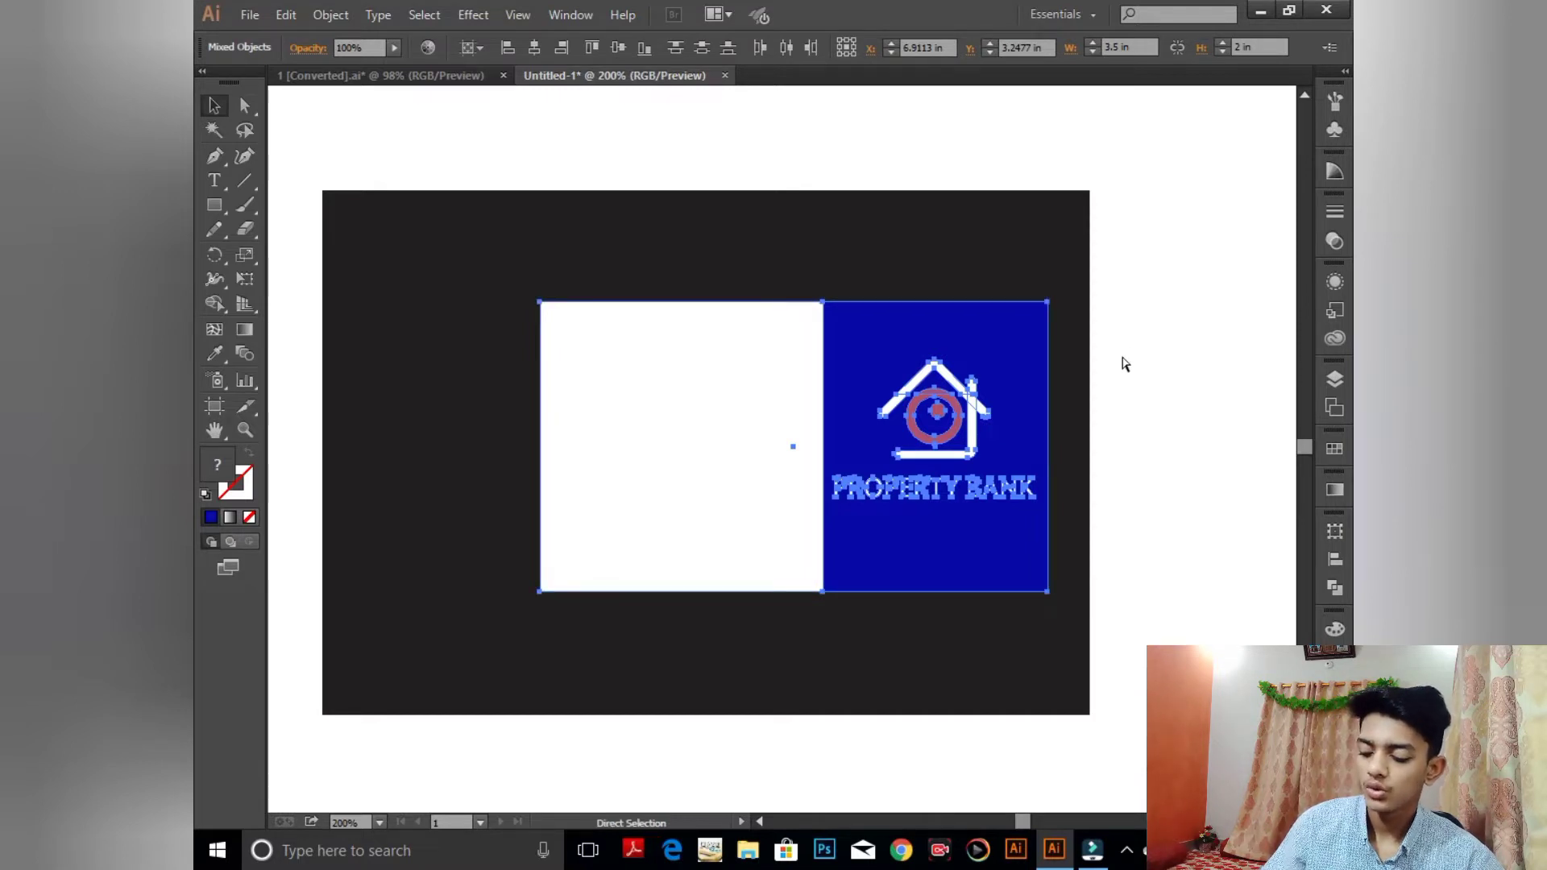
left_click(1125, 364)
key("v")
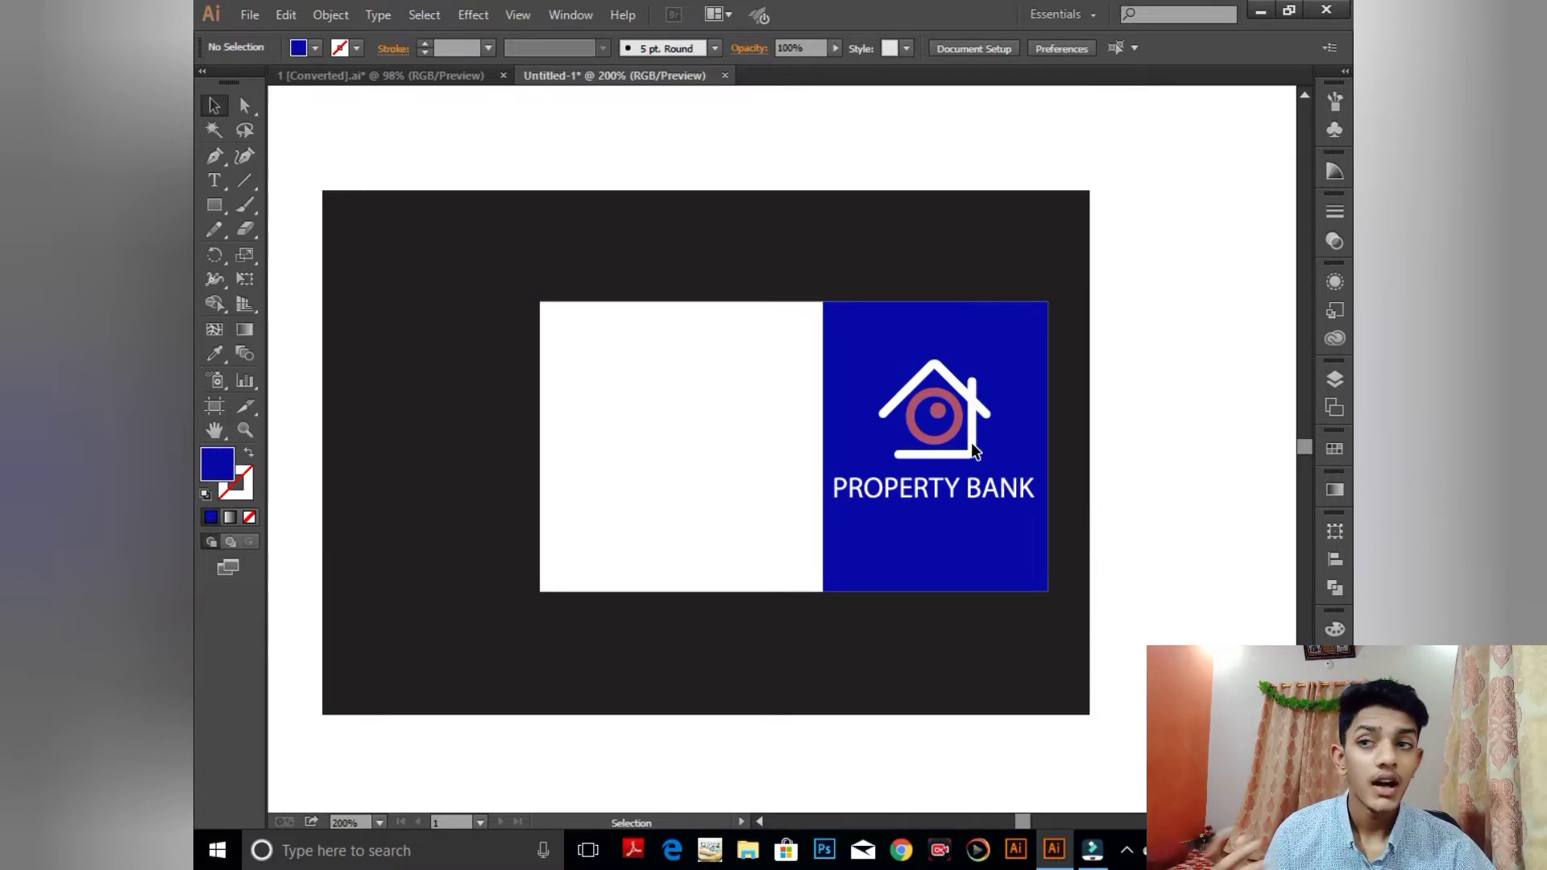
- Draw a thin tall bar on the white half with its top aligned to the card's edge
left_click(226, 208)
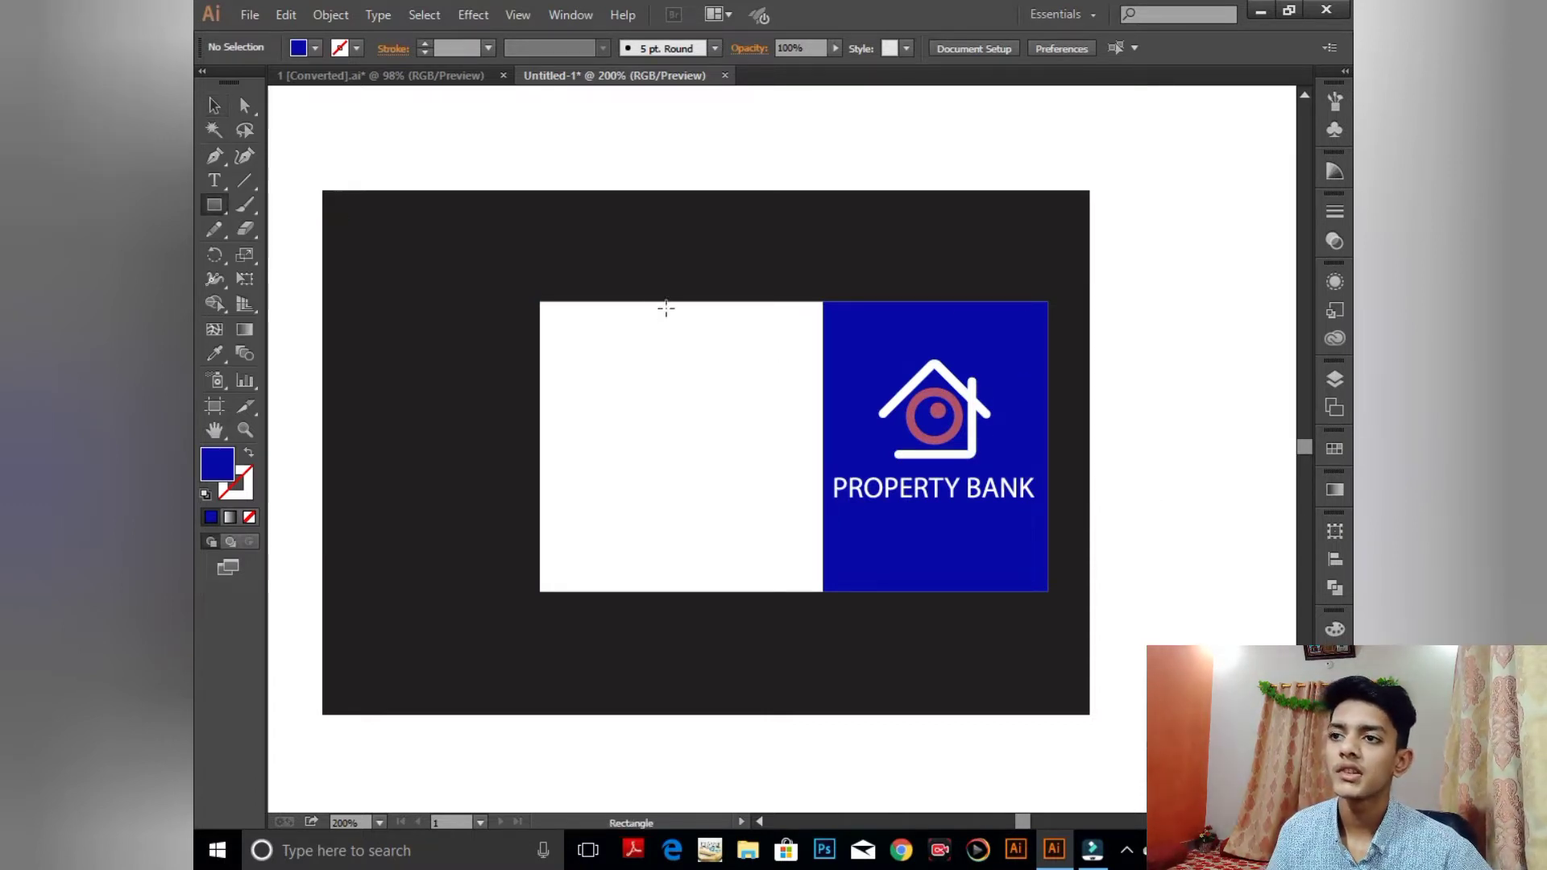
left_click_drag(570, 285, 588, 591)
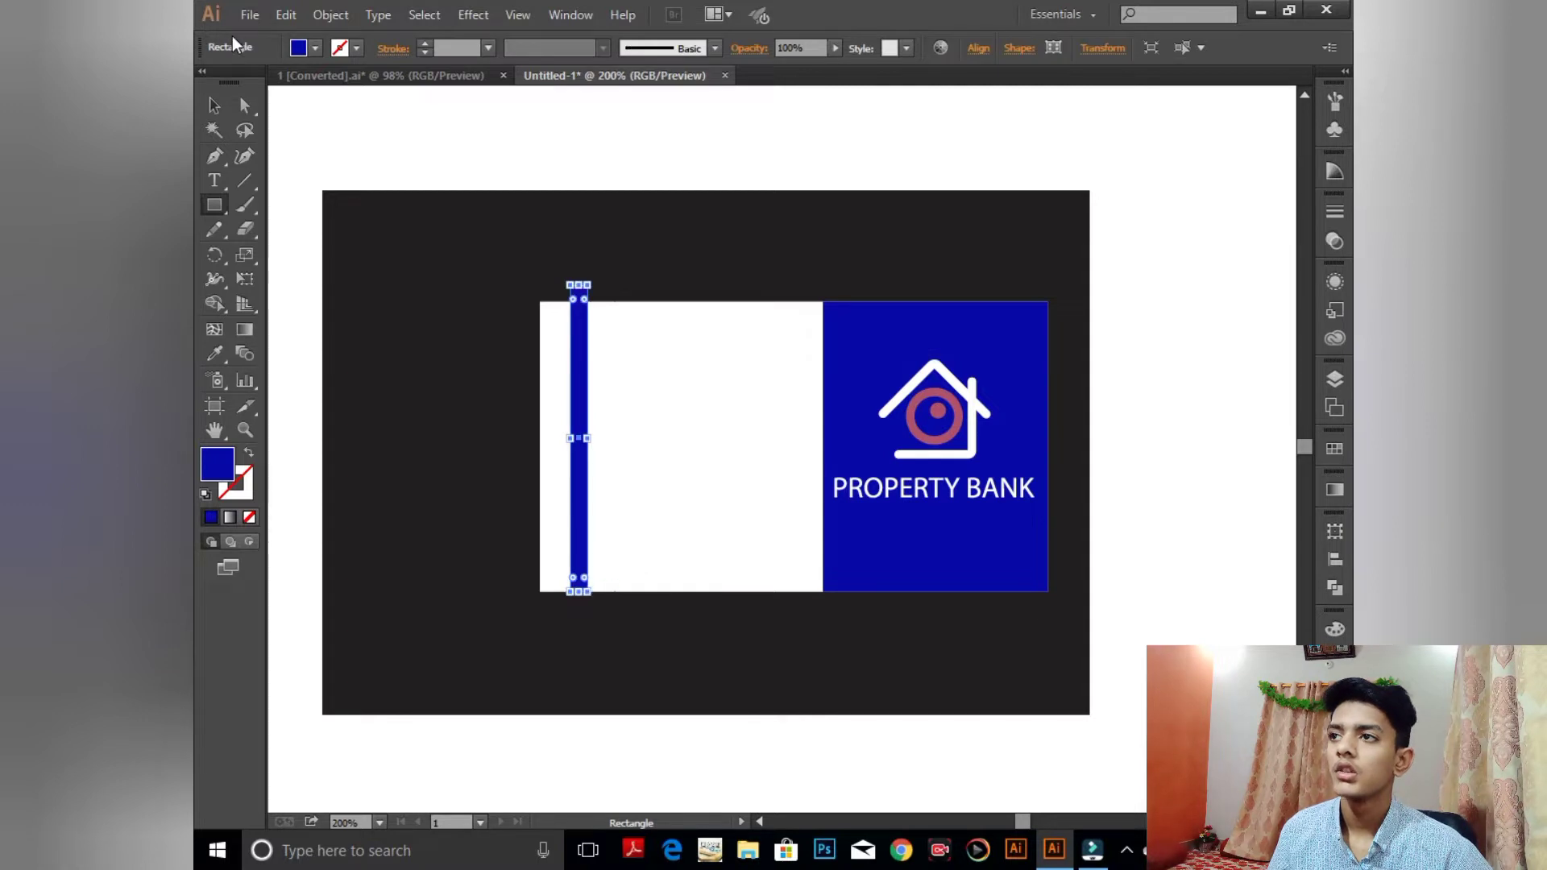
key("v")
key("ctrl+equal")
key("ctrl+equal")
key("ctrl+equal")
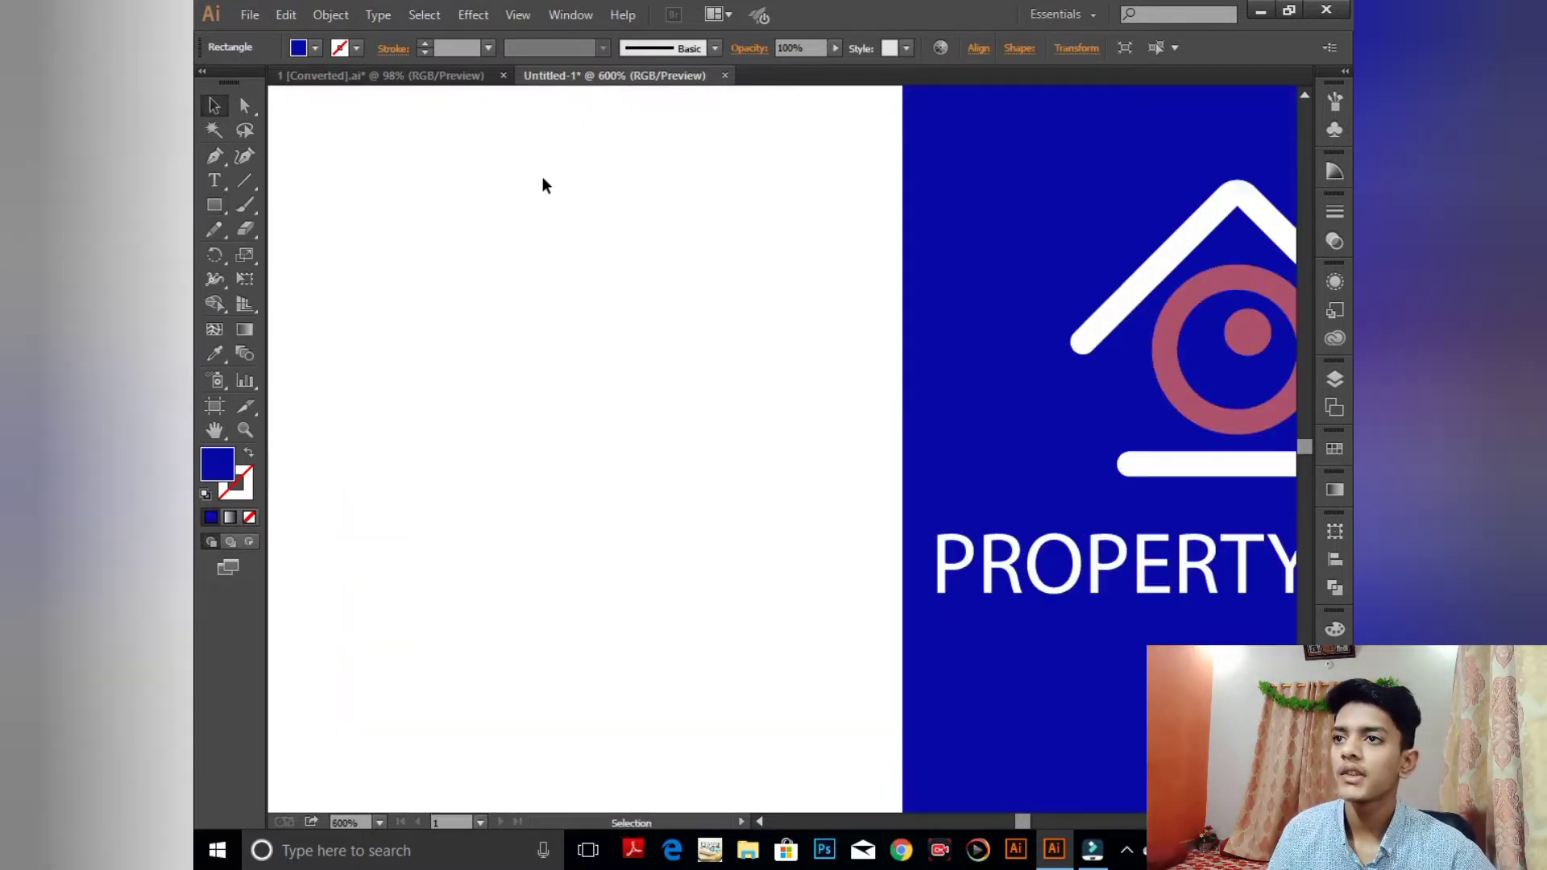
left_click_drag(604, 228, 1049, 612)
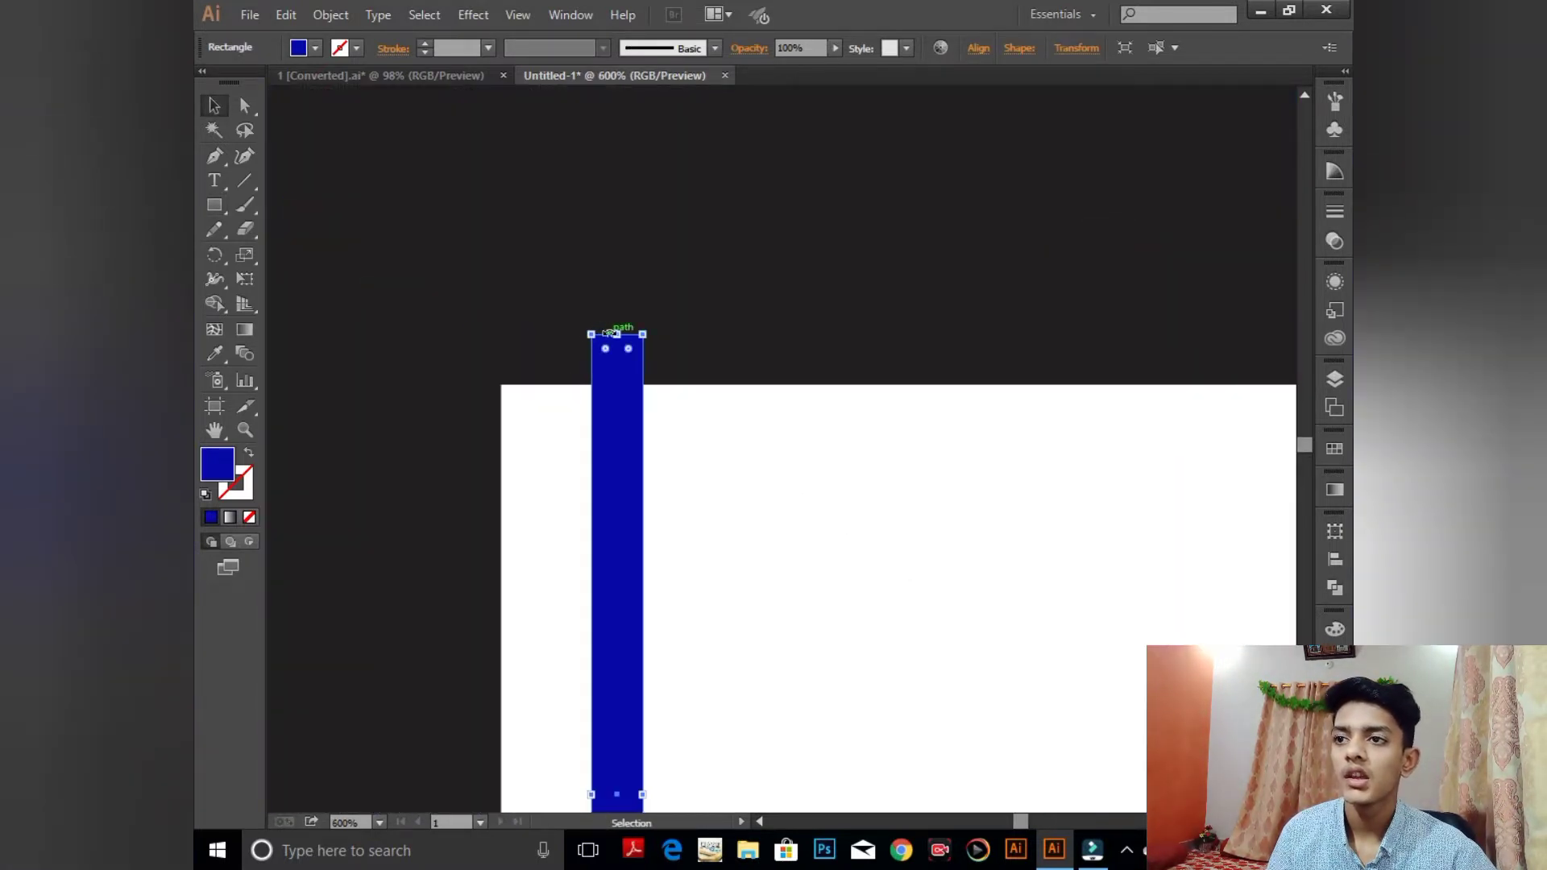
left_click_drag(616, 332, 615, 386)
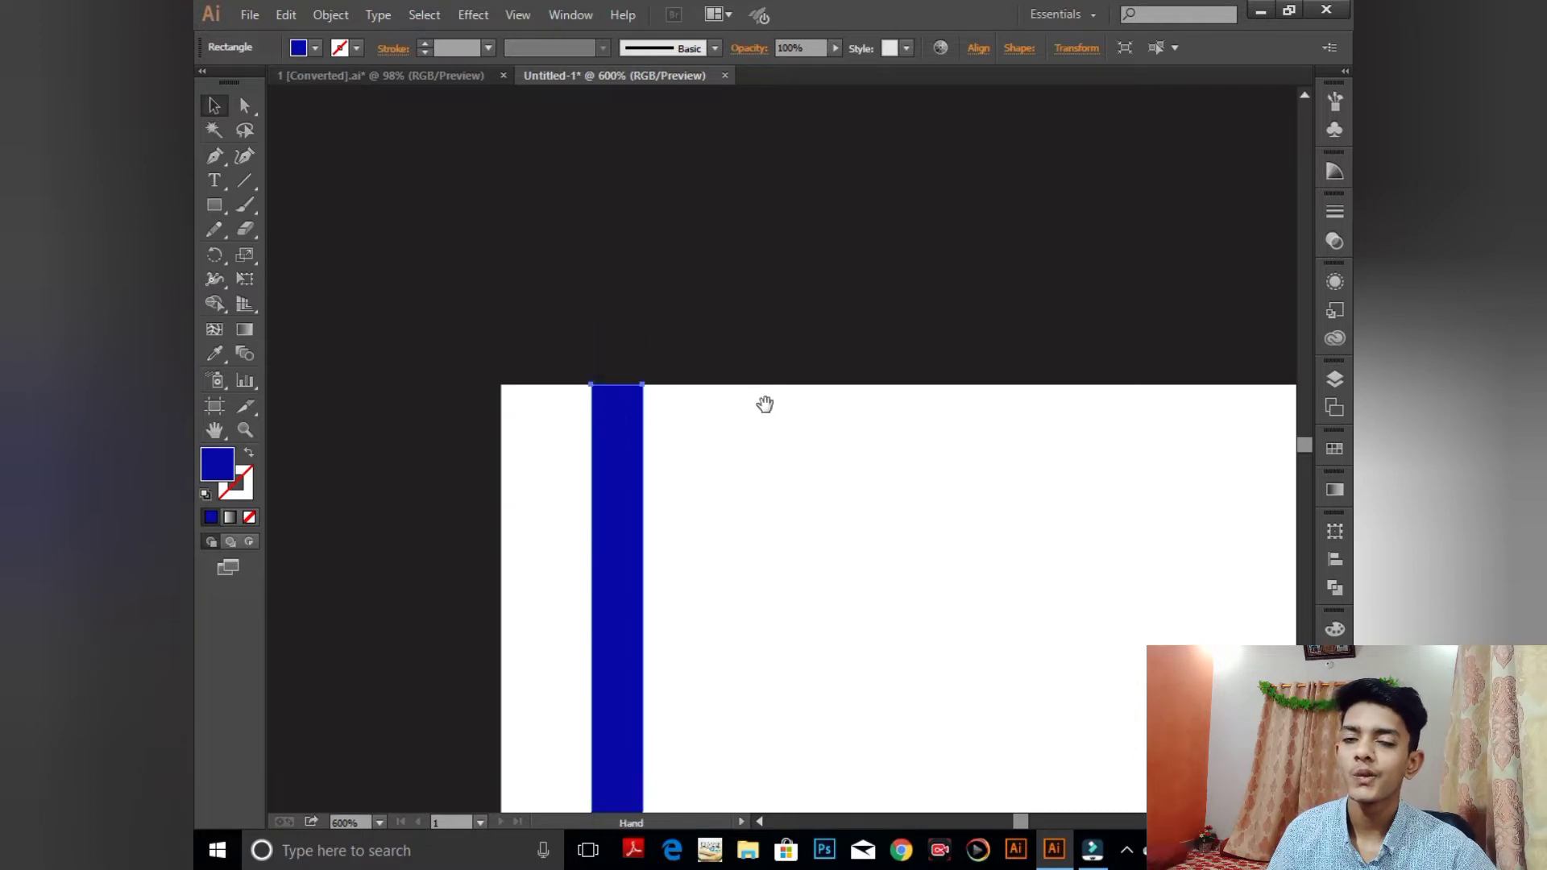
- Zoom back out and nudge the blue bar slightly to the right
left_click_drag(764, 404, 636, 211)
key("ctrl+minus")
key("ctrl+minus")
key("ctrl+minus")
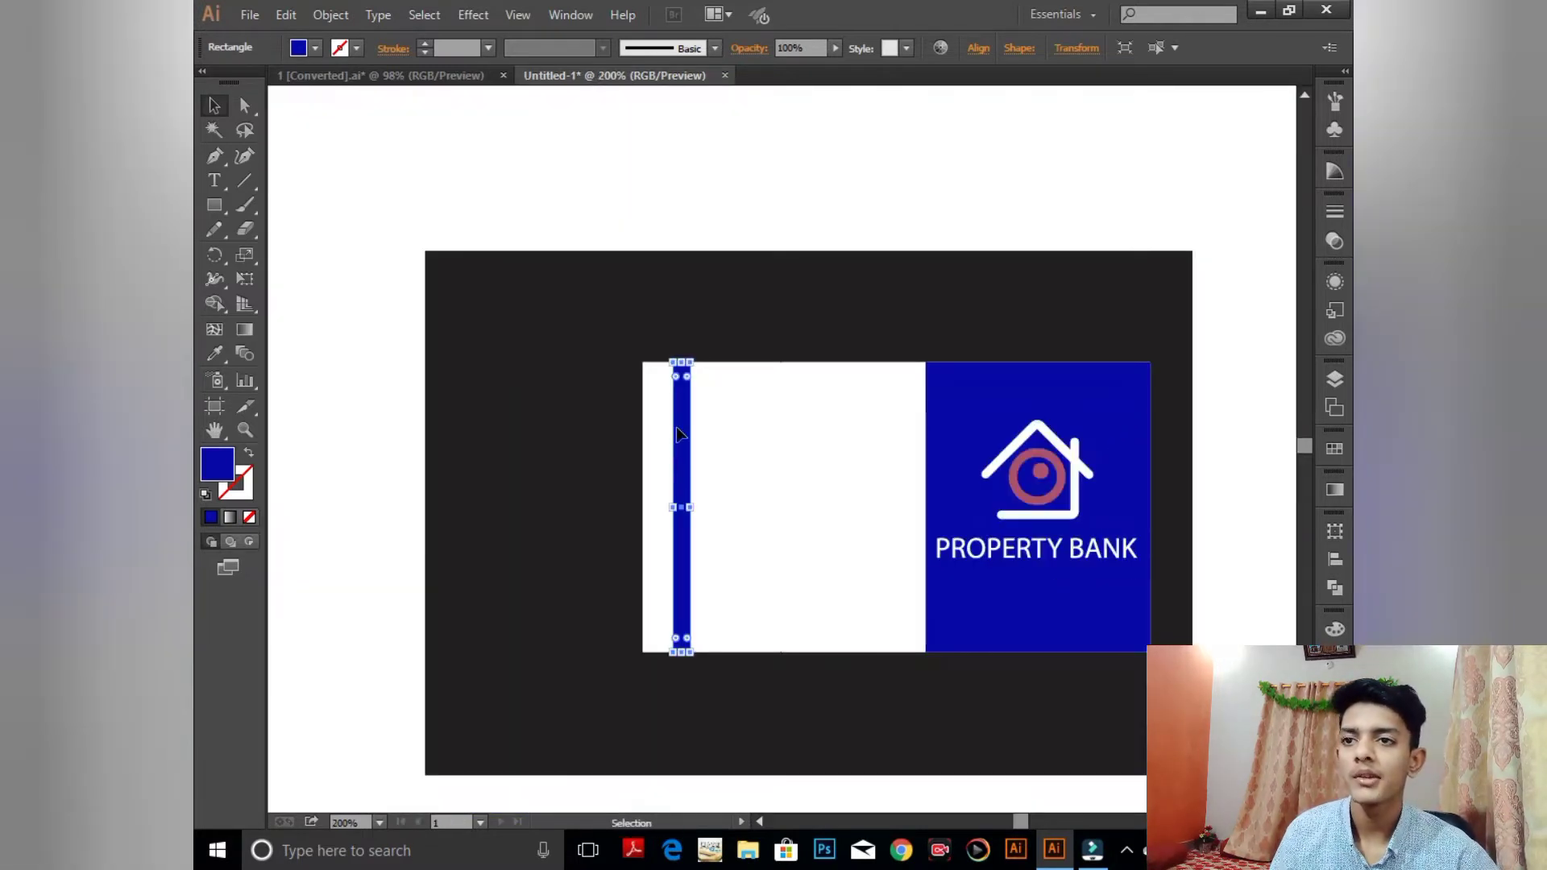
left_click(867, 243)
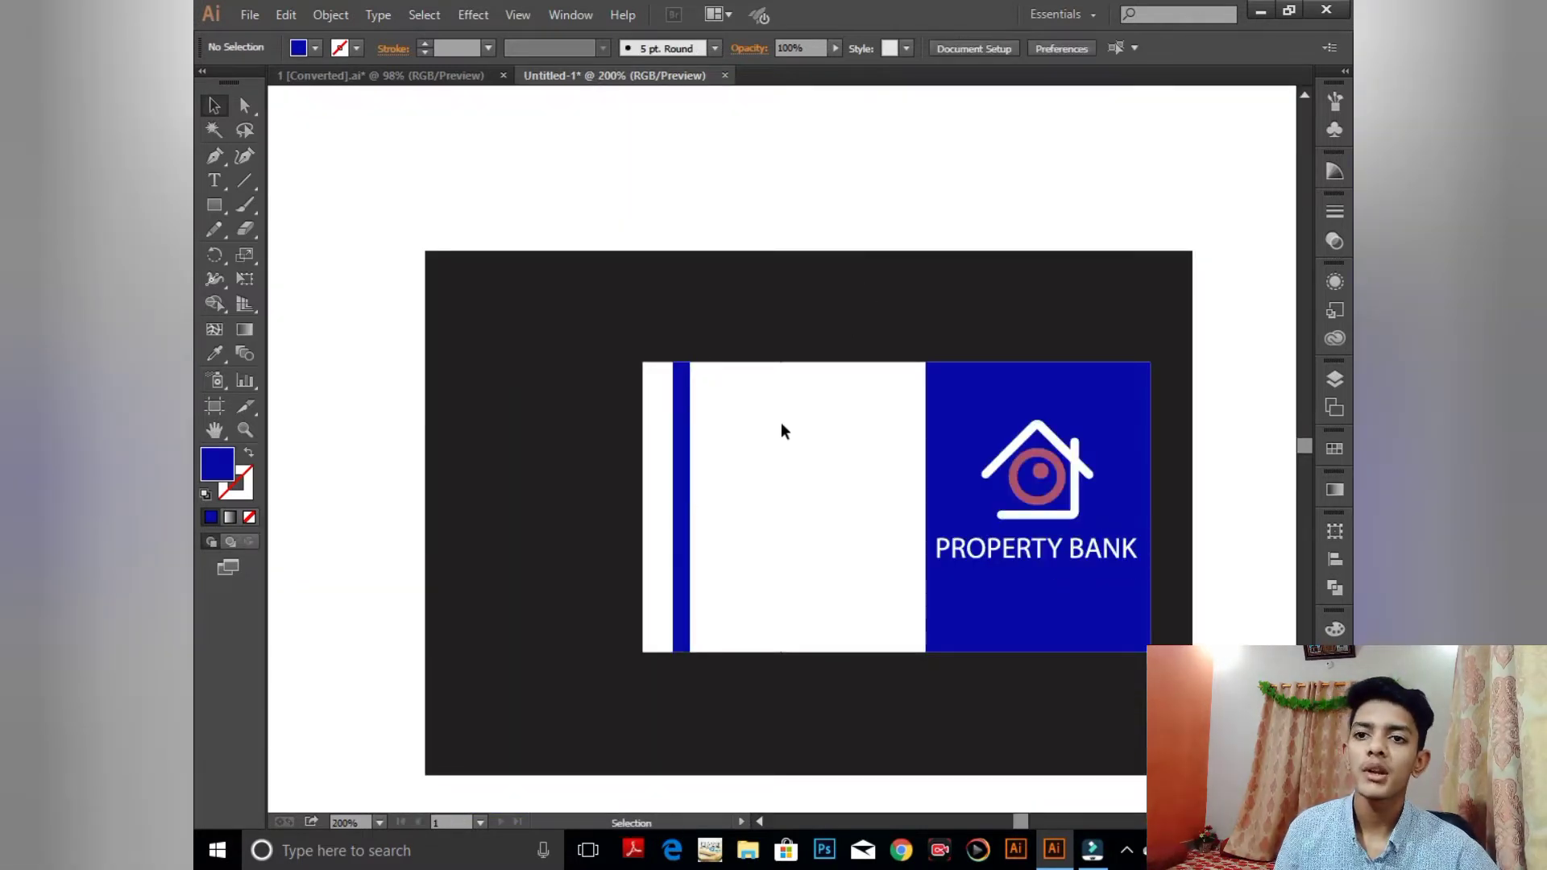
left_click(690, 421)
key("Right")
key("Right")
key("Right")
key("Right")
key("Right")
key("Right")
key("Right")
left_click(782, 291)
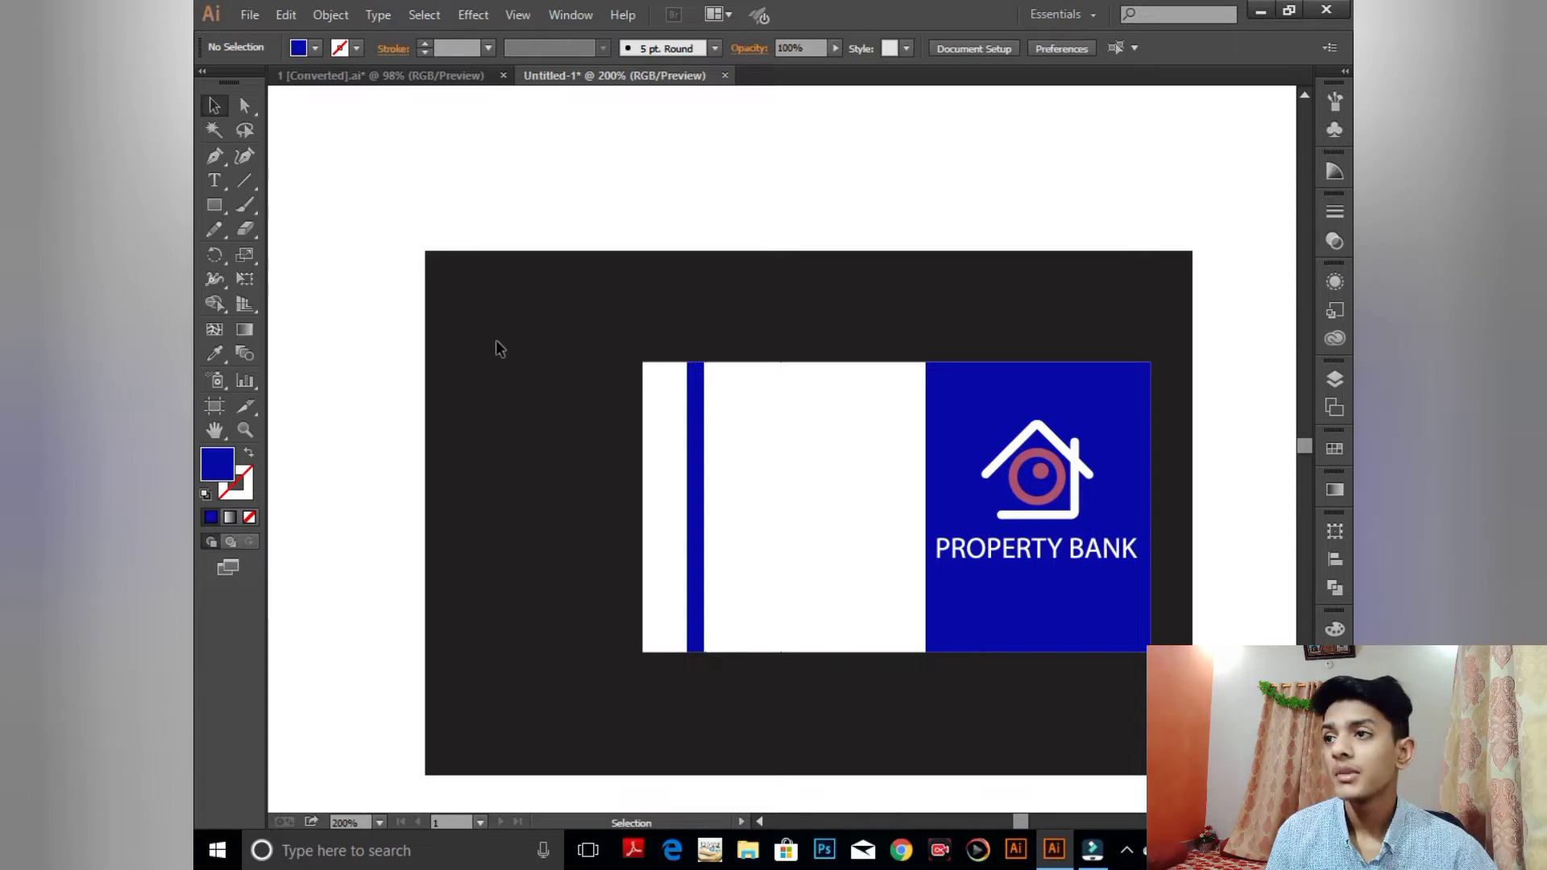
left_click(214, 180)
- Type the cardholder's full name in capitals as a text line above the card
left_click(593, 144)
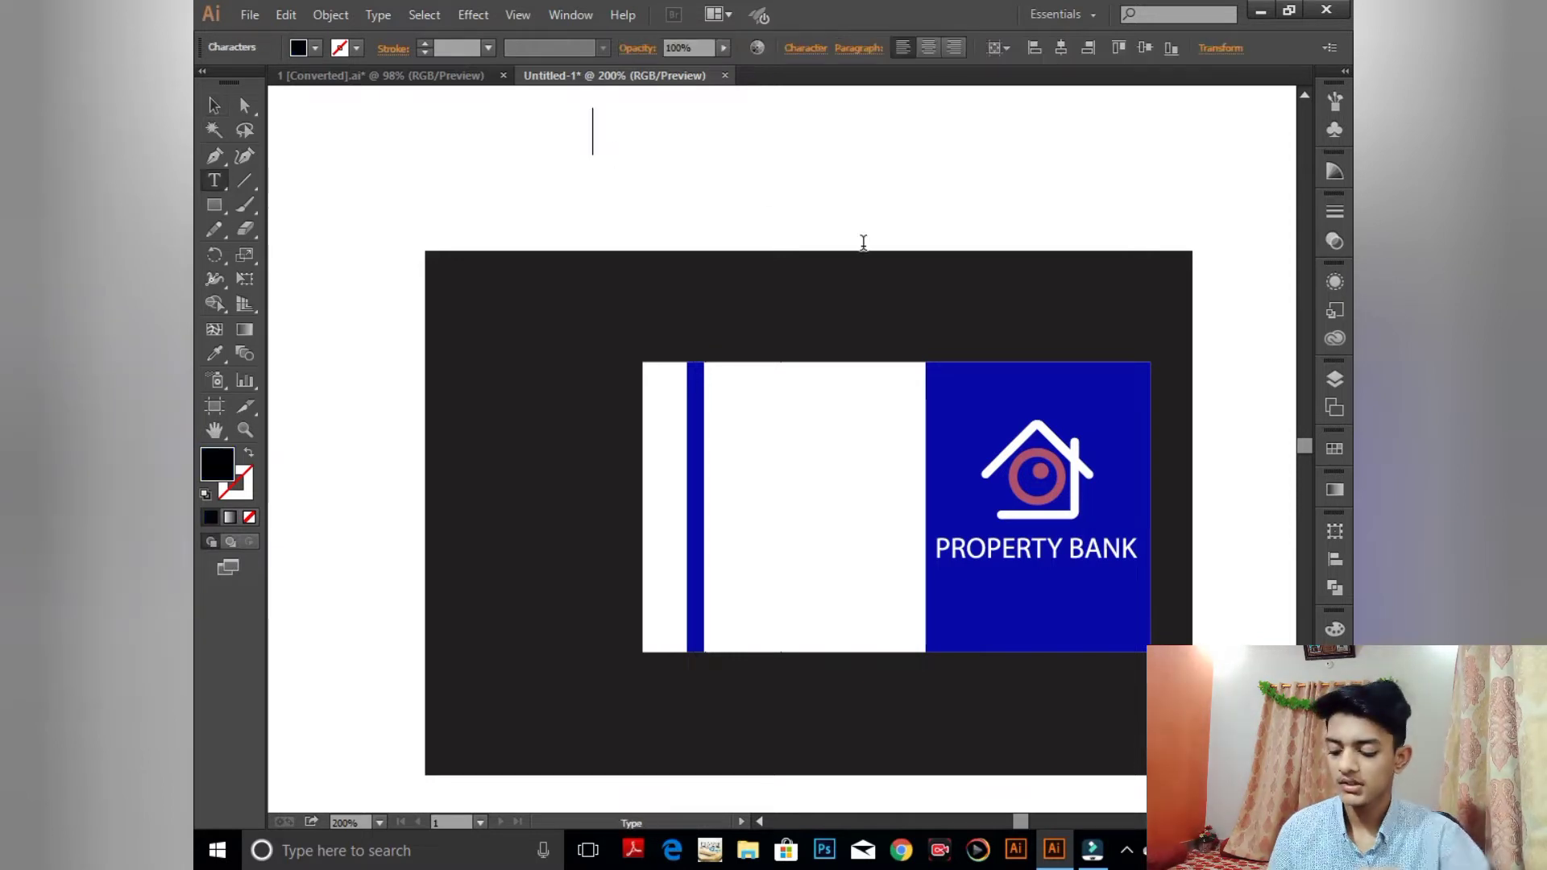
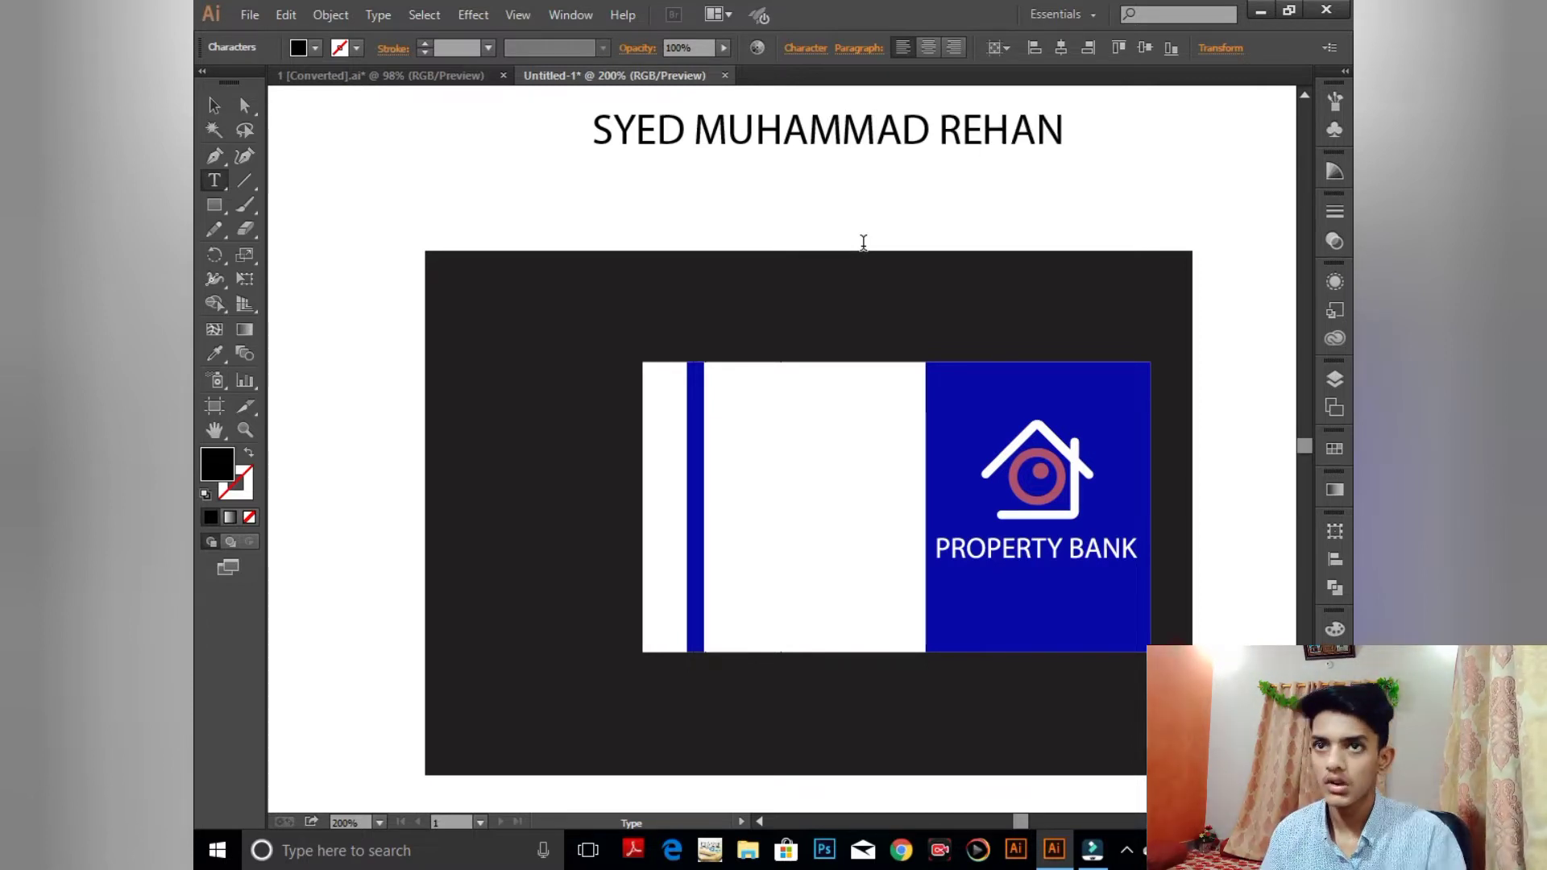
key("Escape")
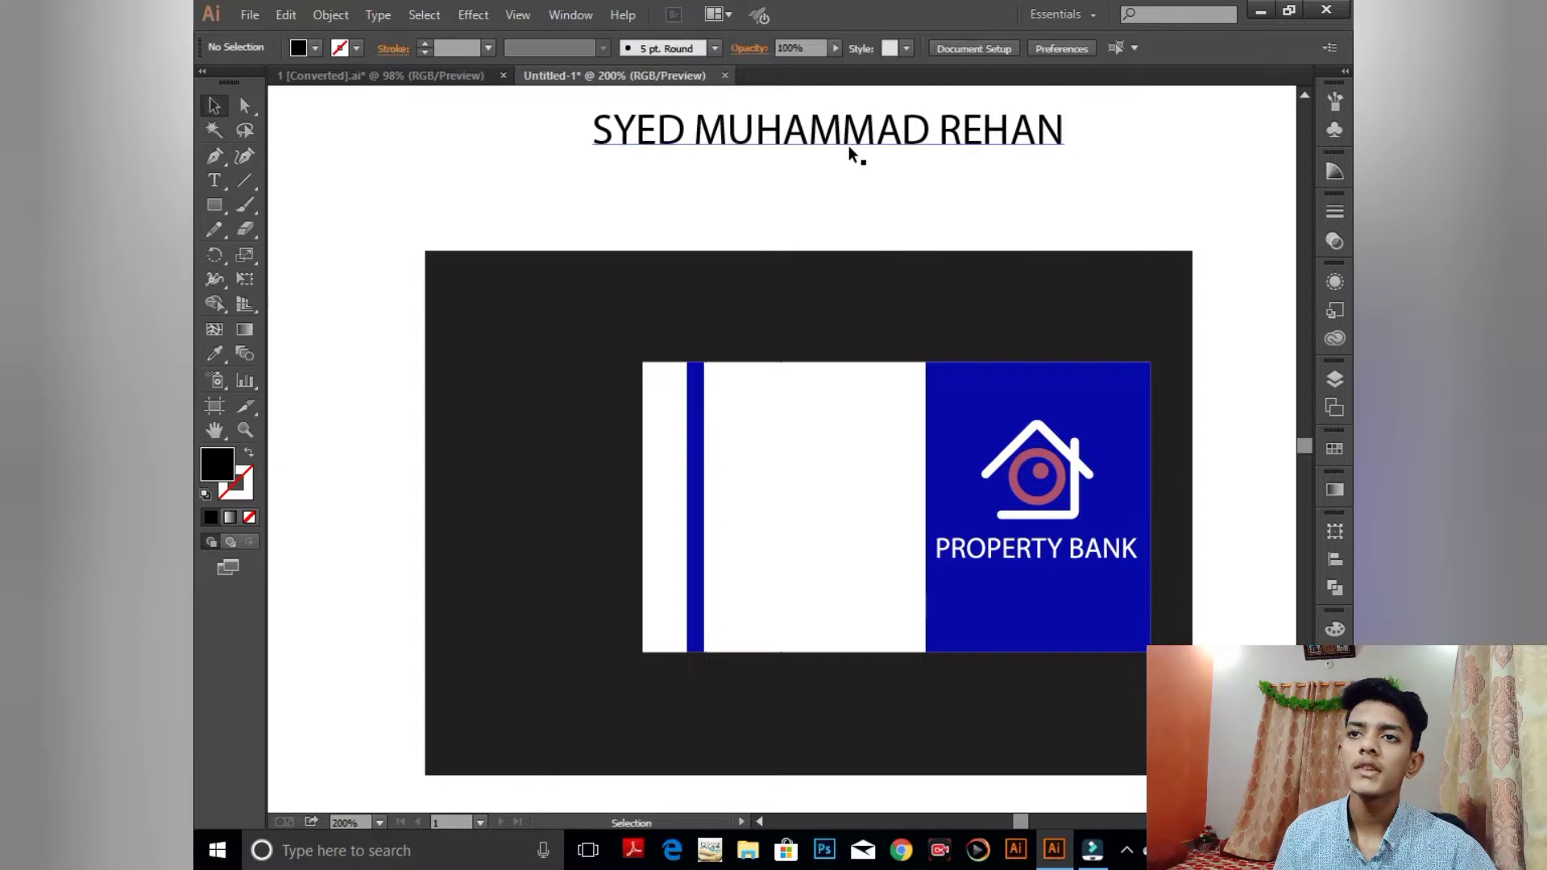
- Drag the name onto the card, scale it down, and place it beside the blue bar
left_click_drag(864, 145, 731, 404)
key("ctrl+minus")
key("ctrl+minus")
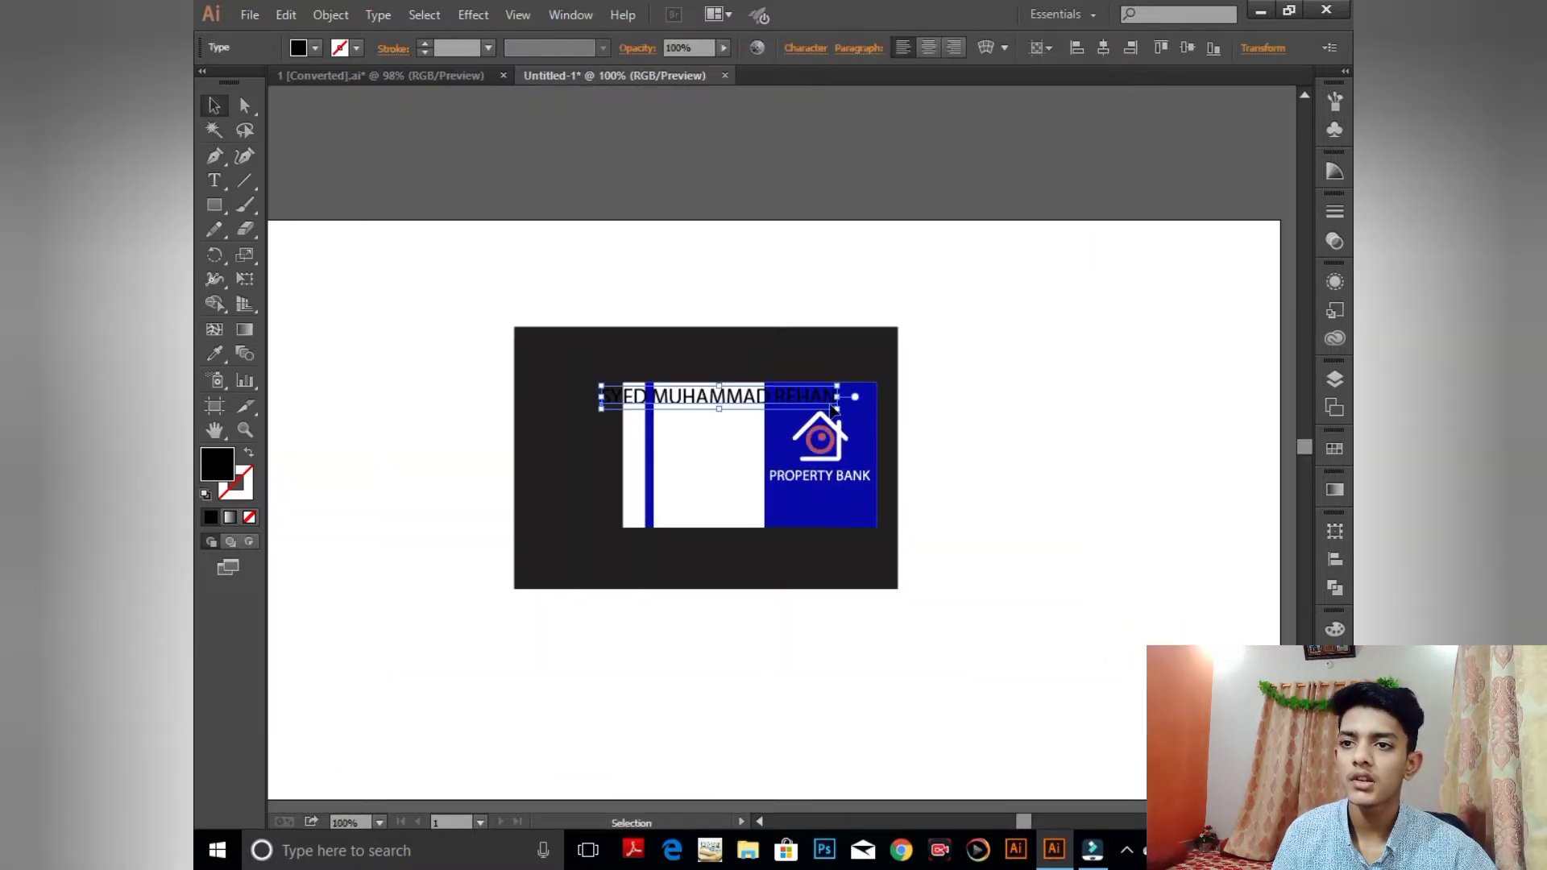
left_click_drag(835, 410, 790, 400)
key("ctrl+plus")
key("ctrl+plus")
key("ctrl+plus")
key("ctrl+plus")
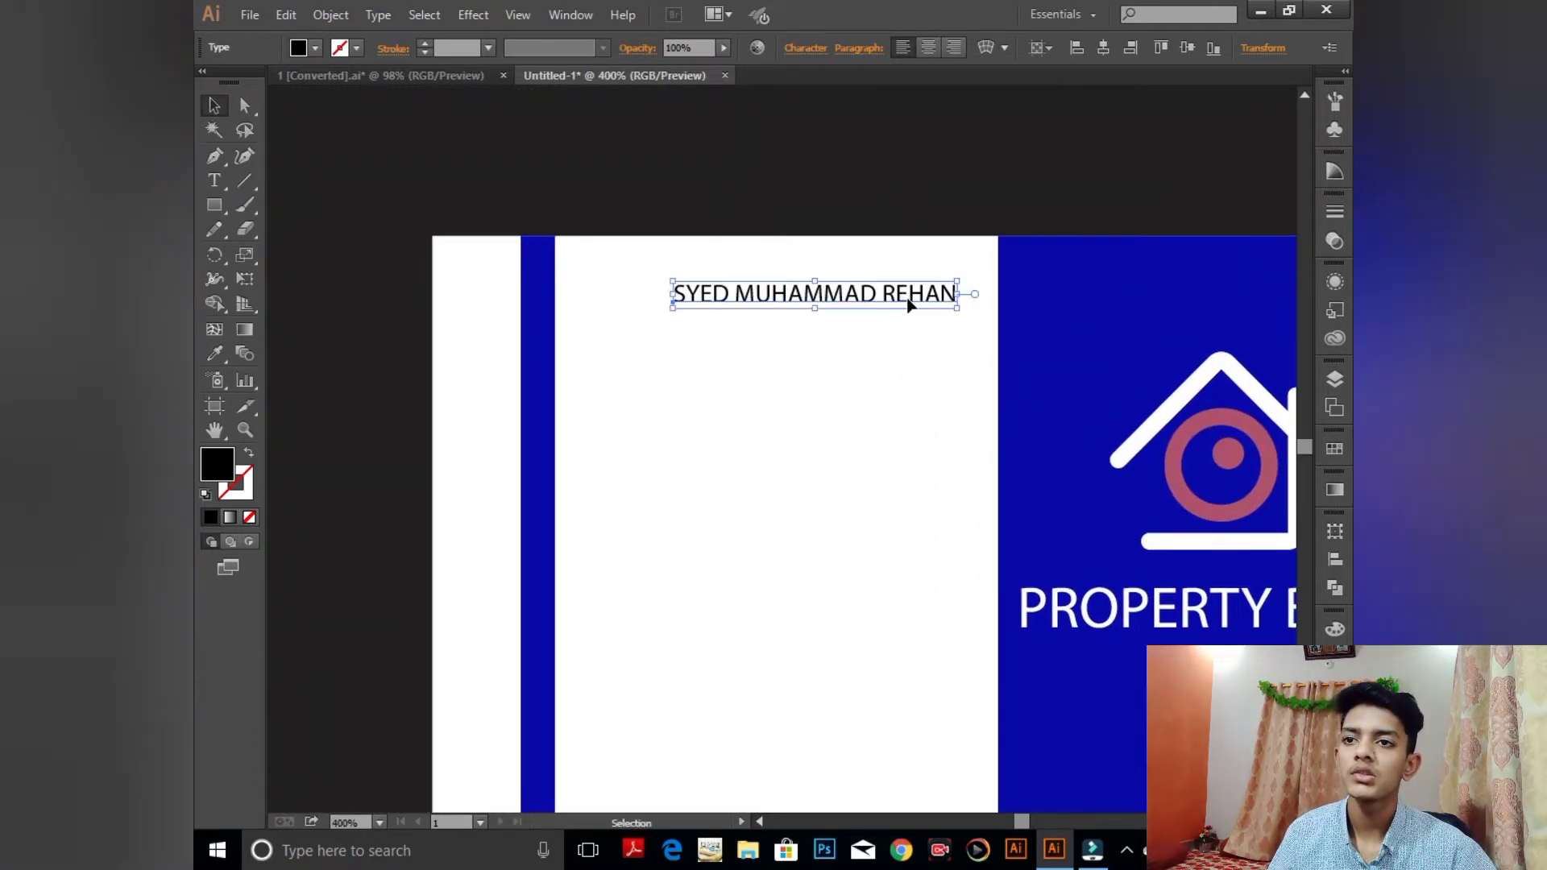
left_click_drag(909, 304, 957, 322)
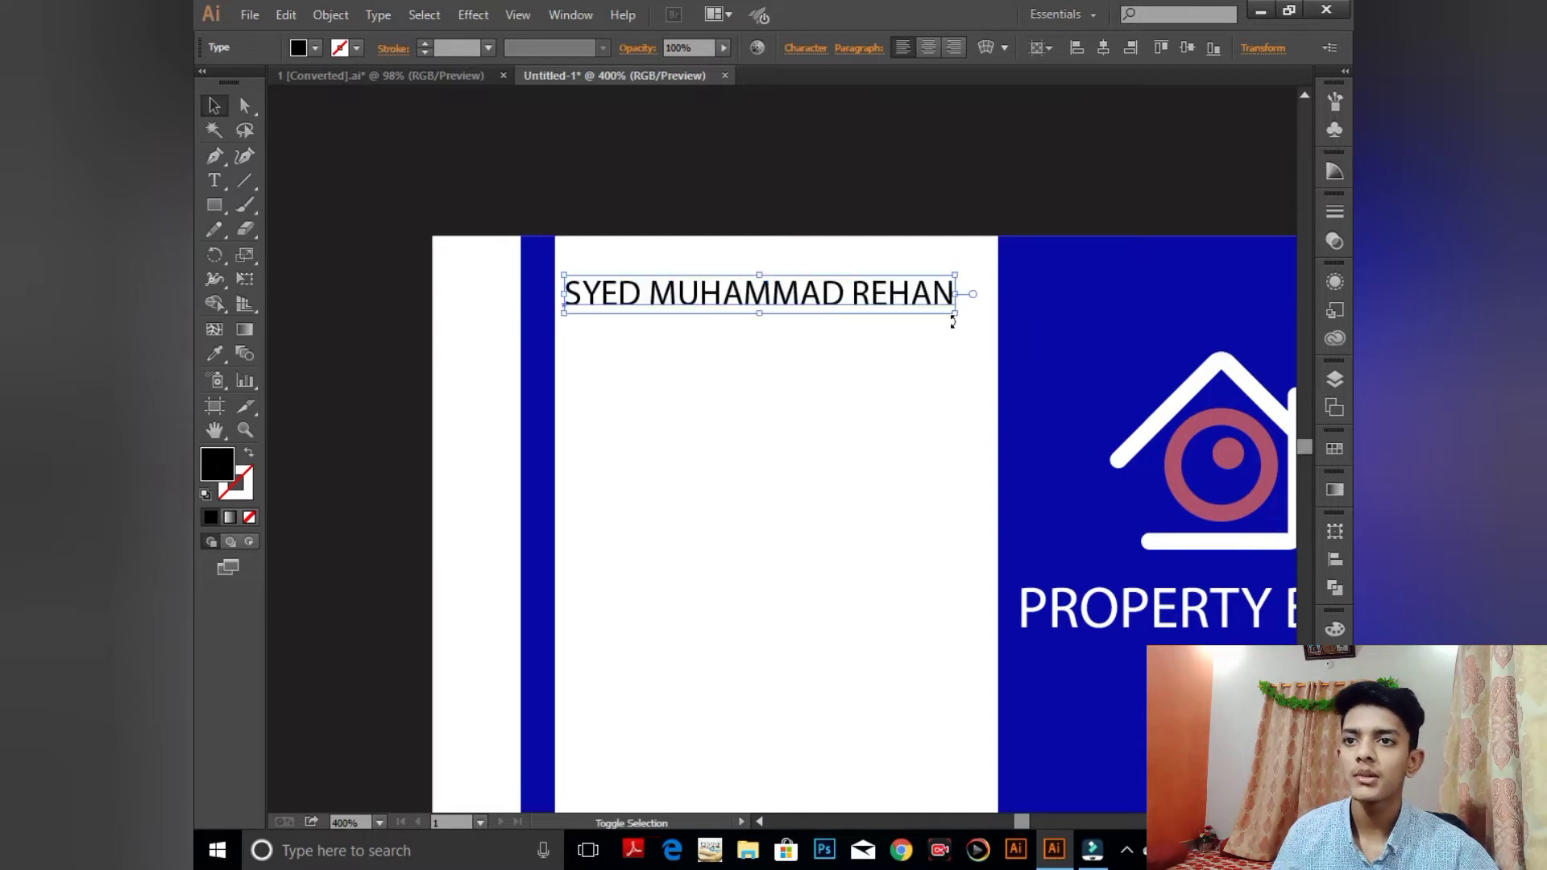
- Colour the name text blue by sampling the blue bar with the eyedropper
left_click(211, 356)
left_click(538, 364)
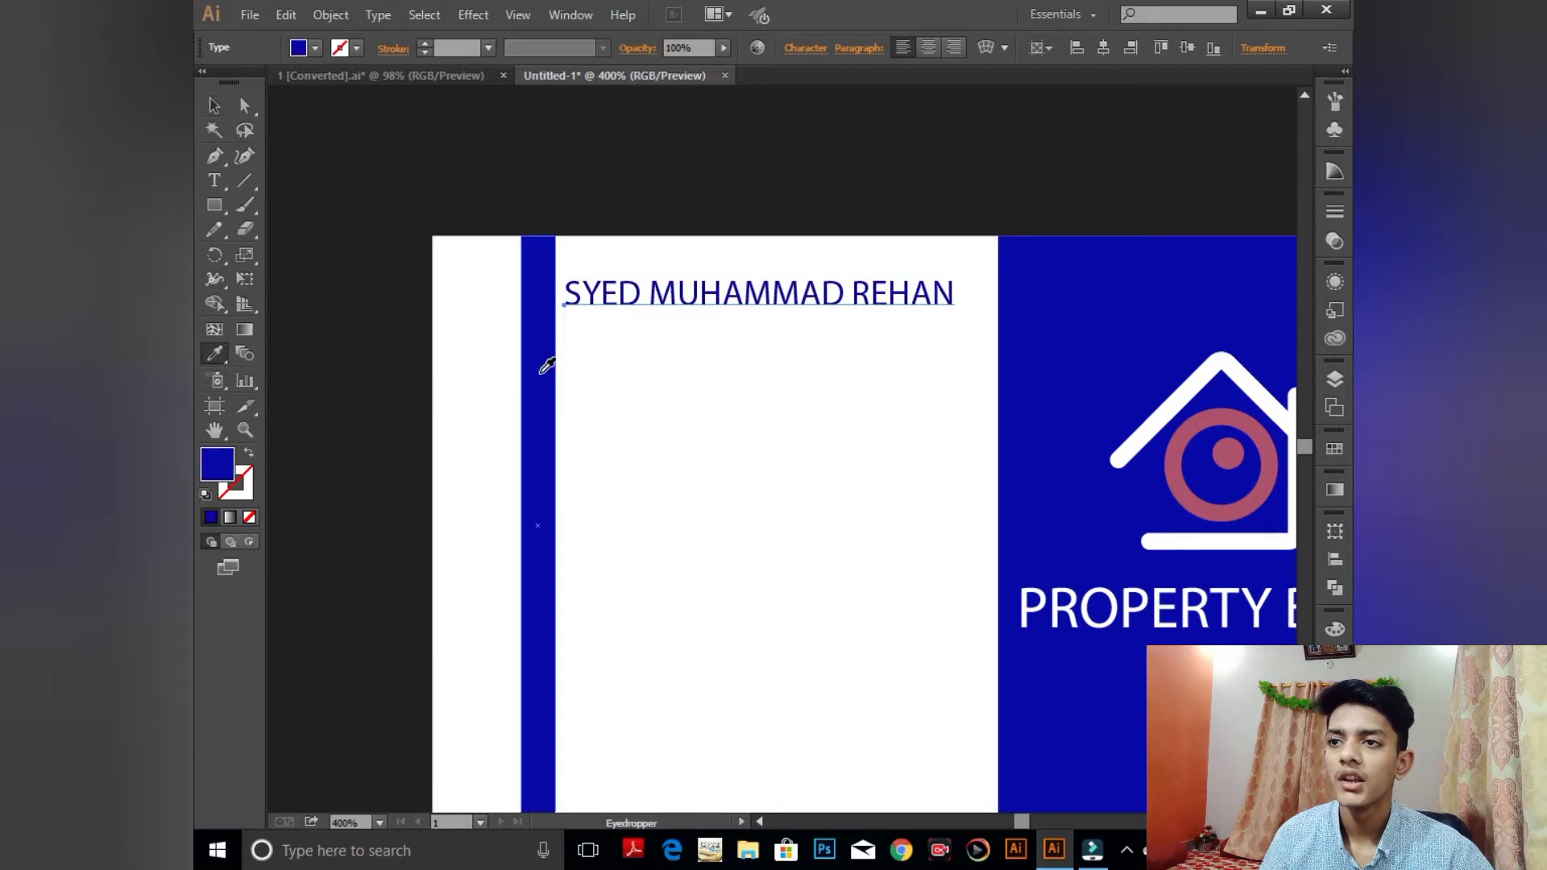
left_click(214, 107)
left_click(767, 332)
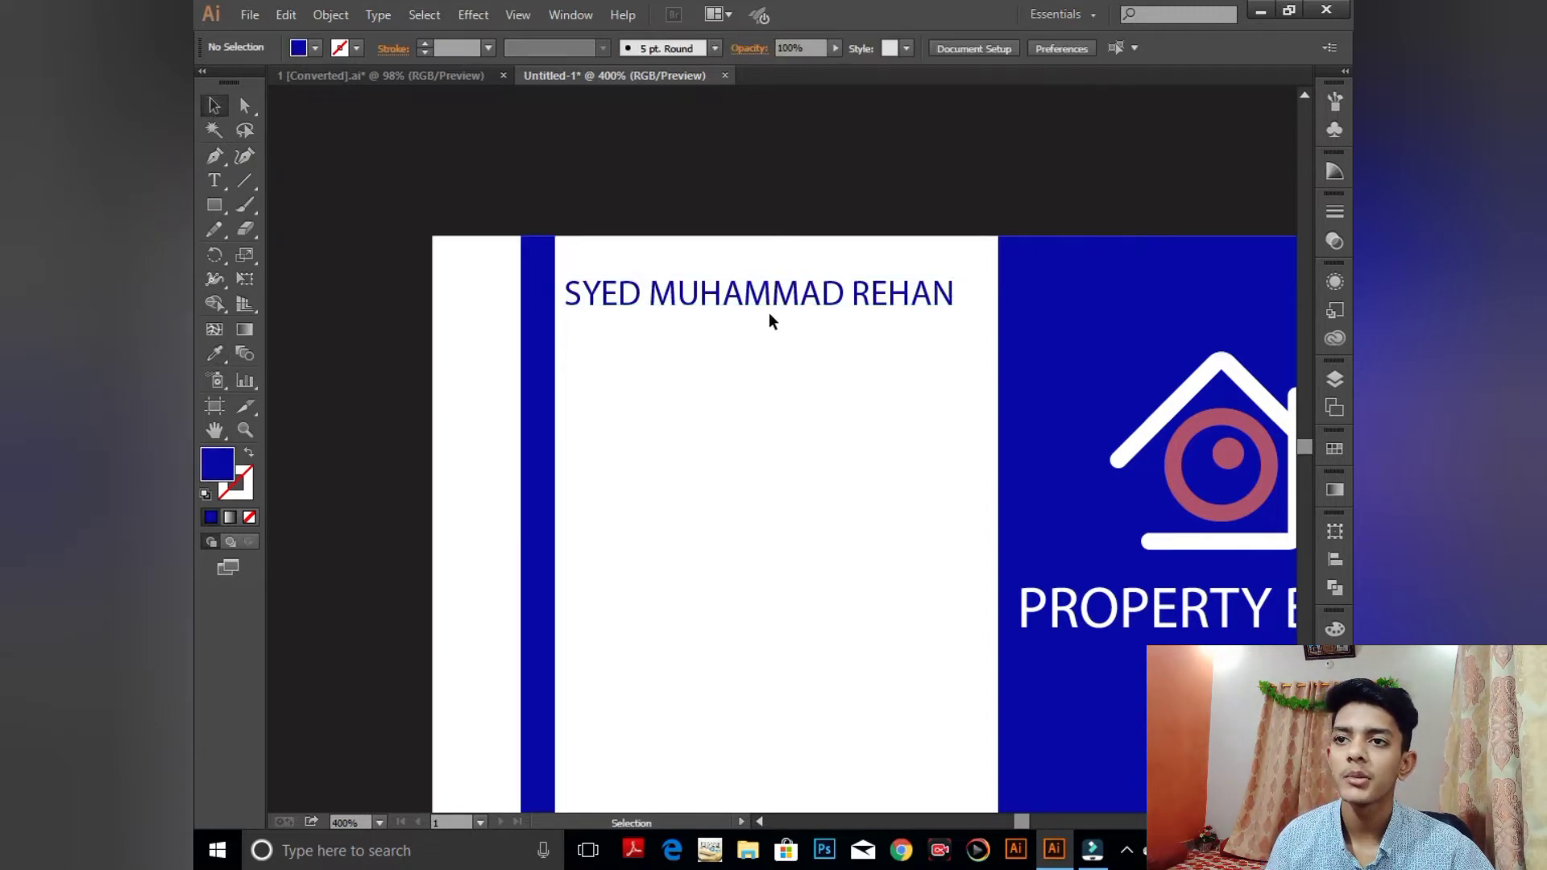
left_click(768, 312)
- Set the name's font to Modern No. 20 after trying Mistral
left_click(806, 48)
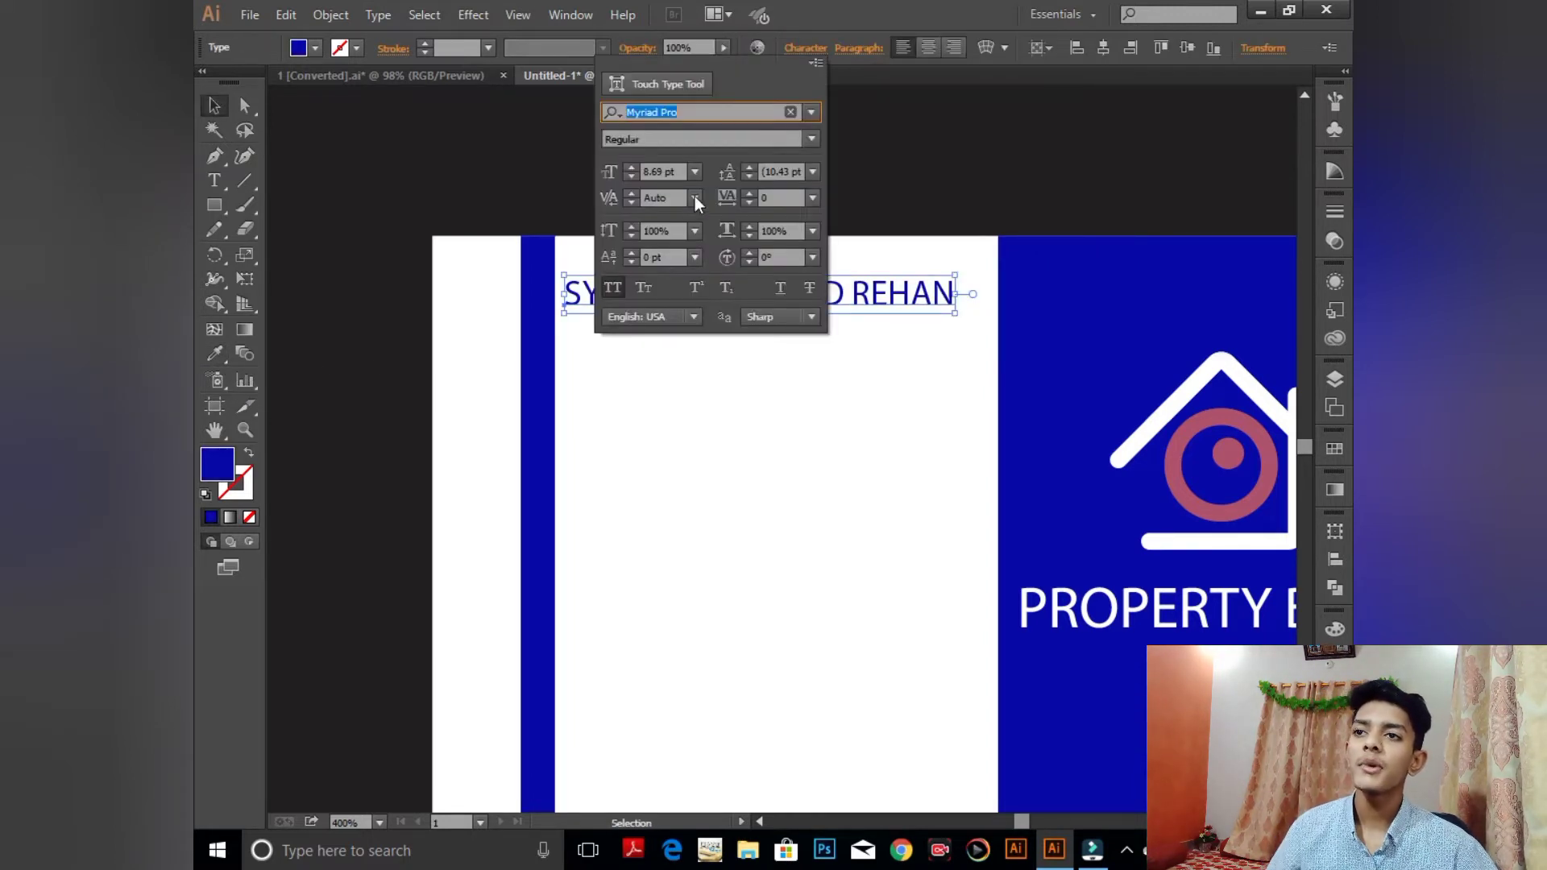
type("Mistral")
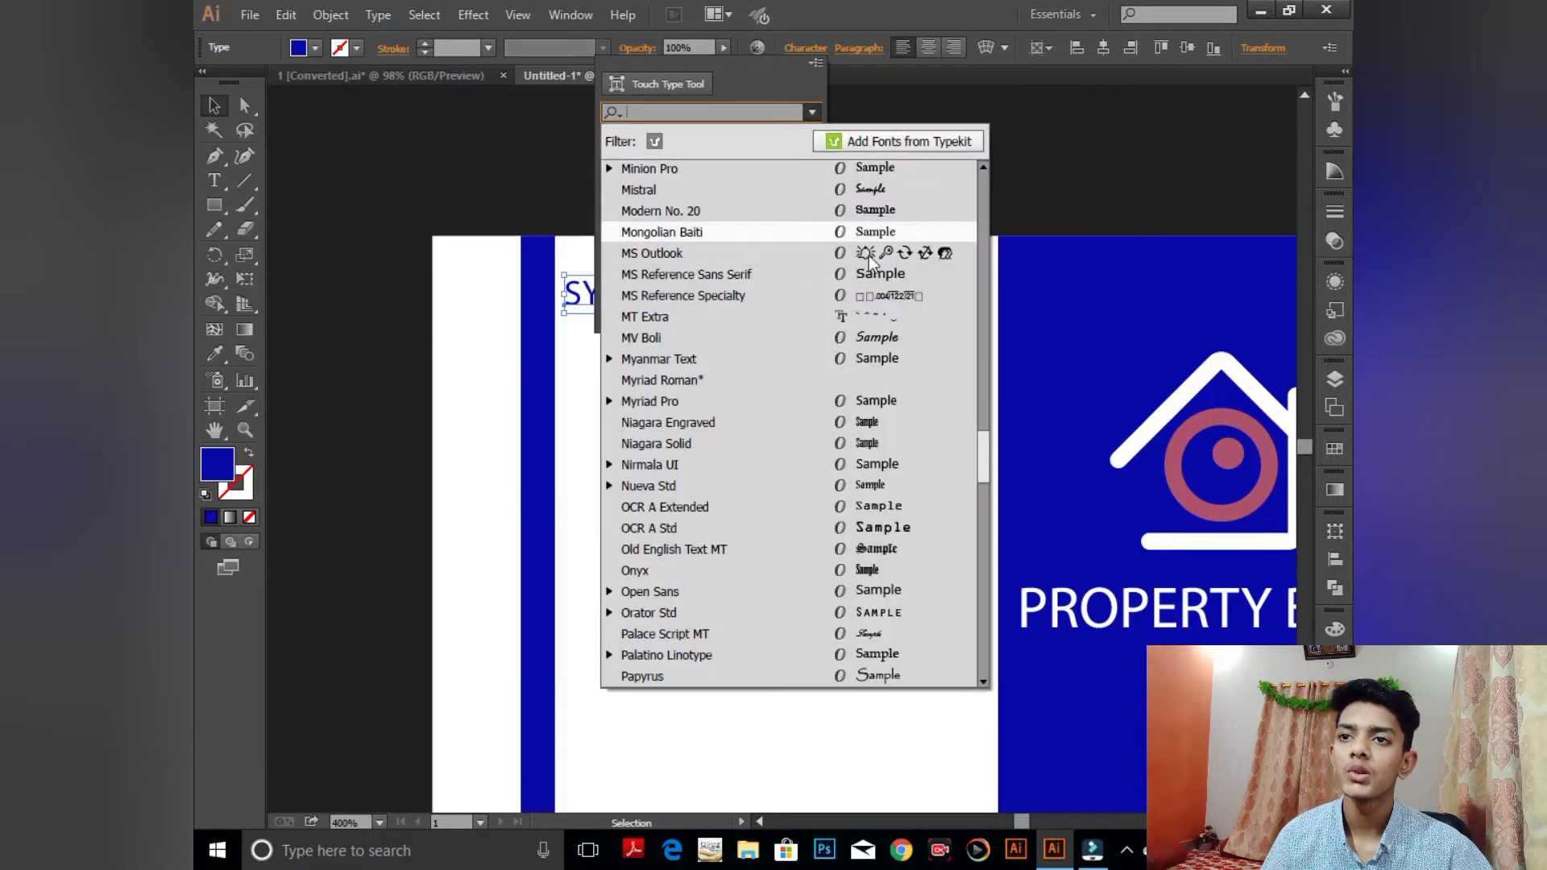
key("Return")
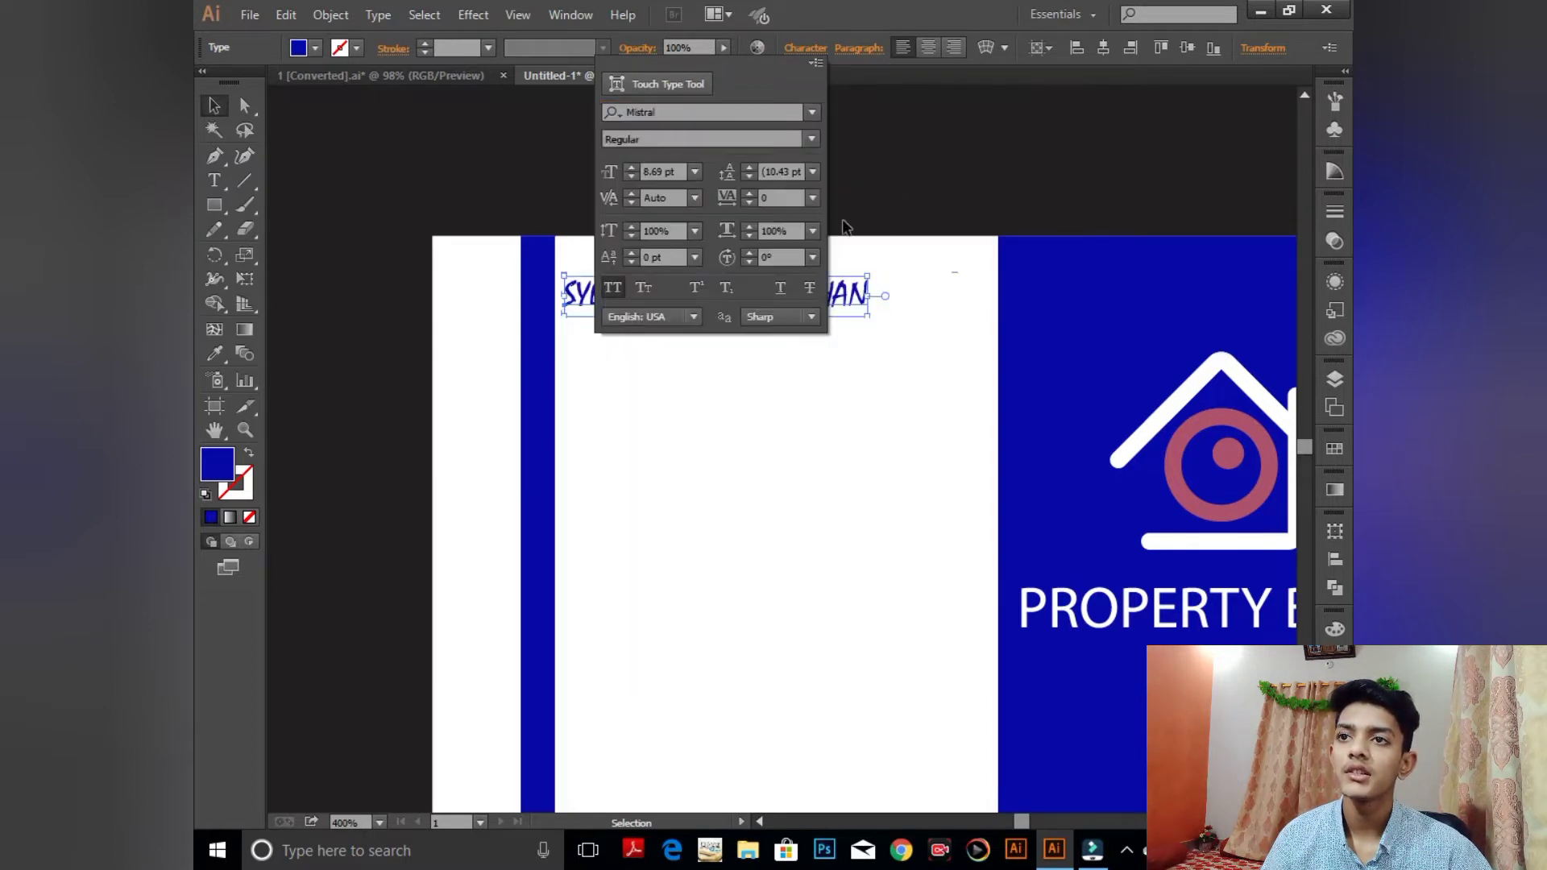
left_click(812, 112)
left_click(874, 210)
left_click(878, 217)
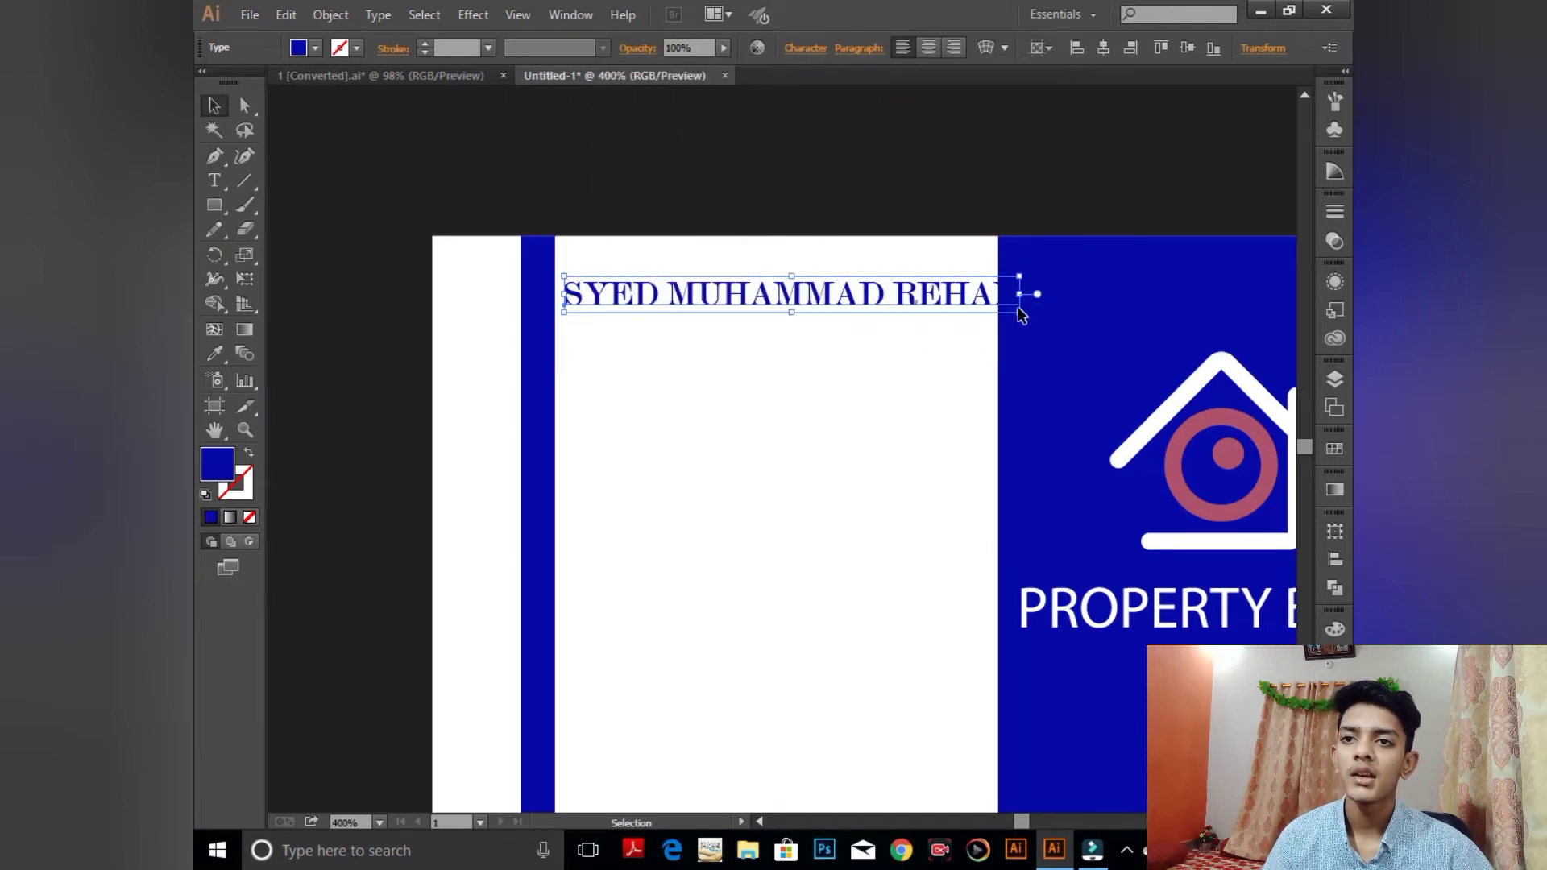
- Resize the name so it fits across the top of the white panel
left_click_drag(1021, 314, 979, 312)
left_click(868, 338)
left_click(870, 302)
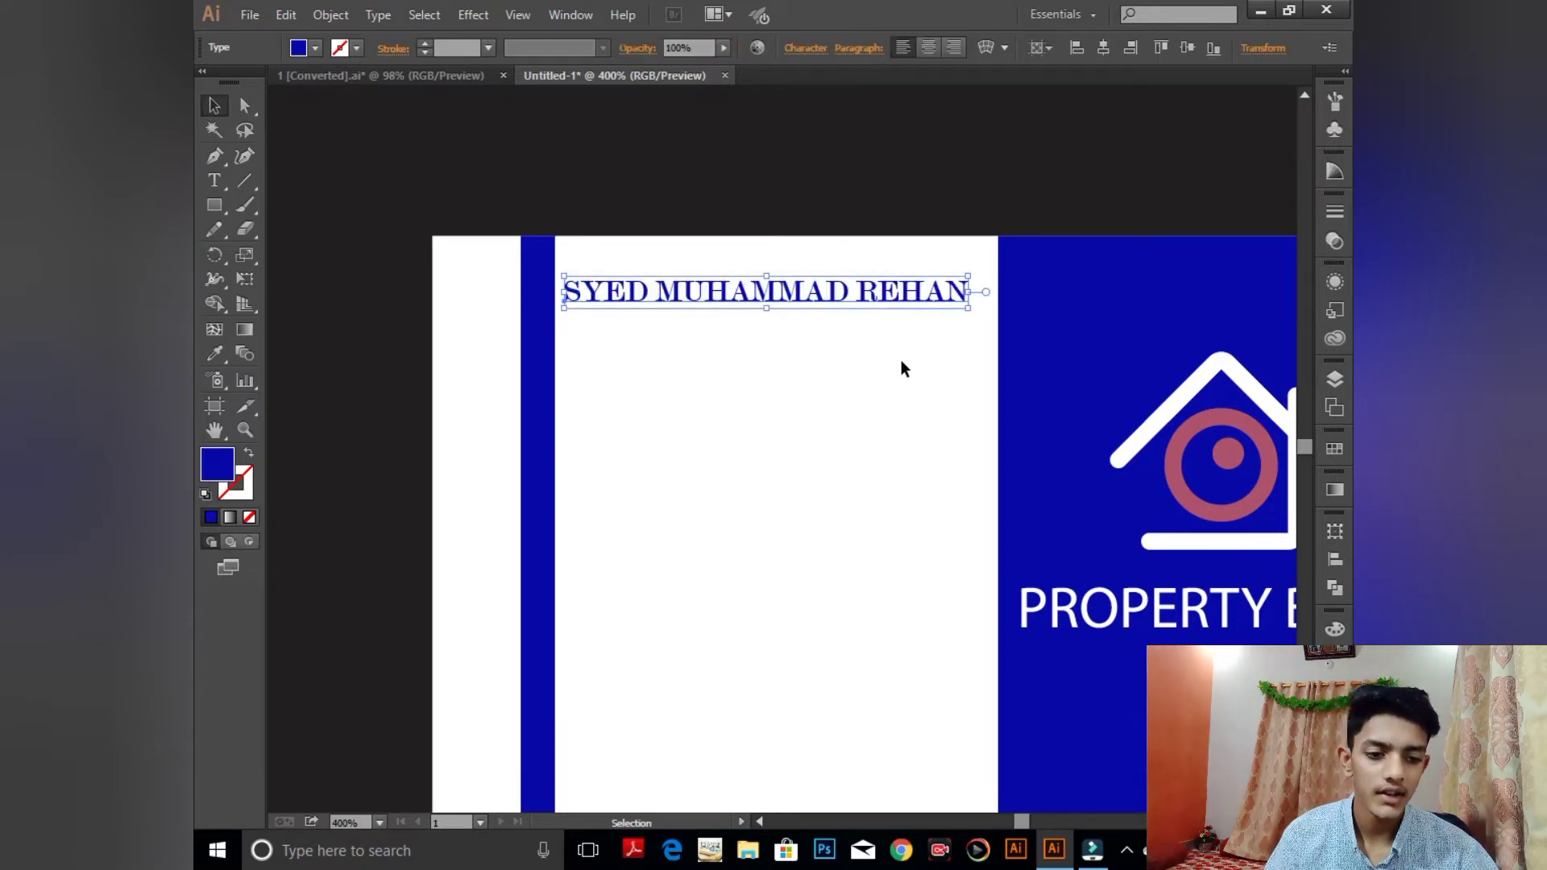
left_click(894, 360)
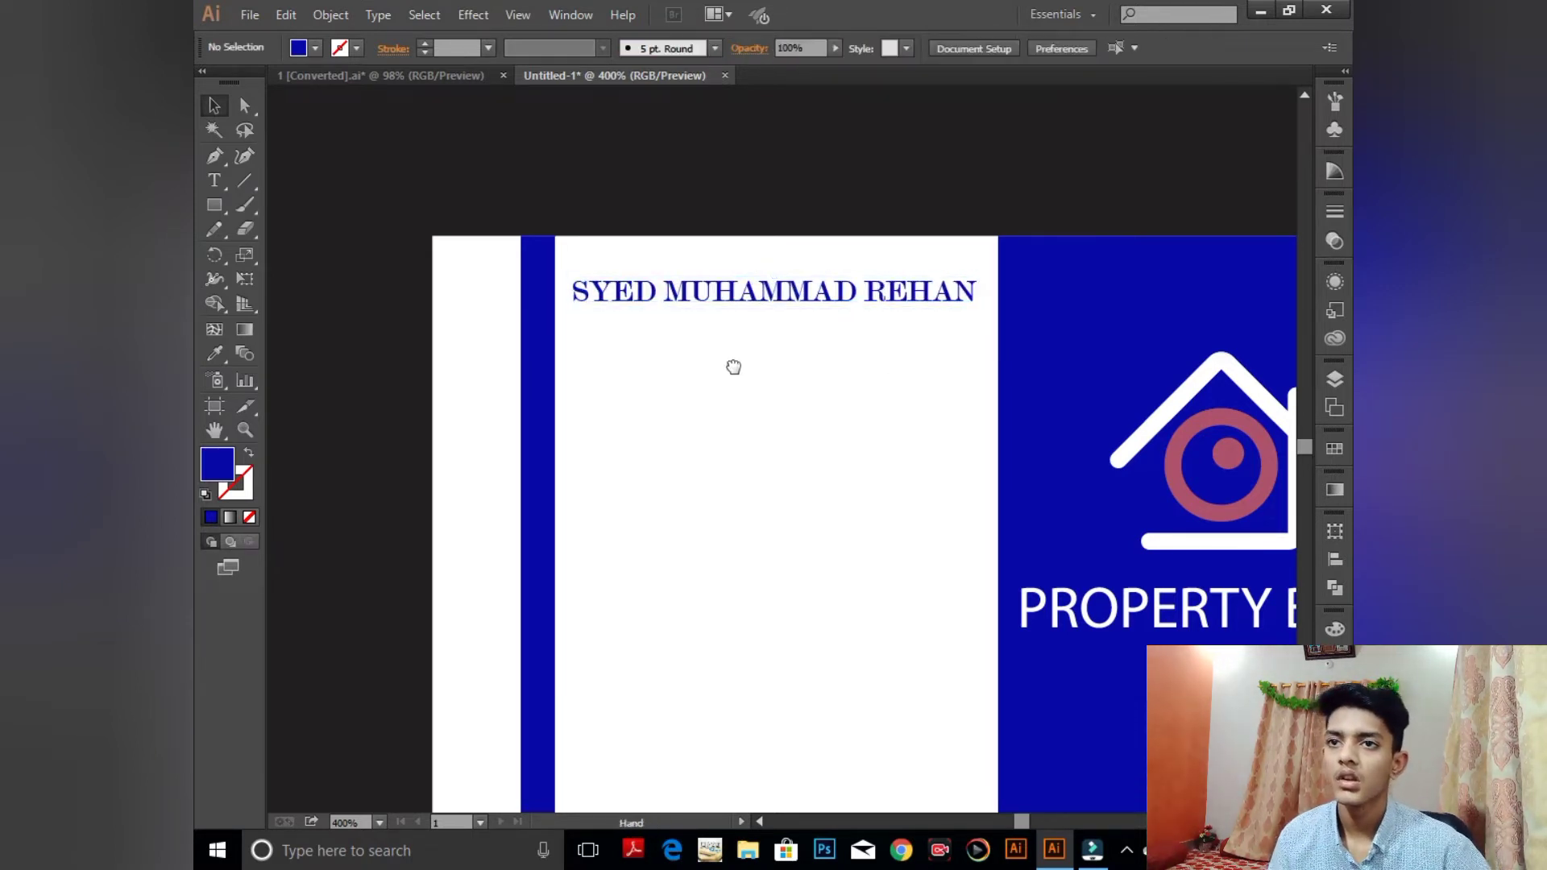
- Draw a small circle about halfway down the blue bar with the Ellipse tool
left_click_drag(733, 366, 753, 273)
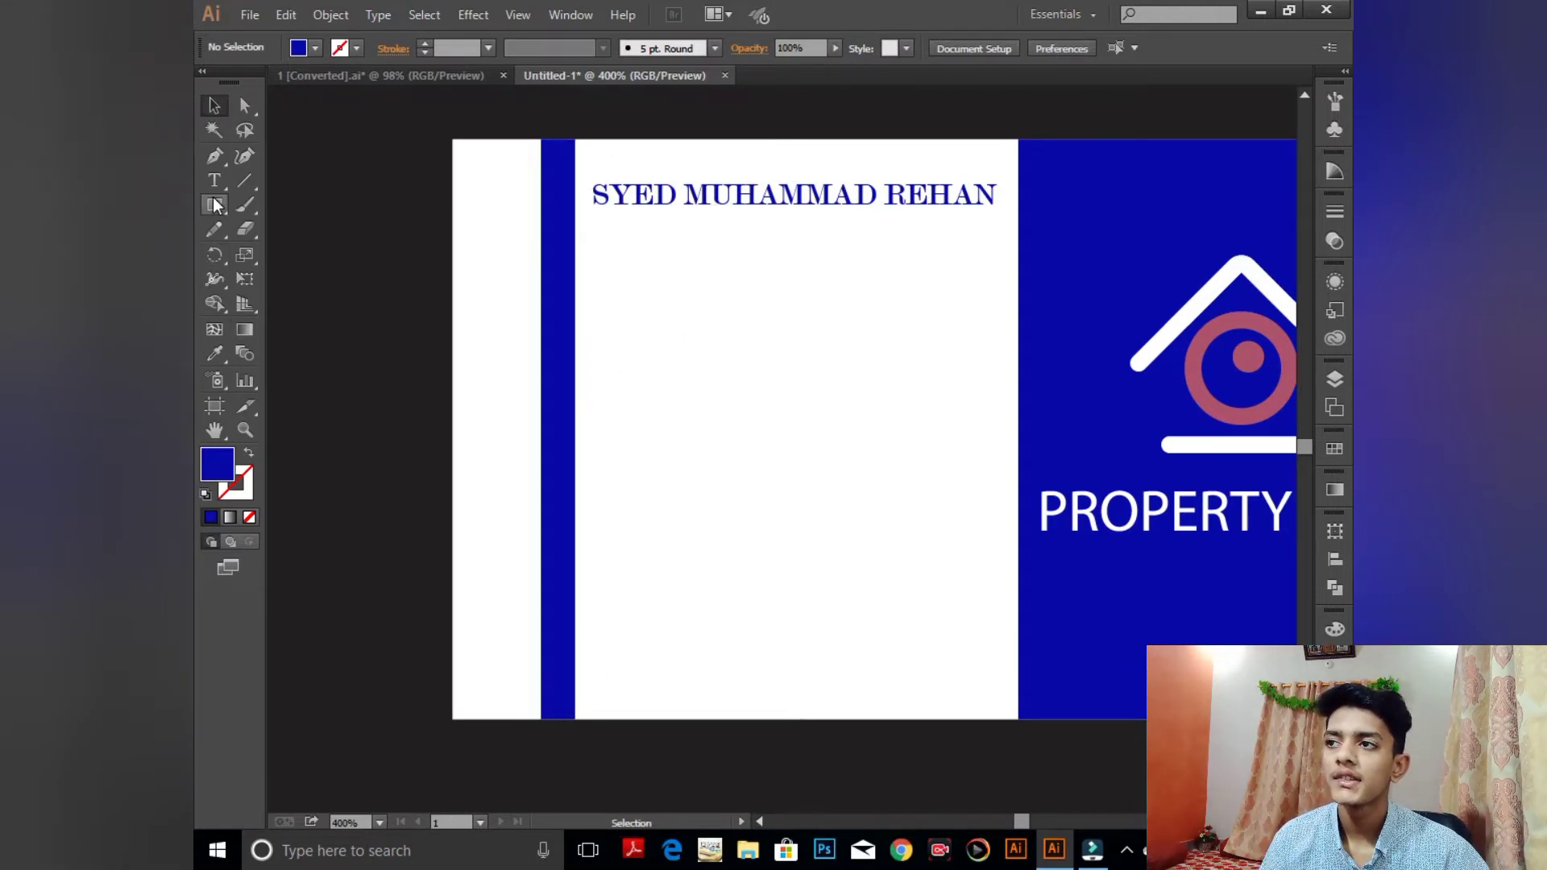
left_click_drag(216, 205, 306, 300)
left_click_drag(212, 205, 284, 263)
key("ctrl+equal")
key("ctrl+equal")
key("ctrl+equal")
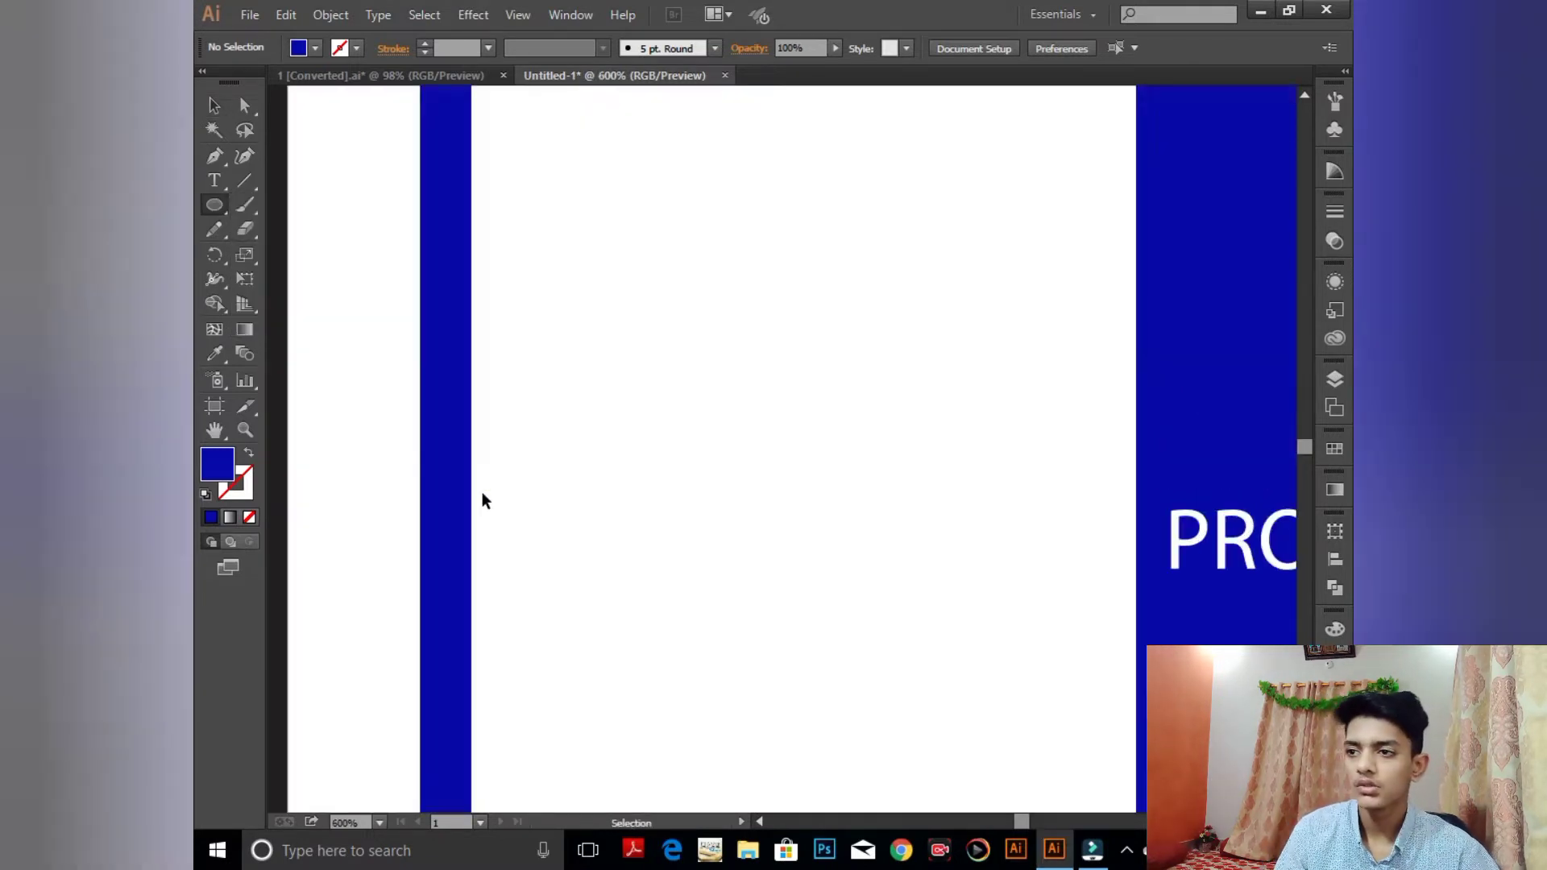
left_click_drag(440, 521, 819, 286)
key("ctrl+minus")
key("ctrl+minus")
key("ctrl+minus")
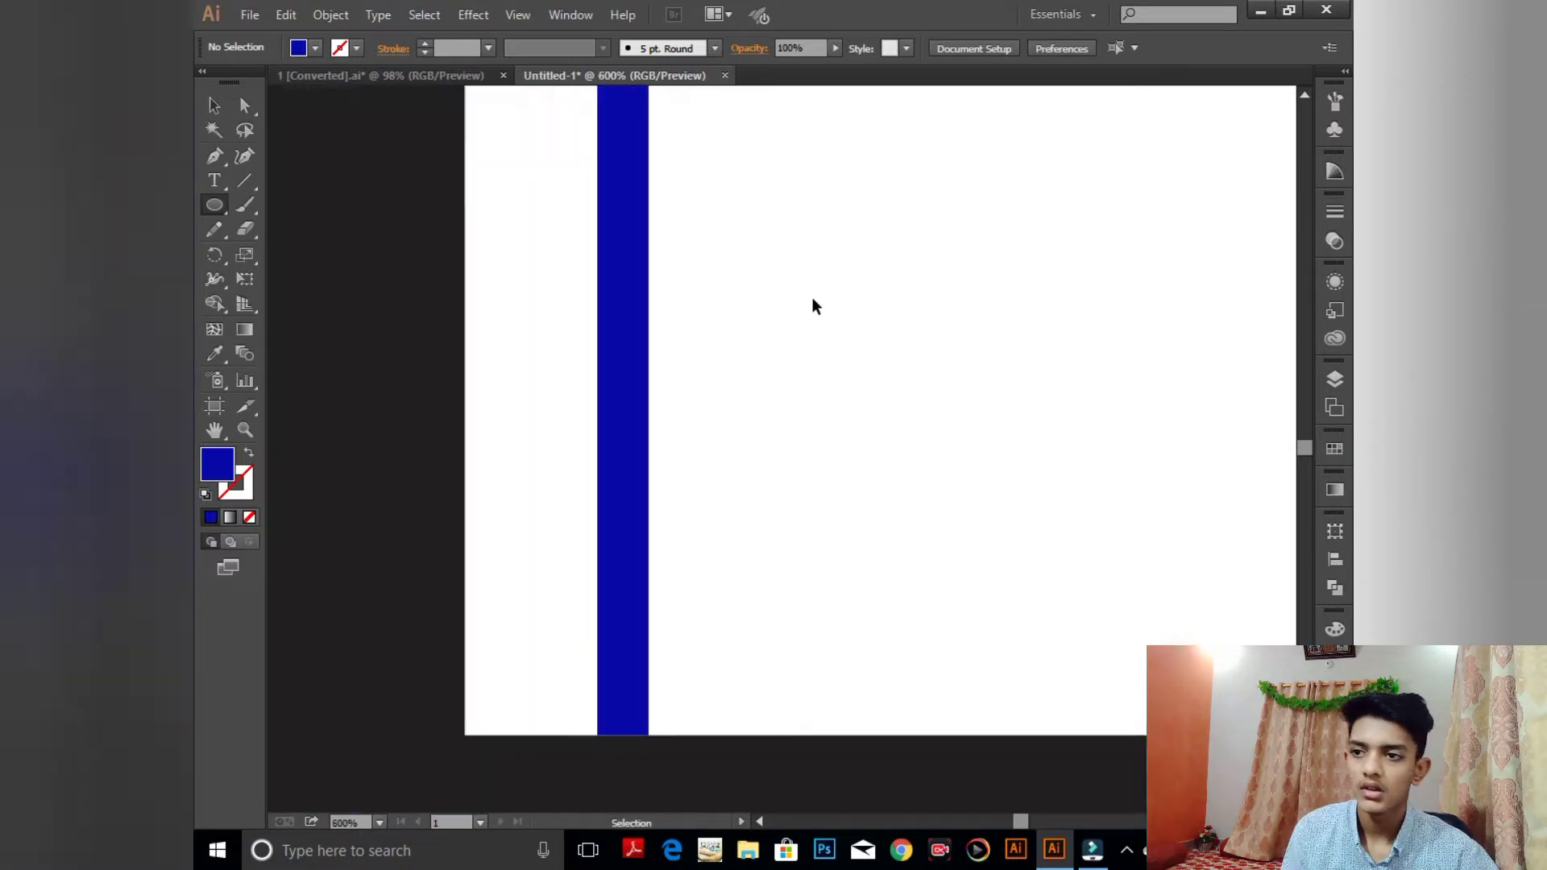
key("ctrl+equal")
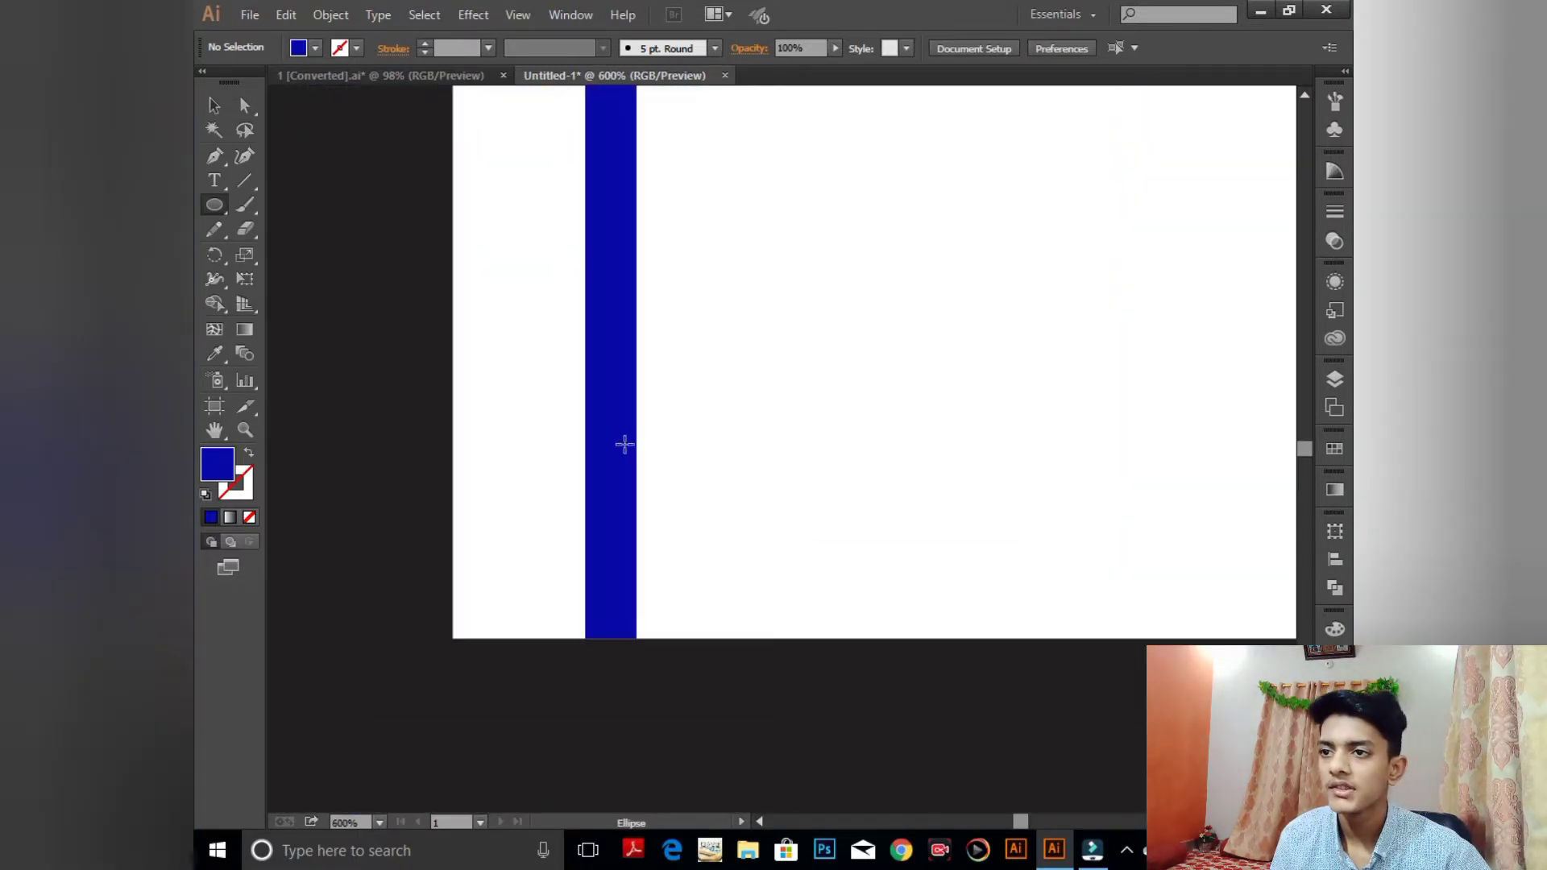
left_click_drag(634, 236, 647, 385)
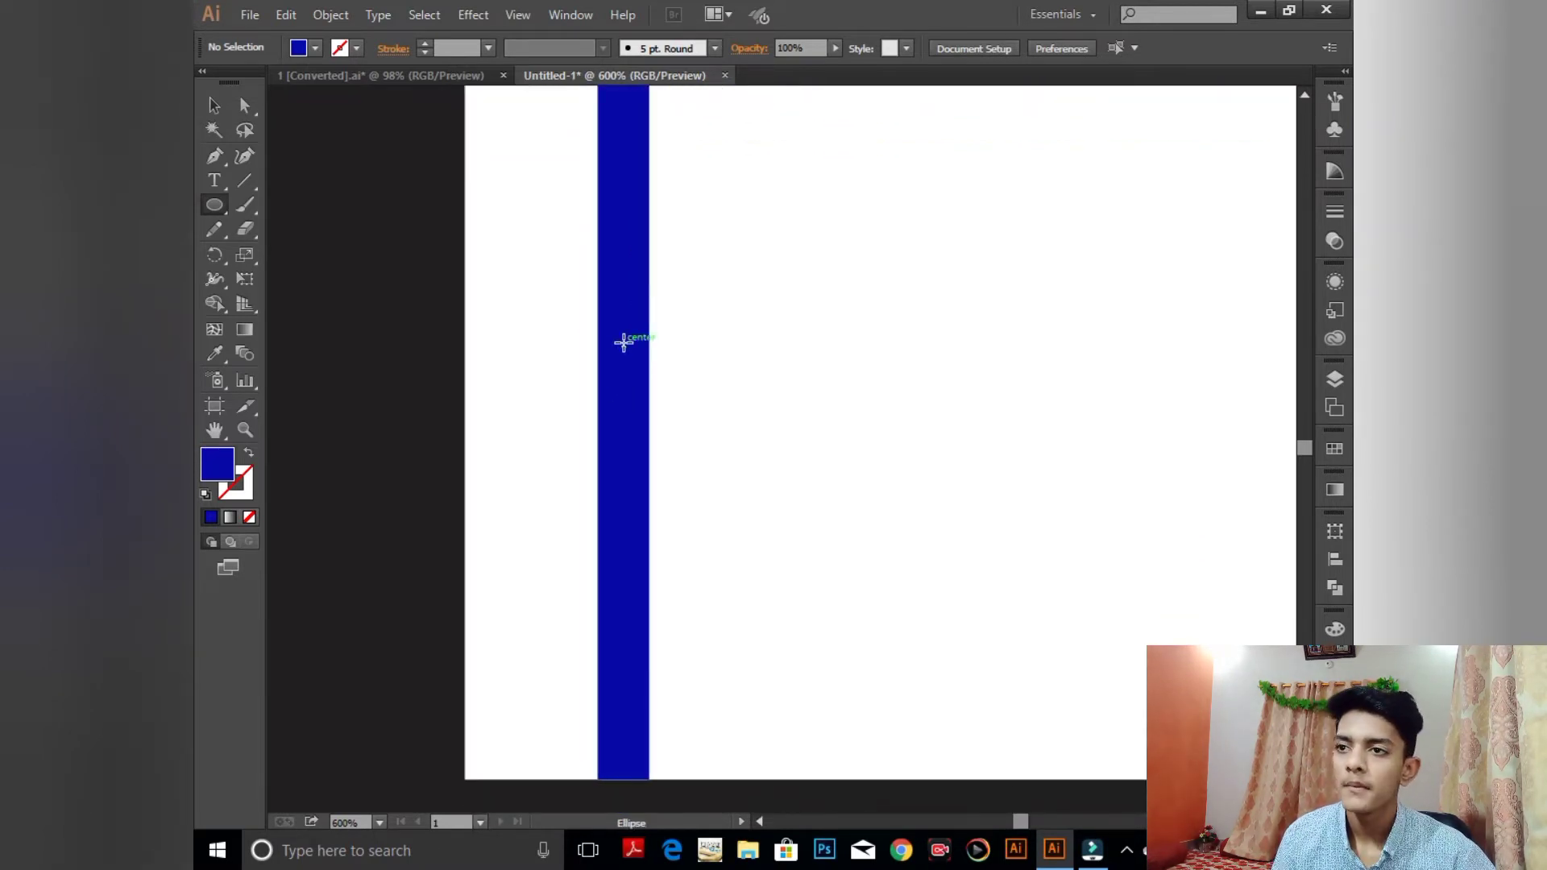
left_click_drag(623, 343, 622, 390)
left_click_drag(617, 452, 636, 480)
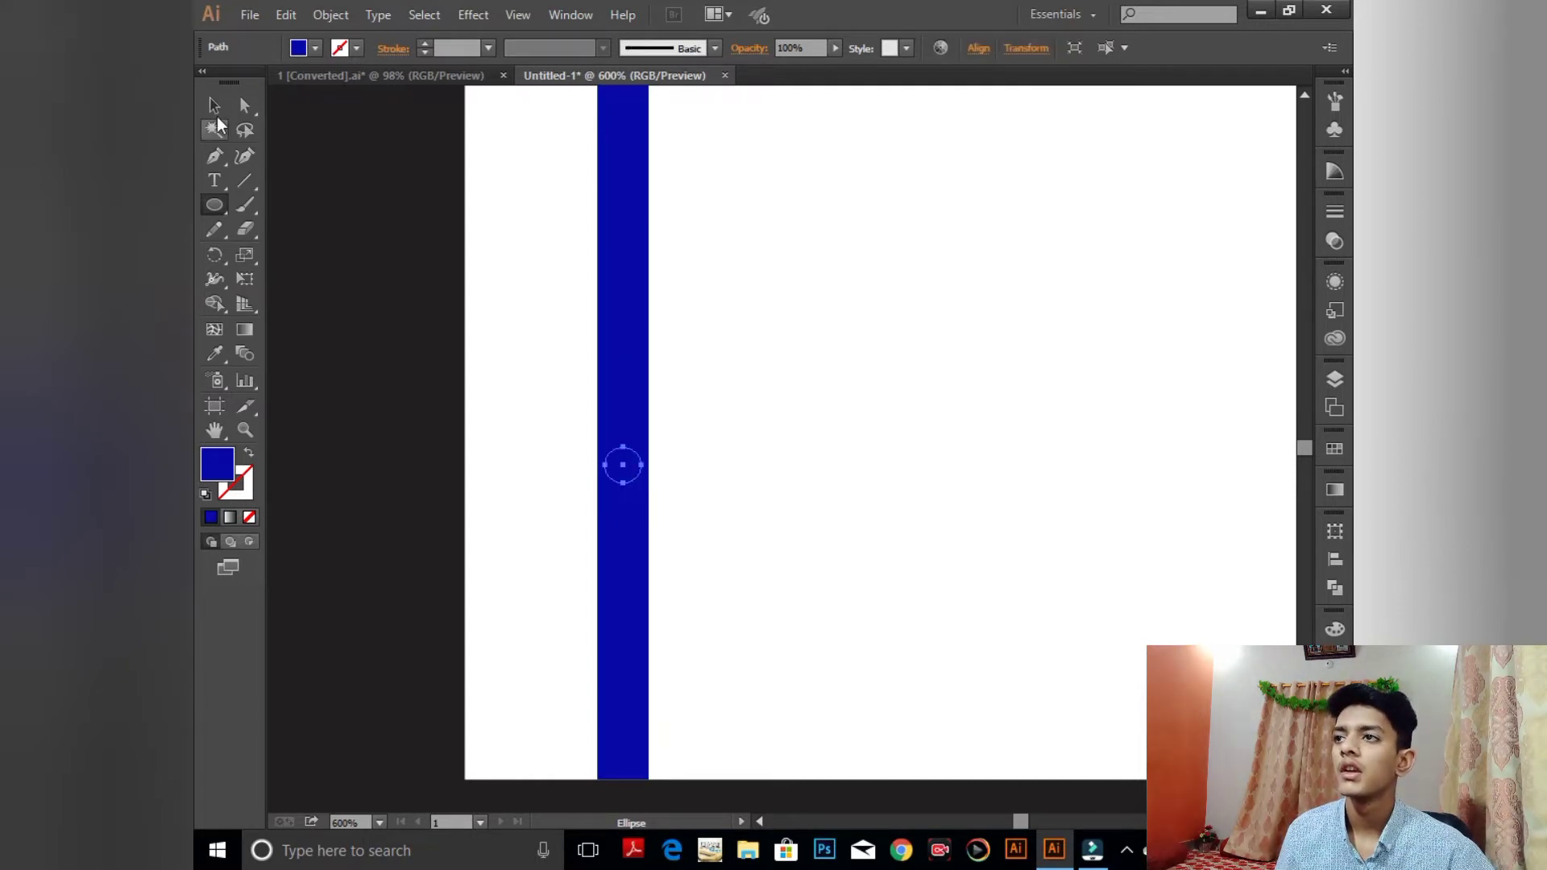
- Place a second circle lower on the bar, lock the blue bar, and select both circles
key("v")
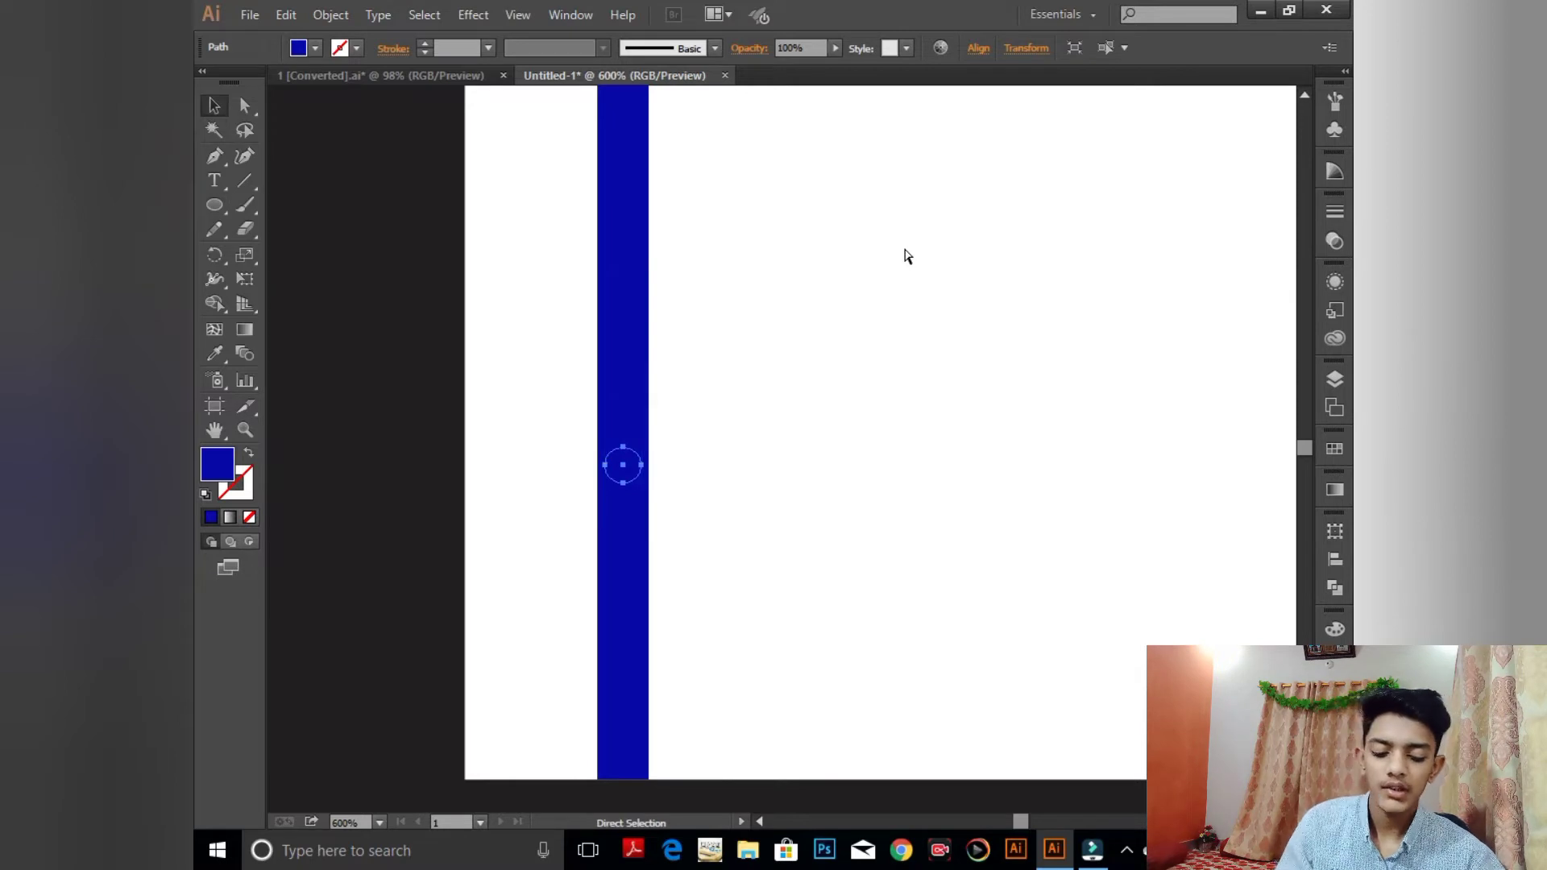
key("Down")
key("Down")
key("Down")
key("Down")
key("Down")
key("Down")
key("Down")
key("Down")
key("Down")
key("Down")
key("Down")
key("Down")
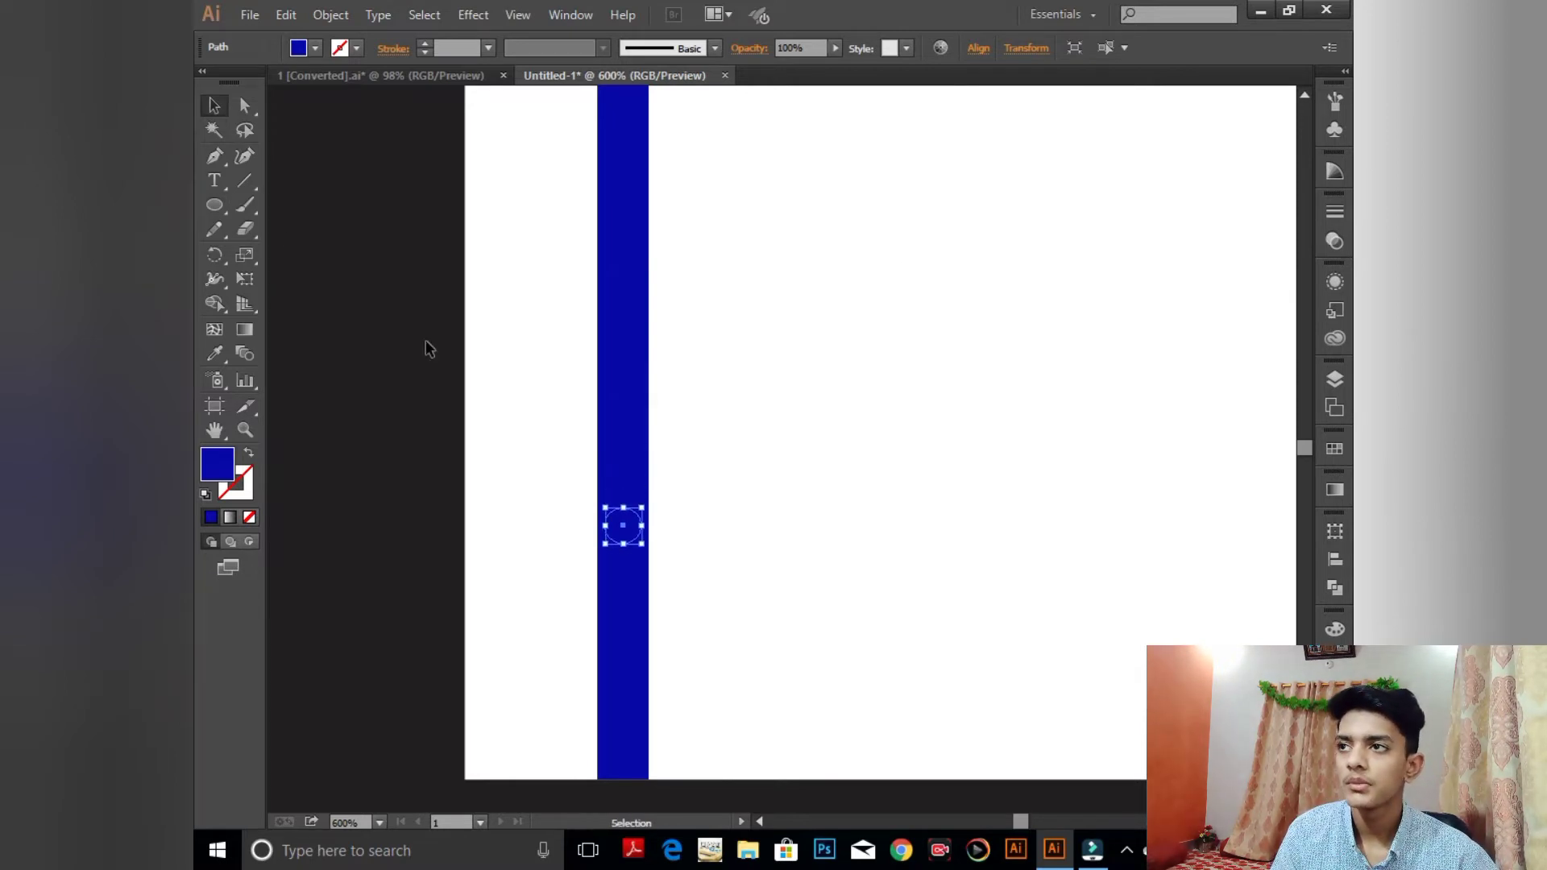
left_click(641, 208)
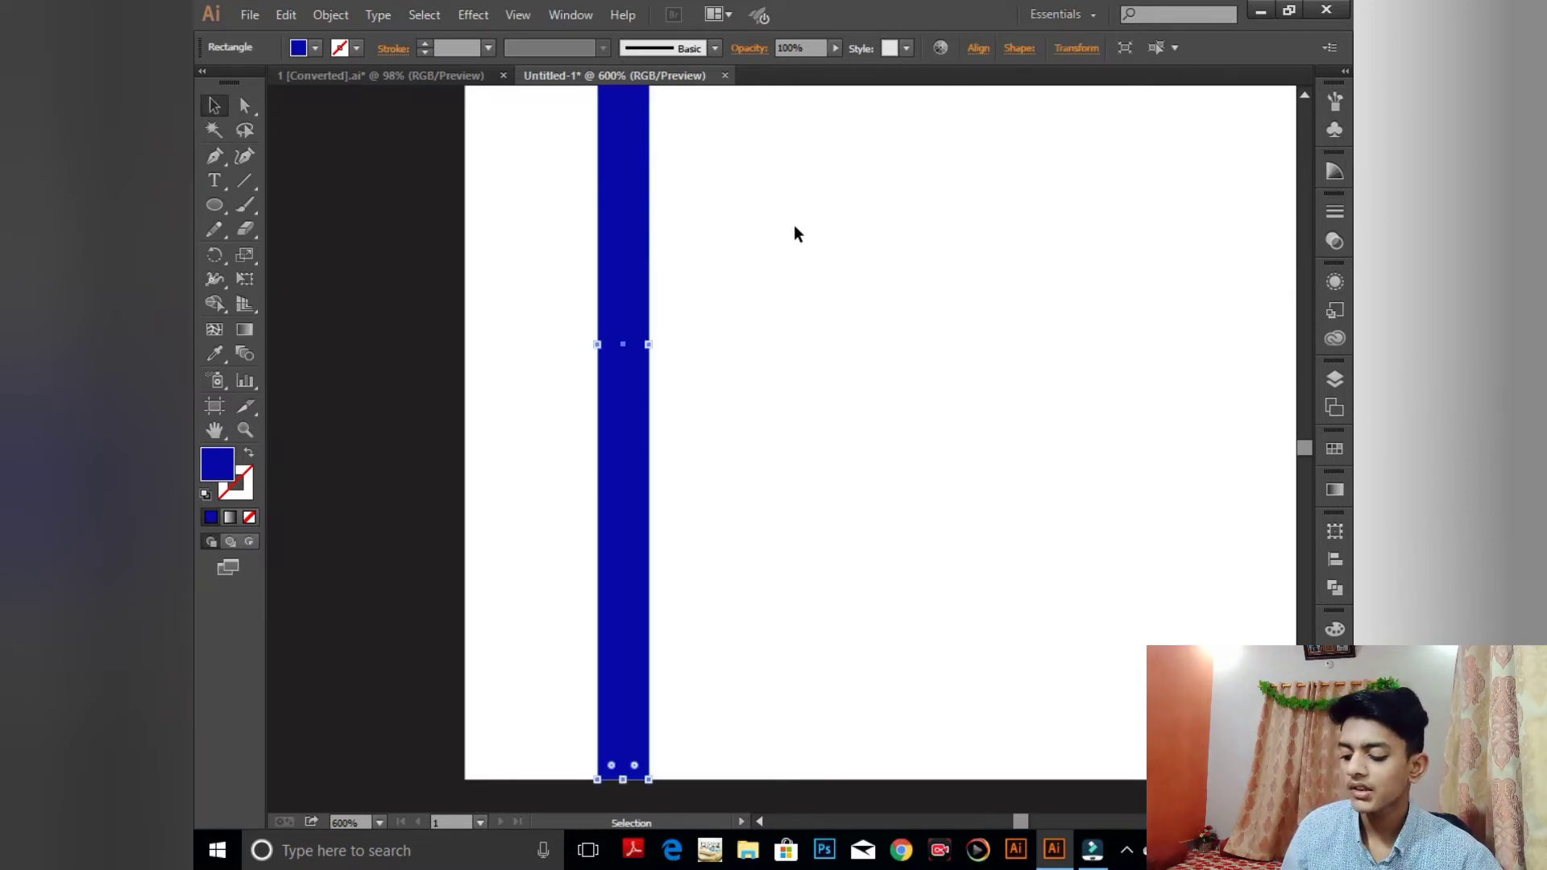
key("ctrl+2")
left_click_drag(475, 271, 733, 501)
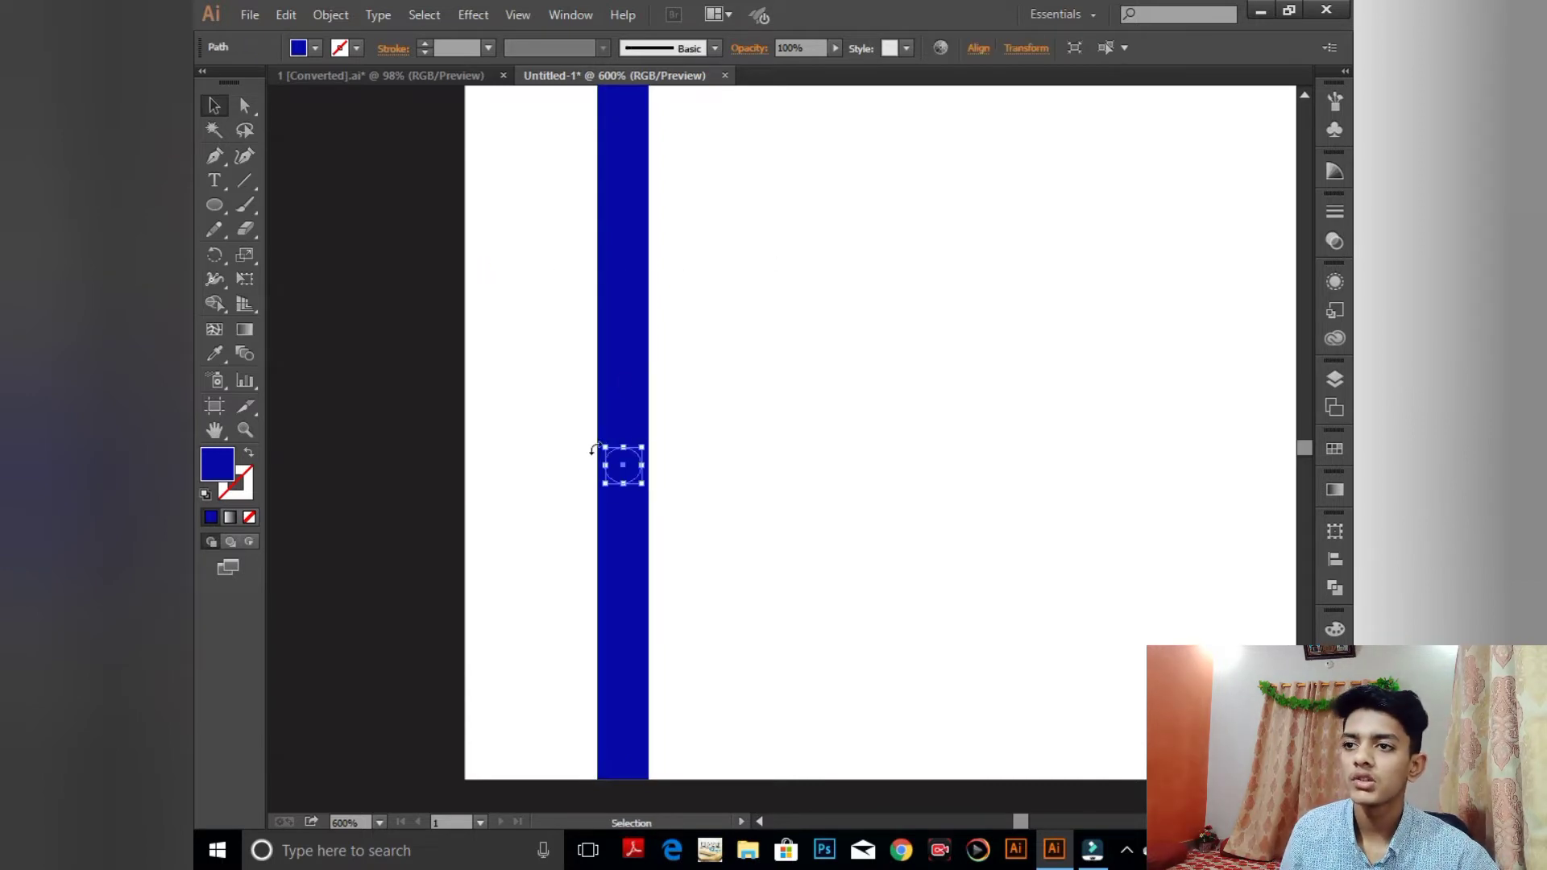
left_click_drag(505, 349, 801, 722)
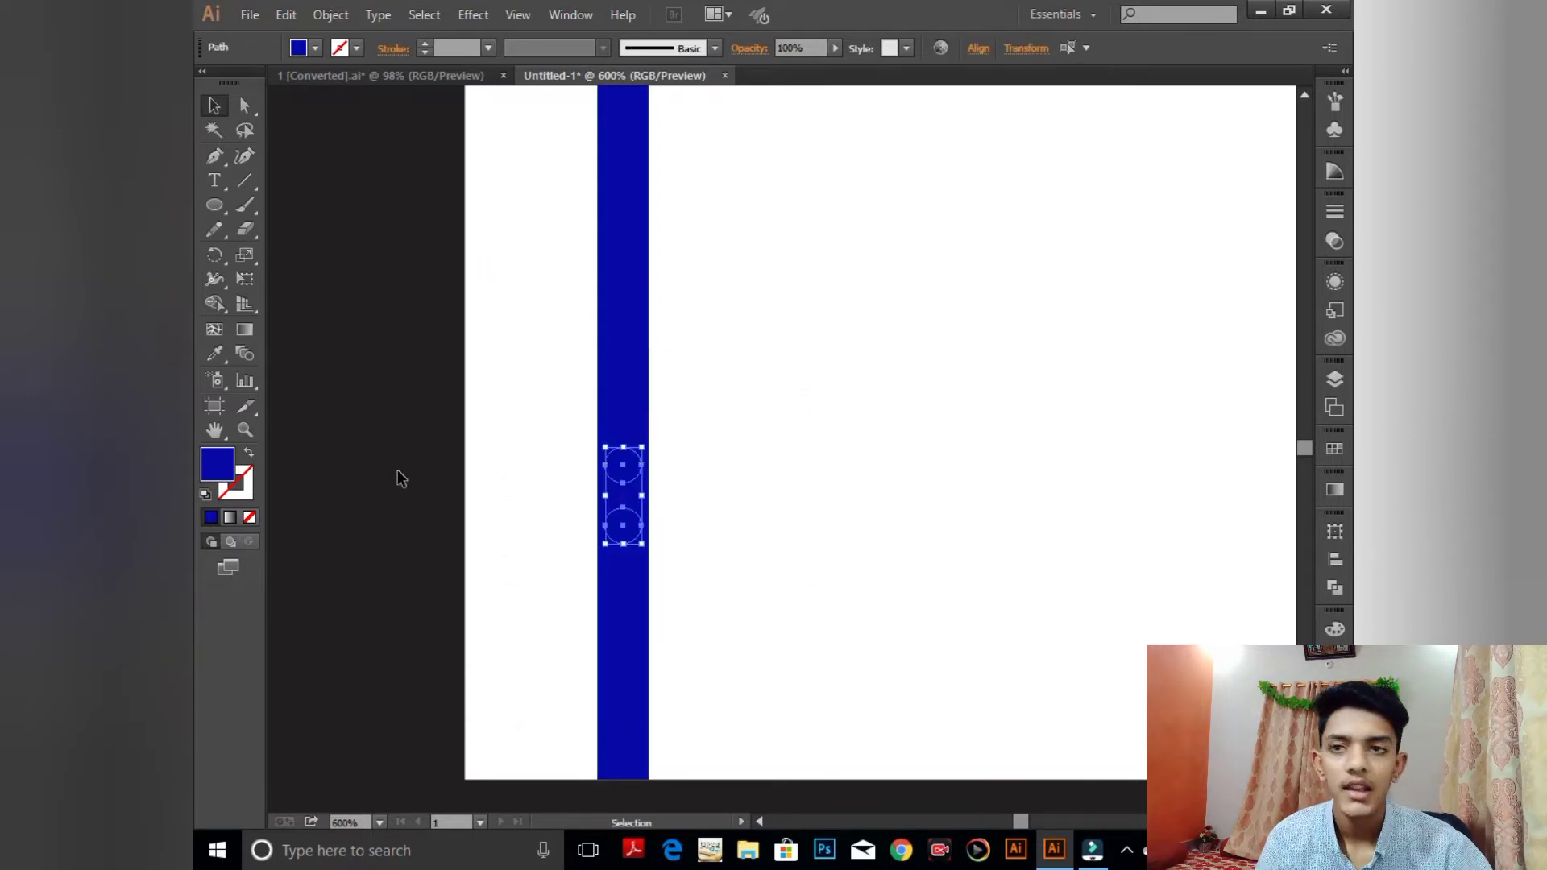
- Make both circles white and nudge the lower one further down the bar
left_click(214, 353)
left_click(975, 389)
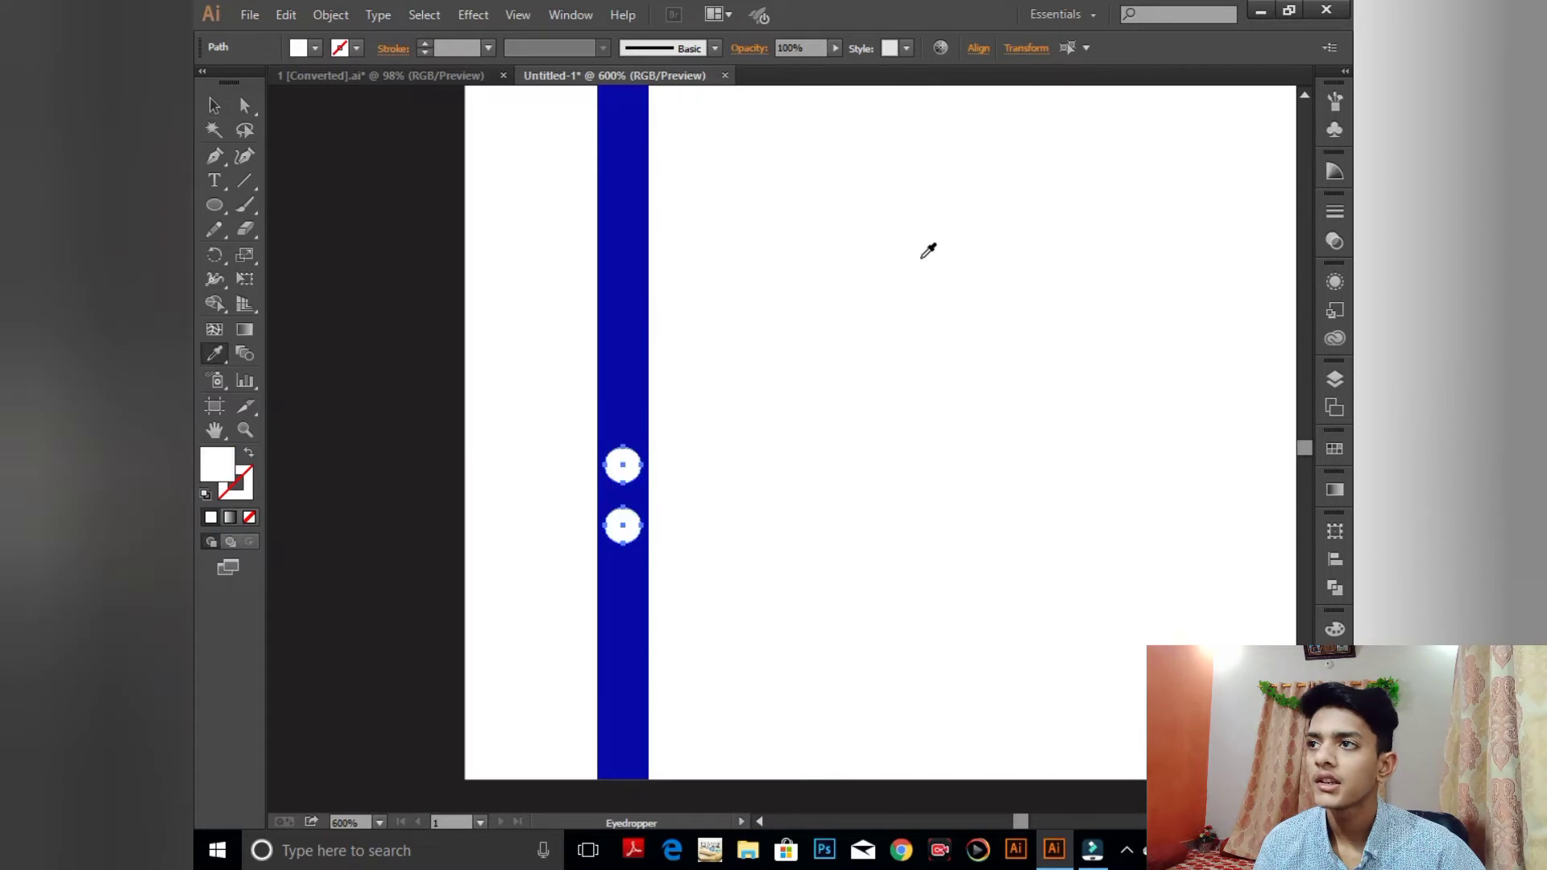
left_click(215, 111)
left_click(901, 403)
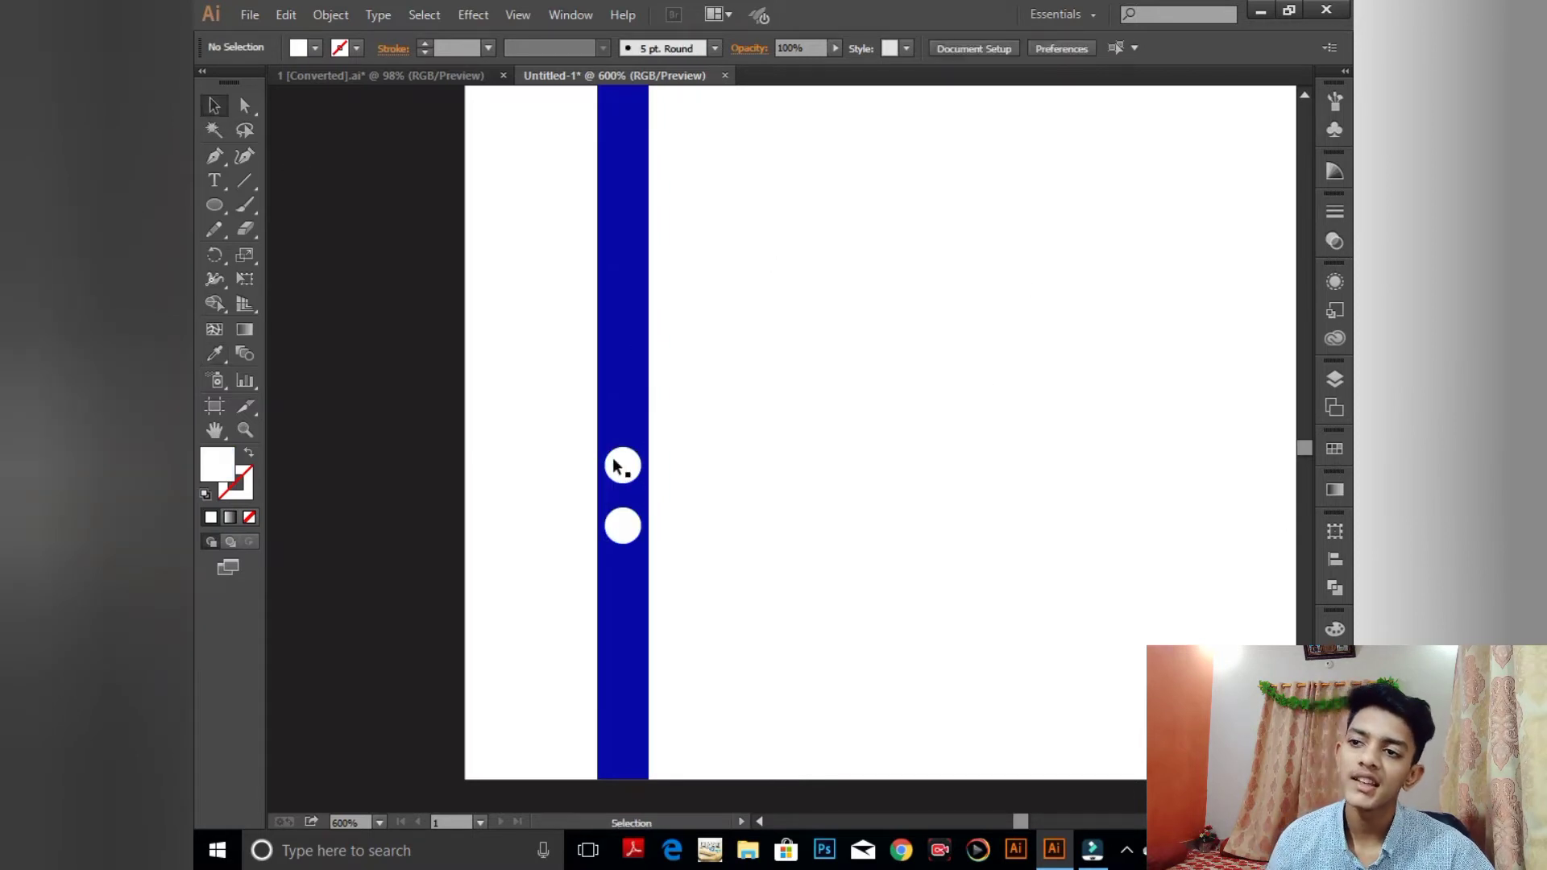
left_click(625, 525)
key("Down")
key("Down")
key("Down")
key("Down")
key("Down")
key("Down")
key("Down")
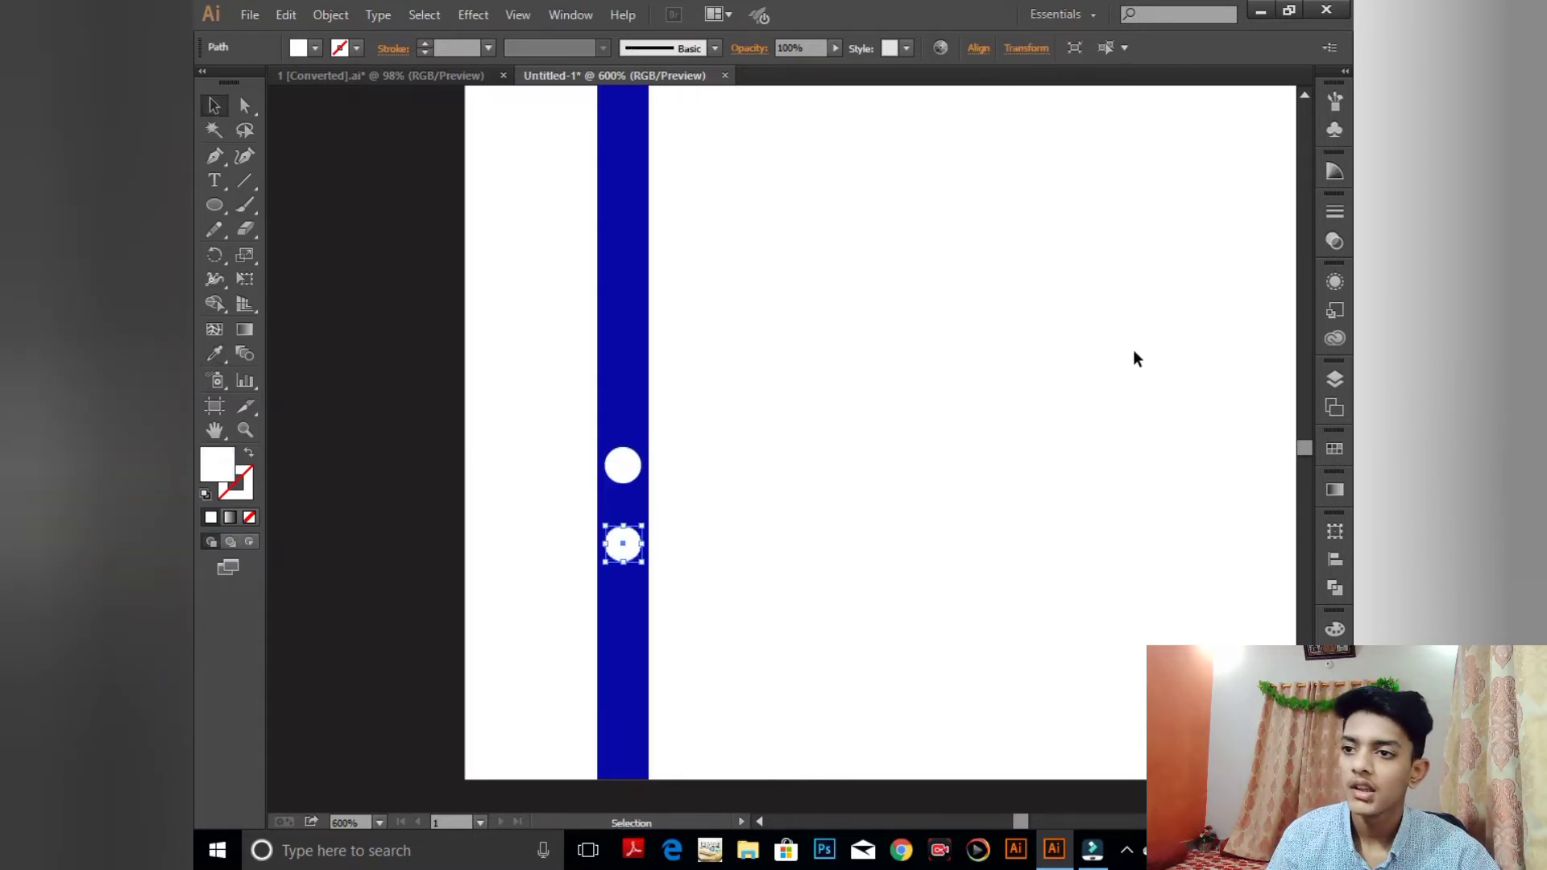
key("Down")
key("Down")
key("Down")
key("Down")
key("Down")
left_click(1135, 358)
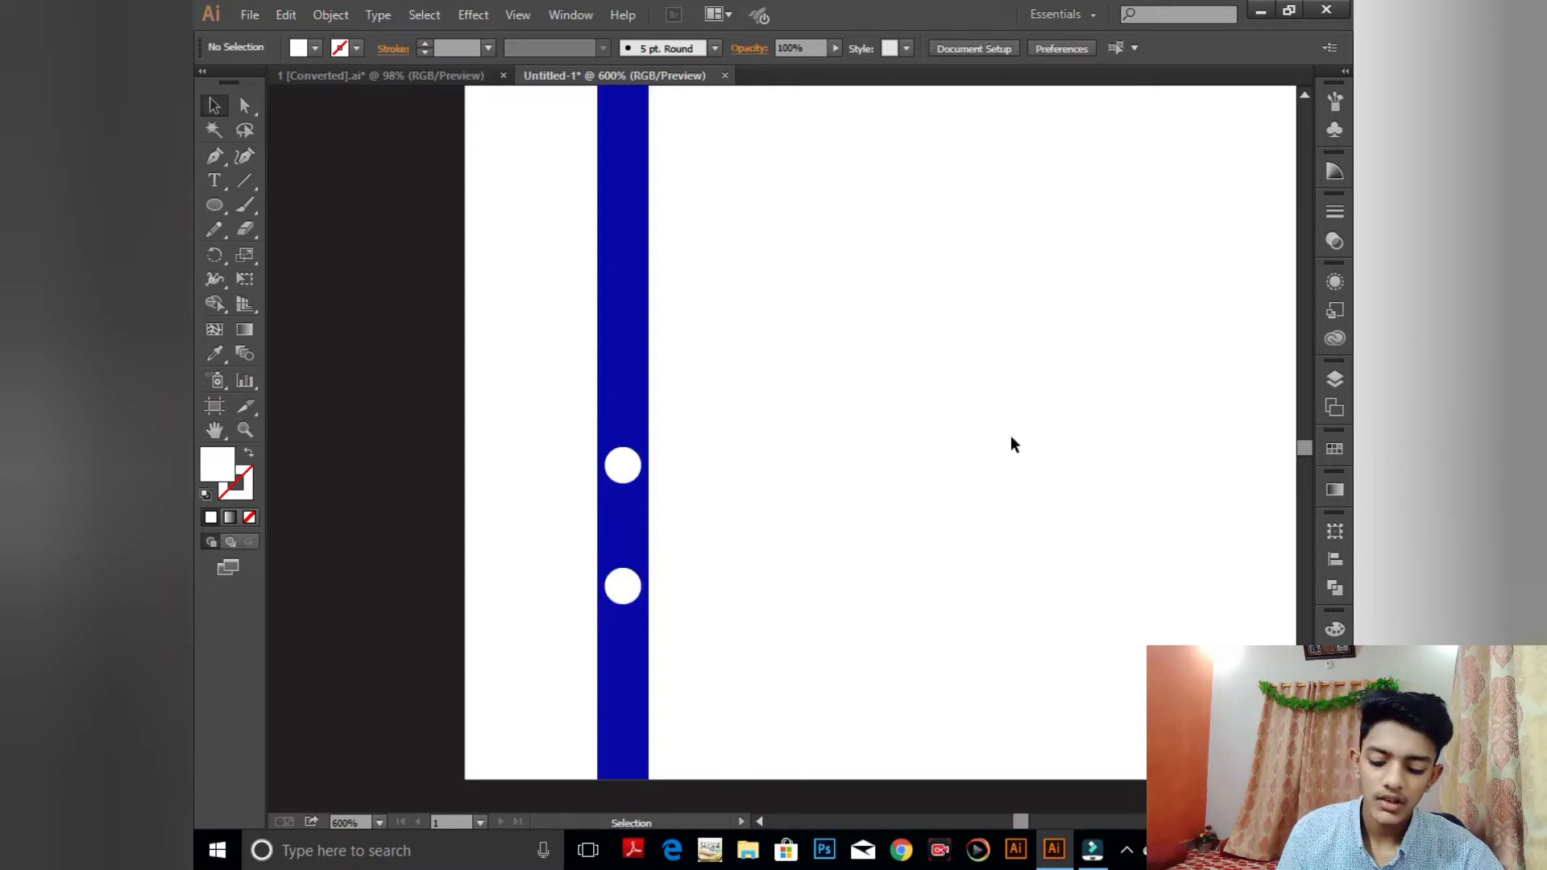
- Create a W and an L as separate text objects on the pasteboard
left_click(213, 179)
left_click(612, 468)
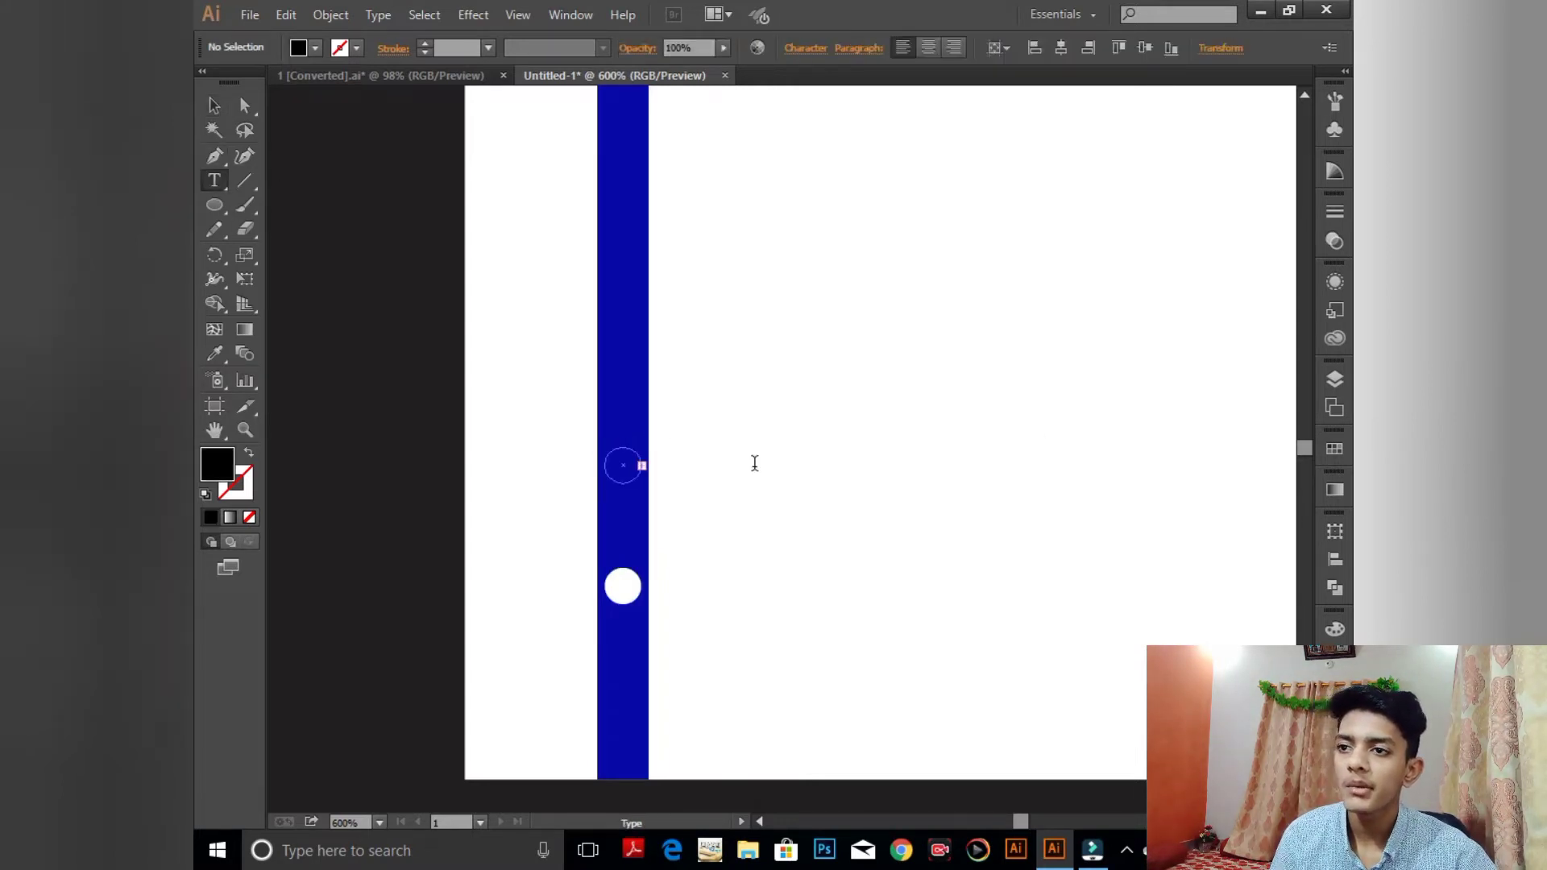
key("ctrl+z")
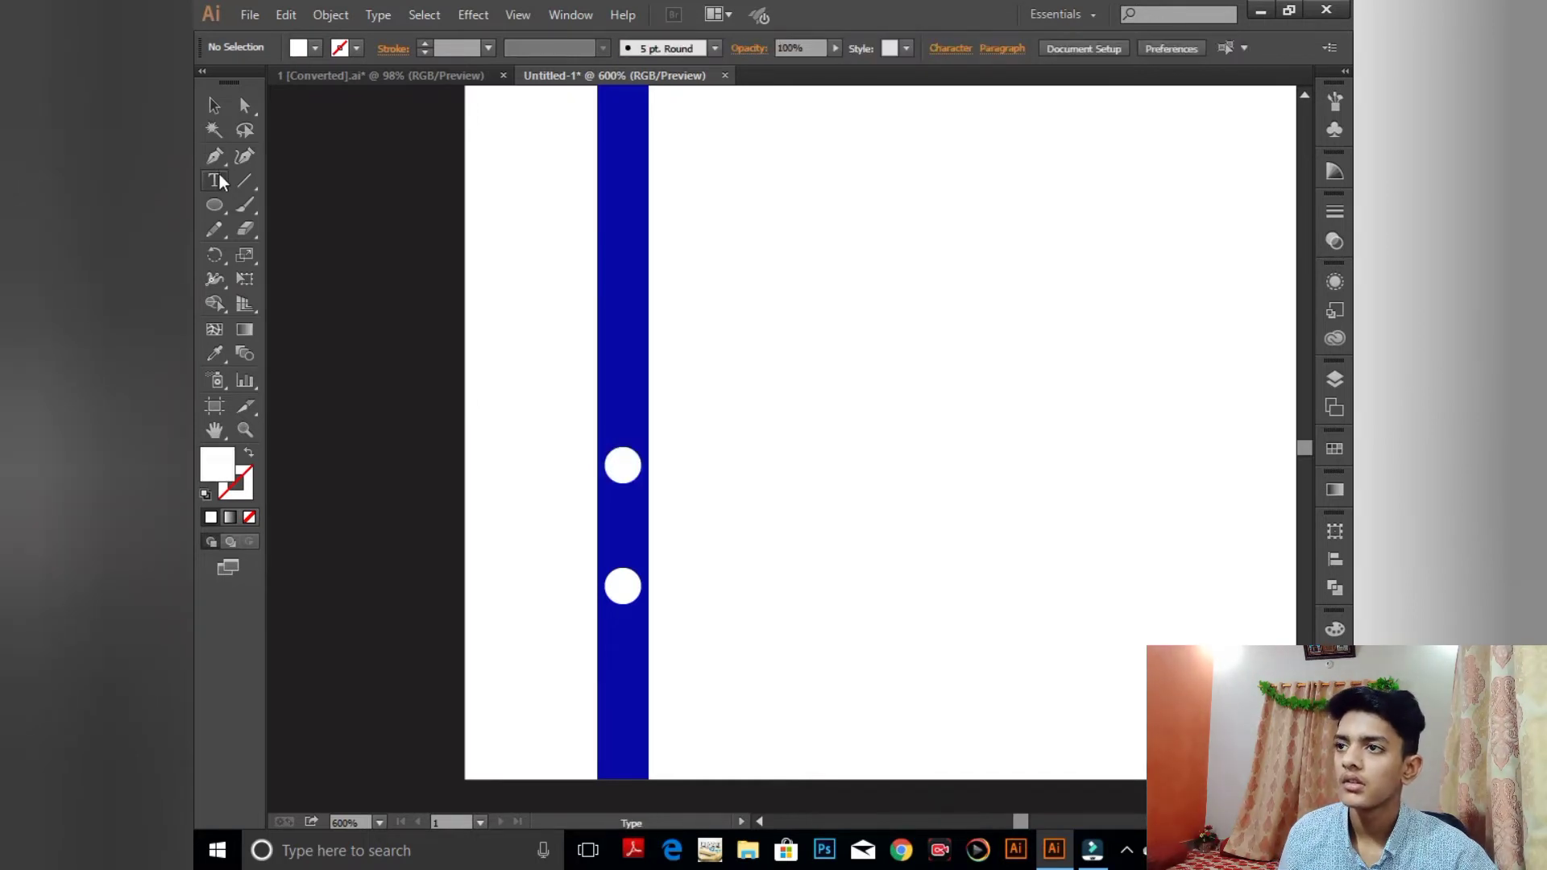
left_click(216, 179)
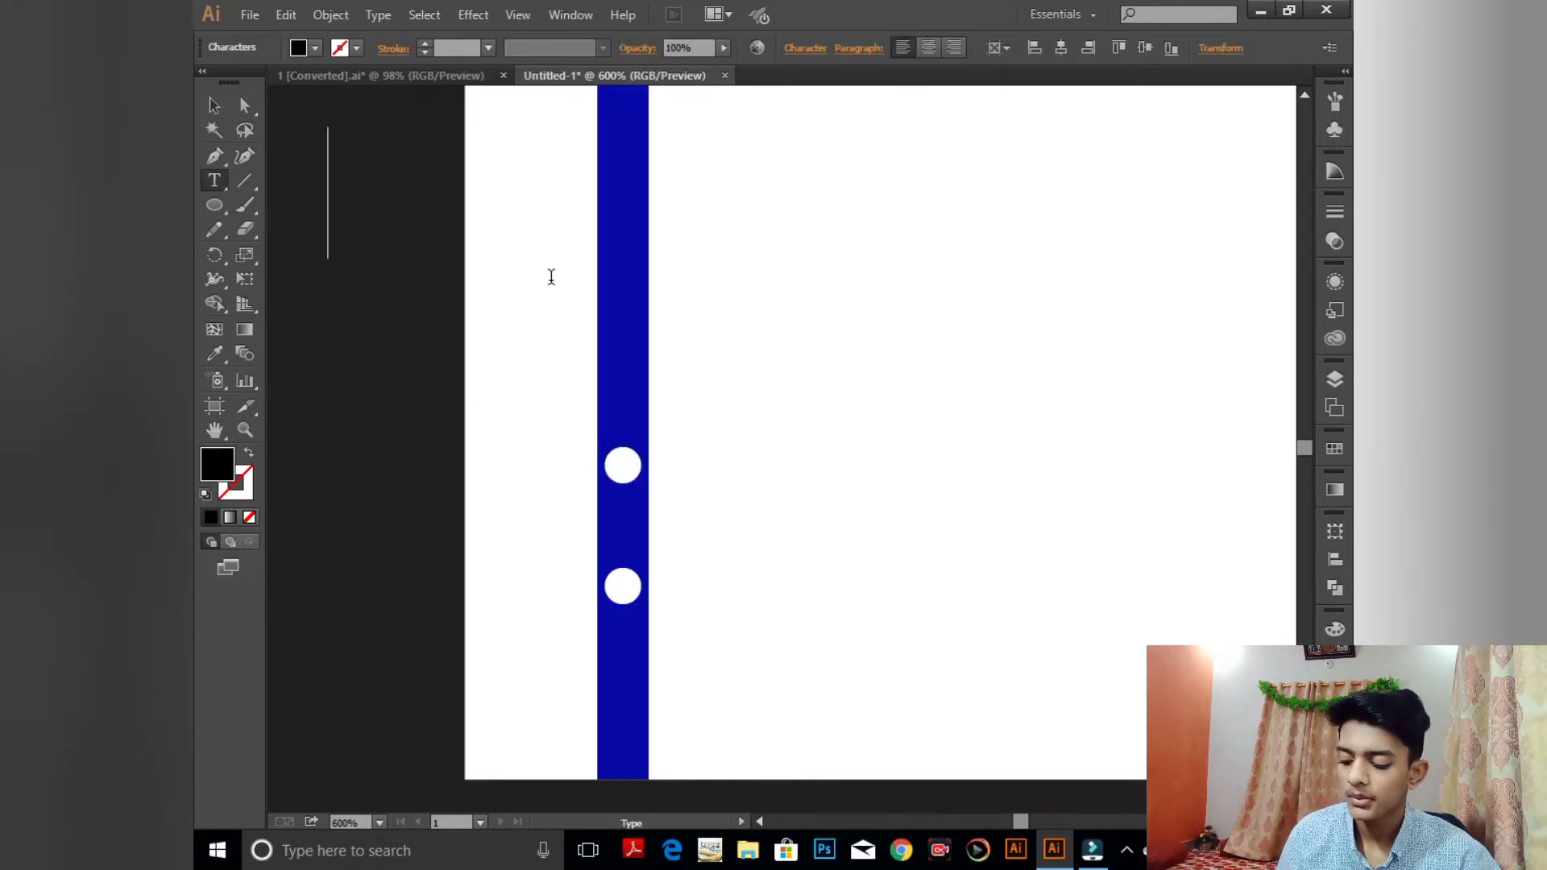
left_click(331, 232)
type("W")
left_click(213, 106)
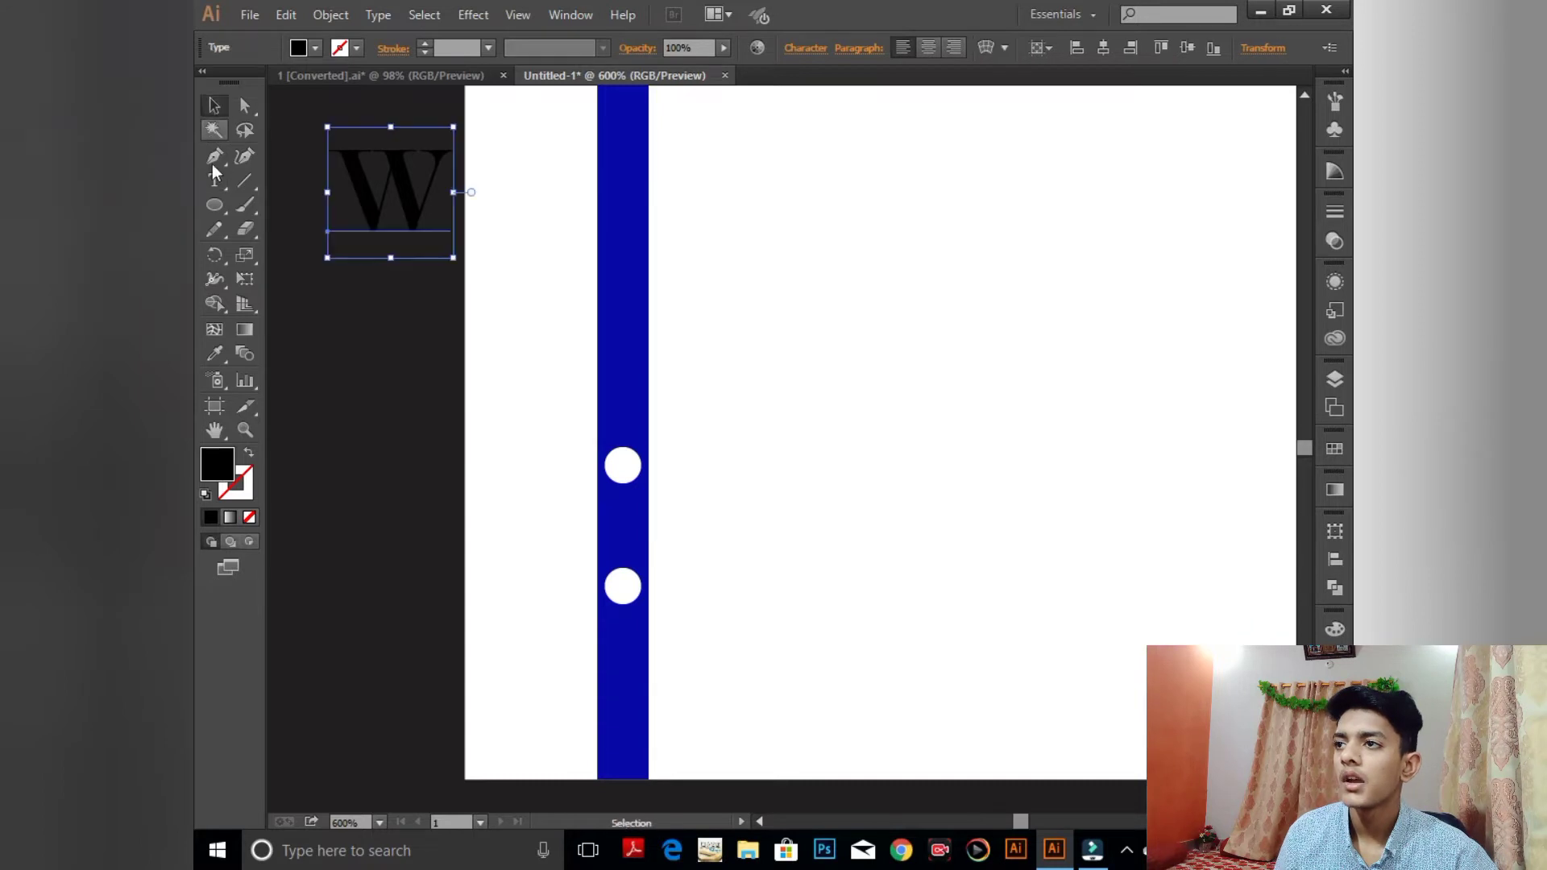
left_click(214, 181)
left_click(660, 385)
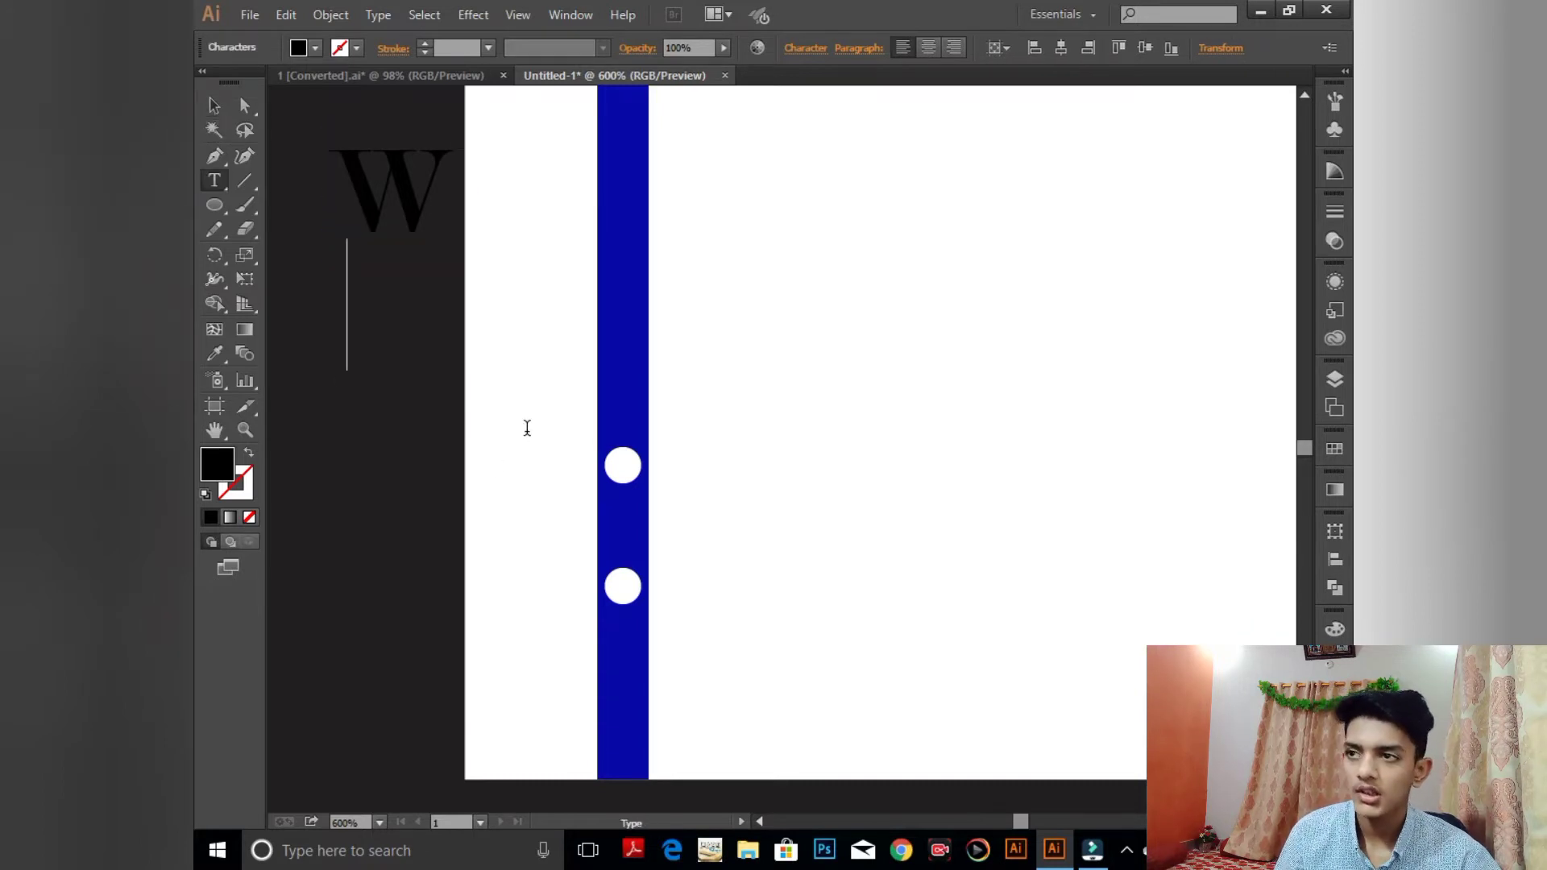
type("L")
left_click(214, 106)
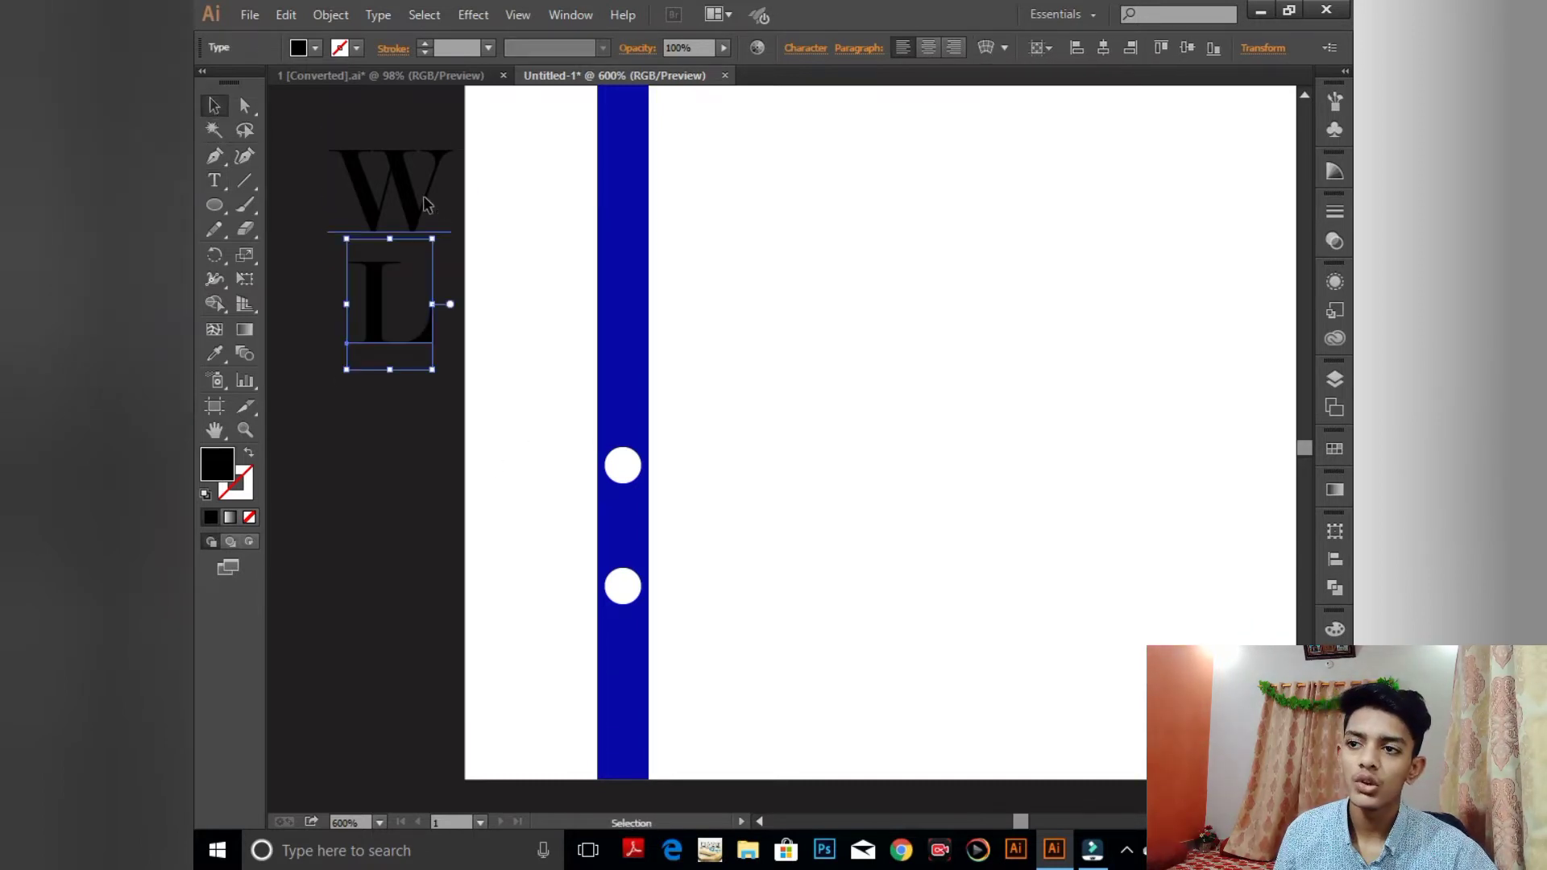
- Move the W onto the upper white circle and the L onto the lower one
left_click_drag(427, 203, 660, 476)
left_click_drag(365, 302, 616, 620)
left_click(835, 446)
key("ctrl+plus")
key("ctrl+plus")
key("ctrl+plus")
left_click_drag(521, 434, 808, 387)
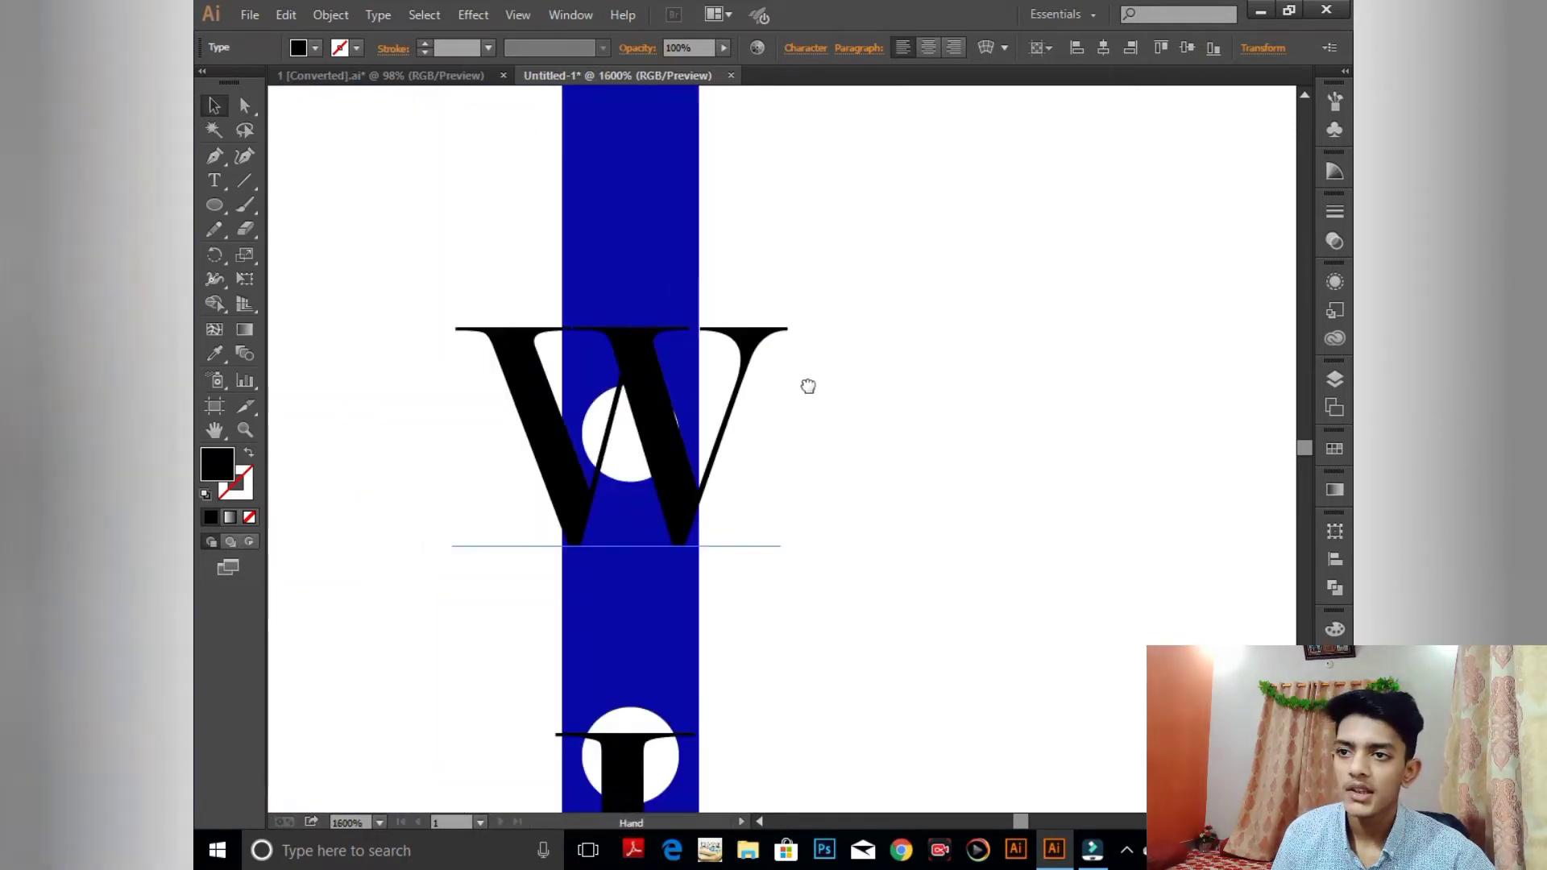
left_click(689, 450)
key("ctrl+plus")
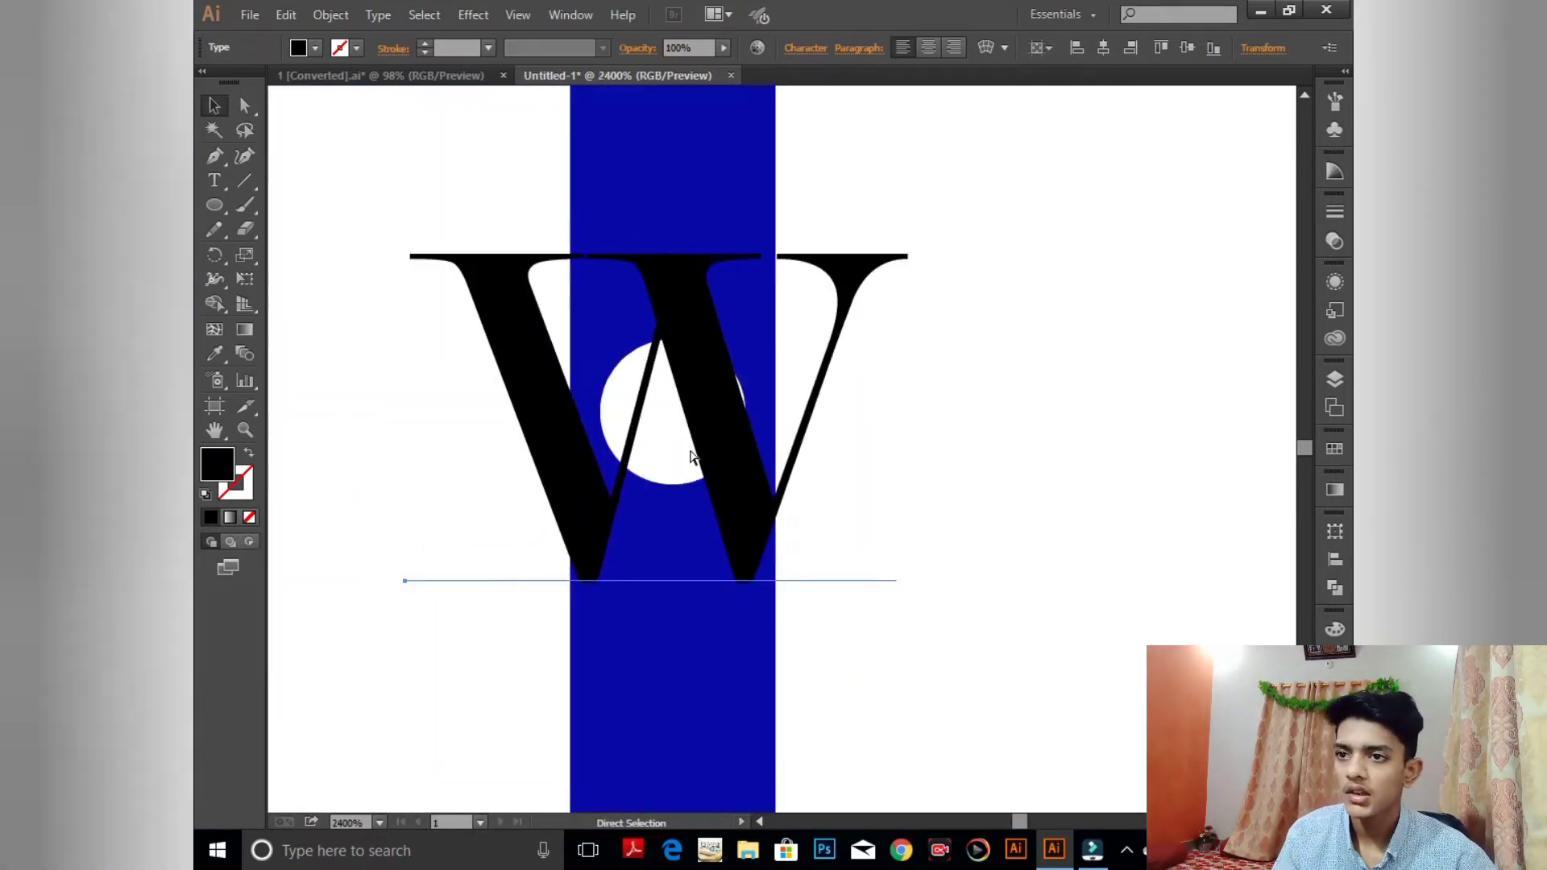
key("ctrl+plus")
key("ctrl+plus")
key("ctrl+minus")
key("ctrl+minus")
key("ctrl+minus")
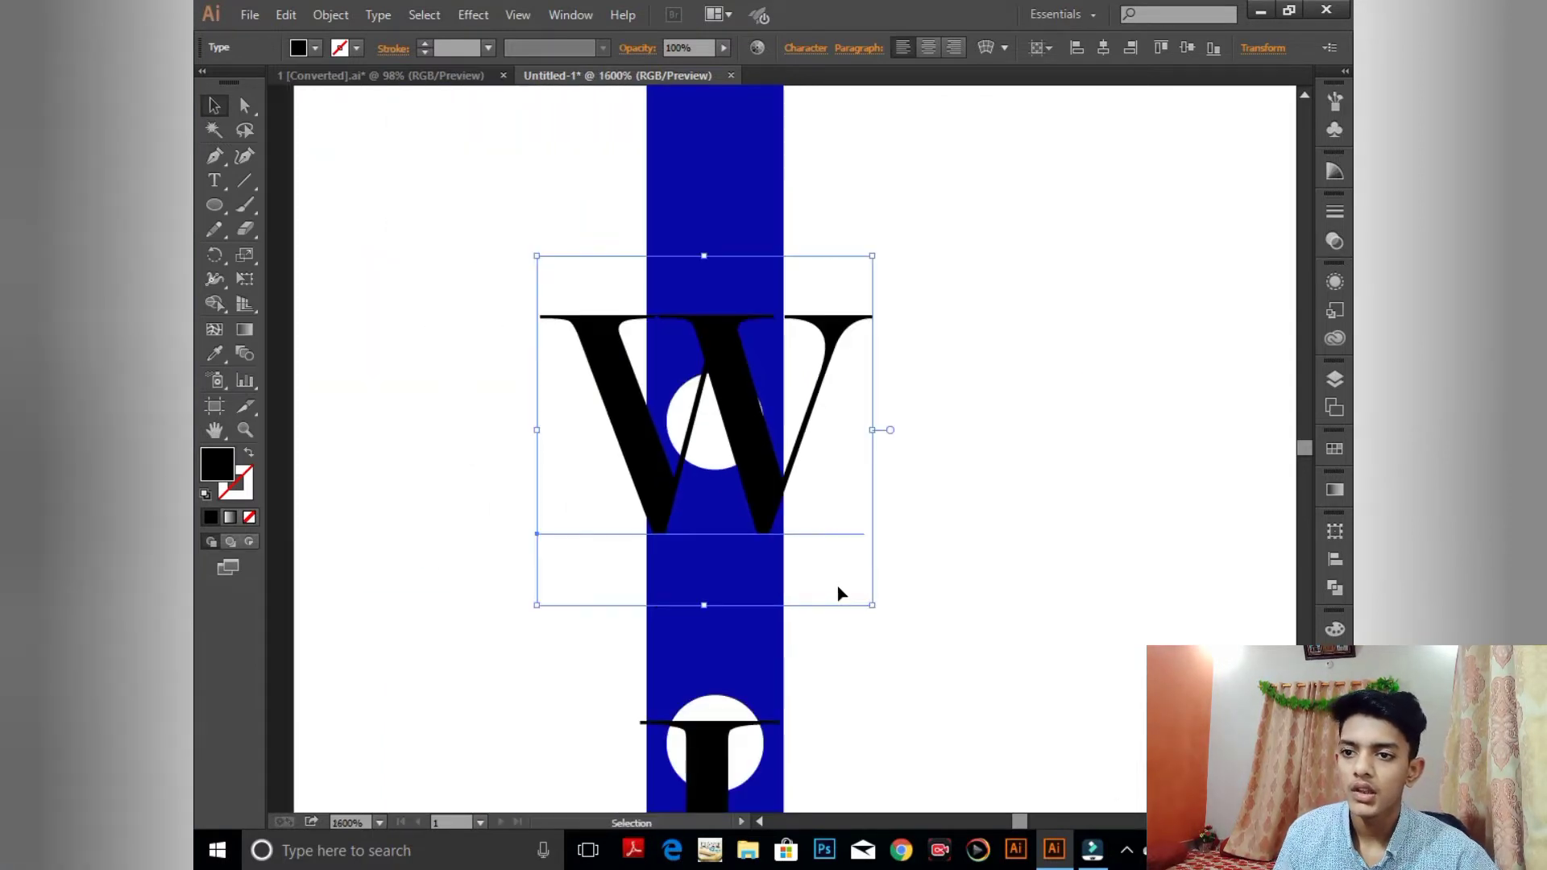
- Shrink the W to fit inside the upper white circle and fine-tune its position
left_click_drag(872, 602, 765, 453)
left_click(822, 539)
left_click(714, 427)
key("Right")
key("Right")
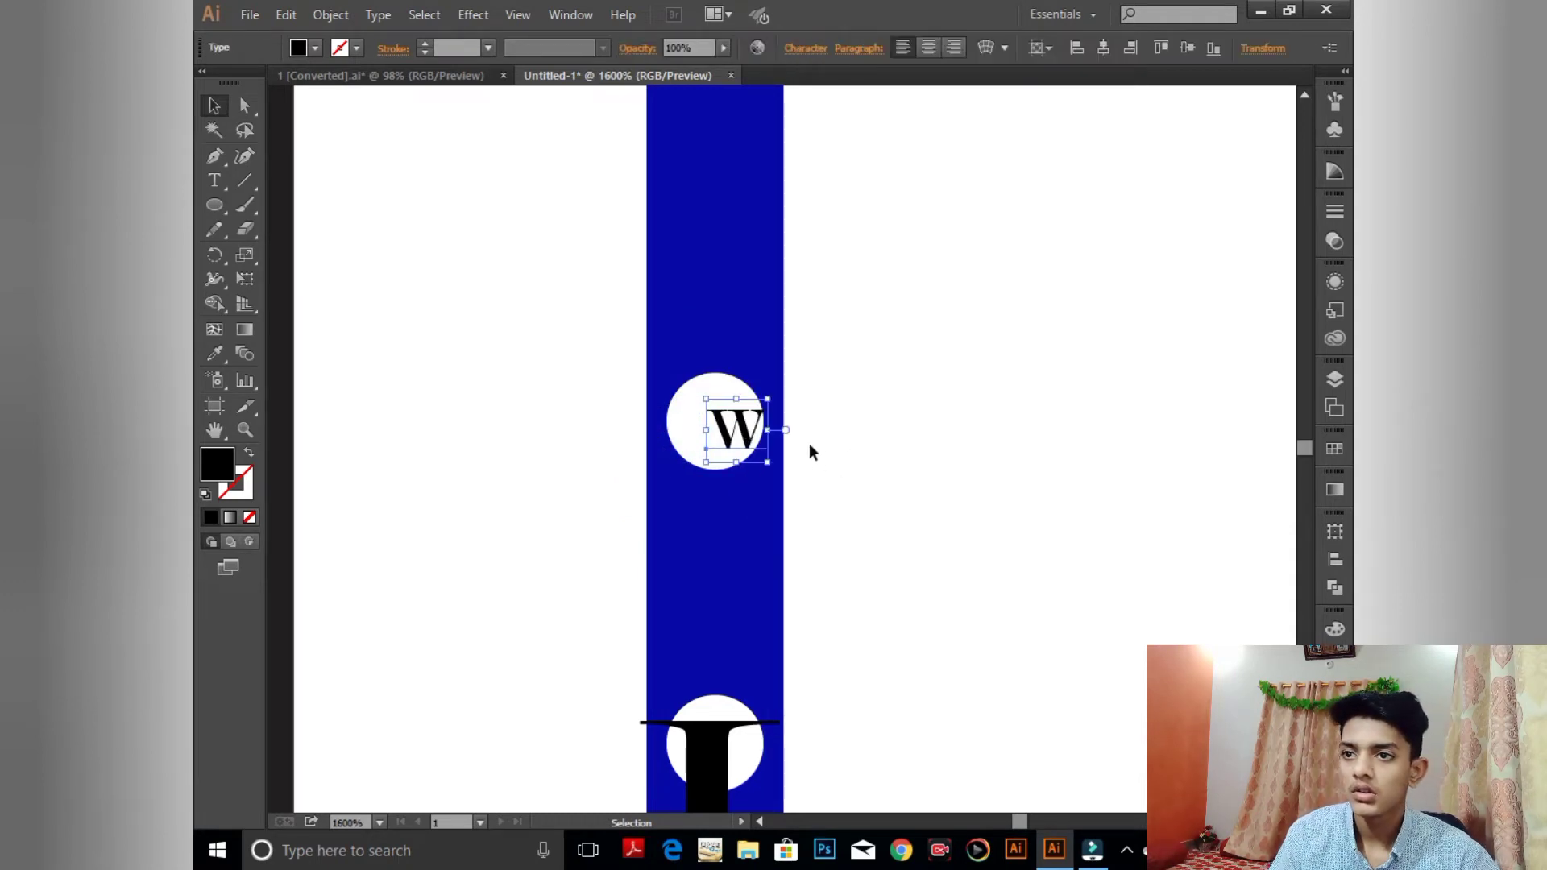
key("Left")
left_click(816, 445)
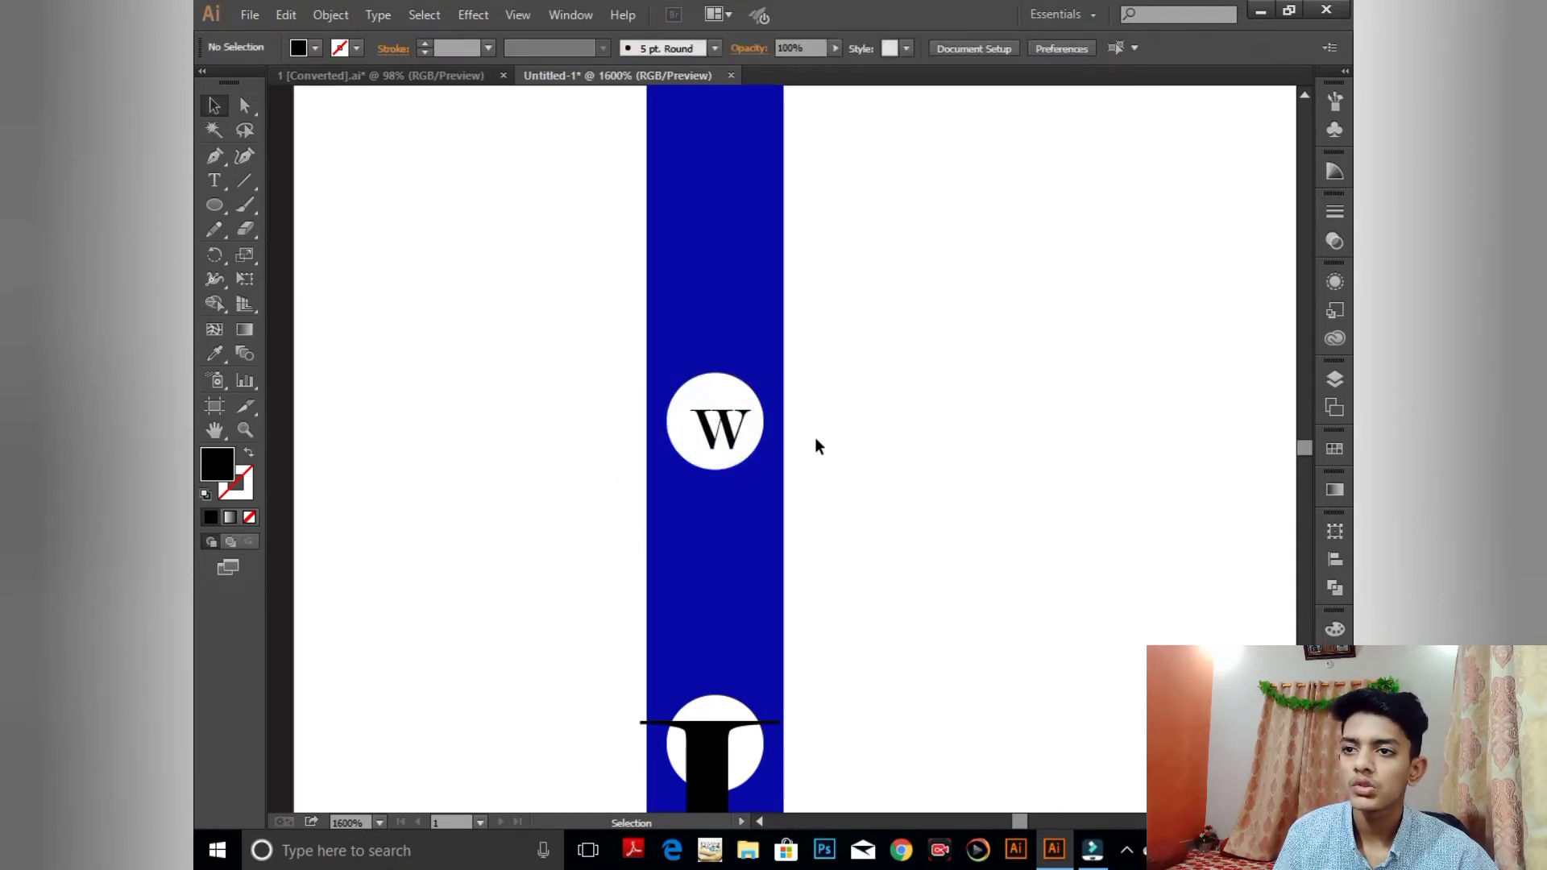
left_click(748, 442)
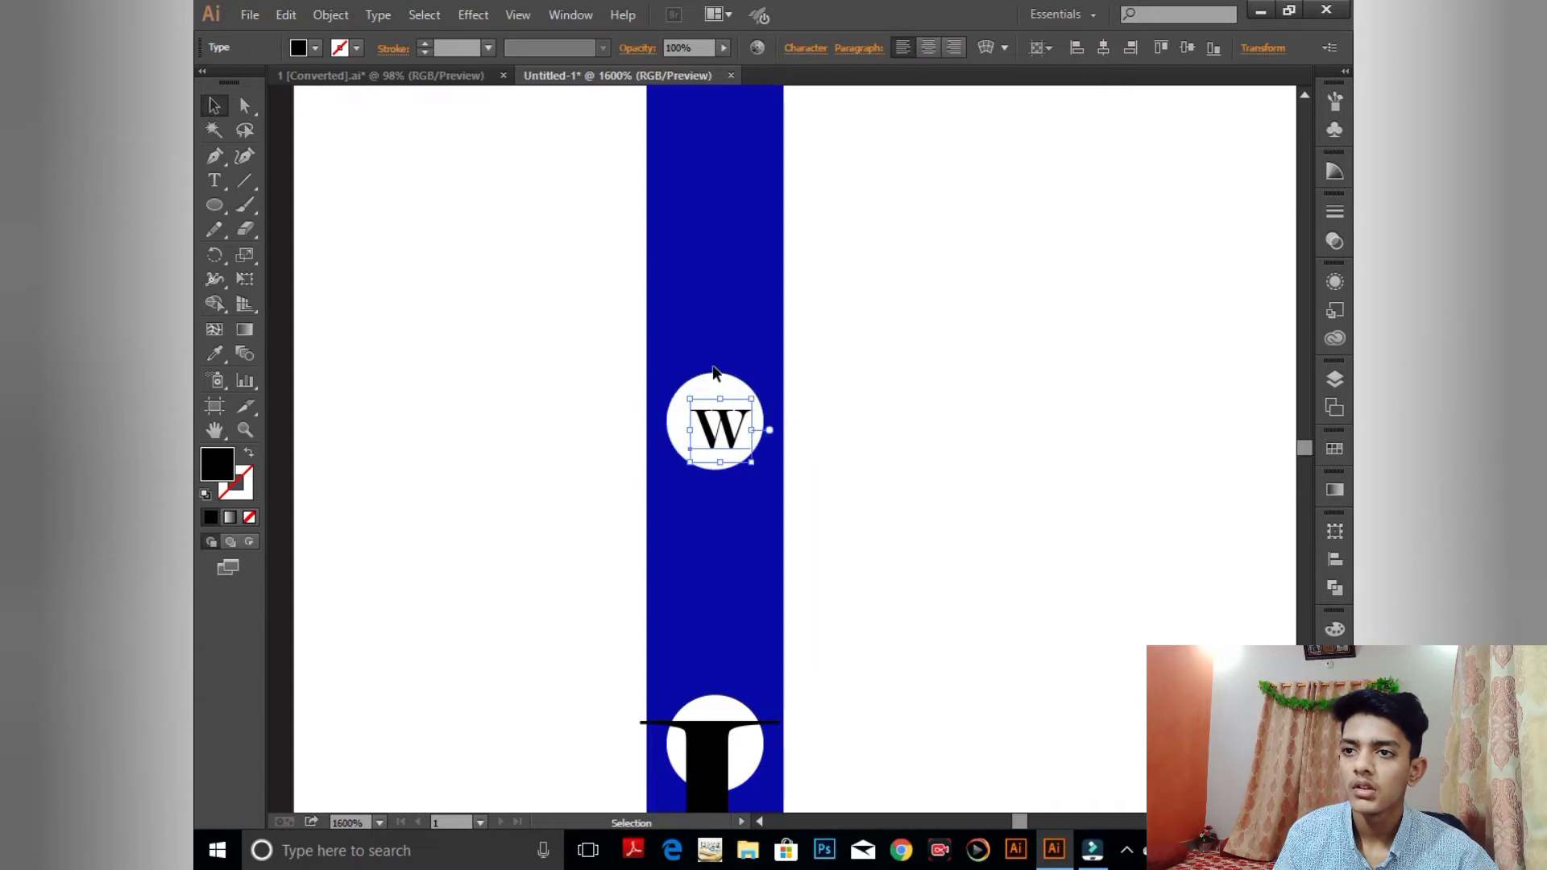
left_click(796, 388)
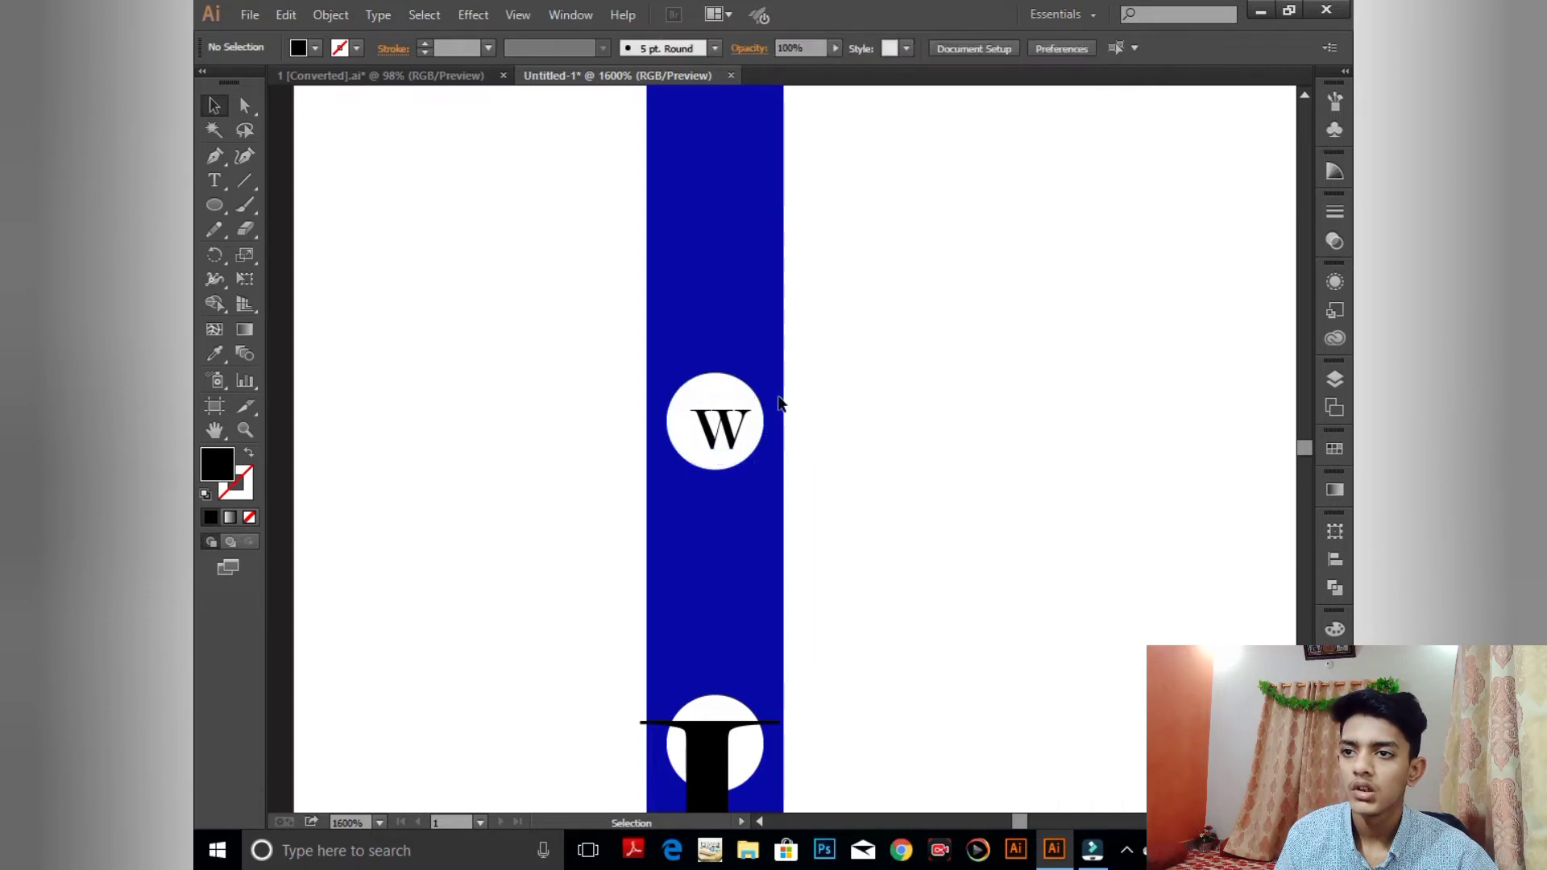
- Undo an artboard-relative centring of the W and circle, then set Align To Selection
left_click(712, 392, "shift")
left_click(735, 442, "shift")
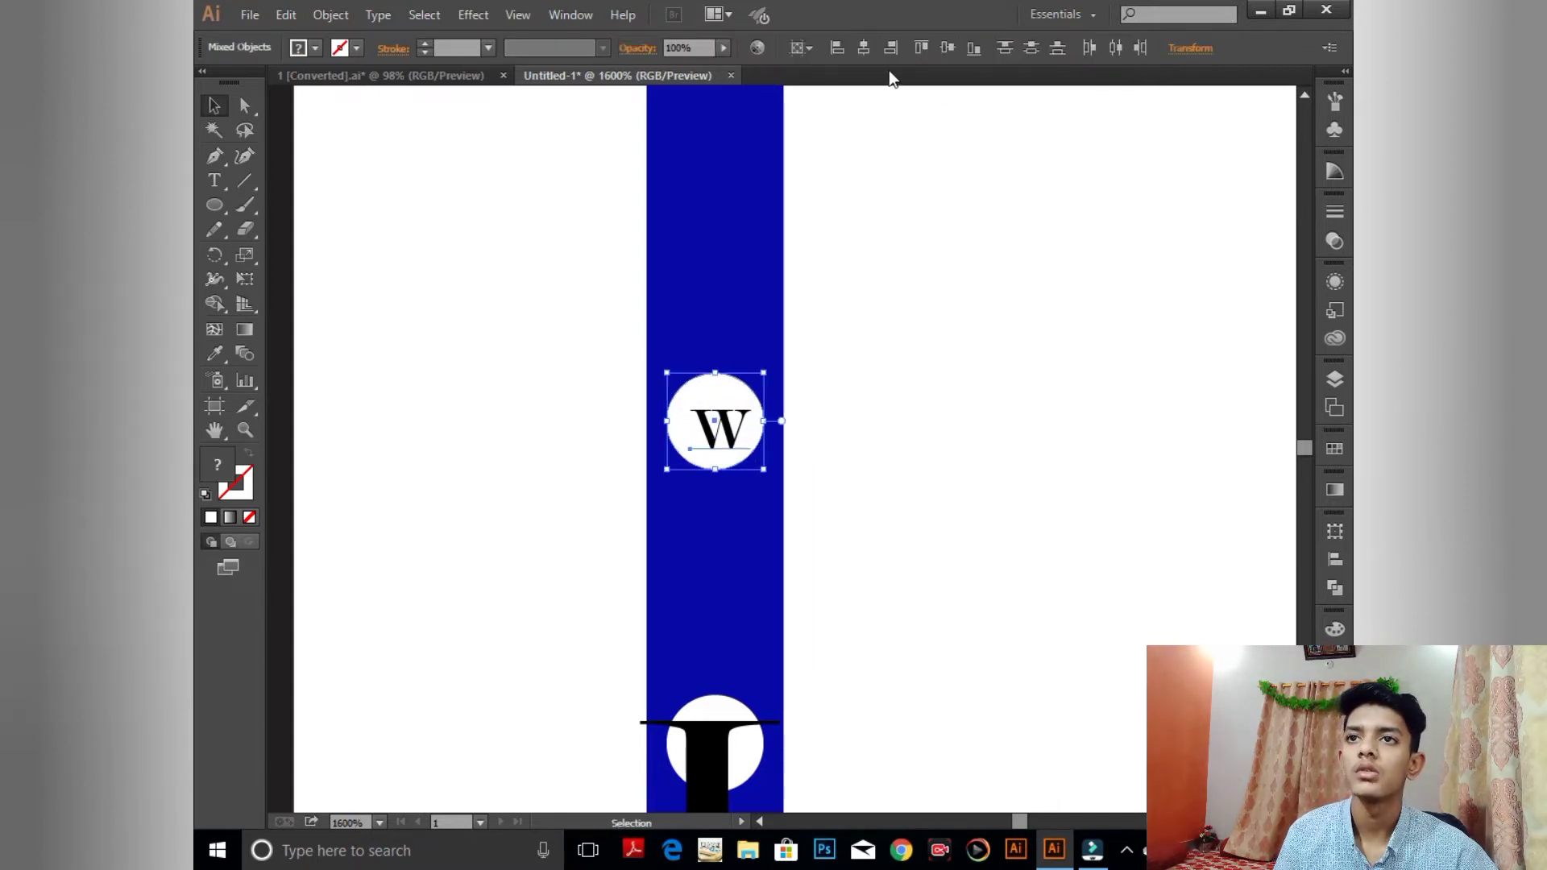
left_click(863, 47)
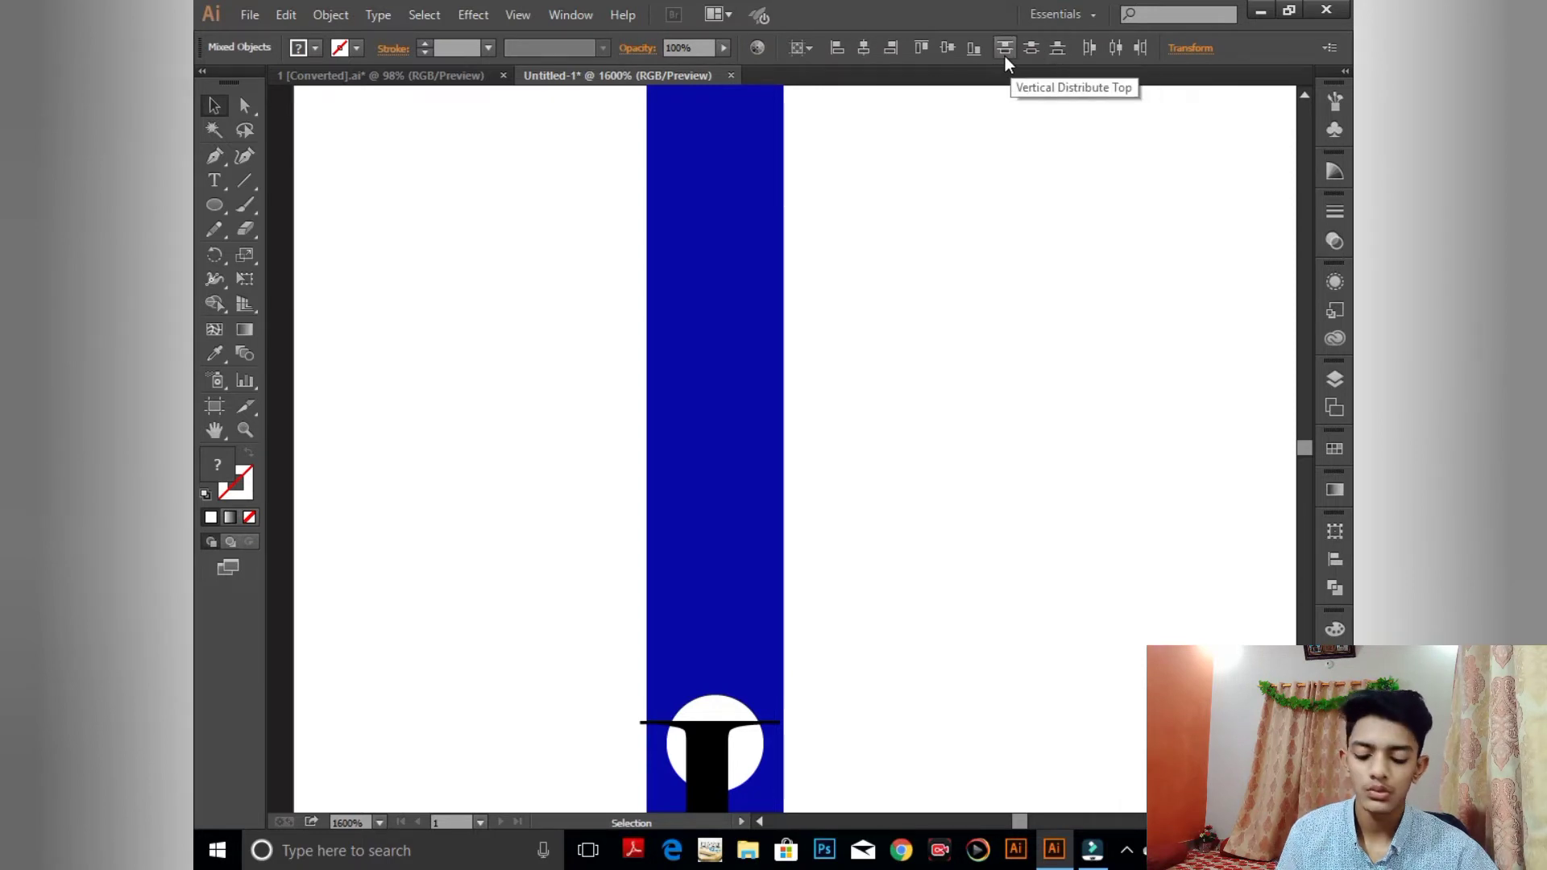
key("ctrl+minus")
key("ctrl+minus")
key("ctrl+minus")
key("ctrl+minus")
key("ctrl+minus")
key("ctrl+minus")
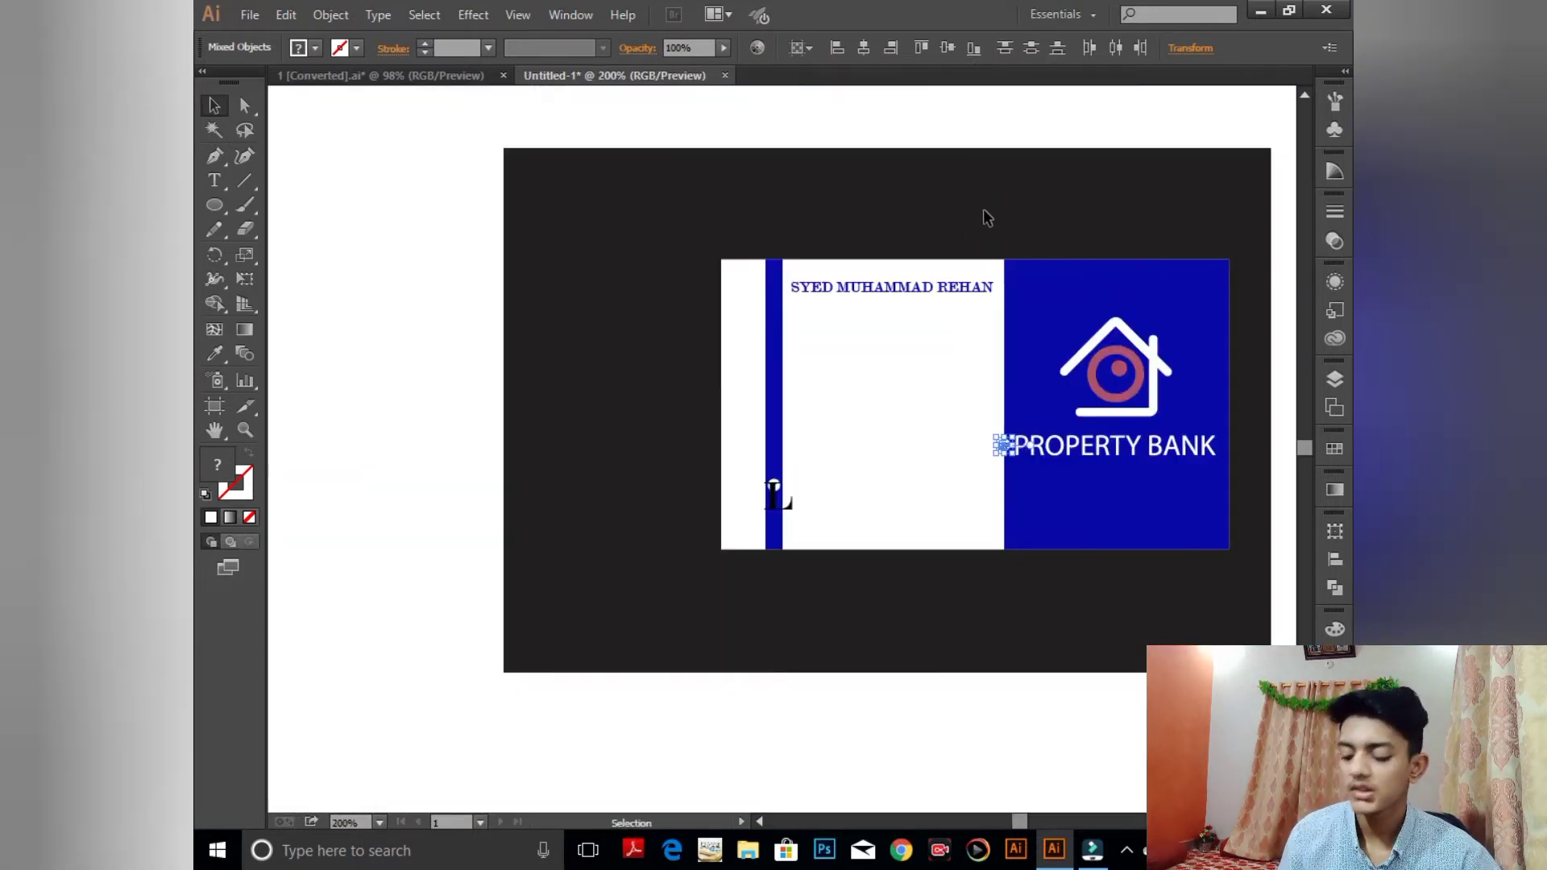
key("ctrl+z")
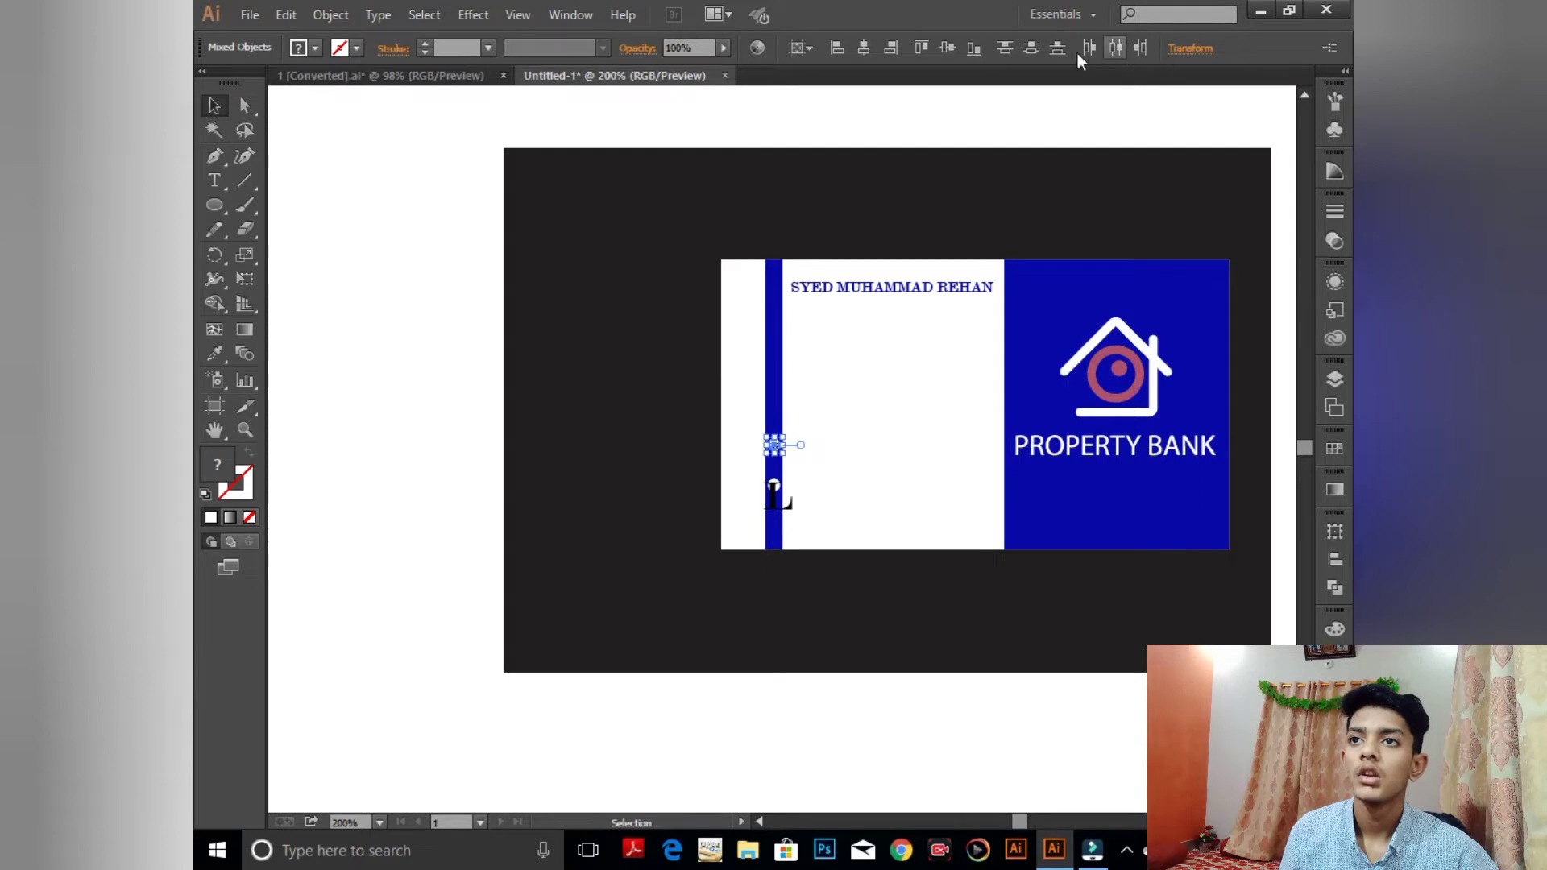
left_click(796, 46)
left_click(825, 65)
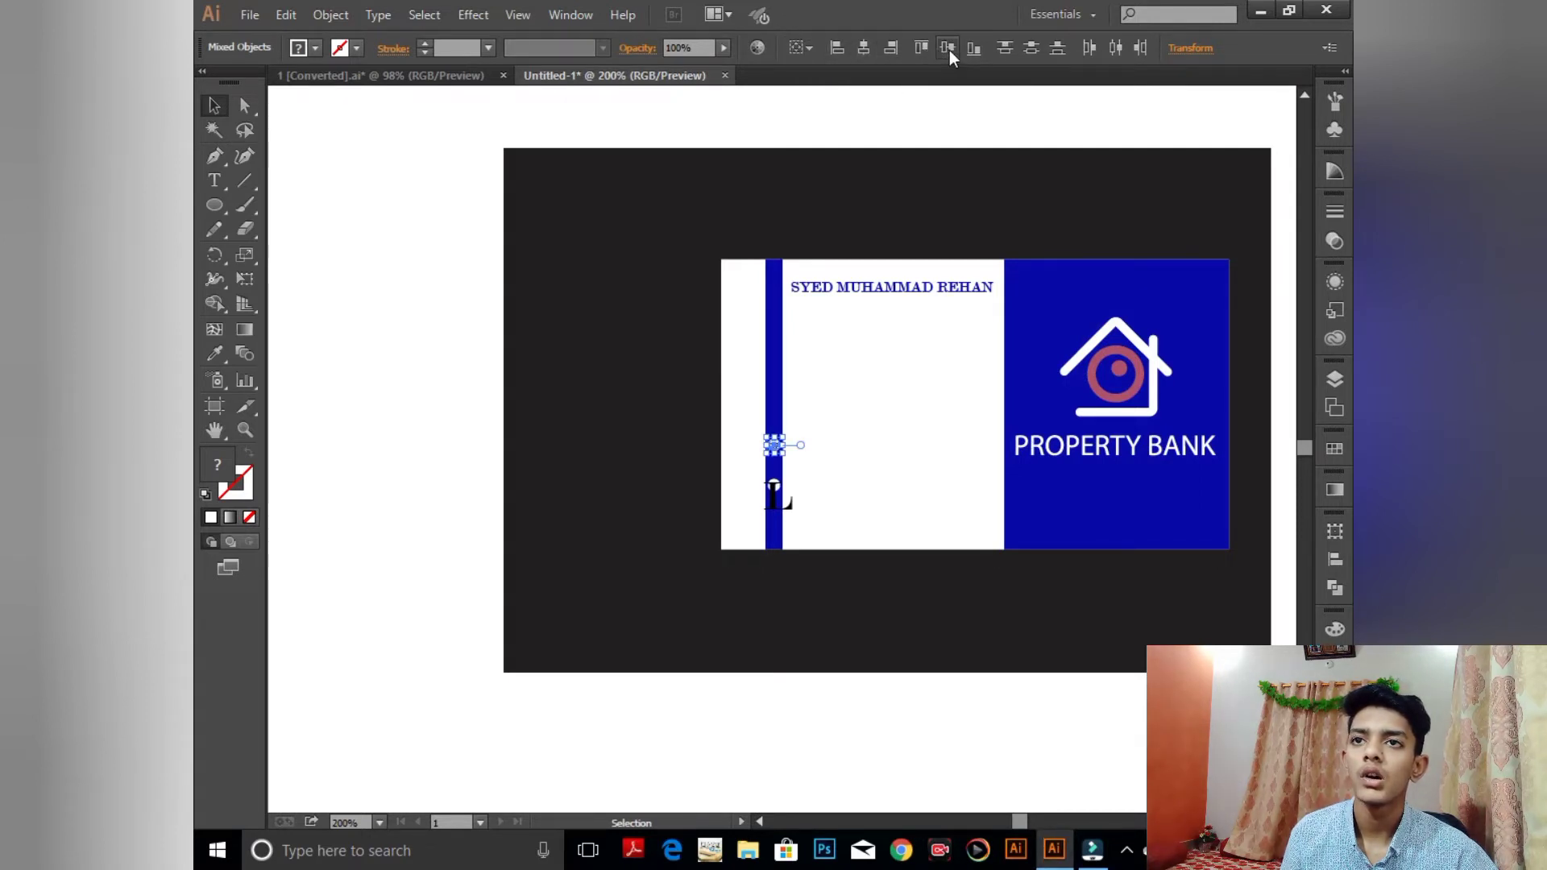
- Shrink the L into the lower white circle and centre it with that circle
left_click(1058, 88)
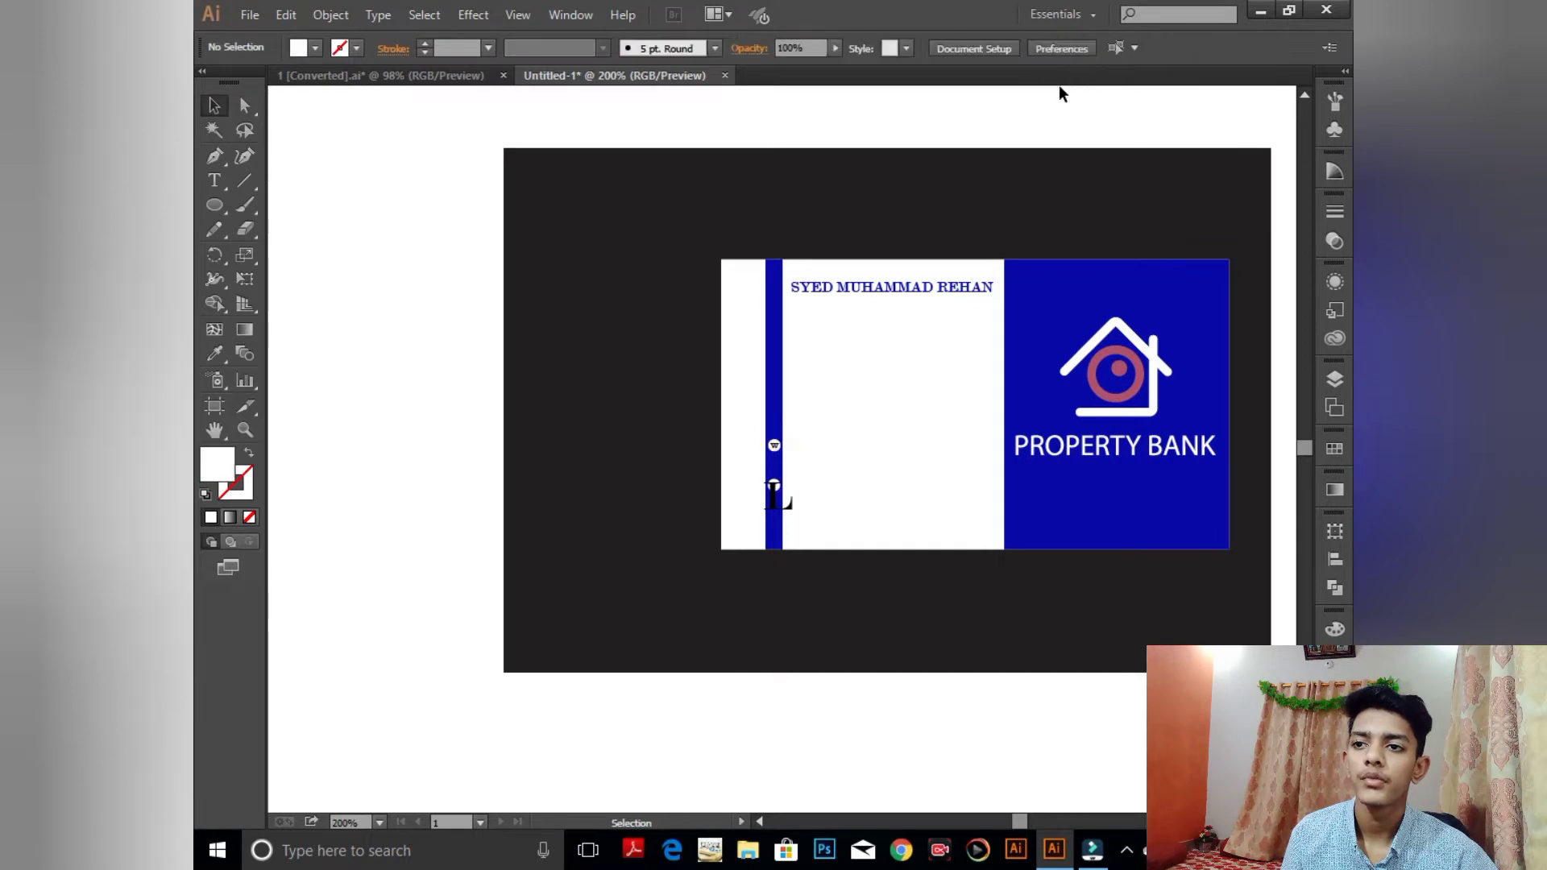
key("ctrl+plus")
key("ctrl+plus")
key("ctrl+plus")
key("ctrl+plus")
key("ctrl+plus")
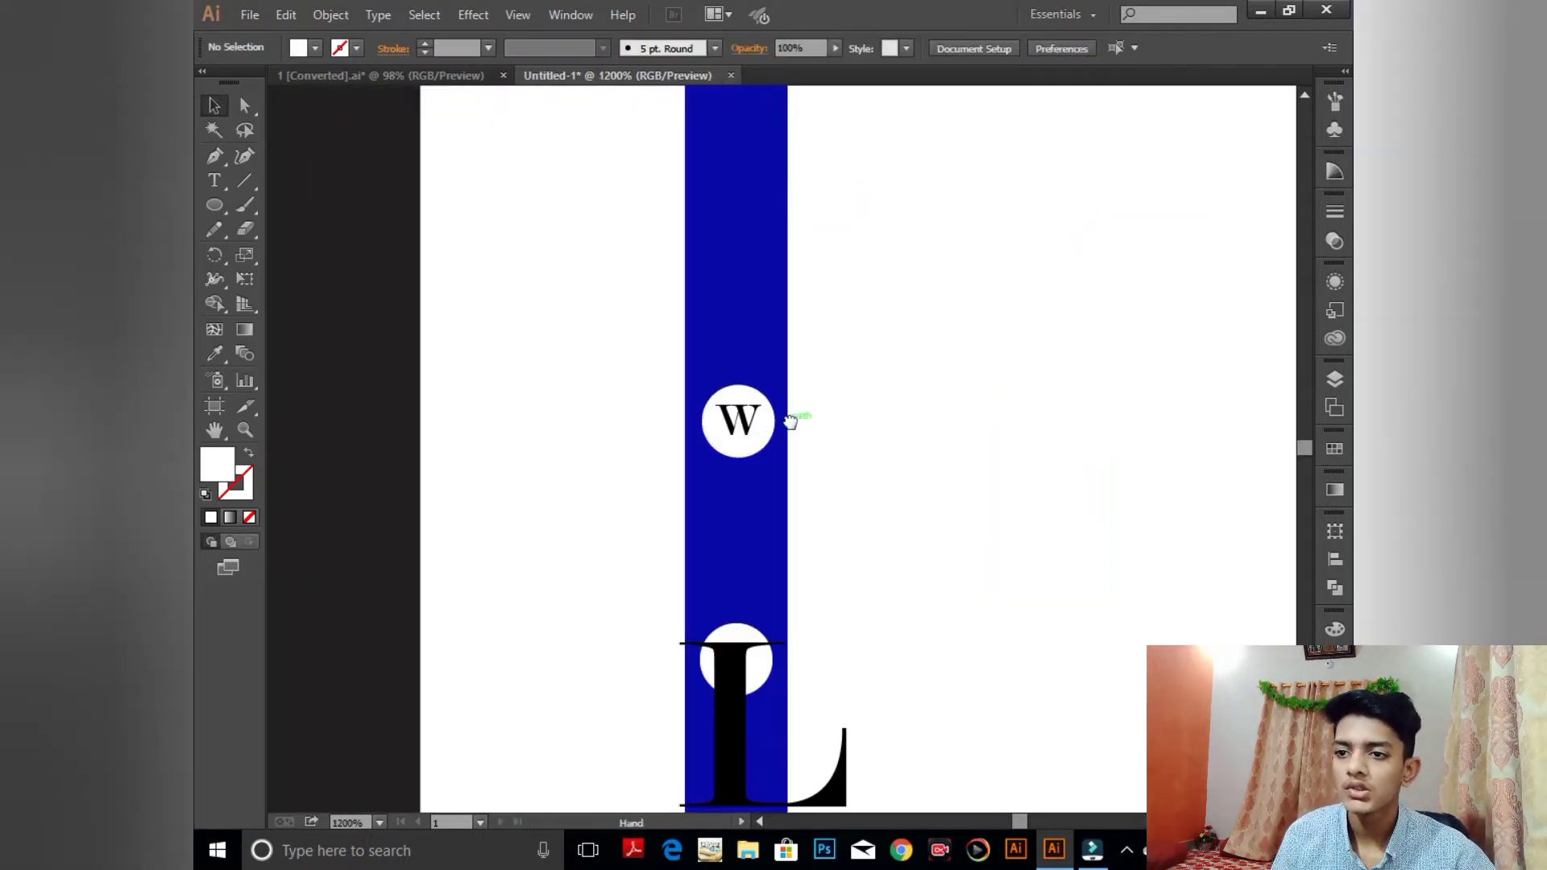
scroll(856, 566, "down", 3)
left_click(862, 574)
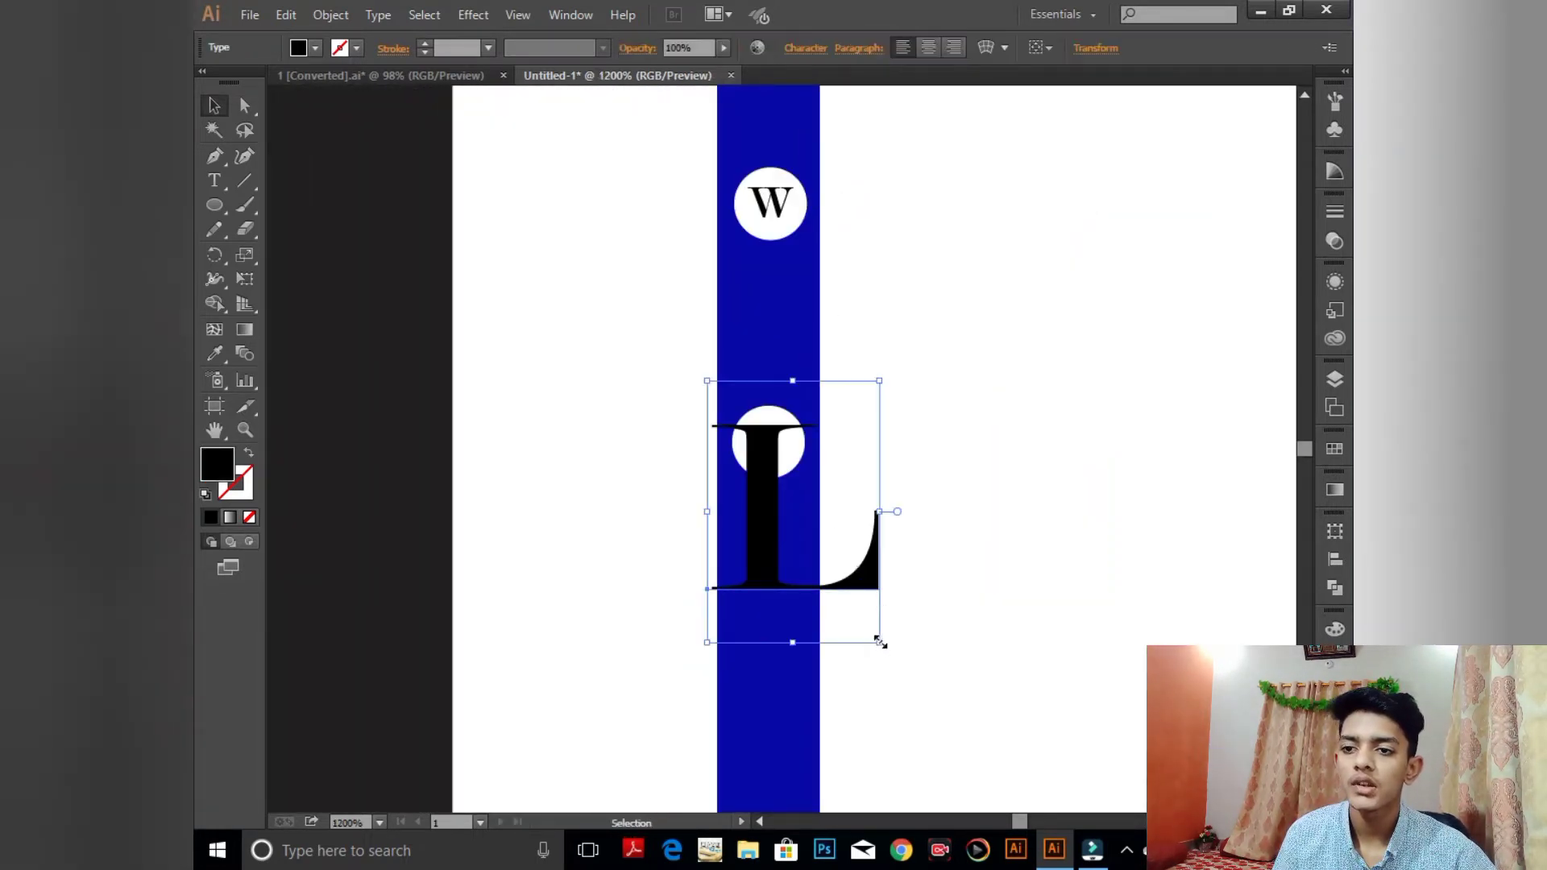
left_click_drag(879, 642, 781, 478)
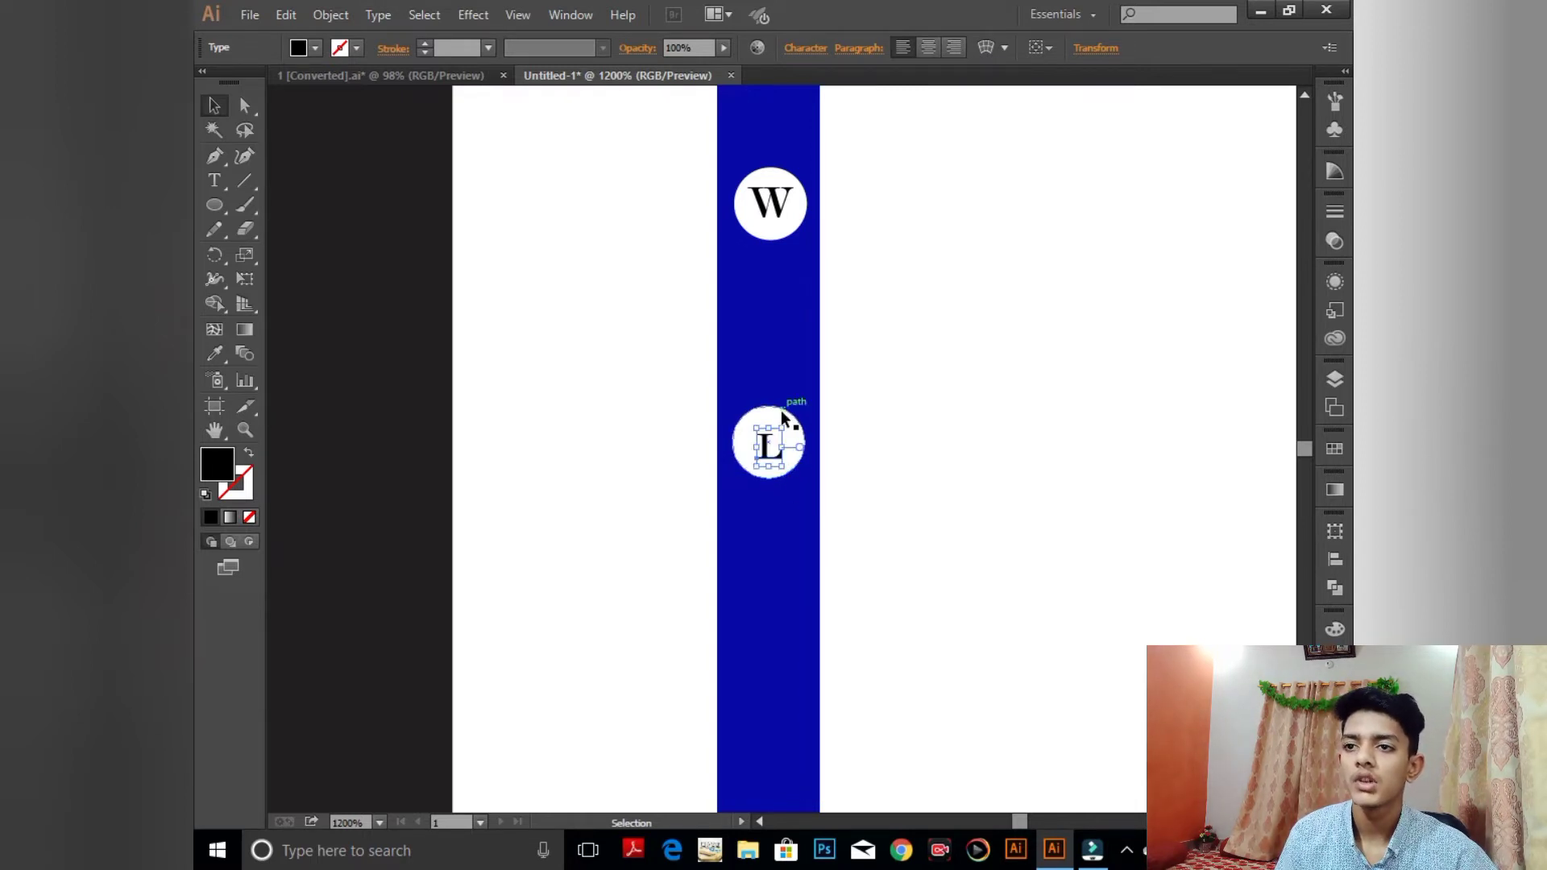
left_click(780, 412)
left_click(776, 454, "shift")
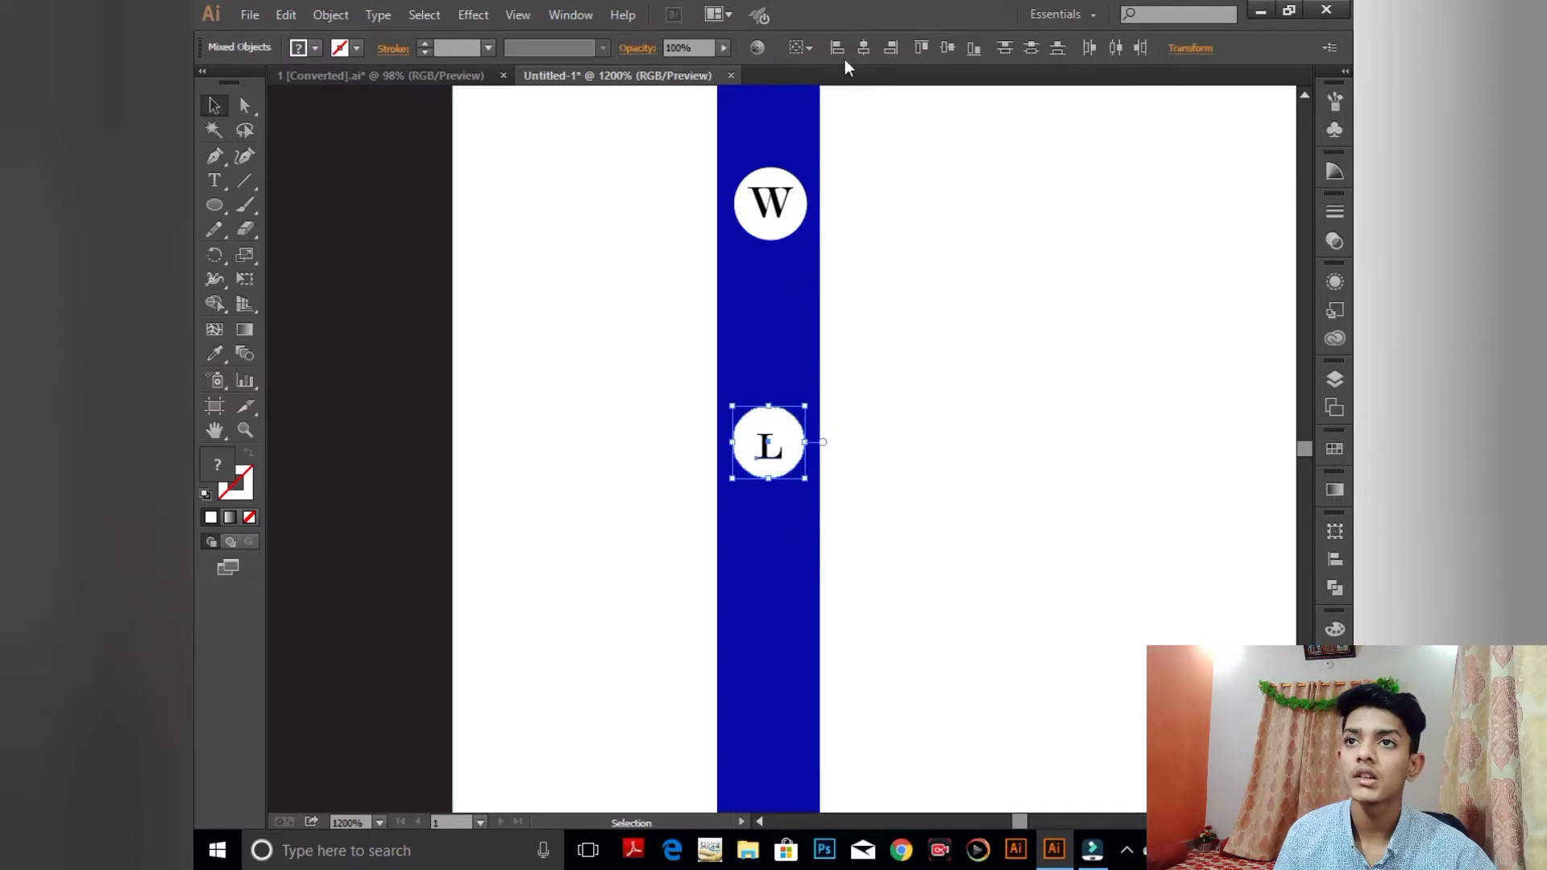
left_click(948, 49)
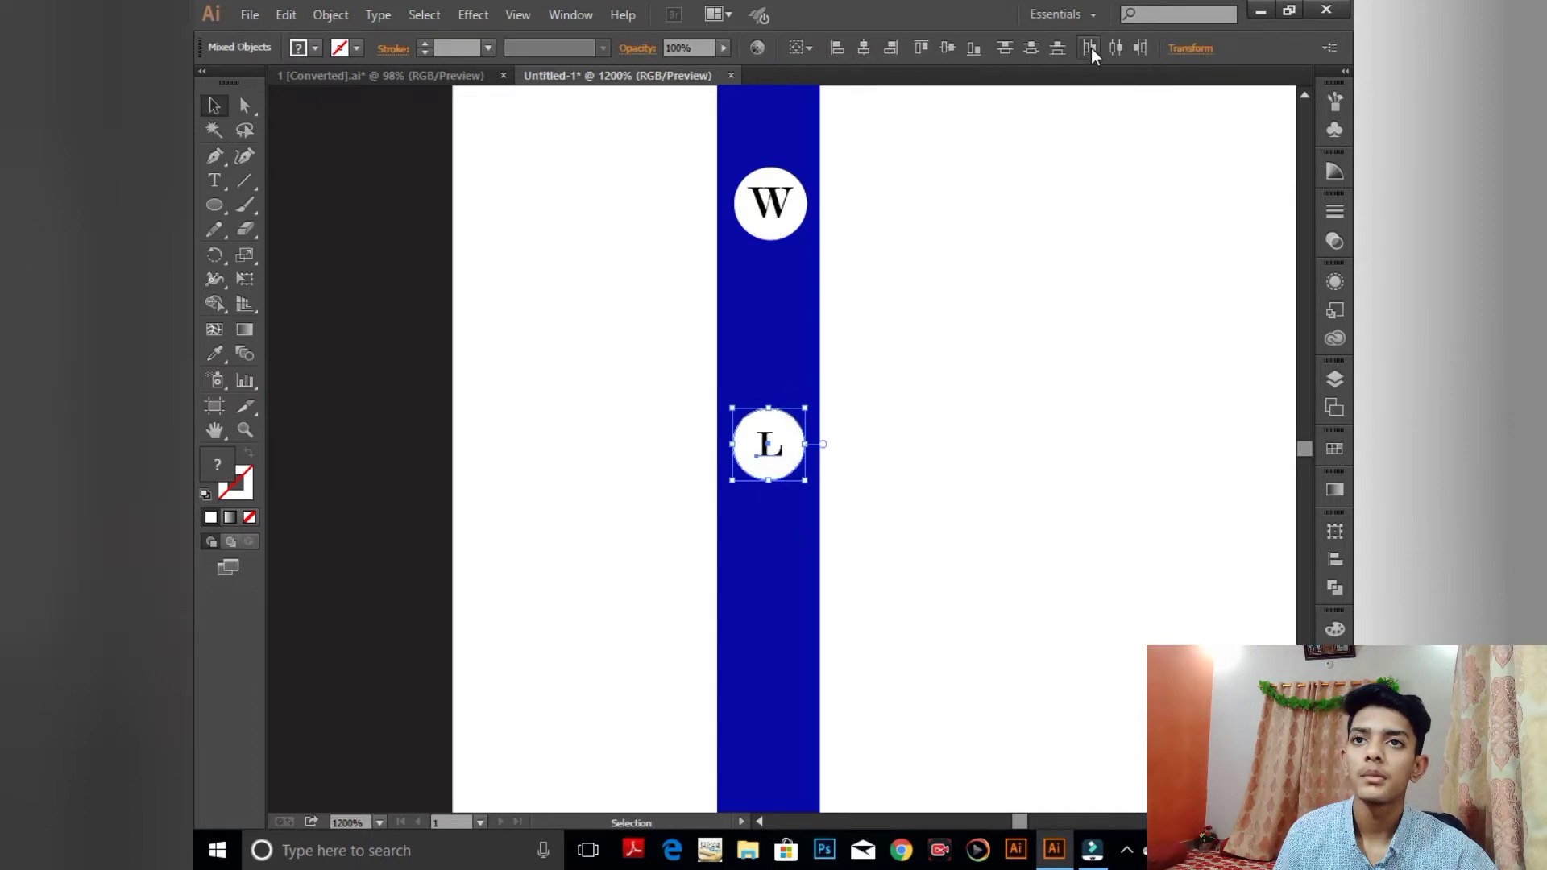
left_click(989, 191)
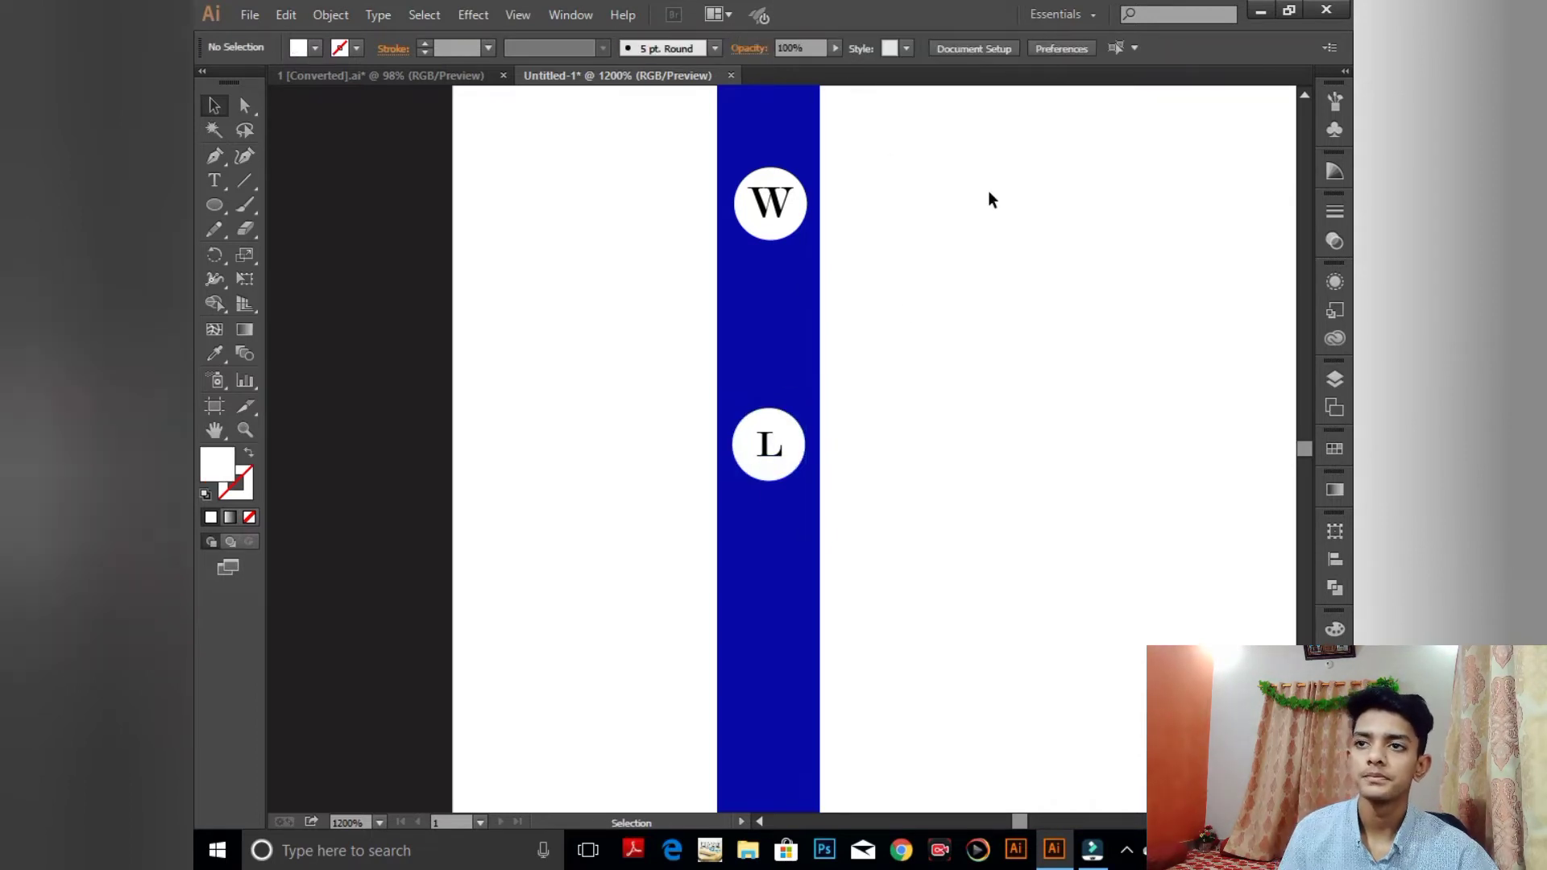
left_click(780, 463)
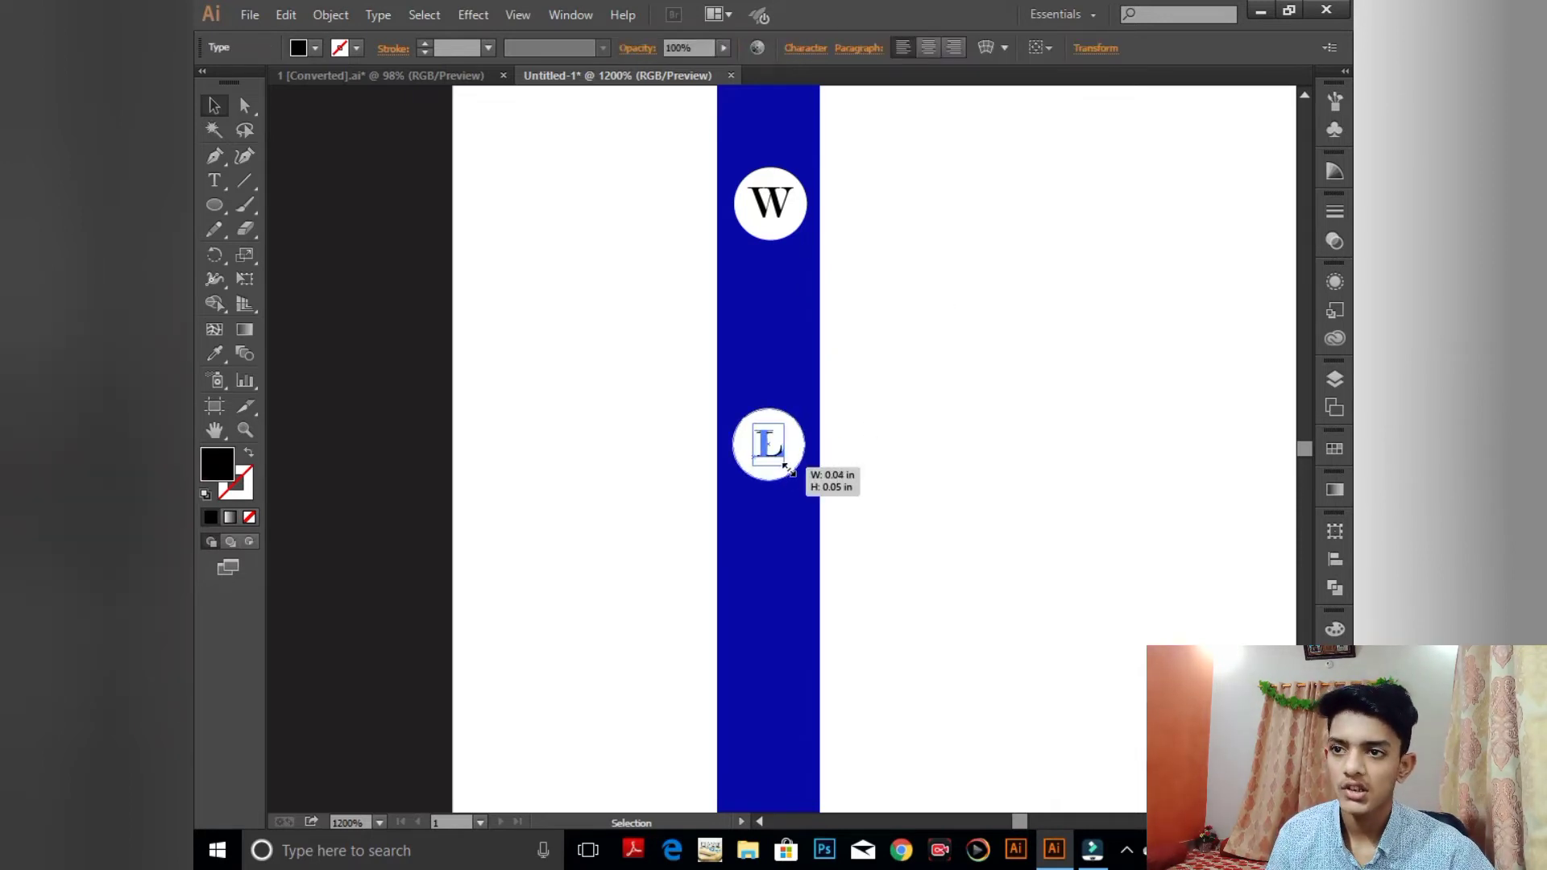
- Slightly resize the L, then set both the W and L letters in Lucida Handwriting Italic
left_click_drag(785, 467, 787, 466)
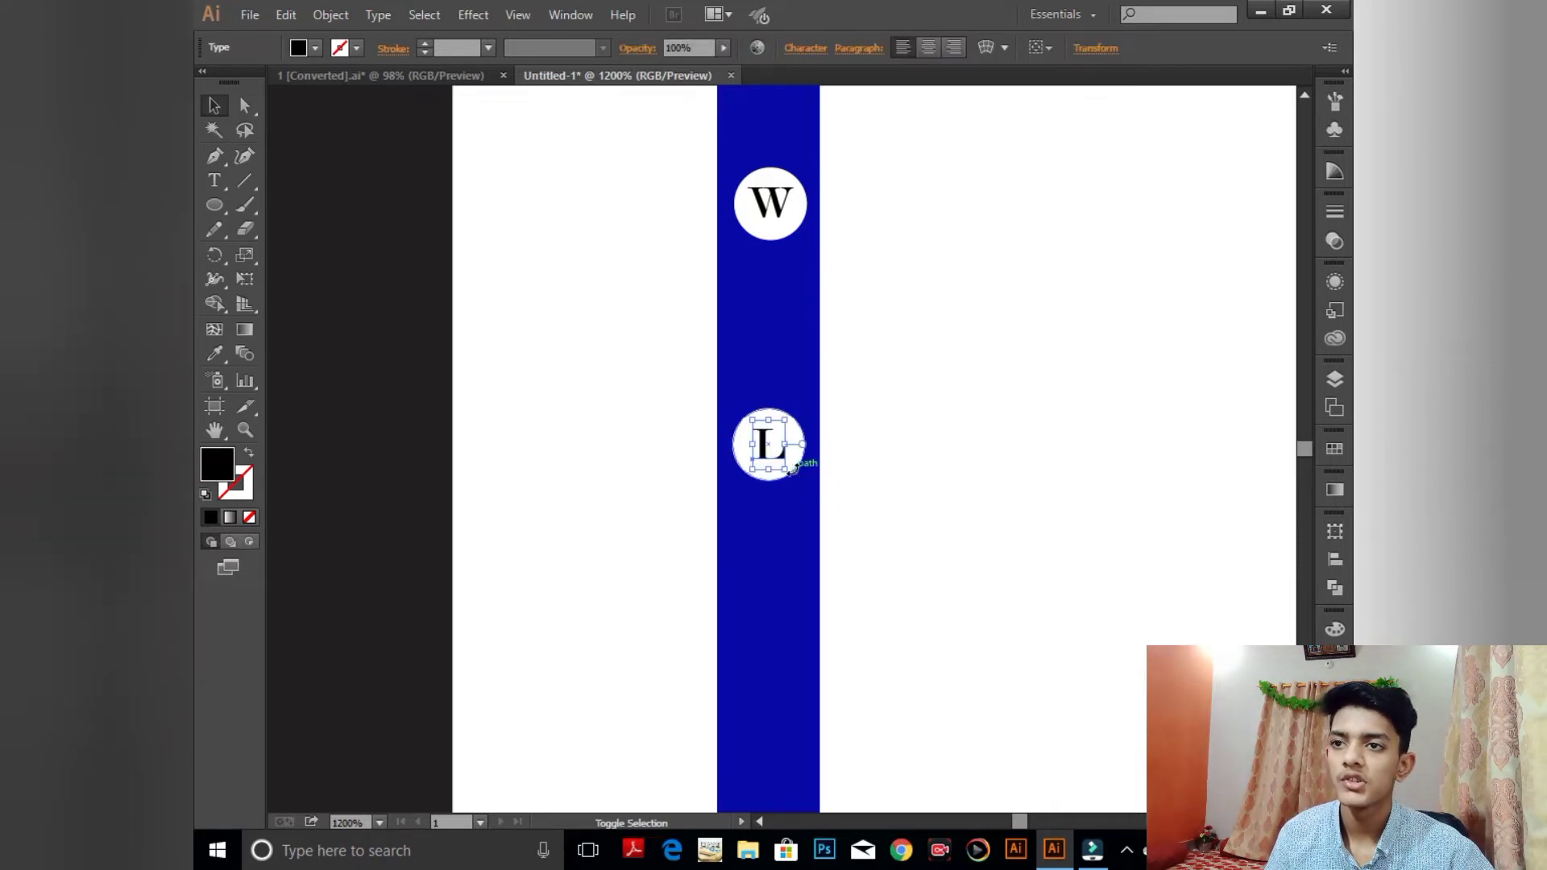
left_click(778, 212, "shift")
left_click(807, 49)
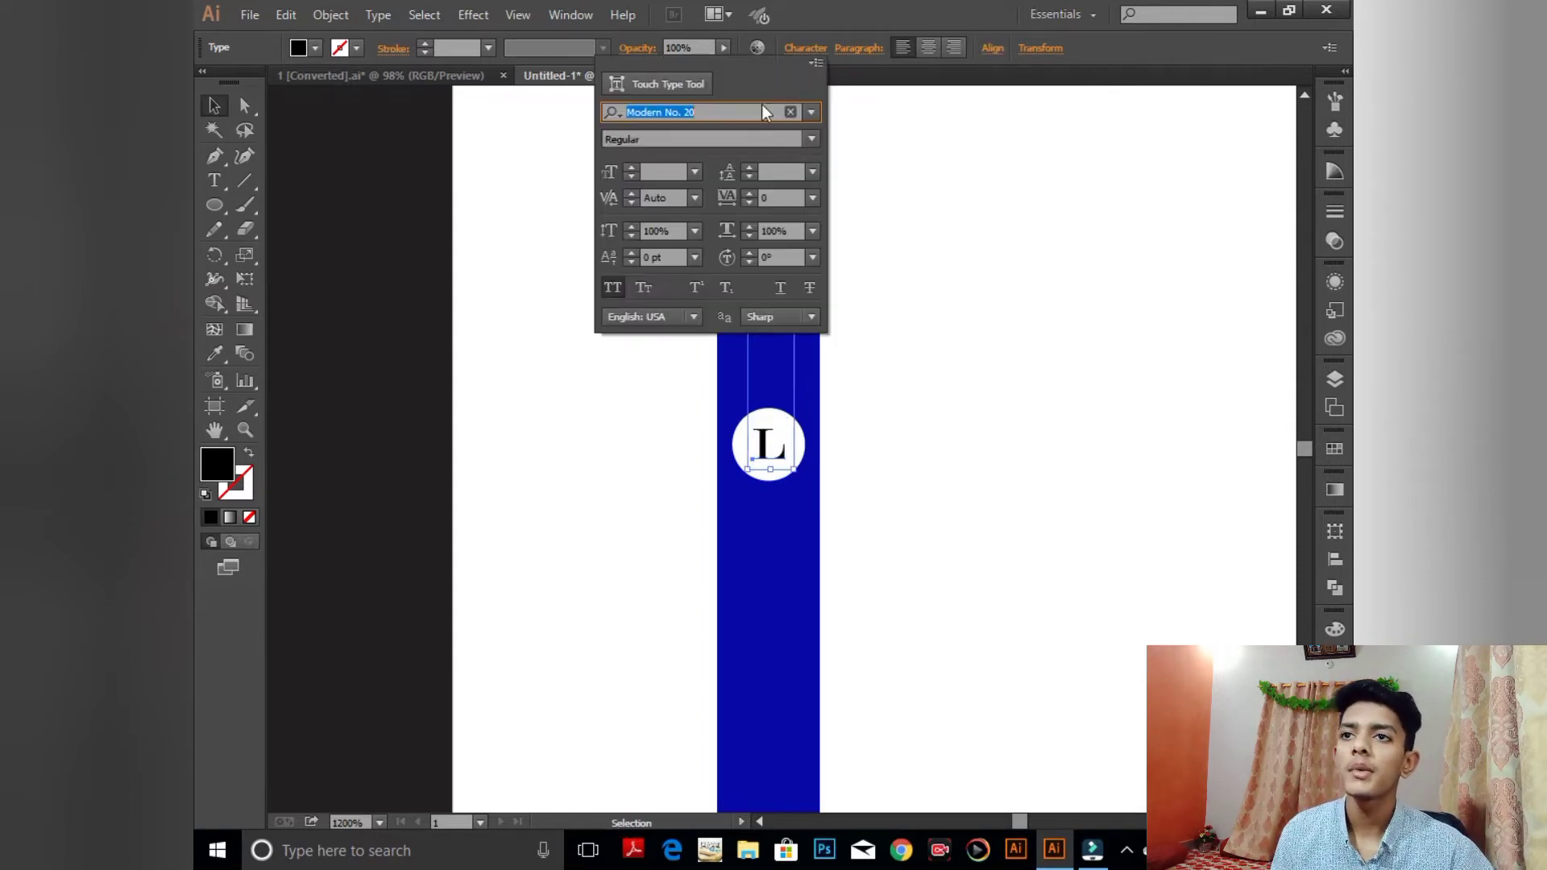
left_click(811, 112)
left_click(864, 182)
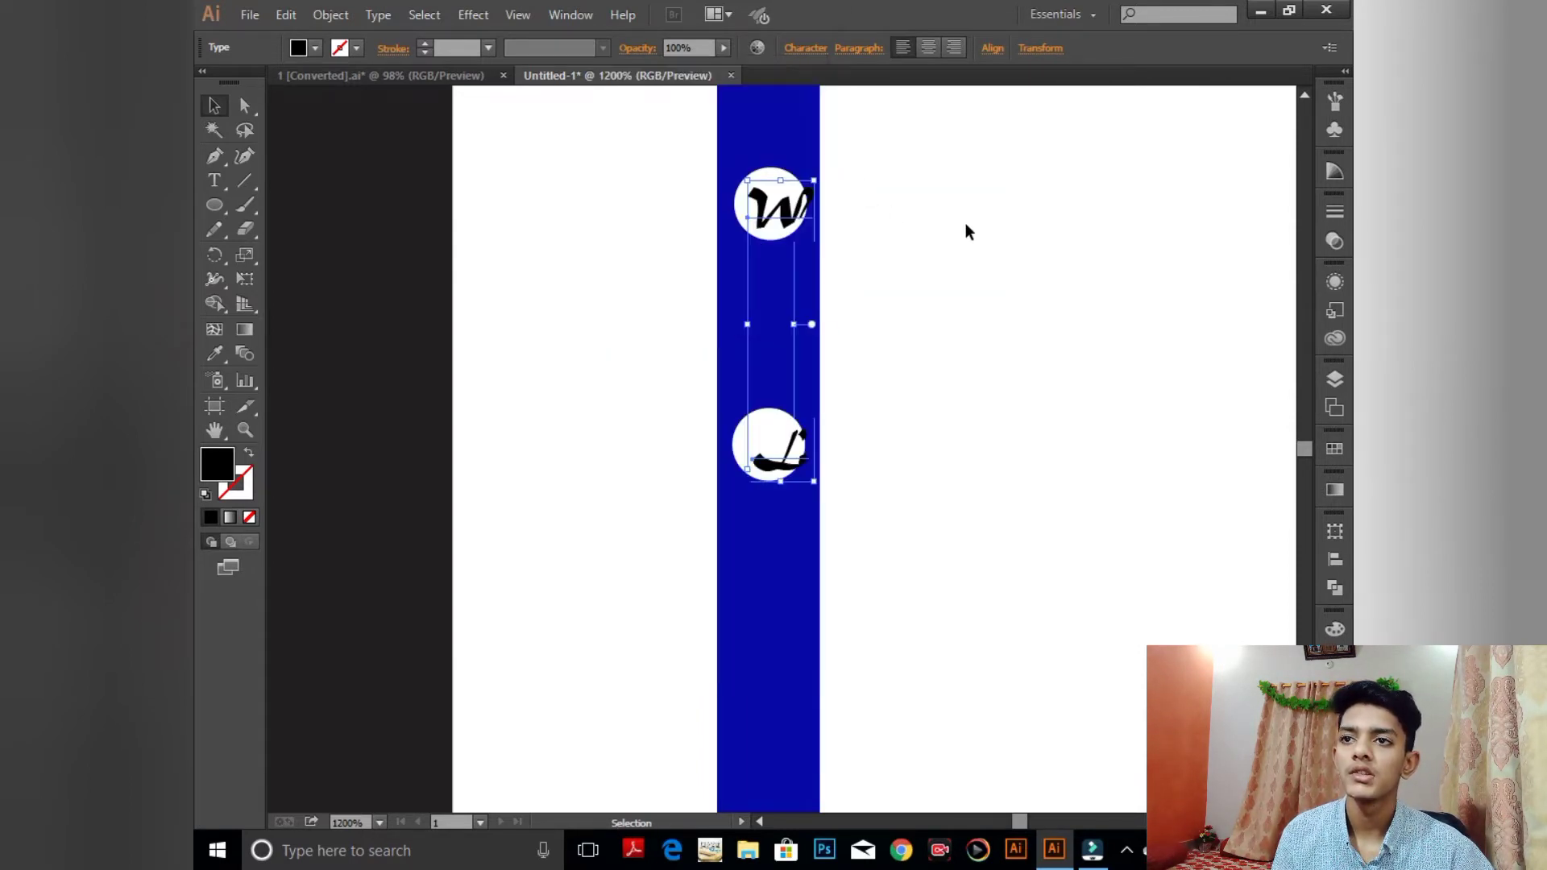
left_click(805, 48)
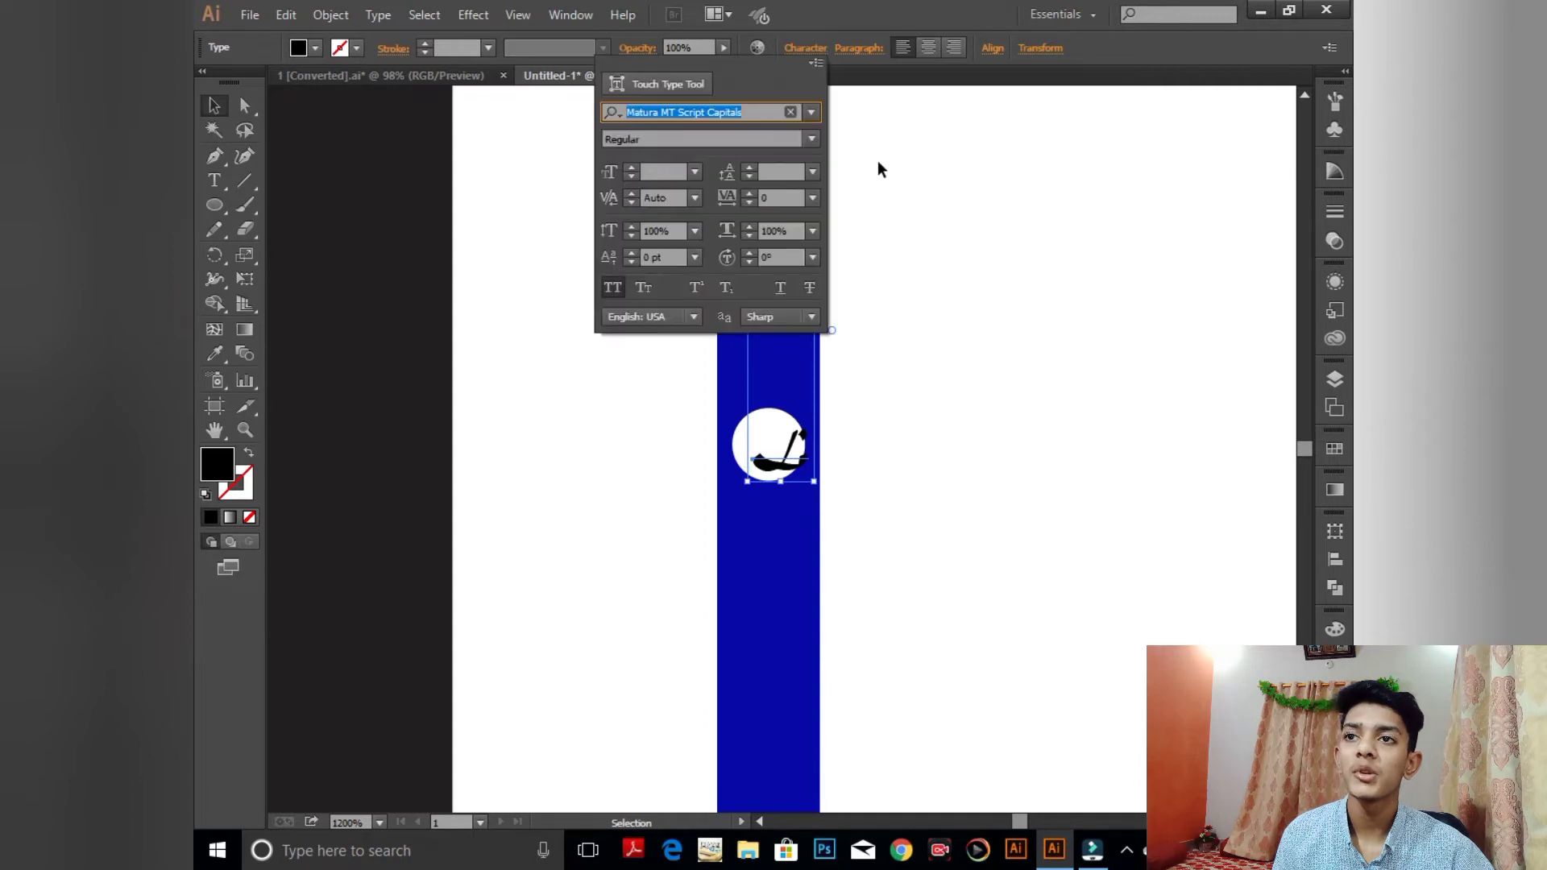
left_click(810, 113)
left_click(897, 255)
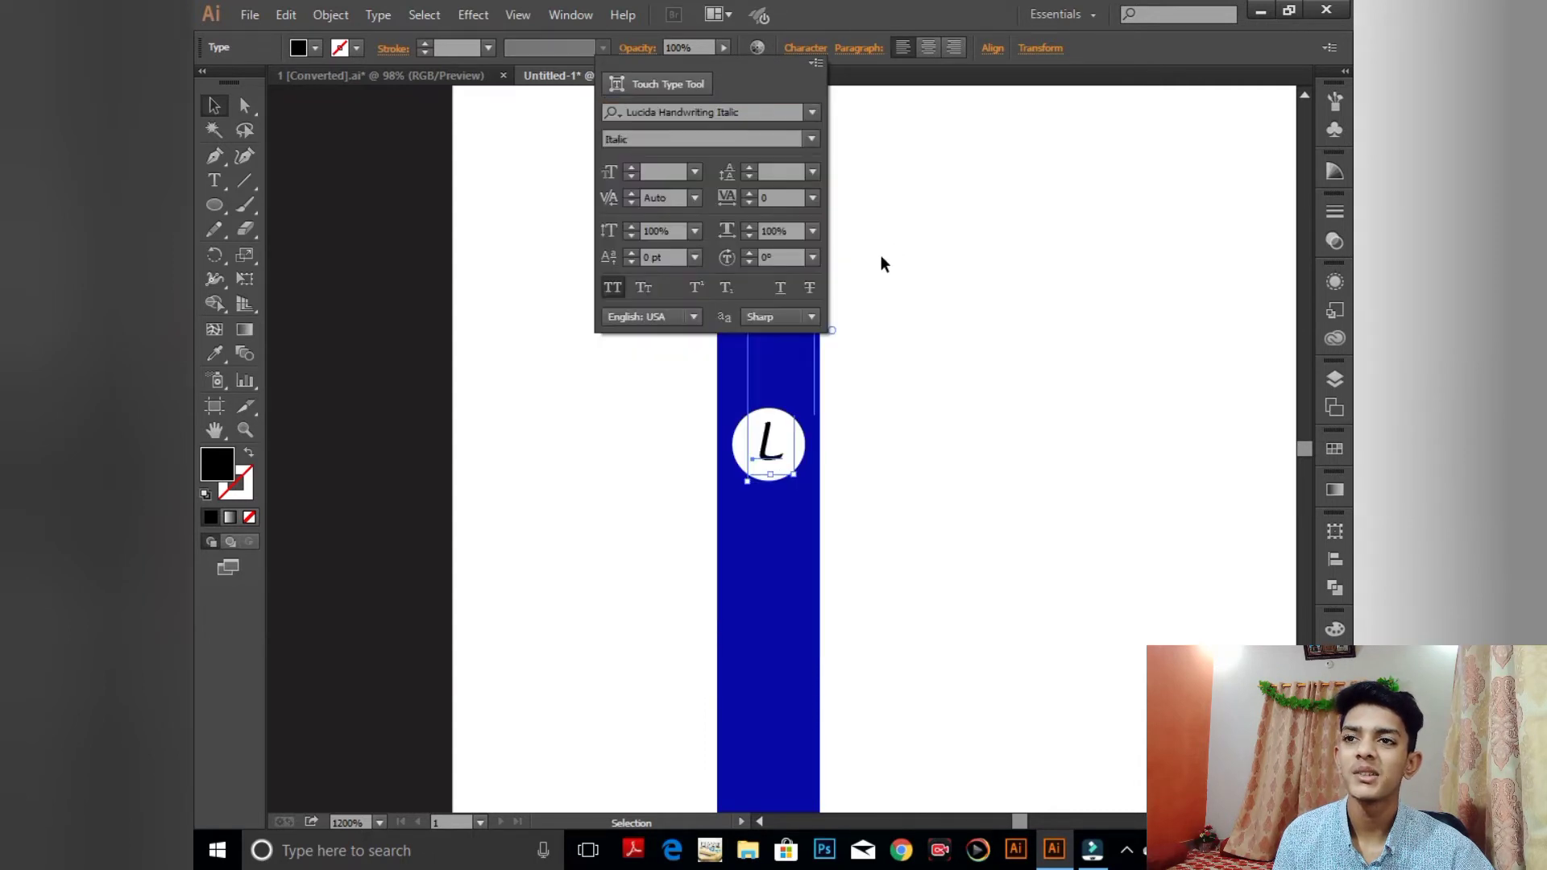
left_click(847, 187)
left_click(848, 187)
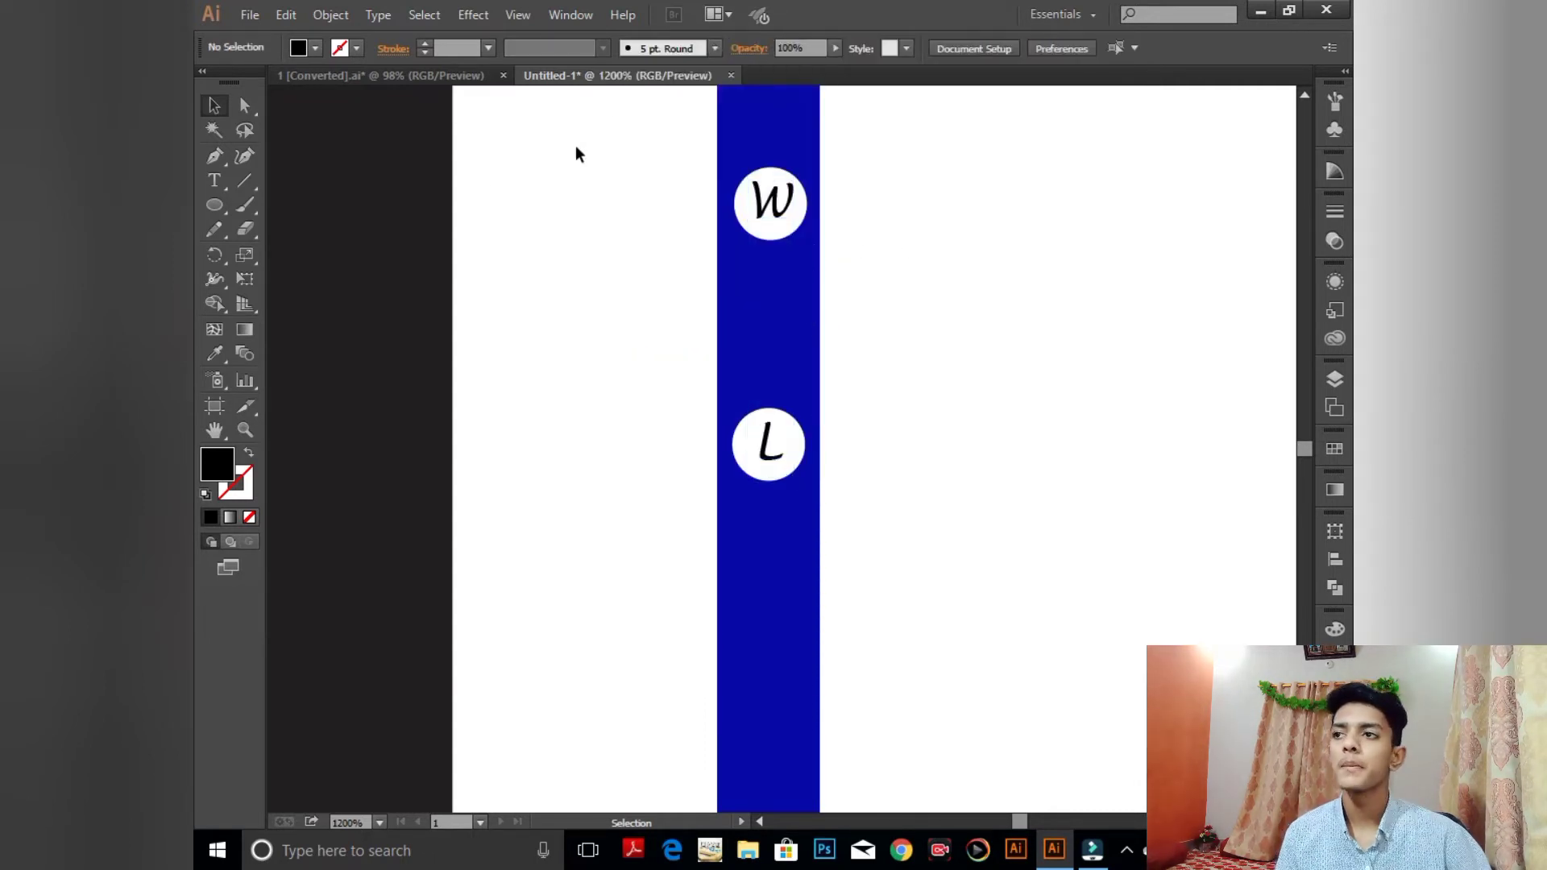
left_click(215, 180)
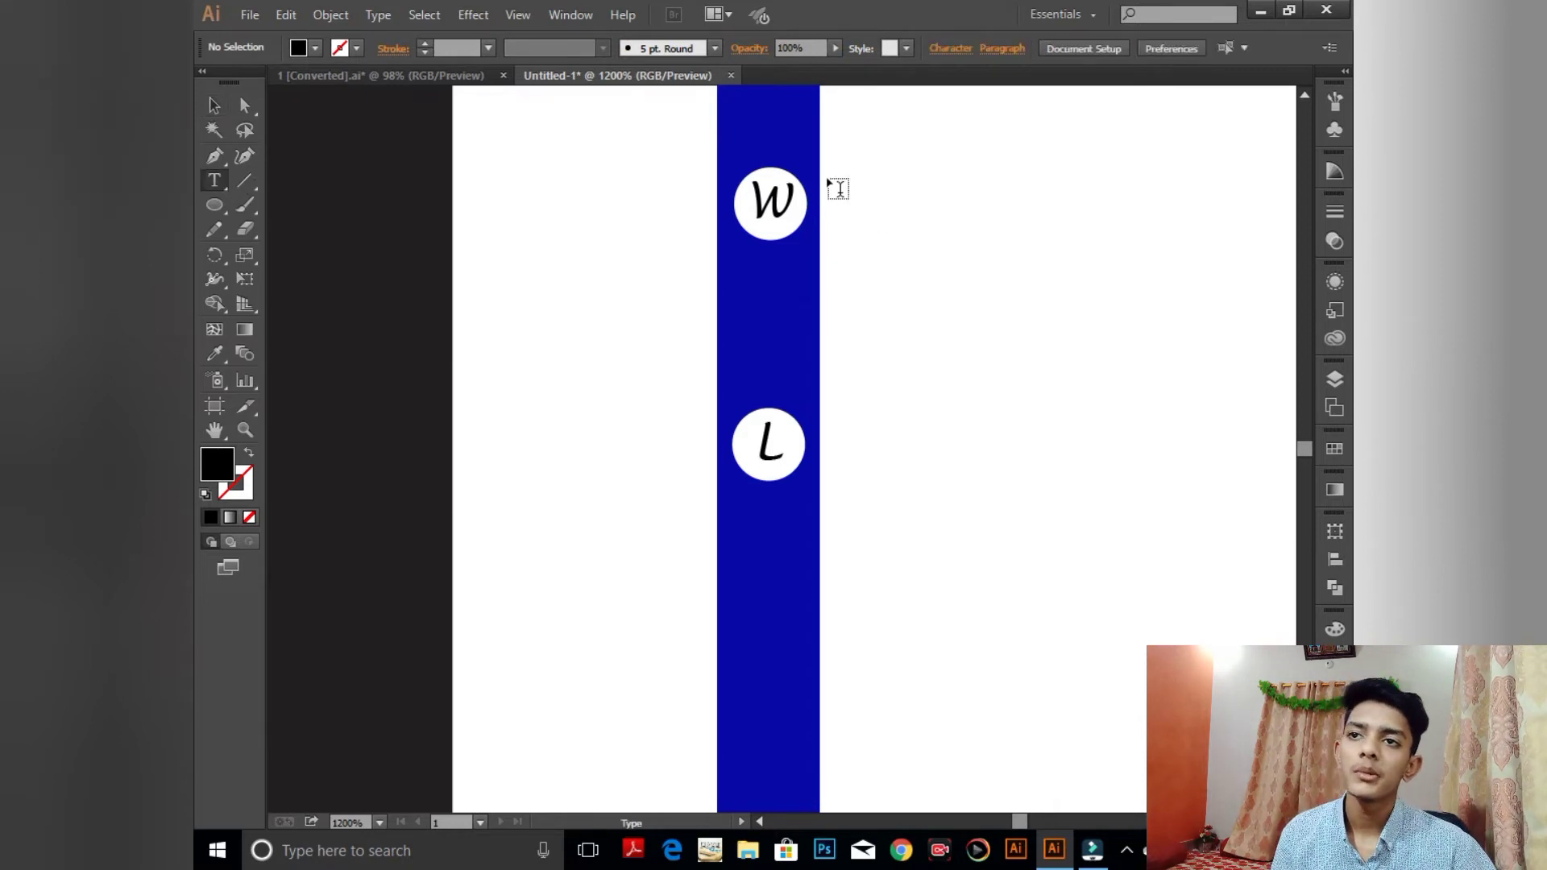
- Type the card's phone number as a new text line beside the blue bar
scroll(886, 314, "up", 3)
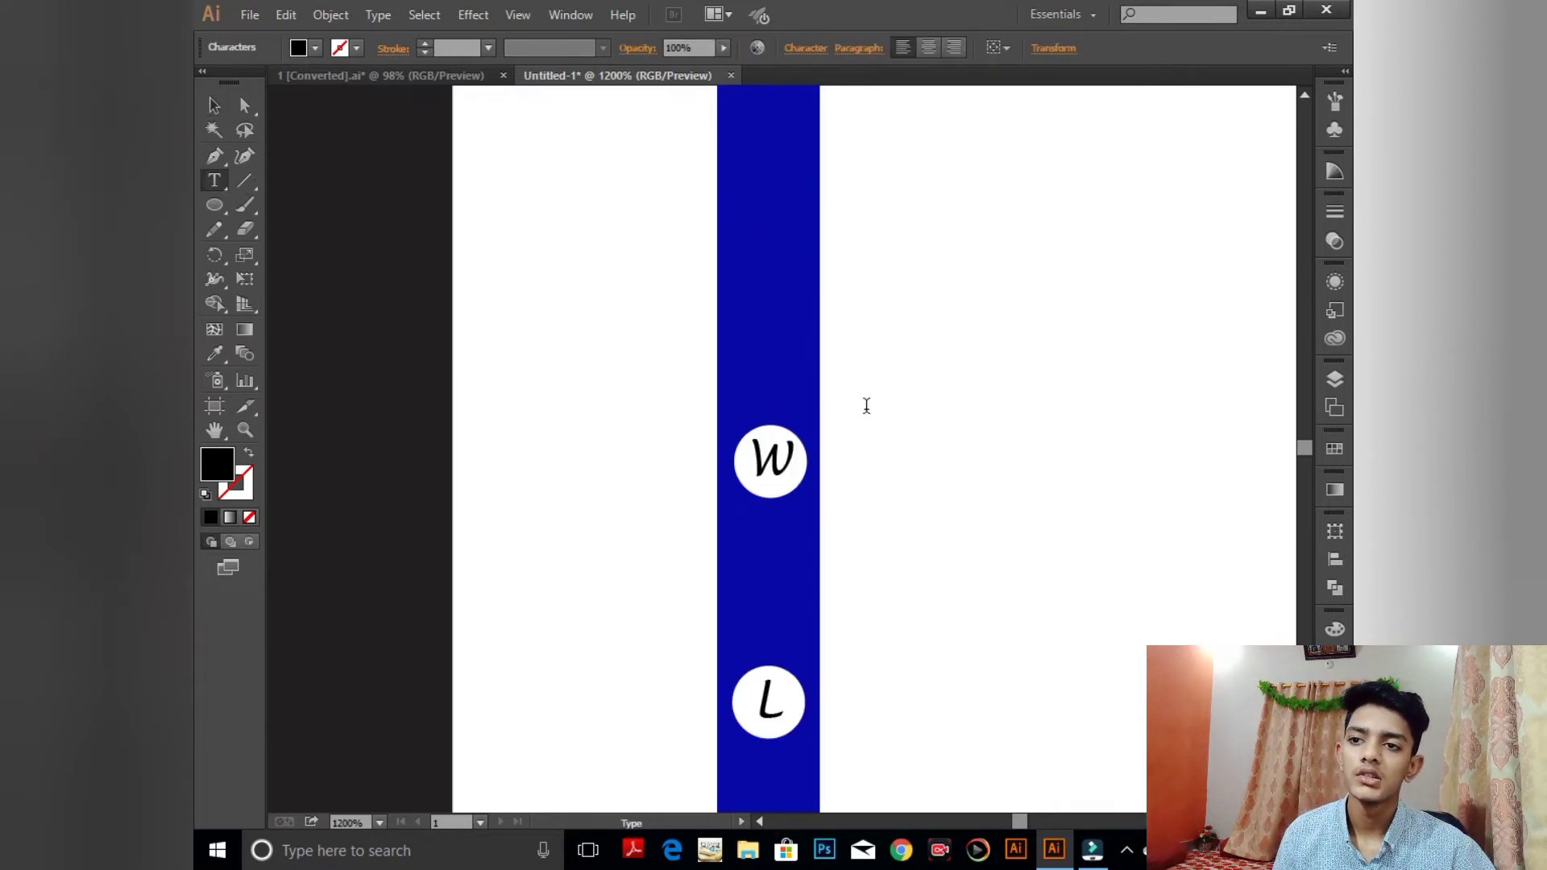
left_click(828, 494)
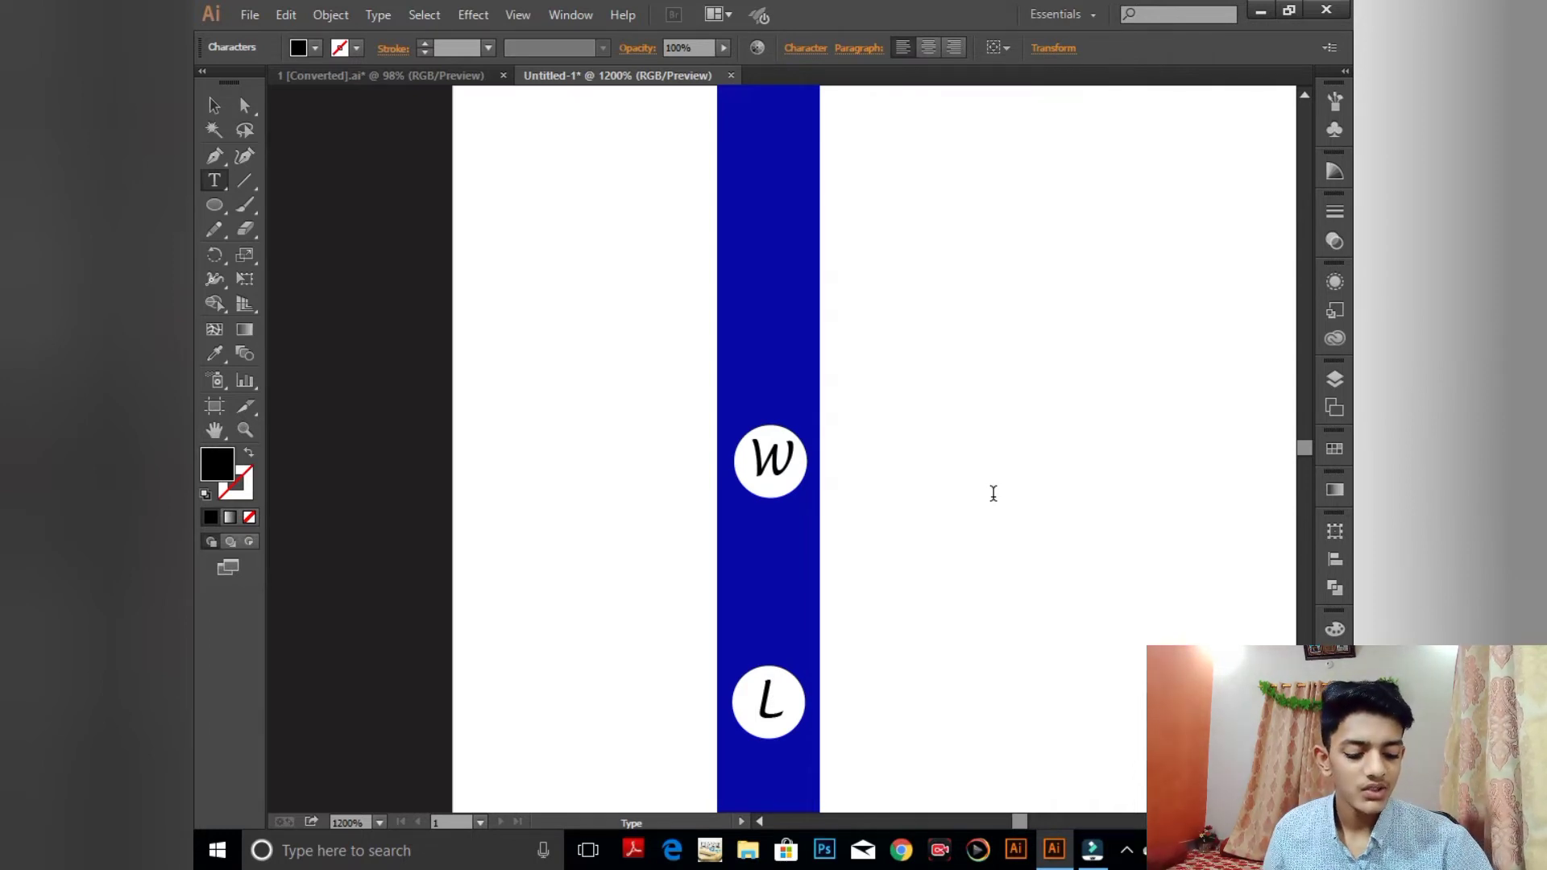
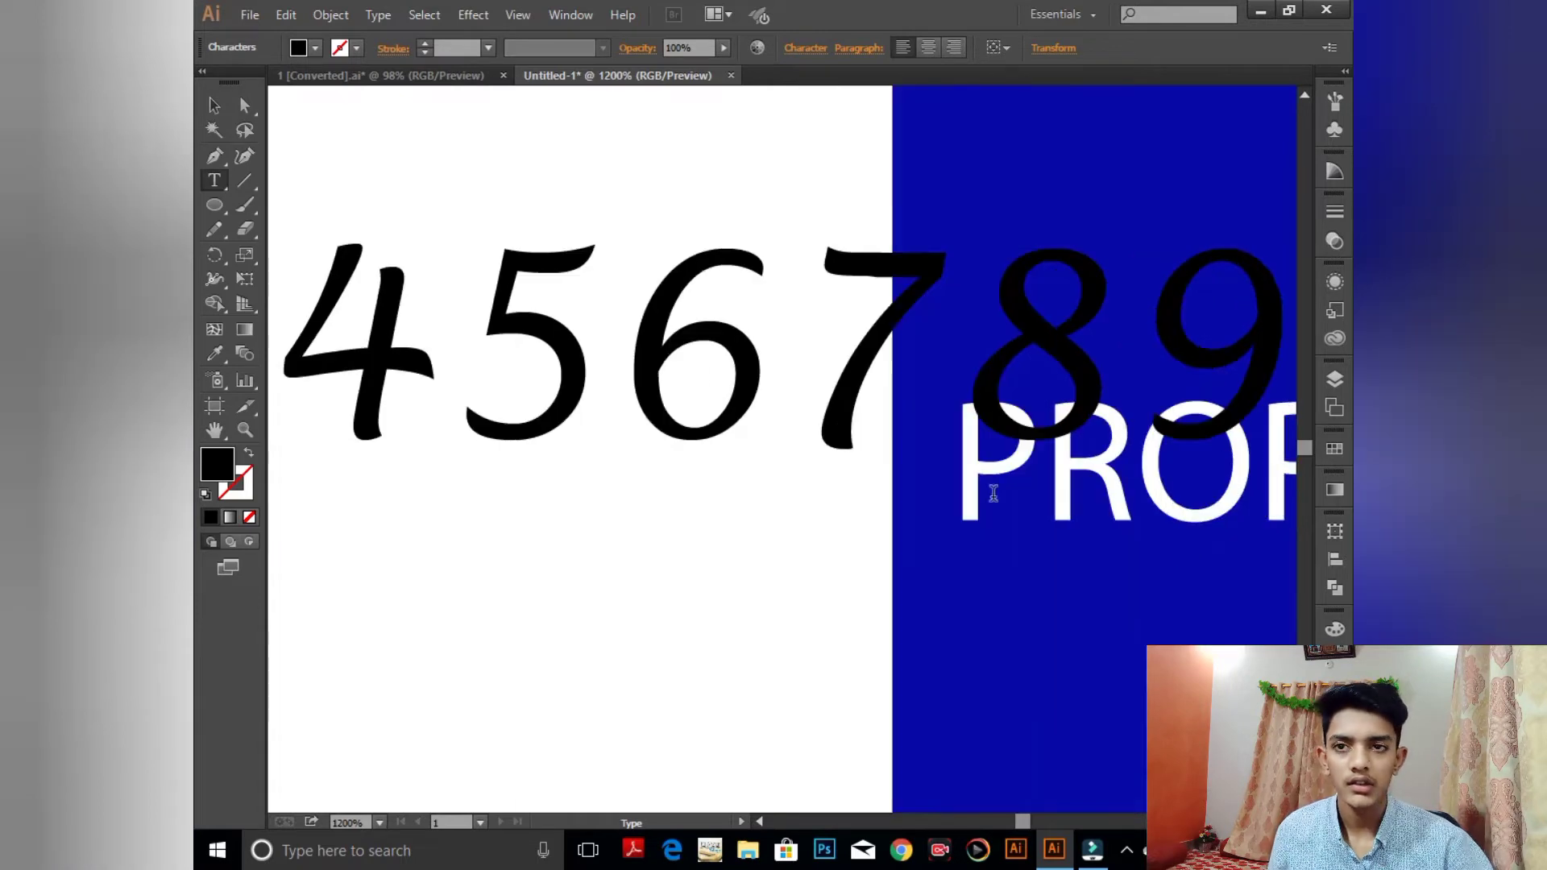
- Shrink the phone number text and nudge it into place beside the W circle
key("ctrl+minus")
key("ctrl+minus")
key("ctrl+minus")
key("ctrl+minus")
key("ctrl+minus")
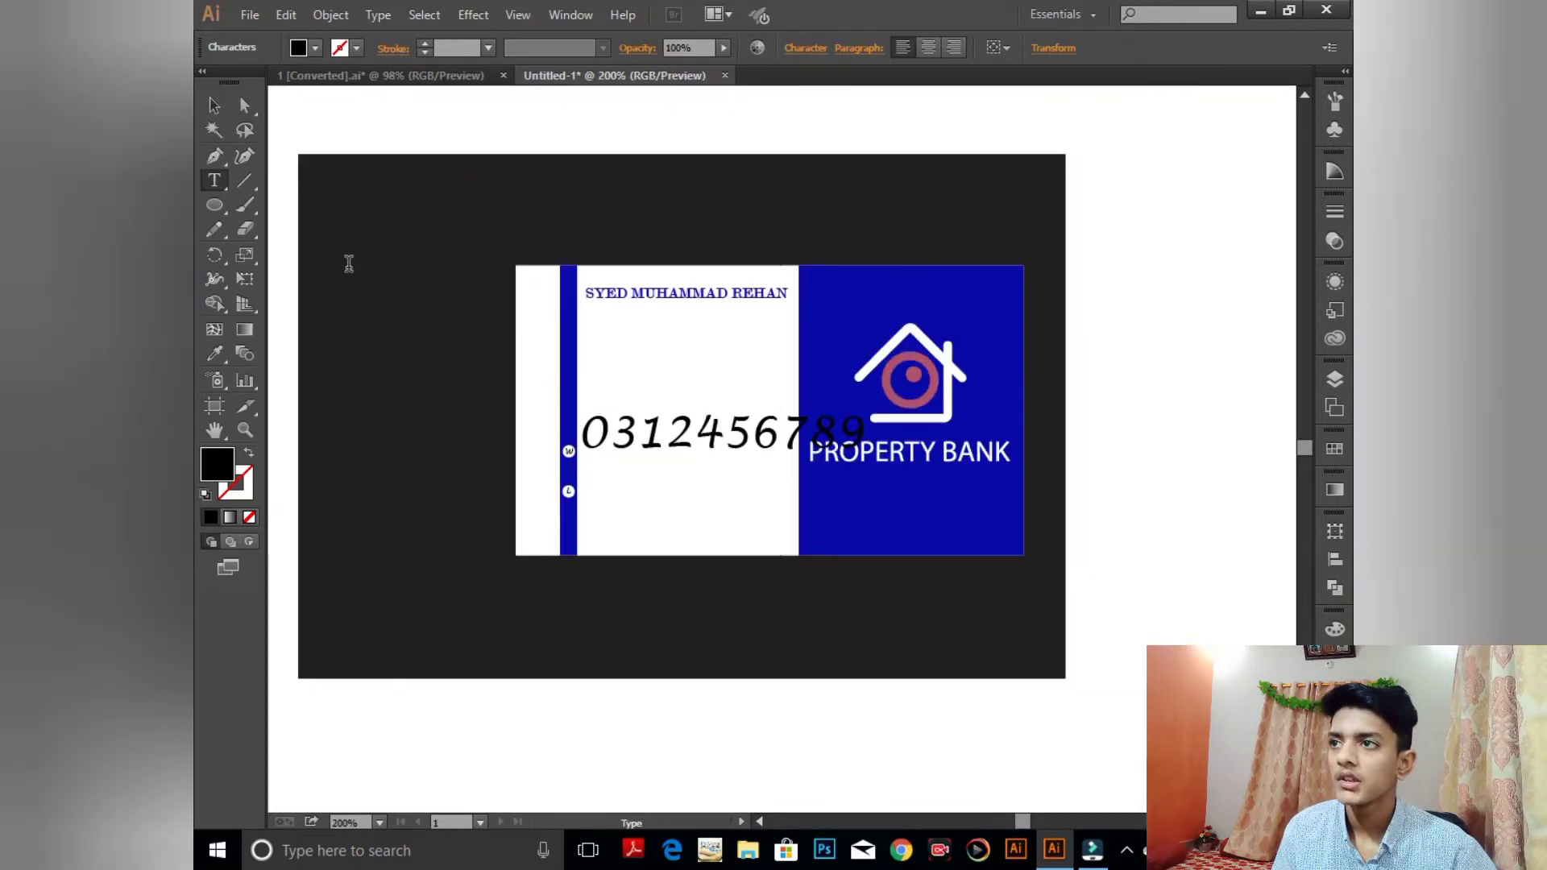
left_click(214, 106)
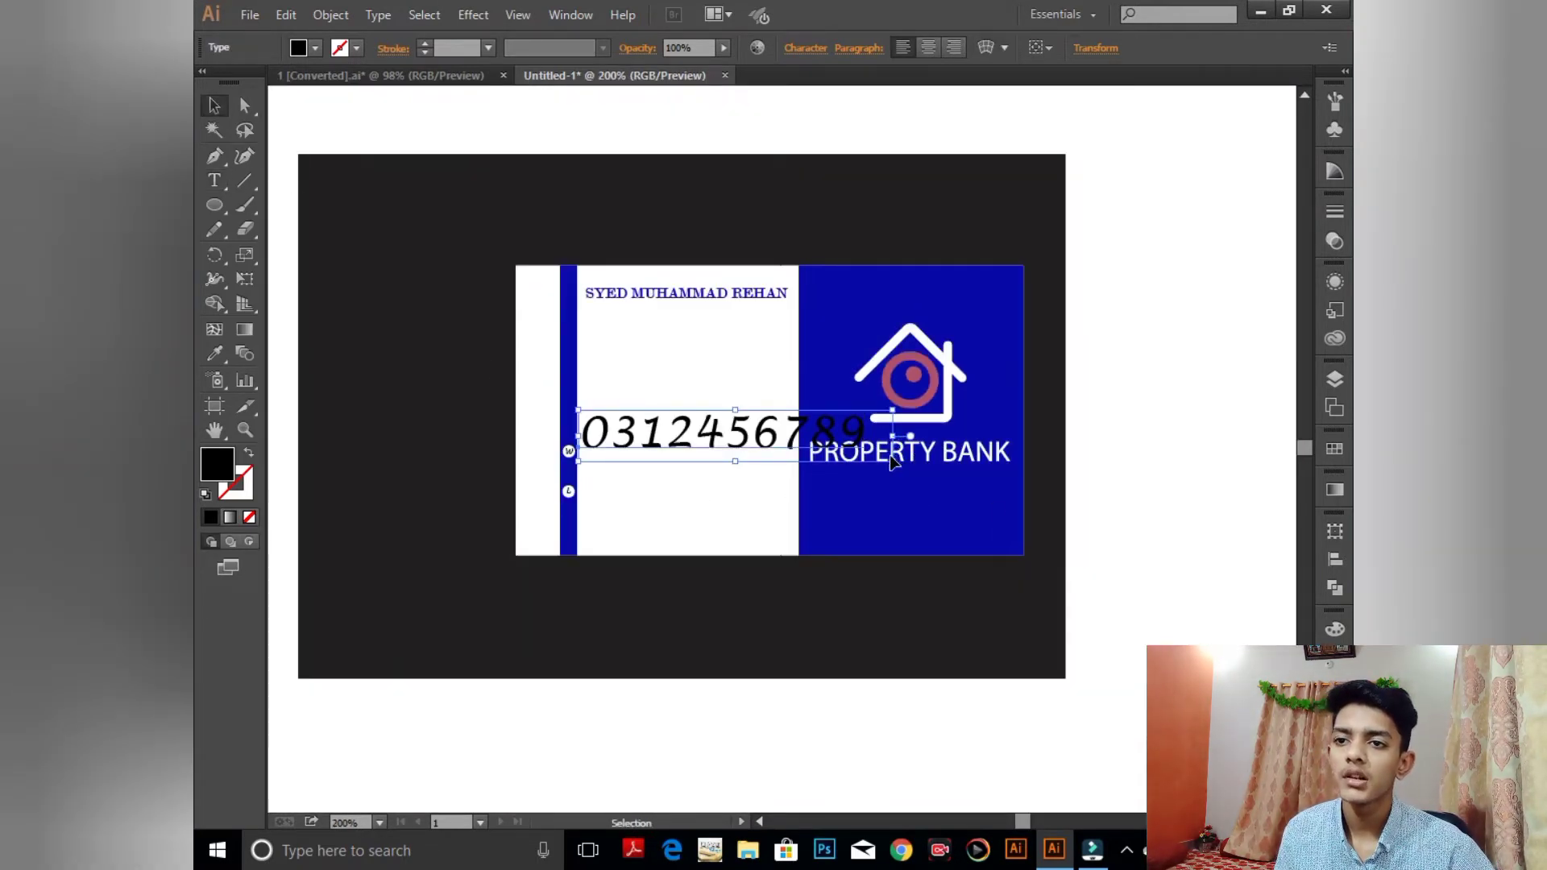
left_click_drag(892, 461, 1196, 357)
key("ctrl+plus")
key("ctrl+plus")
left_click_drag(849, 385, 919, 403)
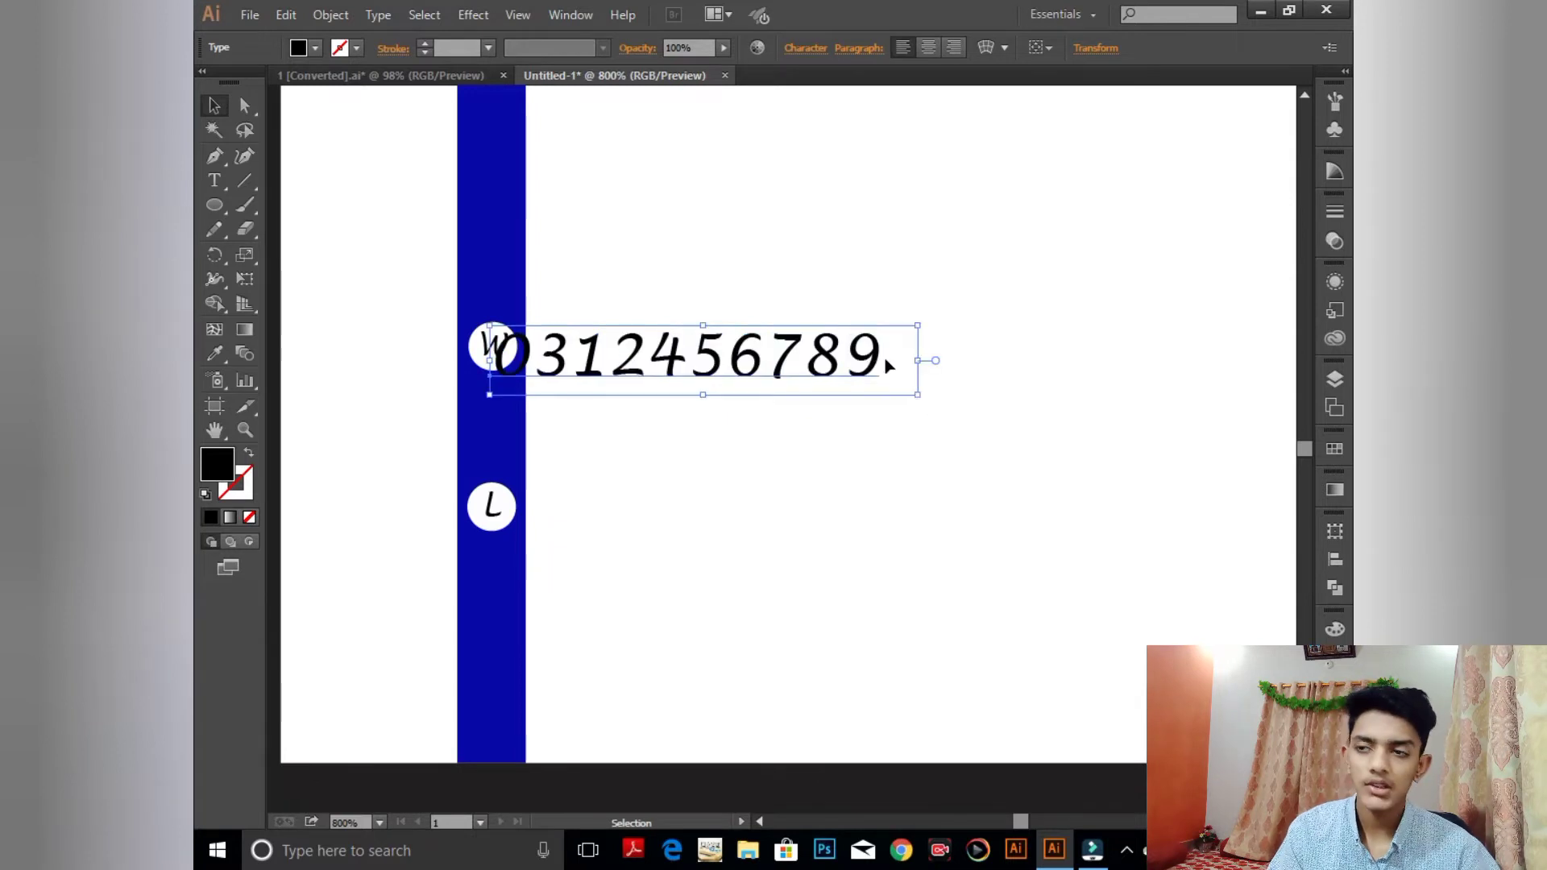
key("Right")
key("Right")
key("Right")
key("Right")
key("Right")
key("Up")
key("Right")
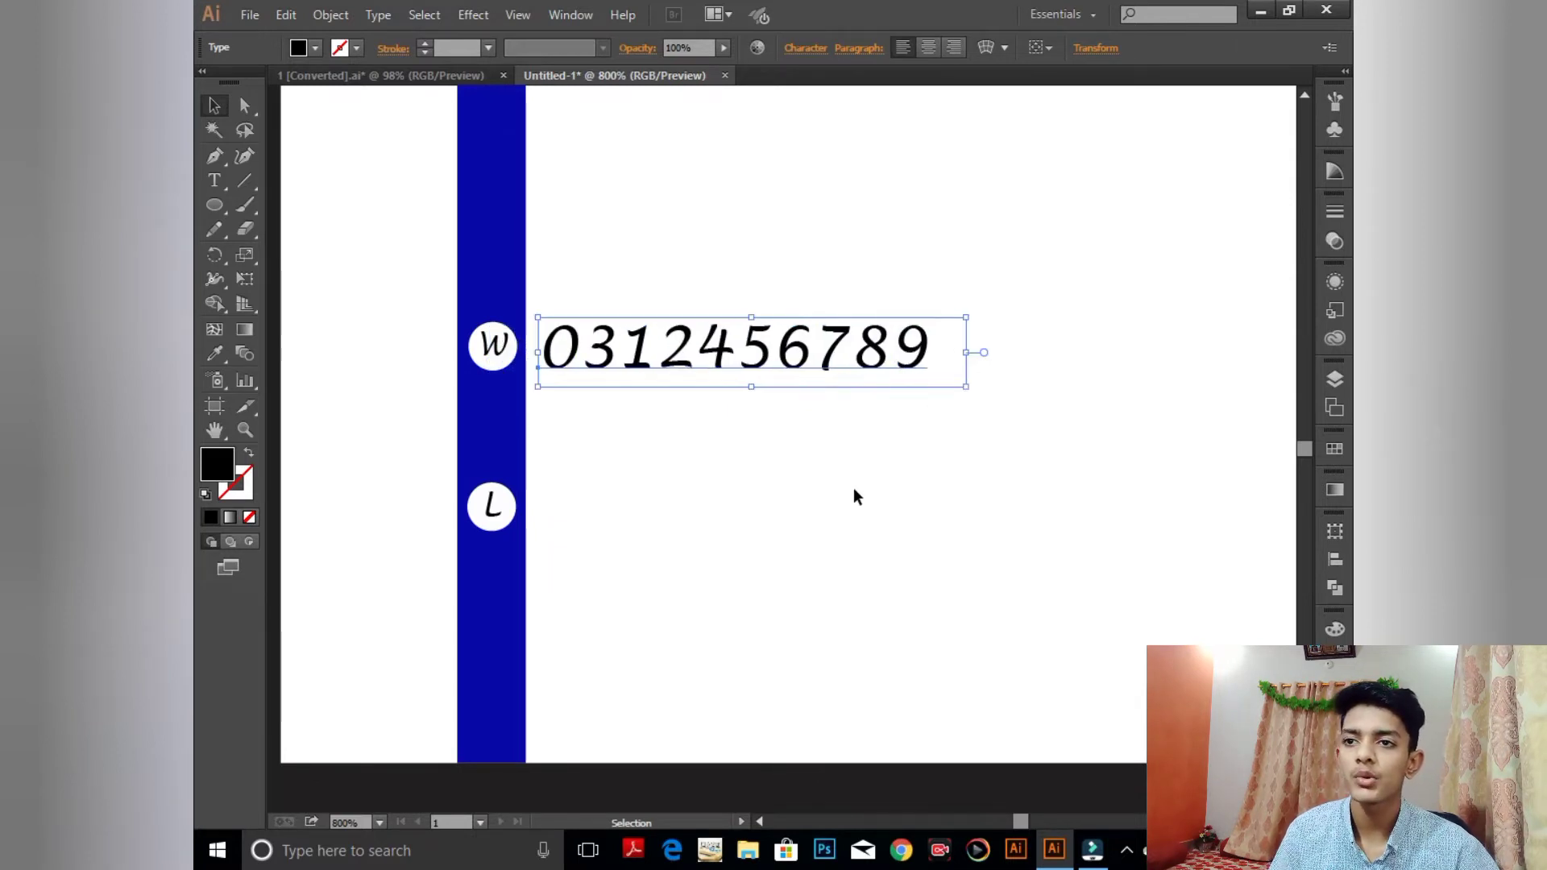
left_click(926, 562)
scroll(876, 431, "down", 3)
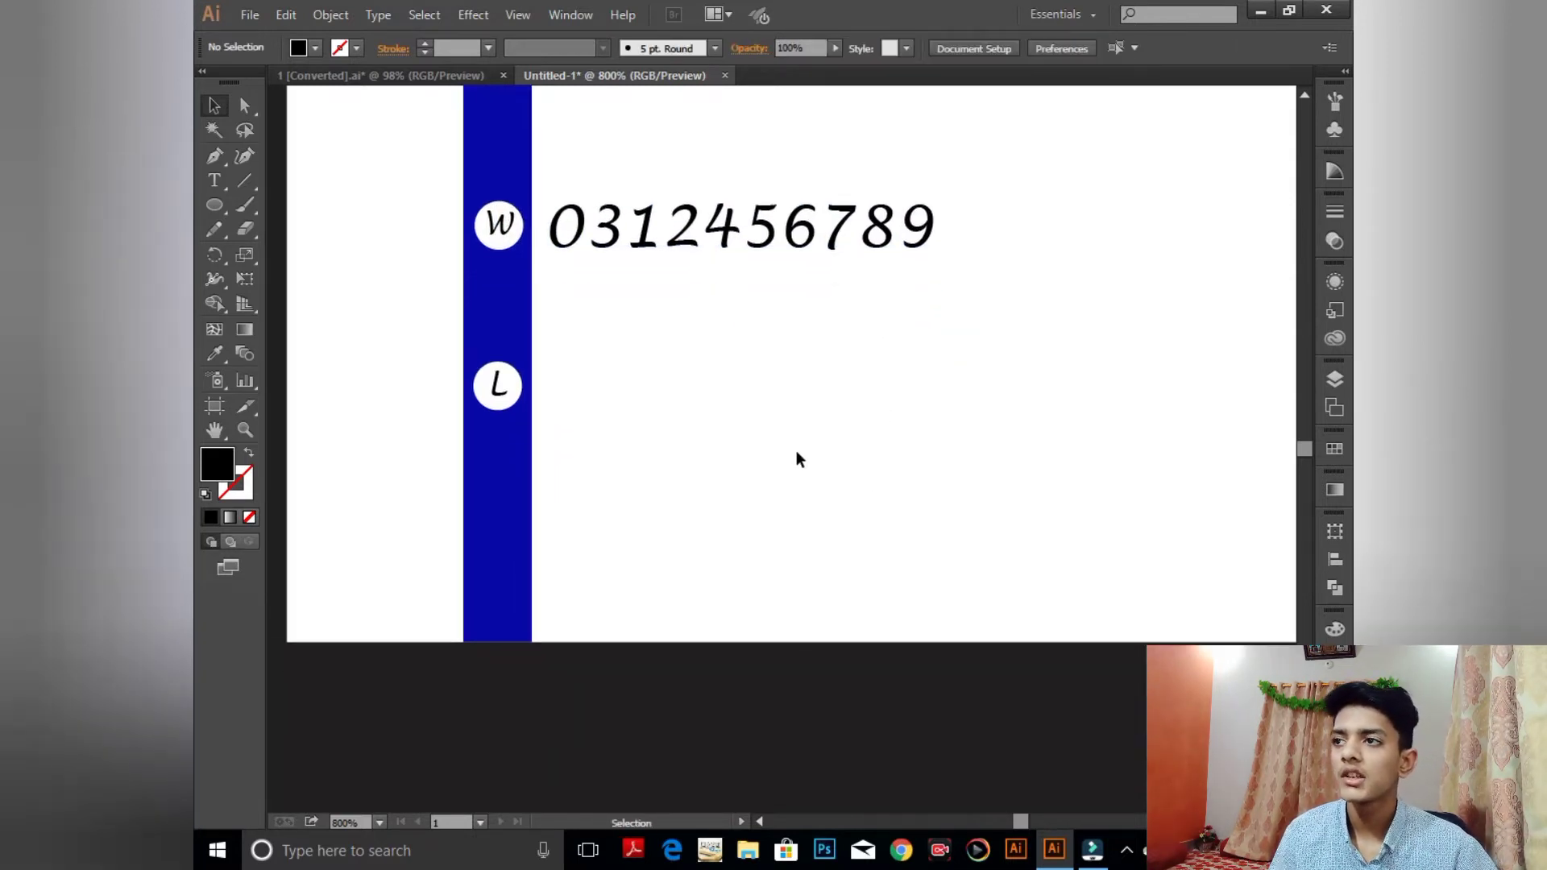
- Start the first address line beside the L circle and set it in Adobe Gurmukhi
left_click(216, 185)
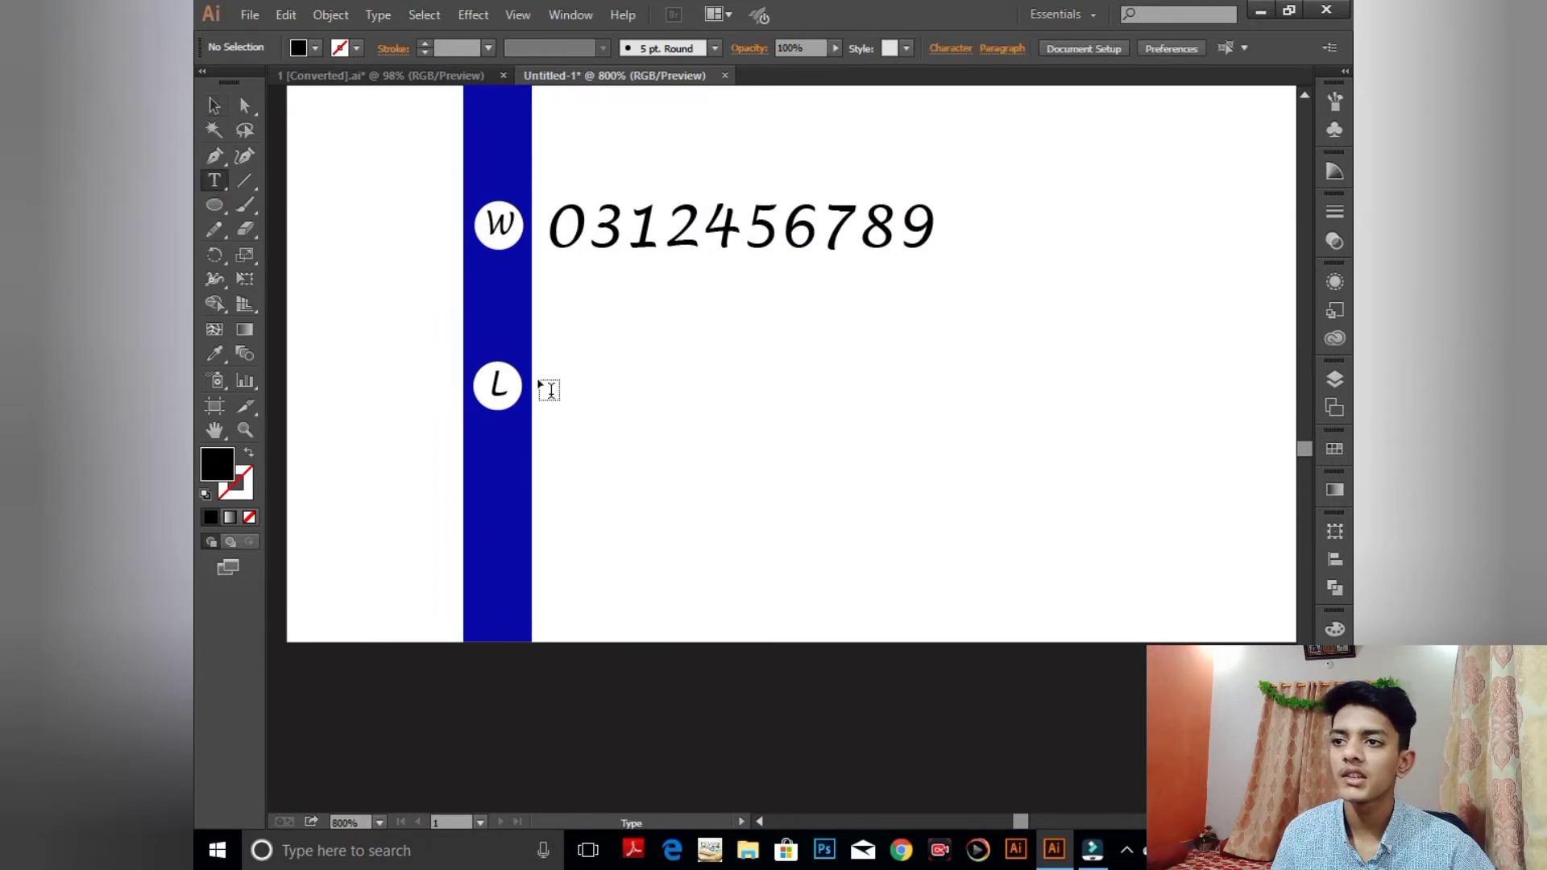
left_click(541, 388)
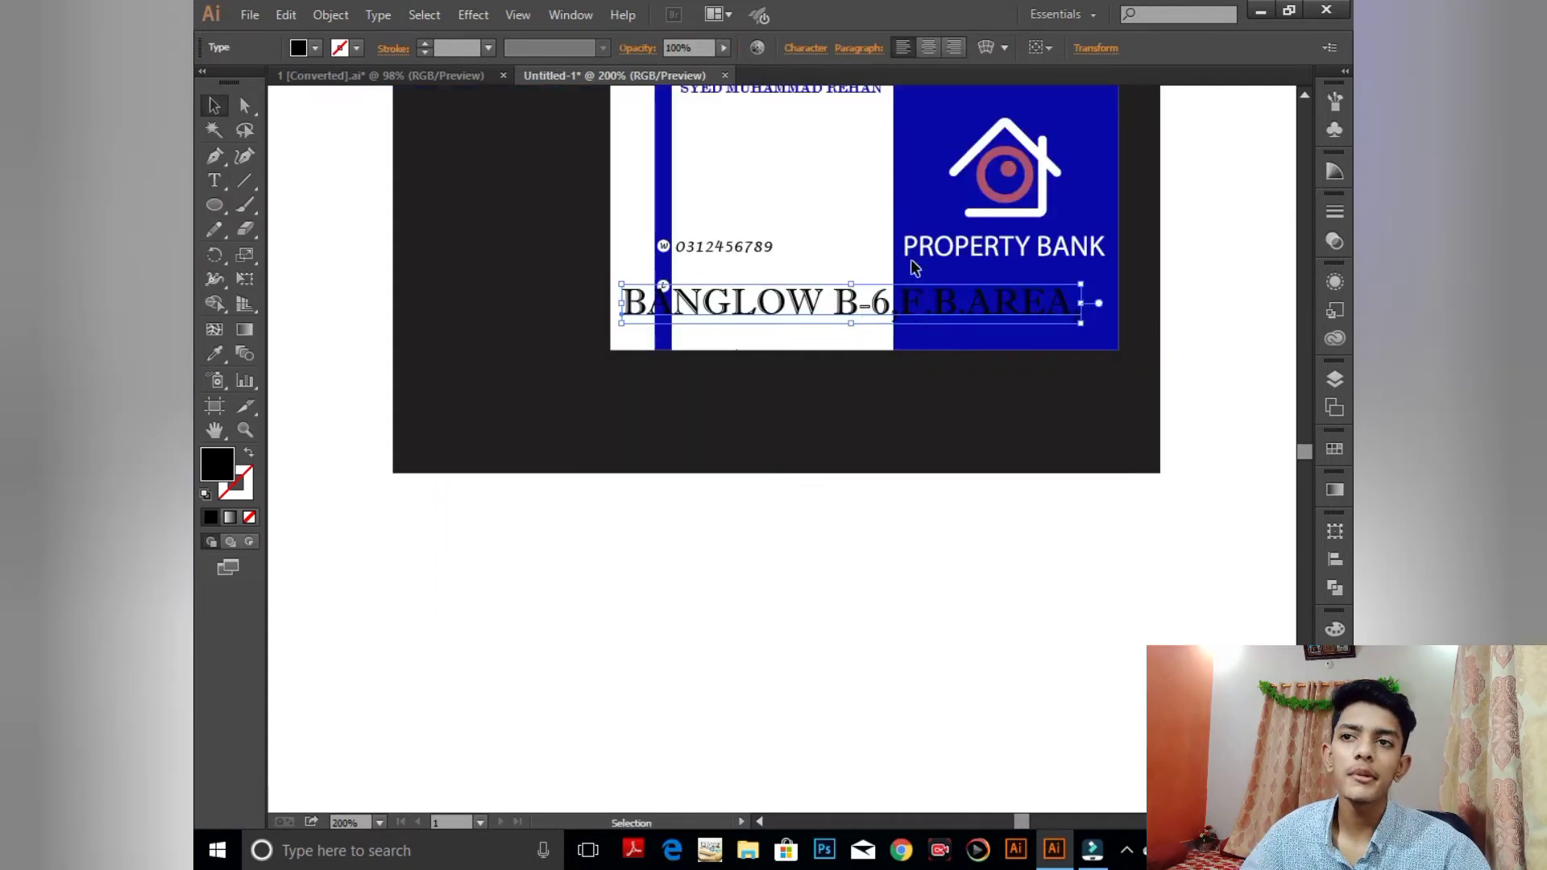
left_click(805, 52)
left_click(813, 111)
left_click(870, 232)
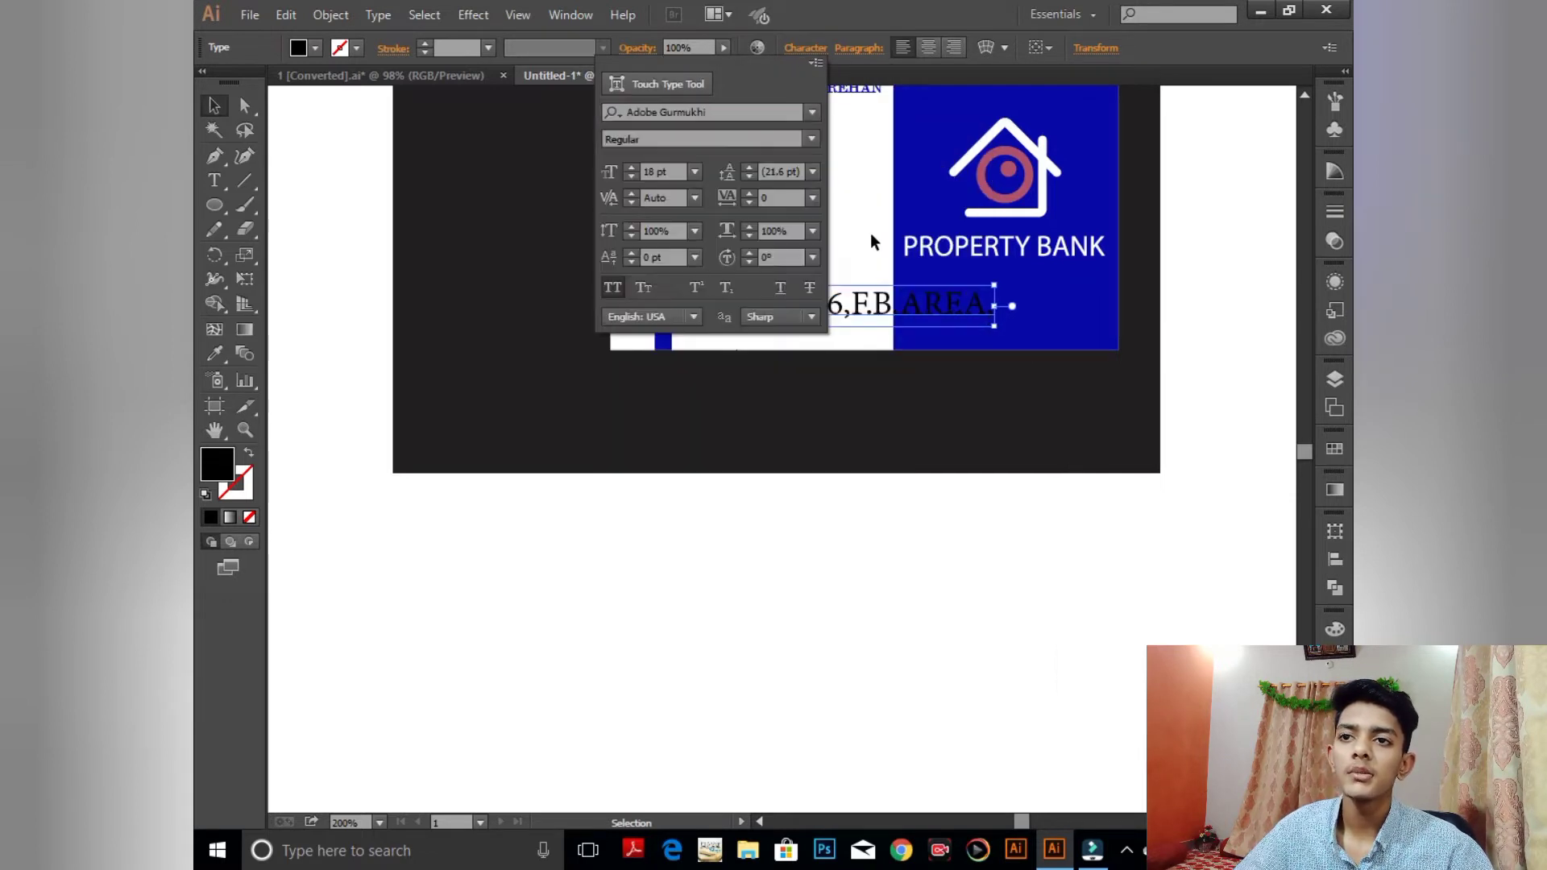
left_click(920, 490)
- Shrink the address text and move it next to the L circle
key("ctrl+plus")
key("ctrl+plus")
key("ctrl+plus")
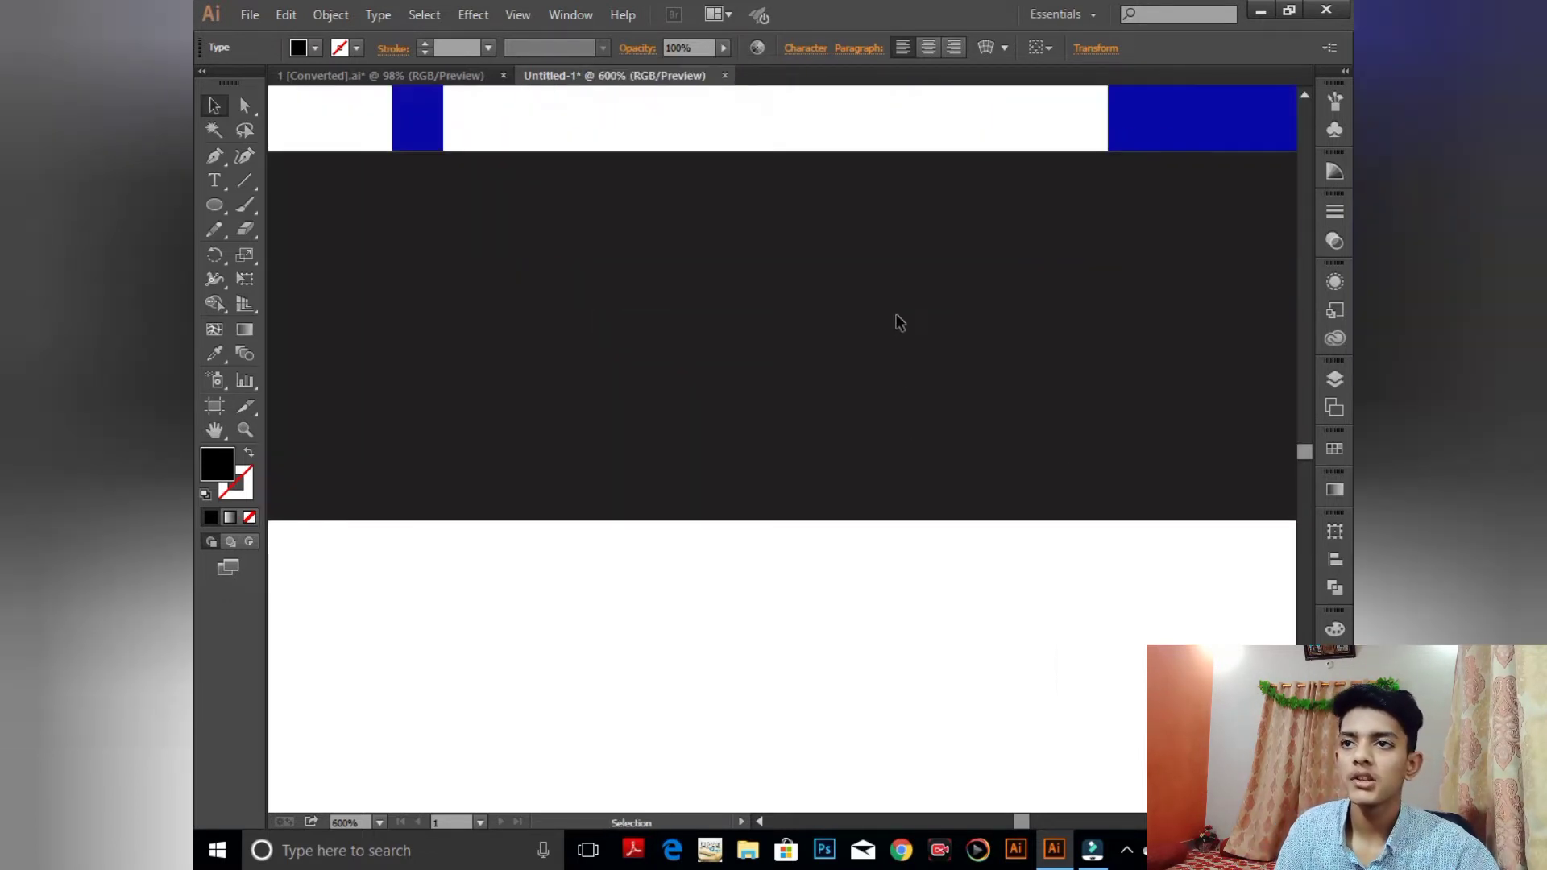
key("space")
left_click_drag(897, 260, 621, 581)
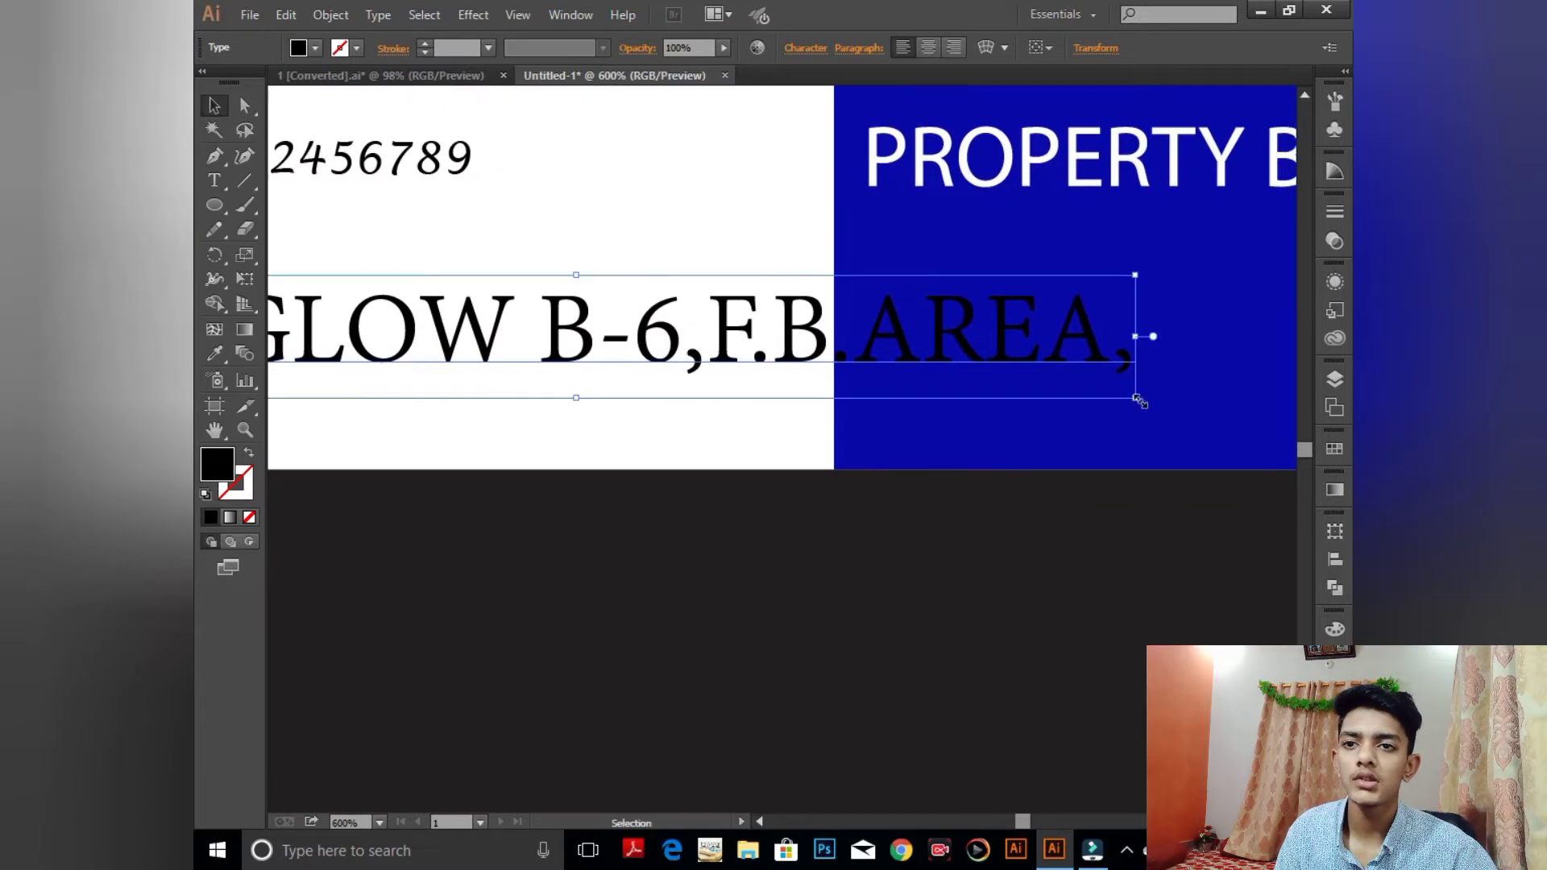
left_click_drag(1139, 400, 970, 378)
left_click(682, 403)
key("space")
left_click_drag(714, 422, 1013, 494)
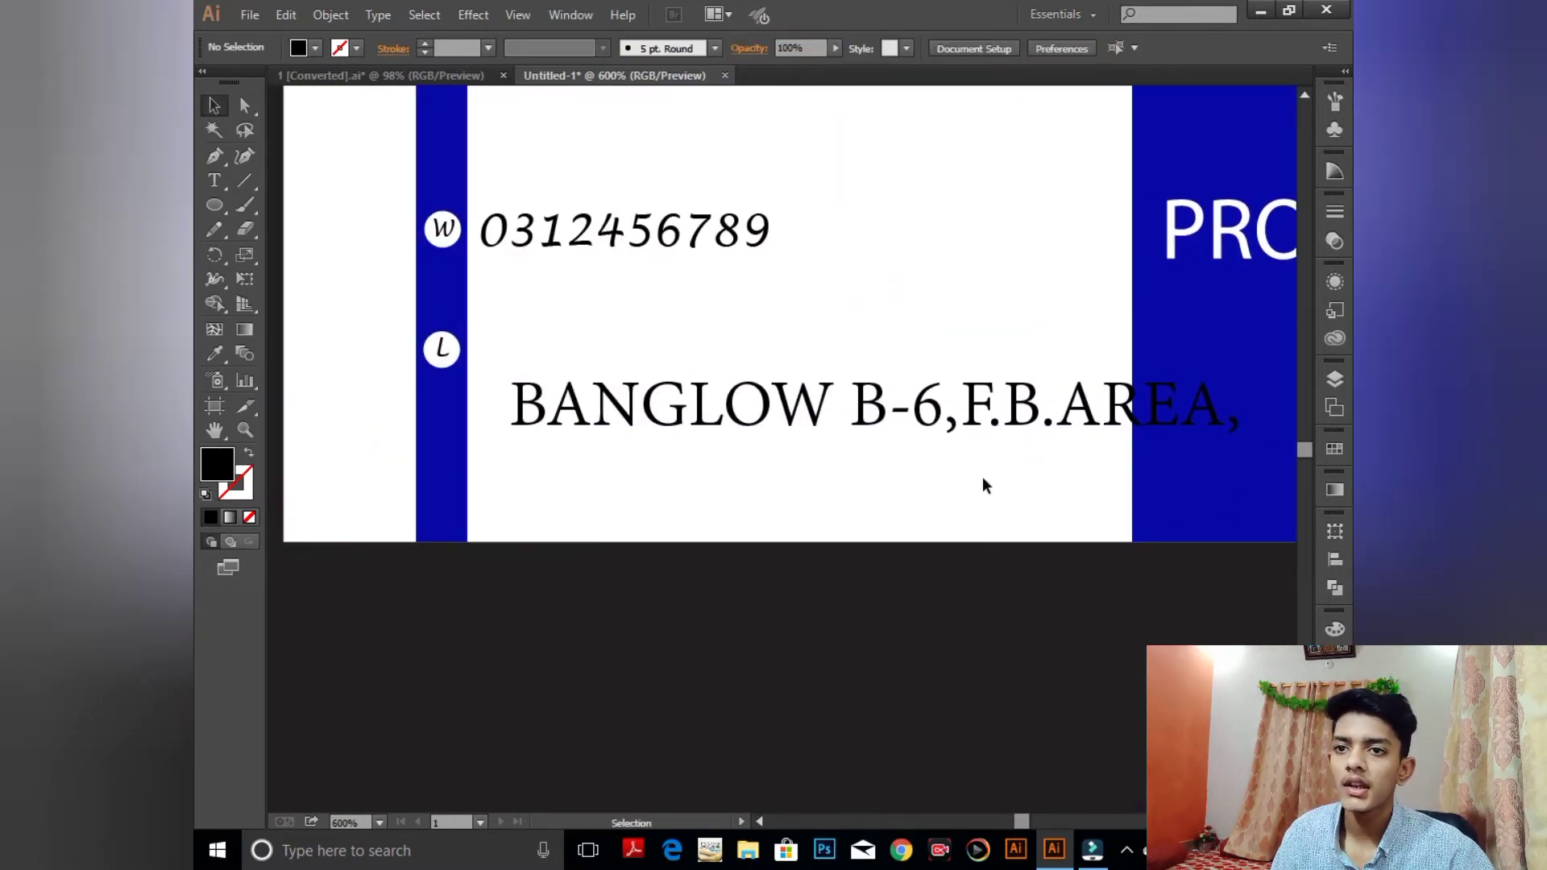
left_click_drag(985, 406, 909, 349)
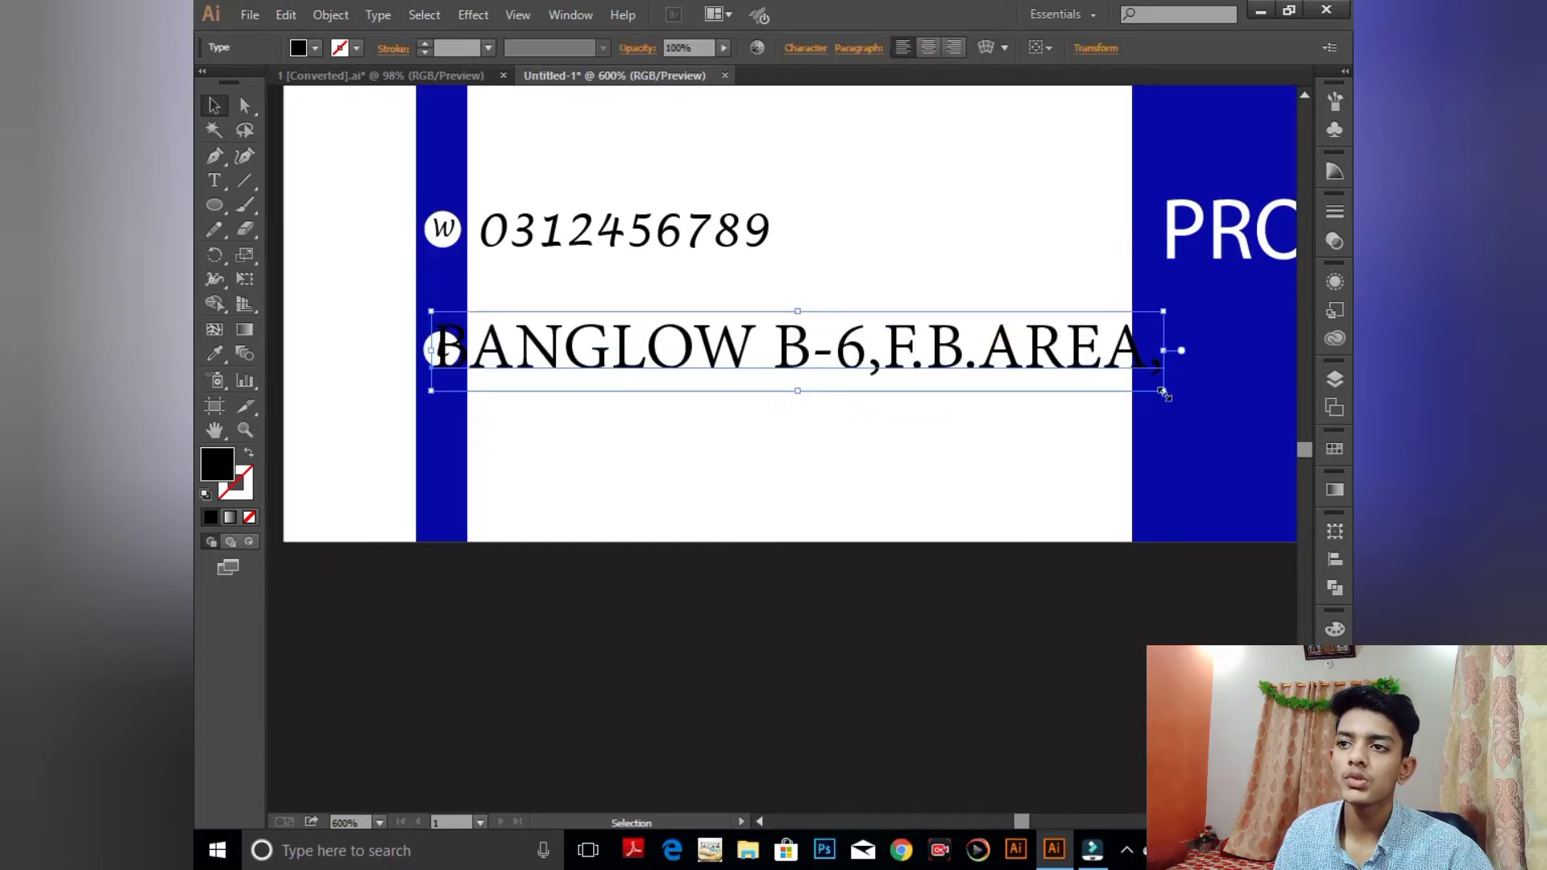
left_click_drag(1163, 392, 1100, 417)
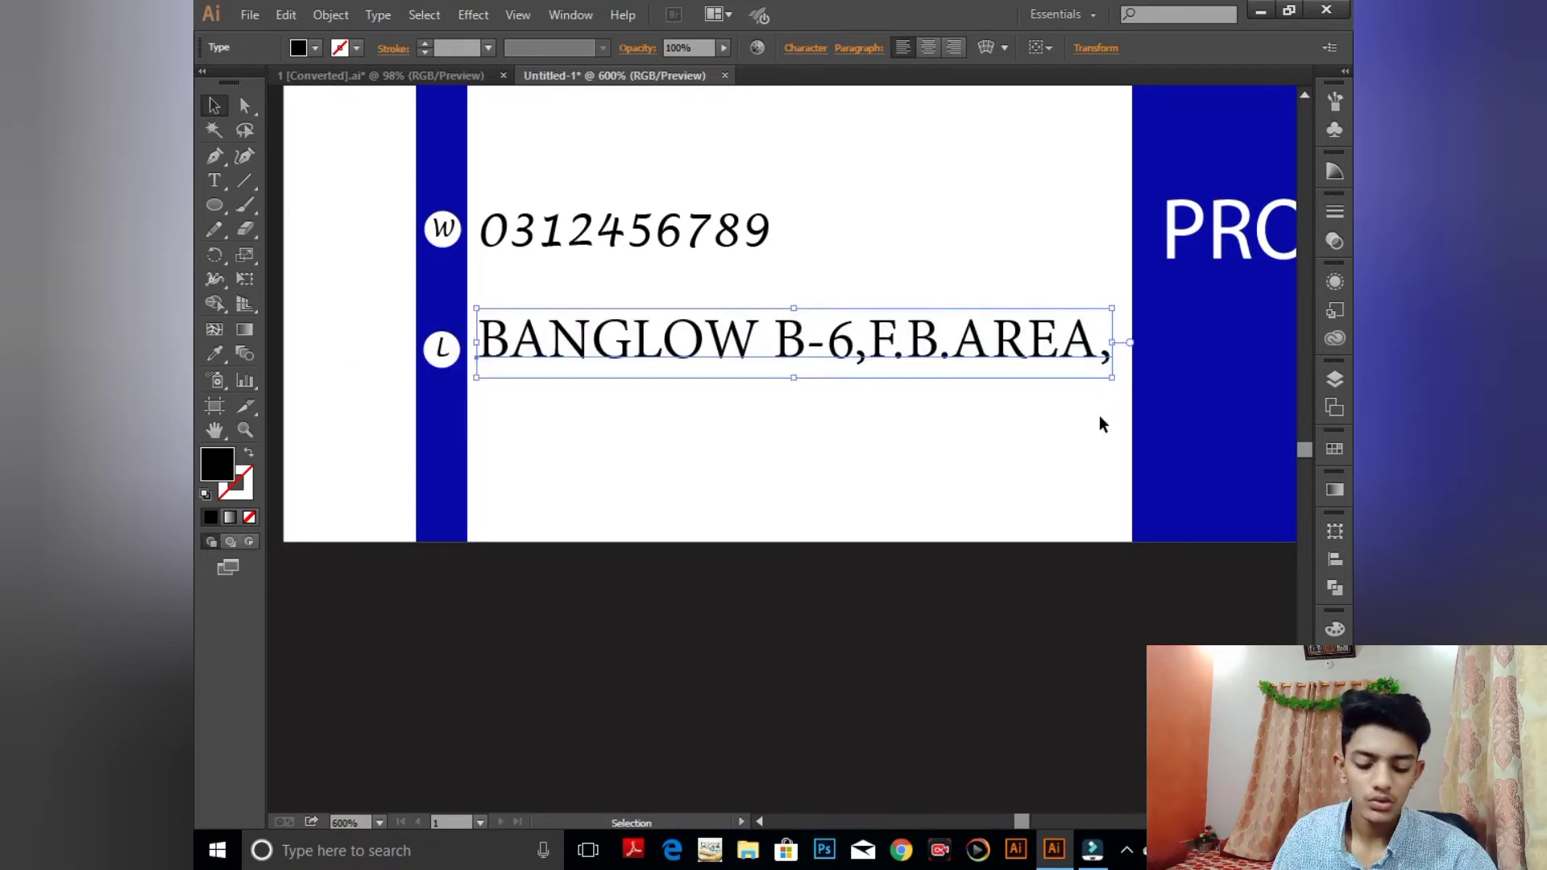
- Nudge the address line down and slightly right into its final position
key("Down")
key("Down")
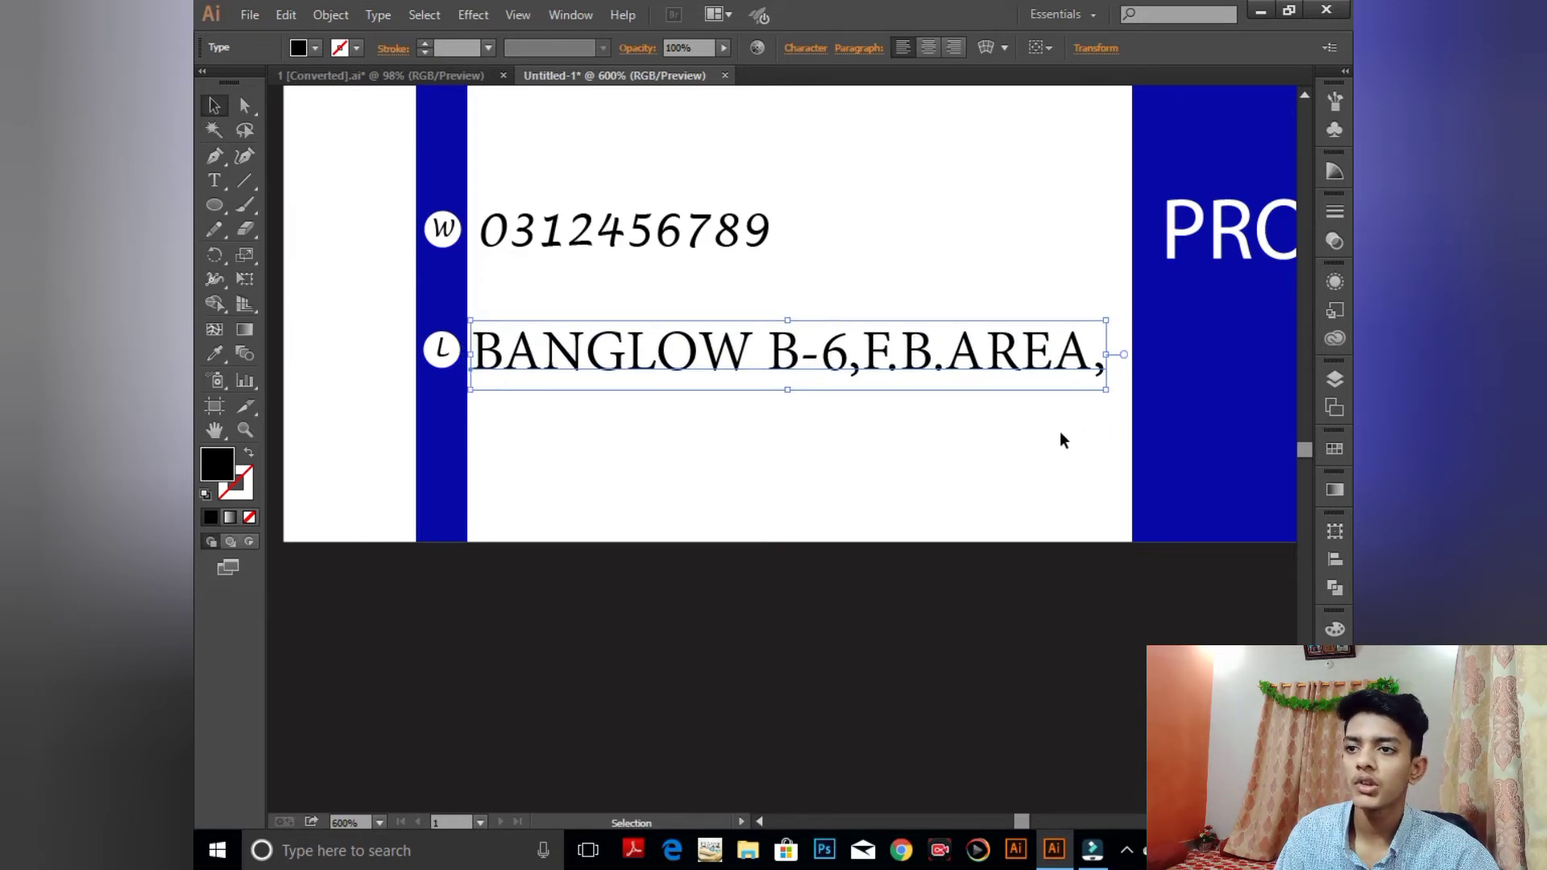
left_click(919, 717)
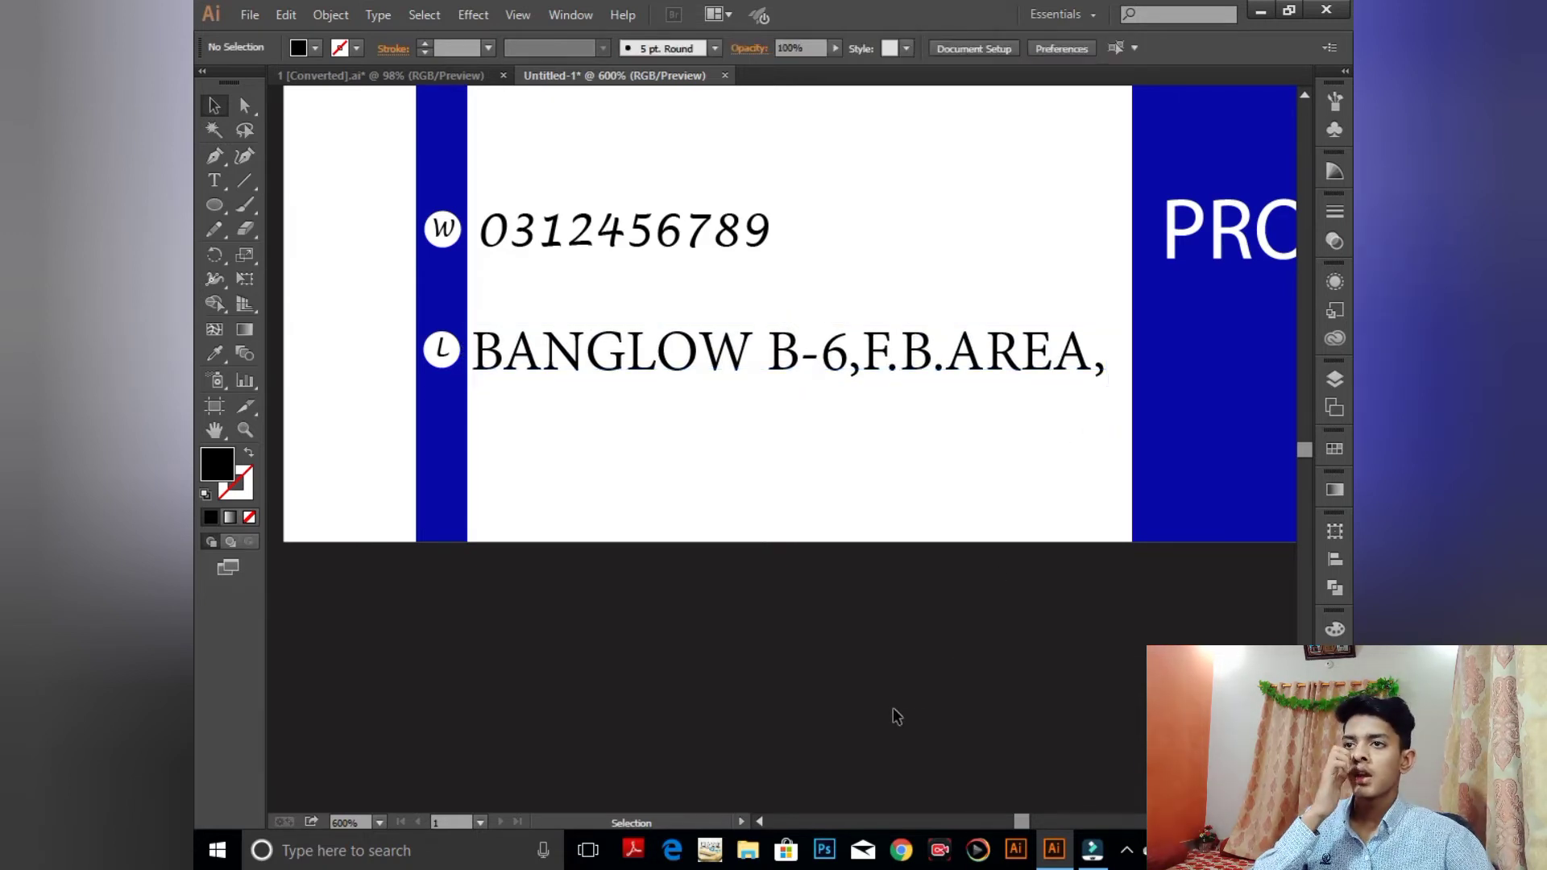
left_click(877, 371)
key("Right")
left_click(1023, 601)
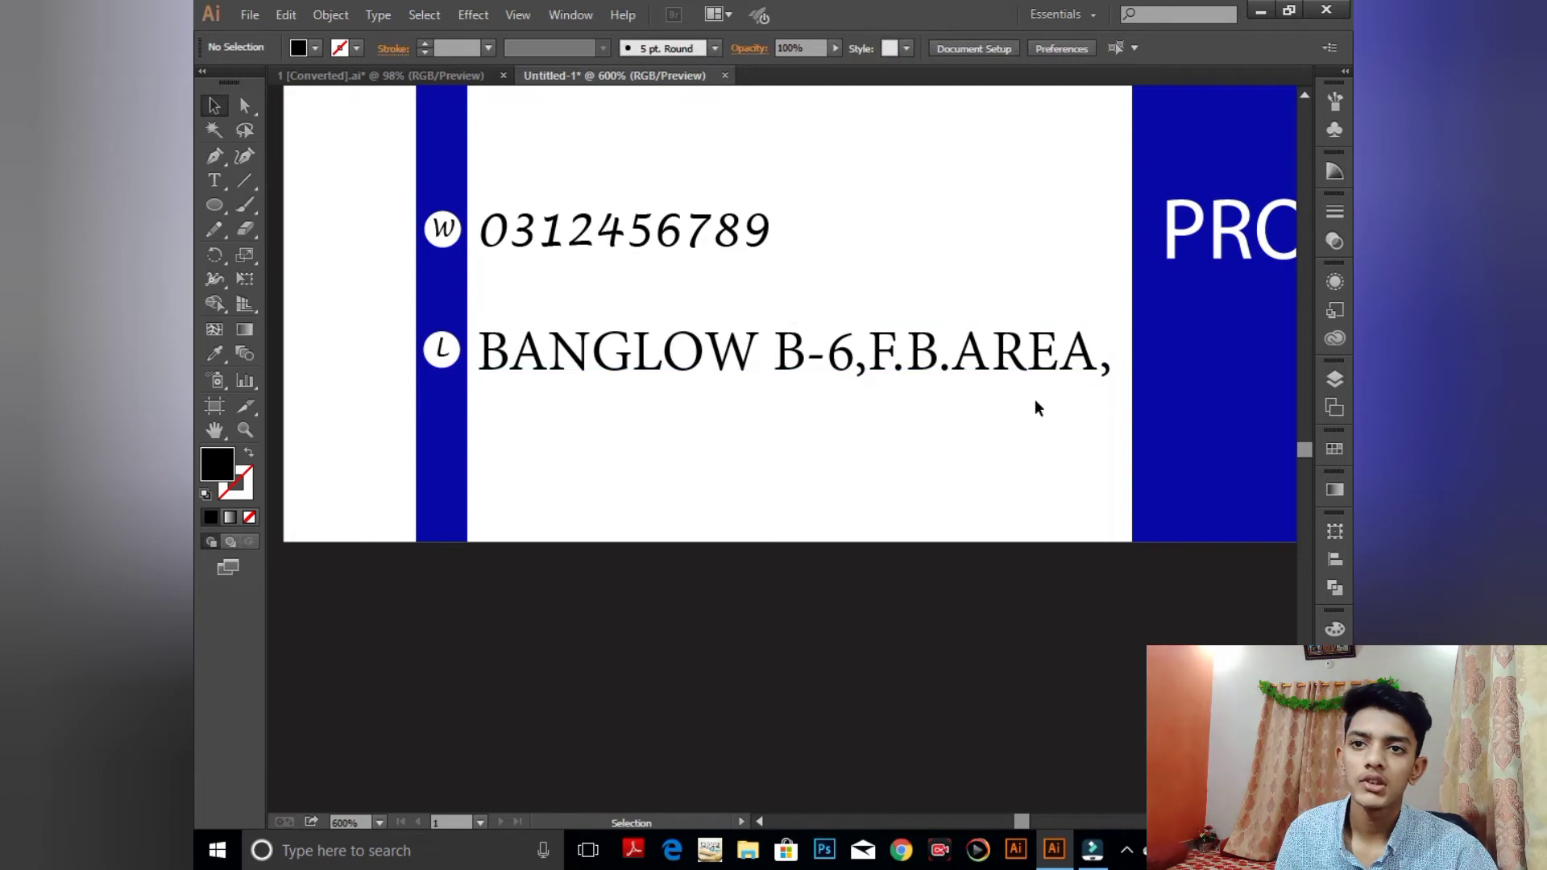
key("ctrl+minus")
key("ctrl+minus")
key("ctrl+minus")
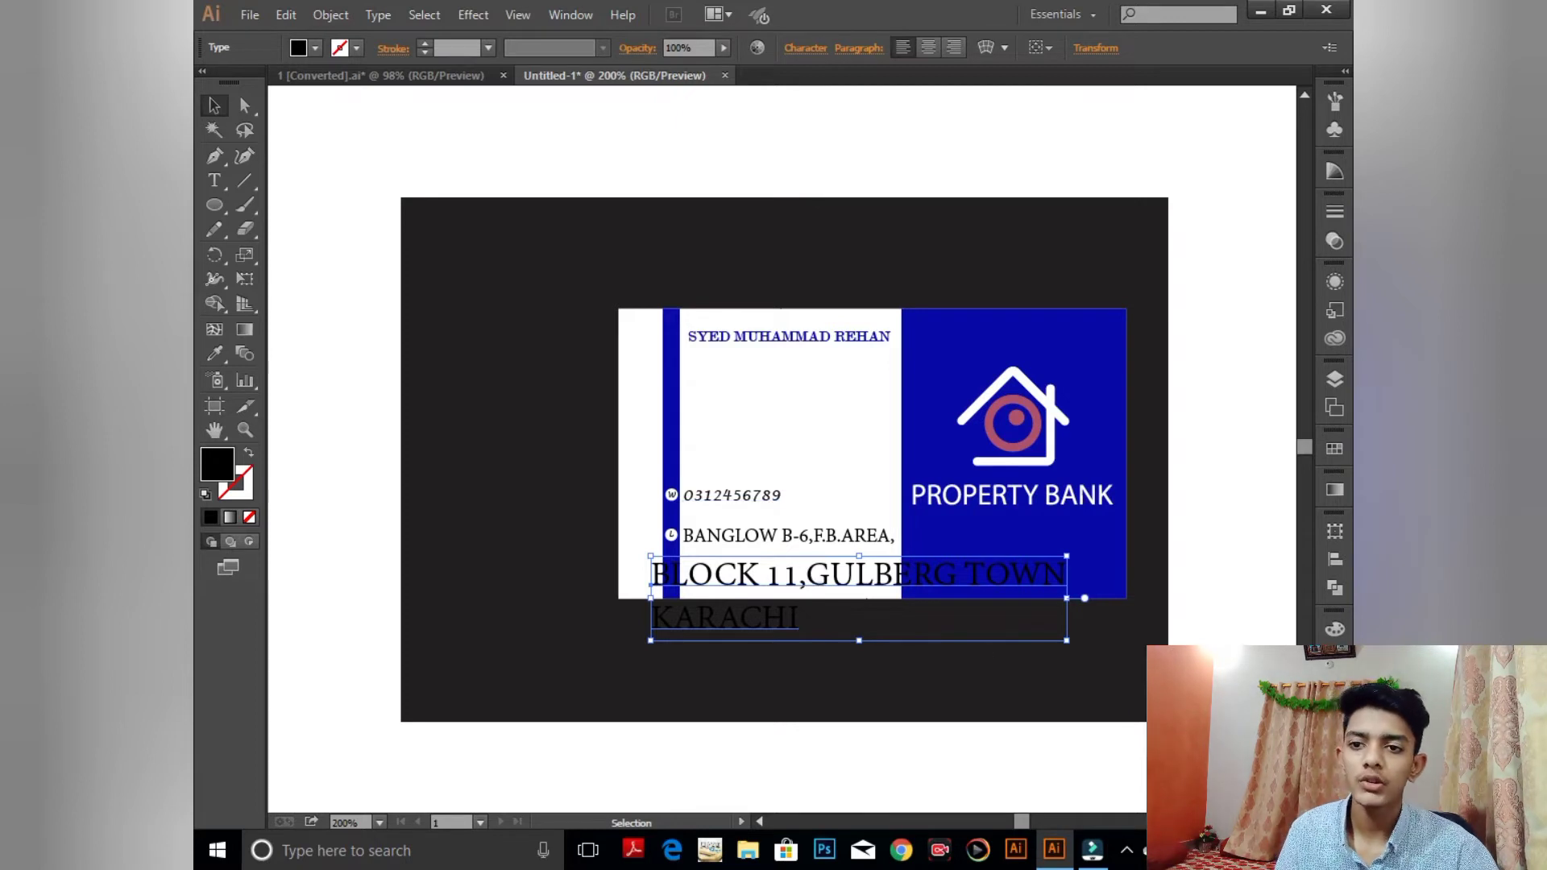
- Resize the second address block and align it beneath the first address line
left_click_drag(1070, 643, 1026, 632)
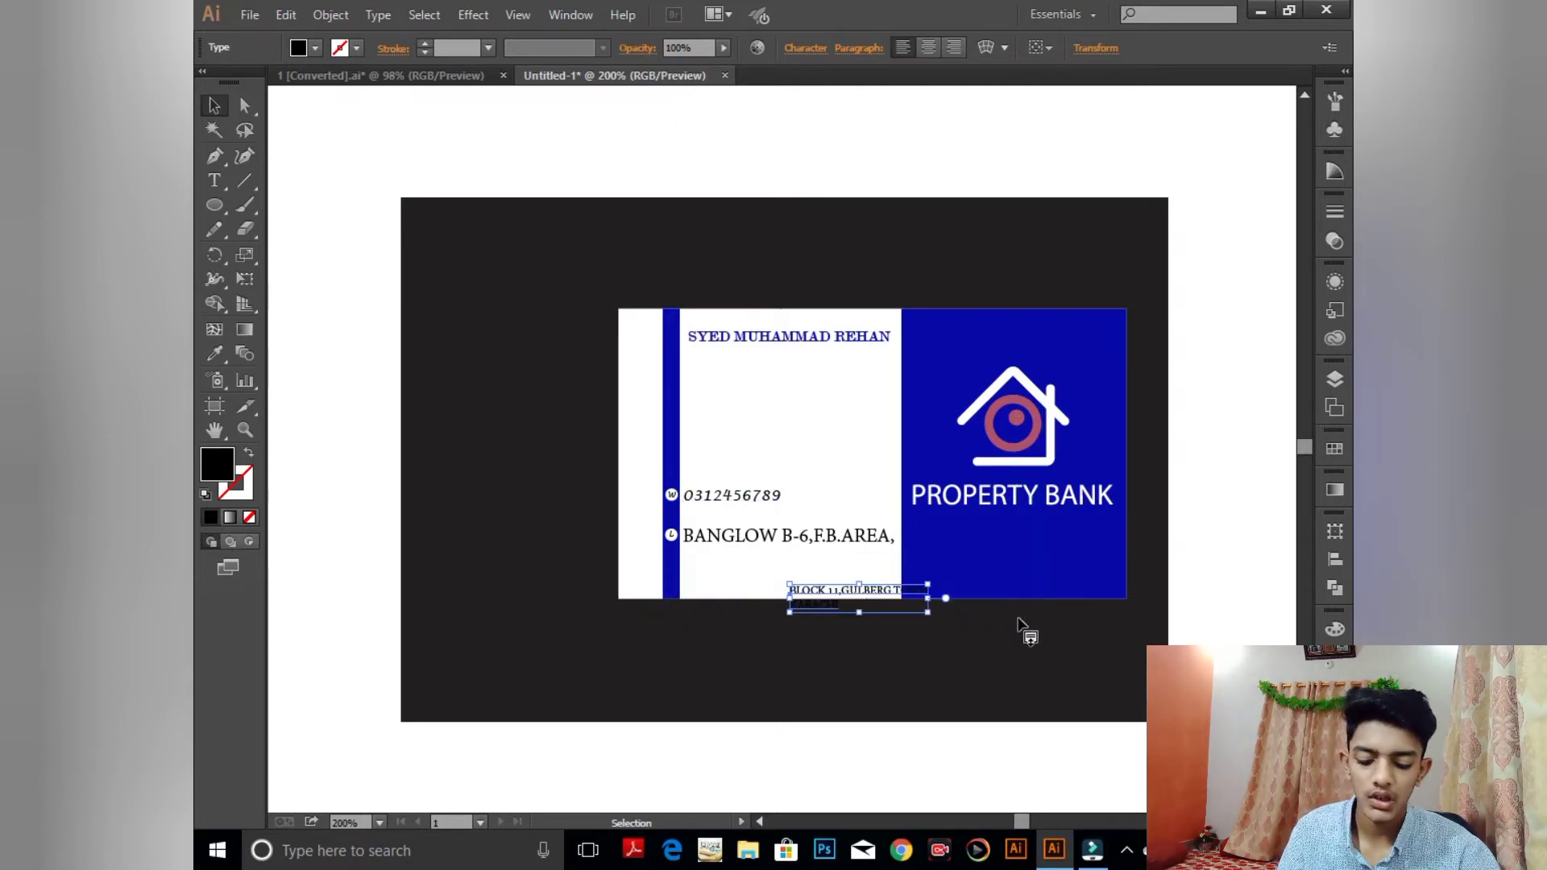
key("ctrl+plus")
key("ctrl+plus")
key("ctrl+plus")
scroll(1003, 709, "down", 5)
left_click_drag(1038, 489, 773, 375)
left_click_drag(957, 422, 1170, 459)
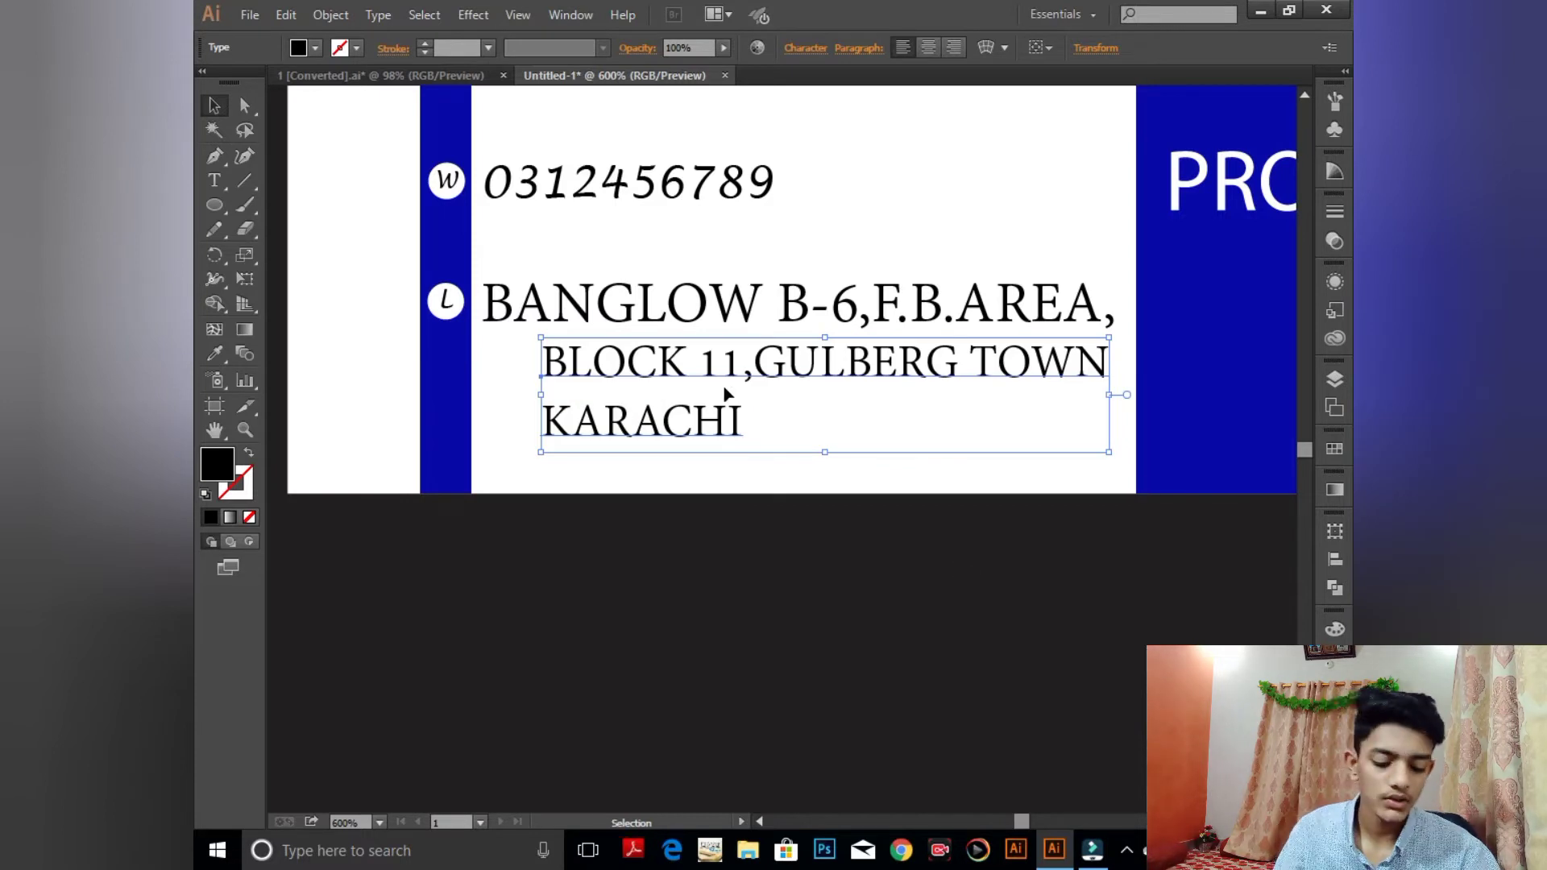
left_click_drag(725, 393, 731, 393)
left_click(791, 551)
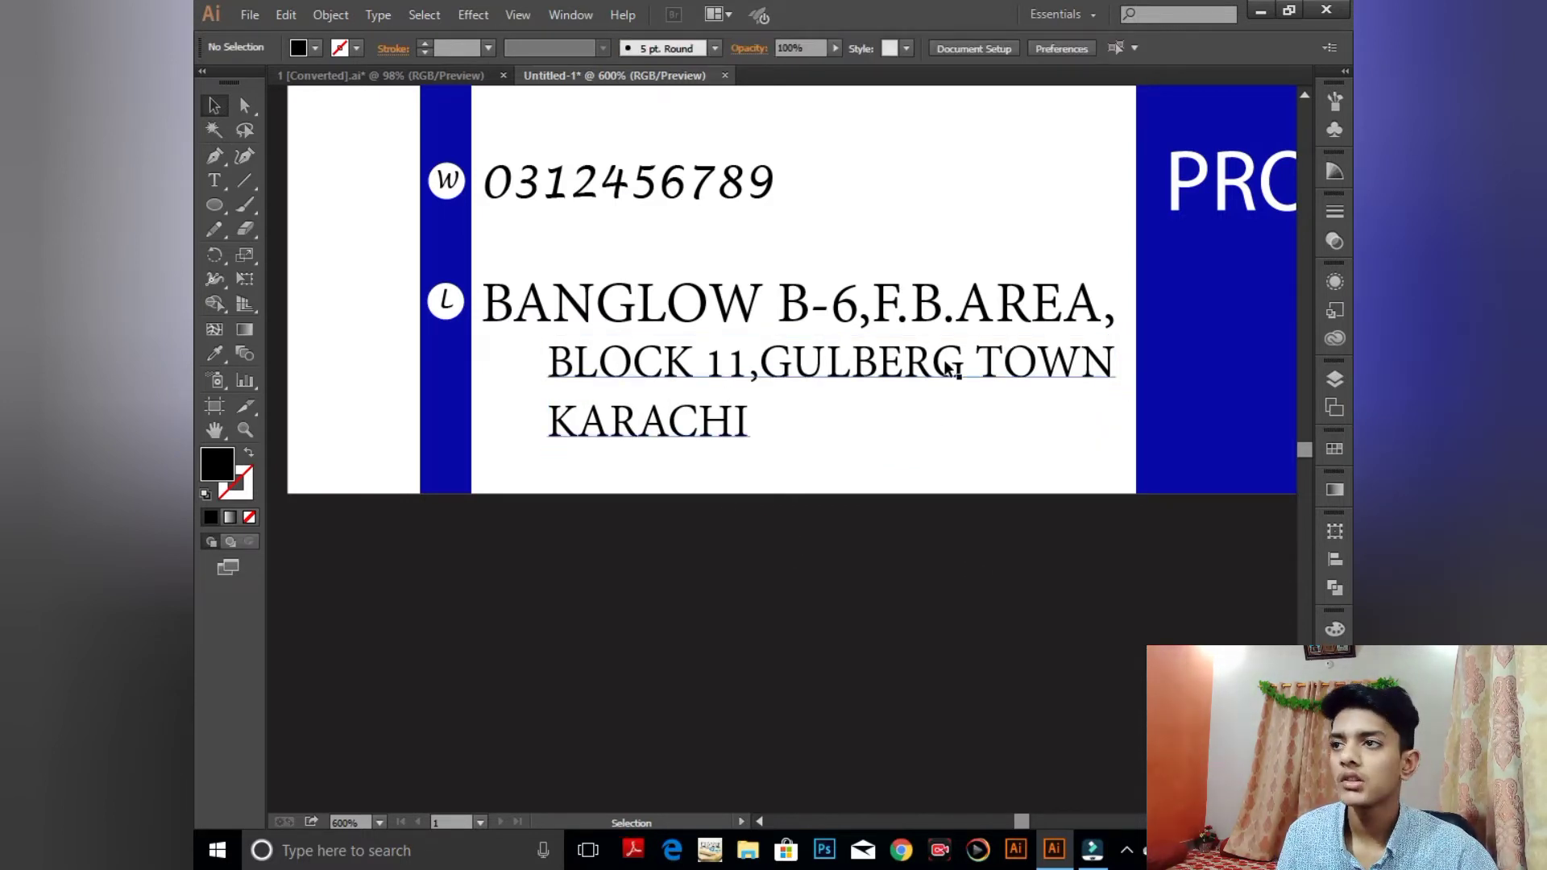
- Narrow the second address text frame and shift the block slightly left
key("t")
double_click(1111, 367)
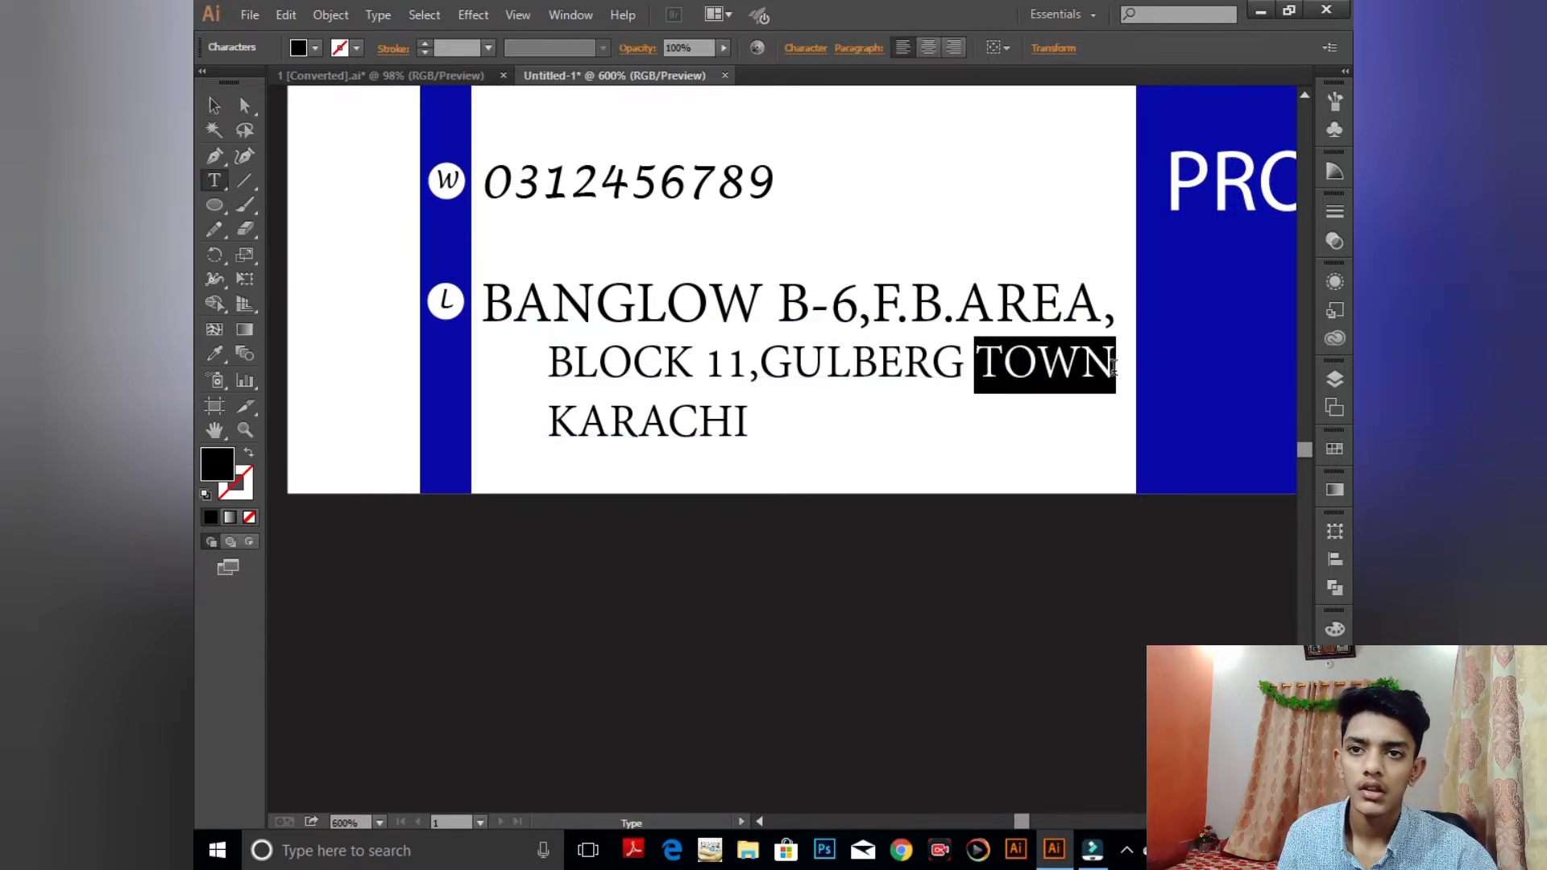
left_click(1123, 379)
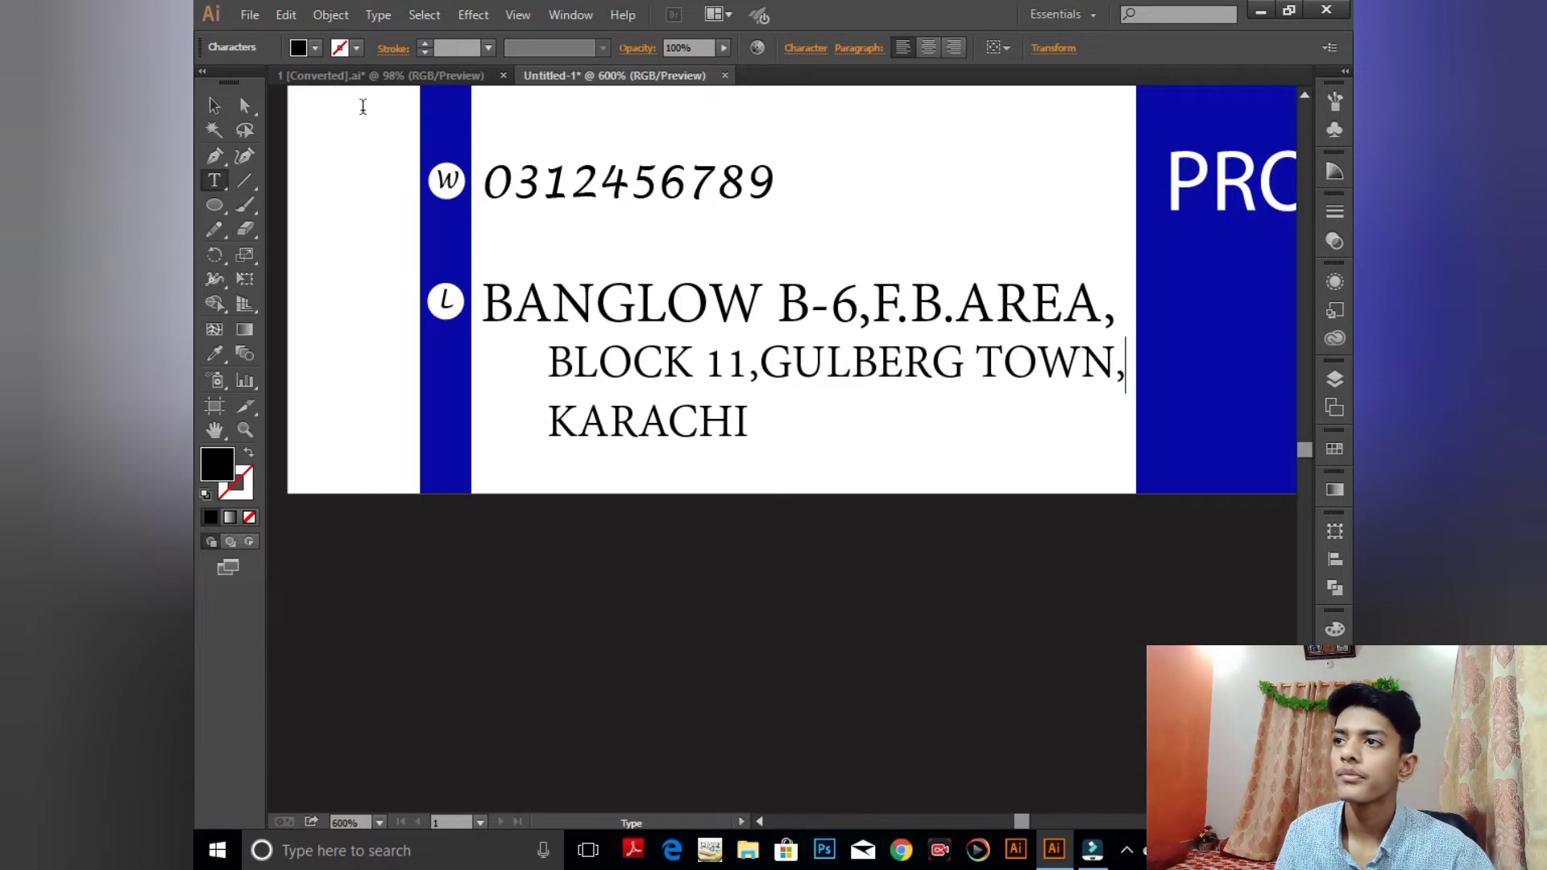
left_click(214, 105)
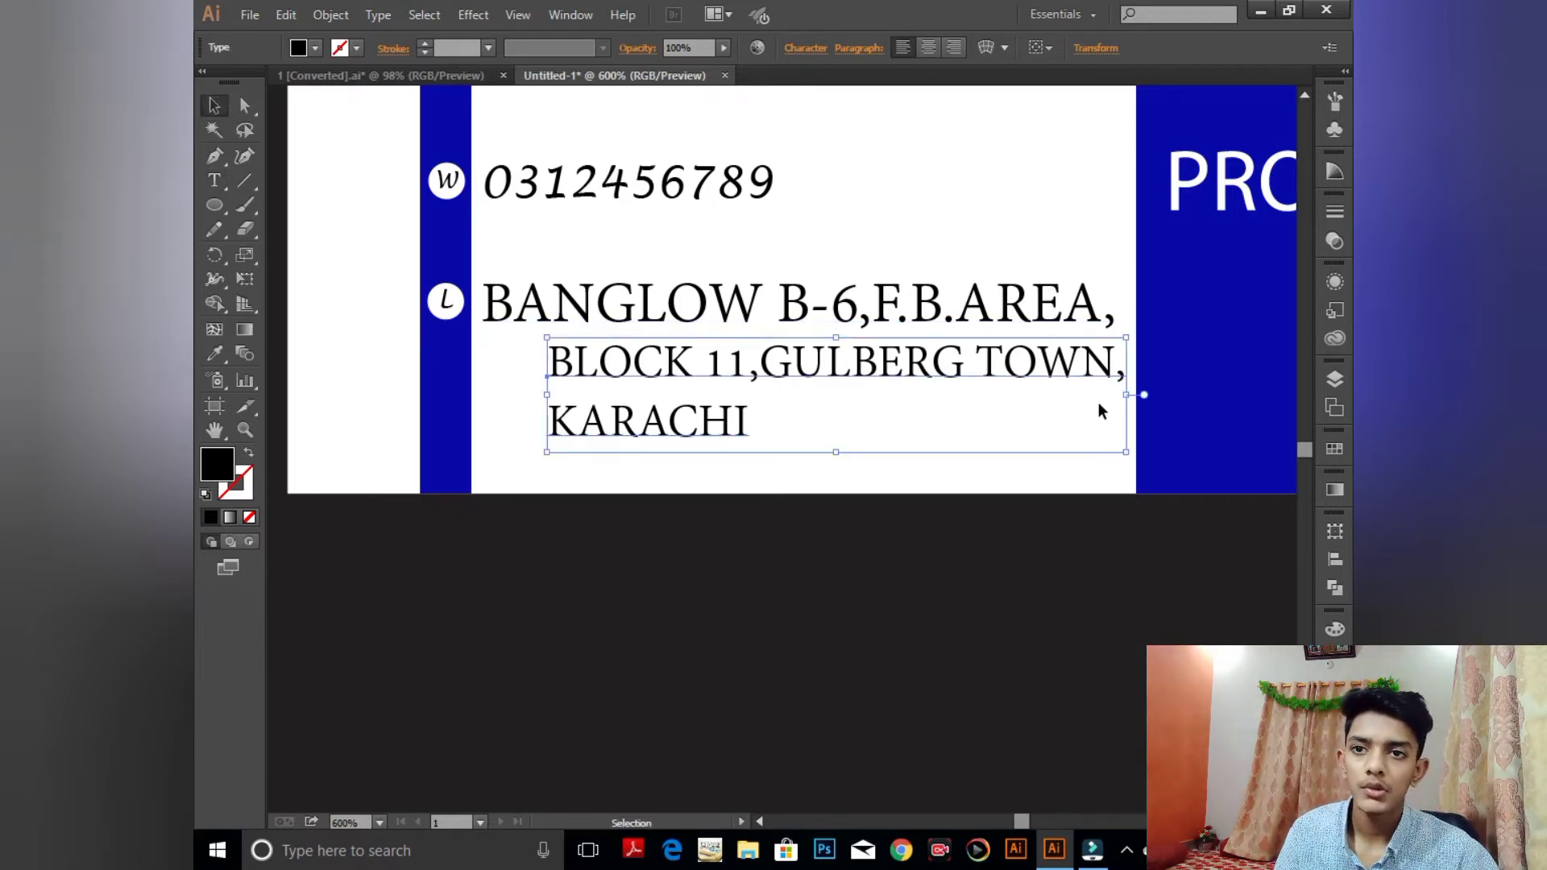
left_click_drag(1125, 394, 1111, 394)
left_click(869, 524)
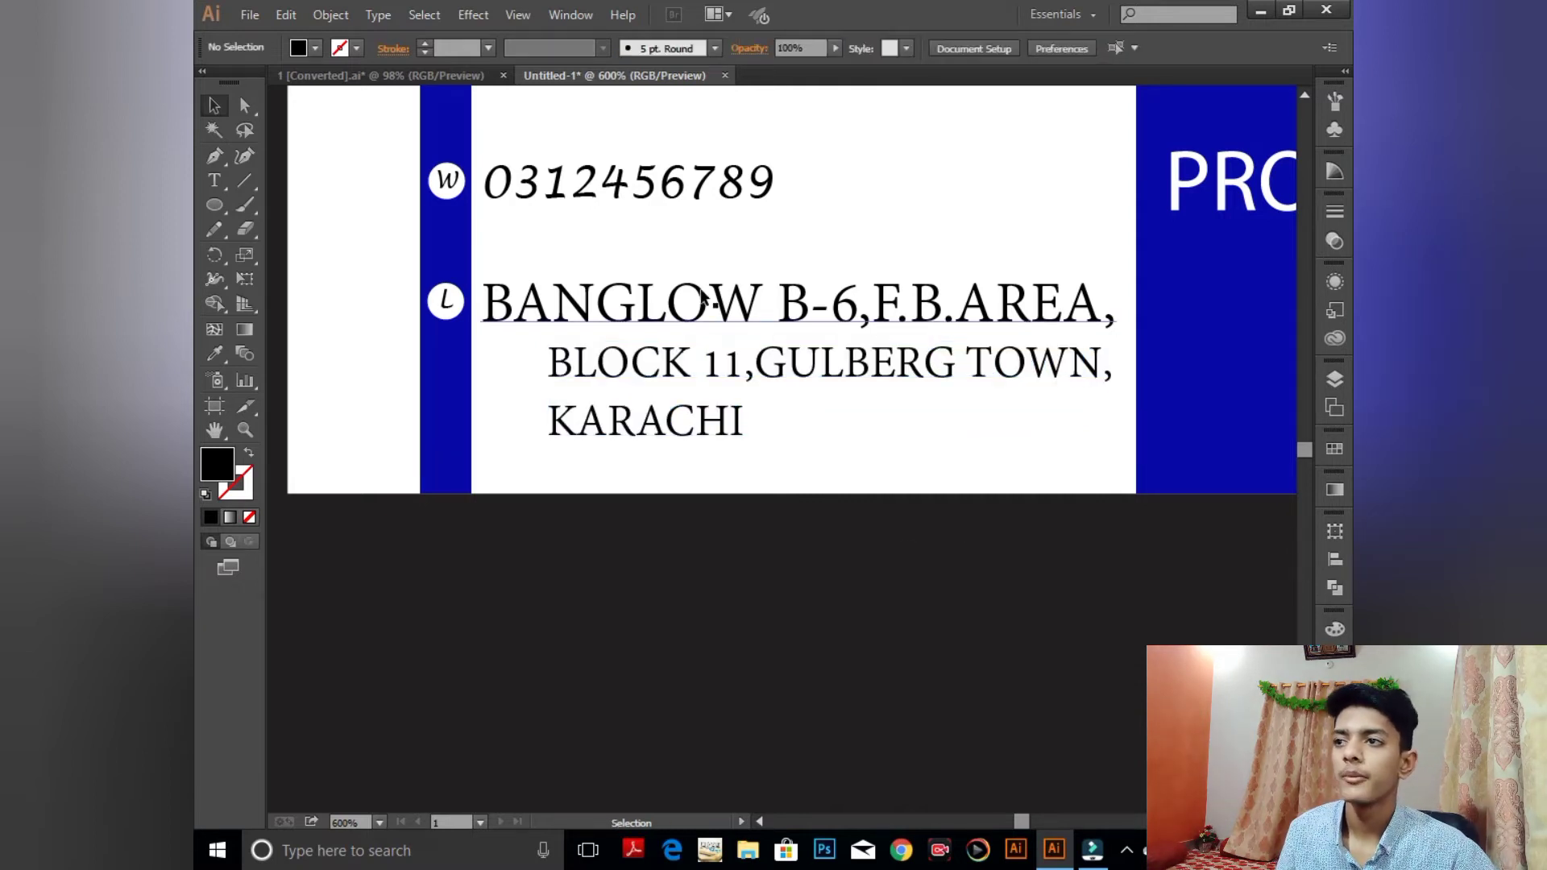
left_click(639, 381)
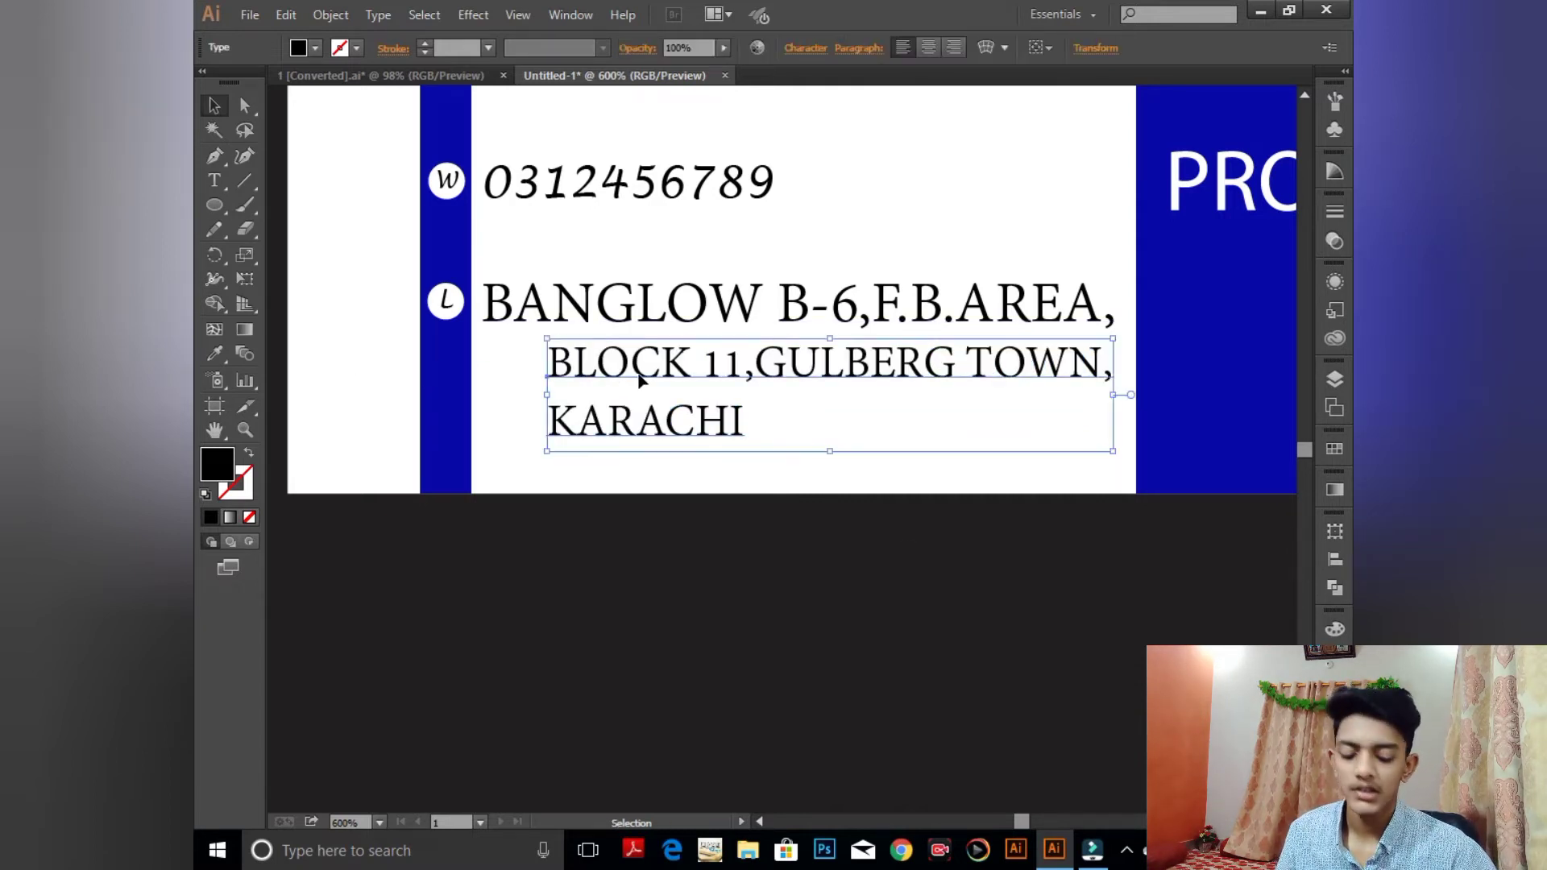
left_click_drag(639, 380, 634, 381)
left_click(412, 422)
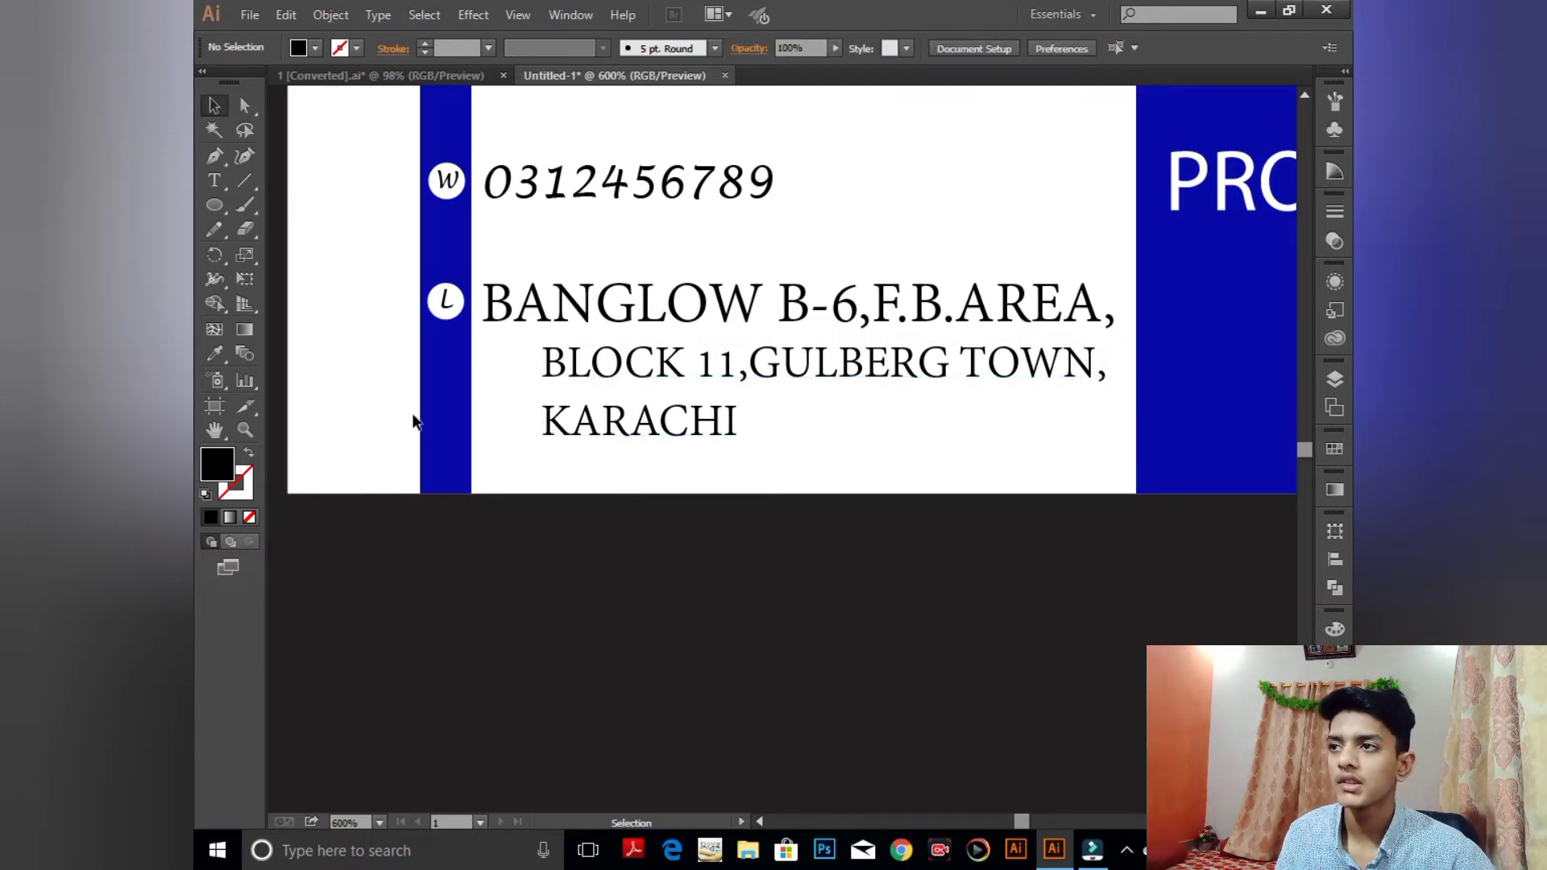
left_click_drag(214, 206, 292, 213)
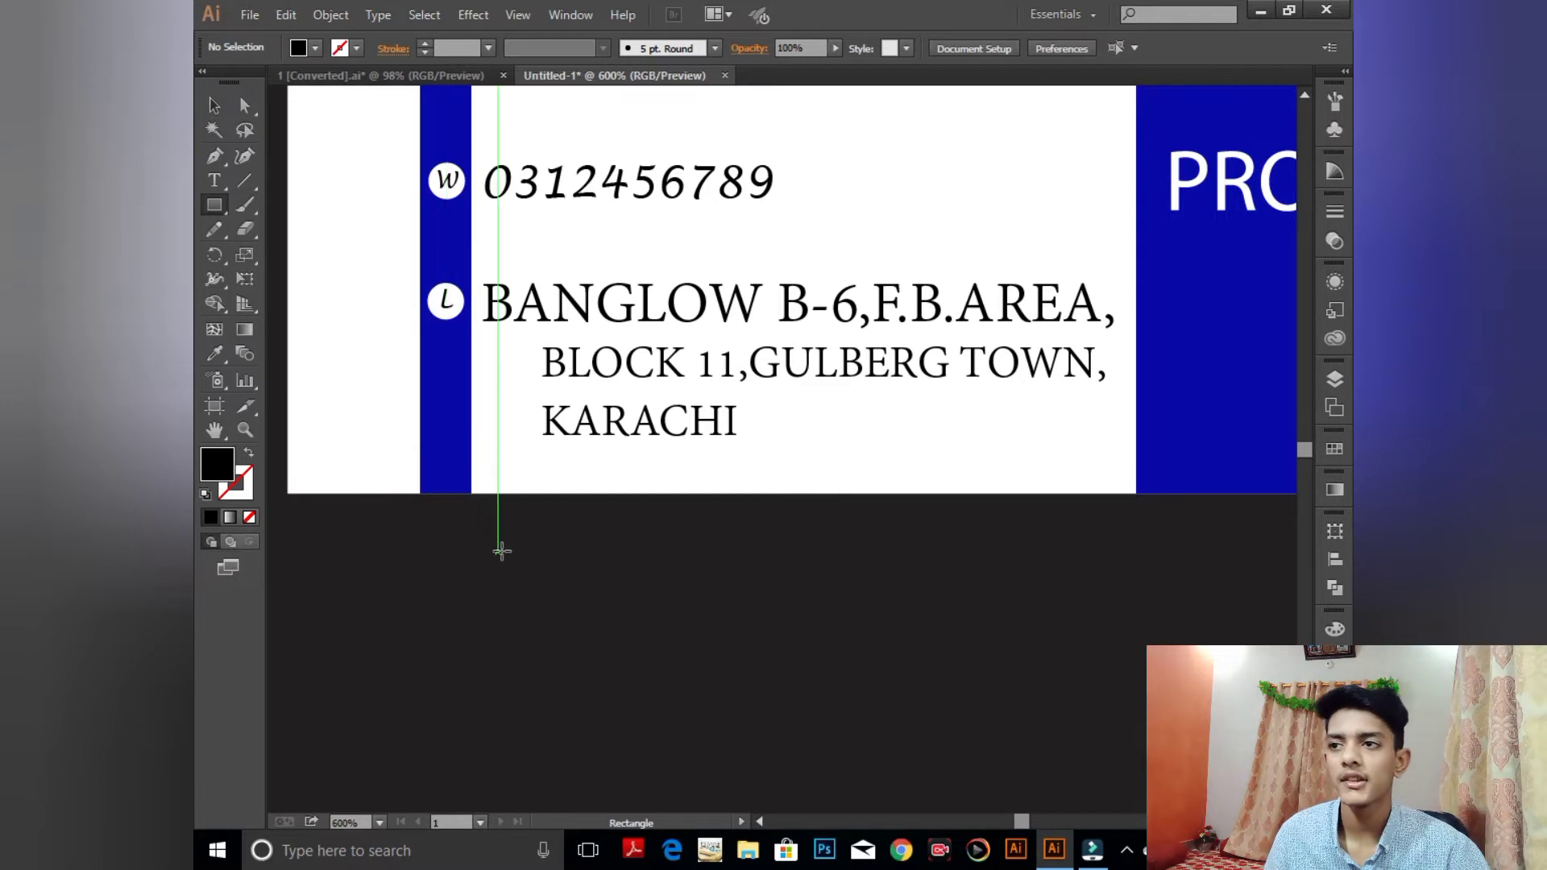
- Draw a square over the blue stripe beside the address lines
left_click_drag(390, 334, 508, 460)
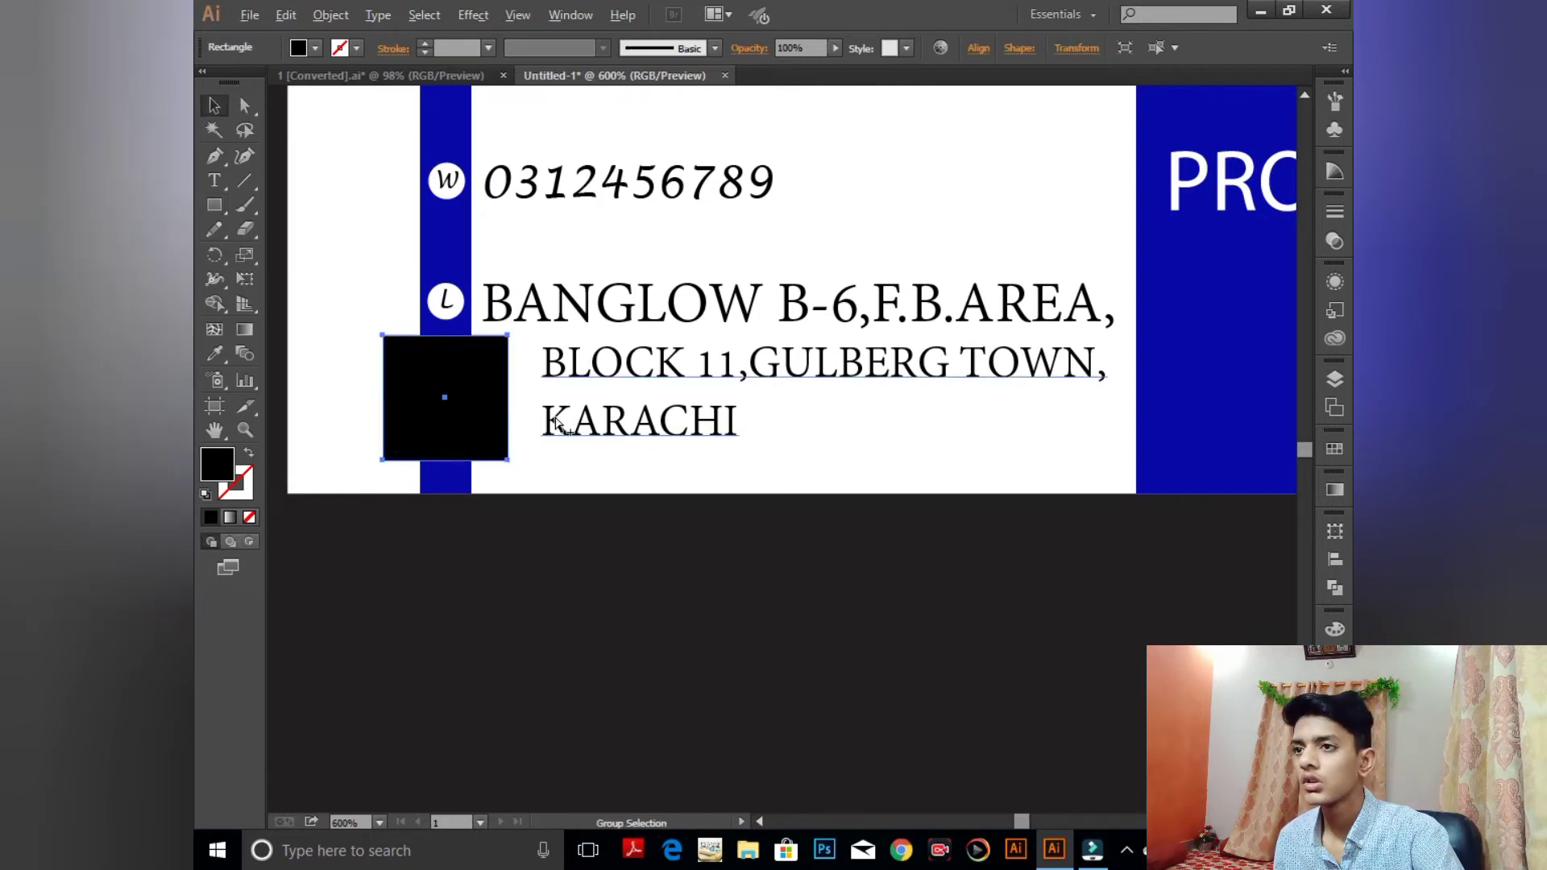
key("ctrl+a")
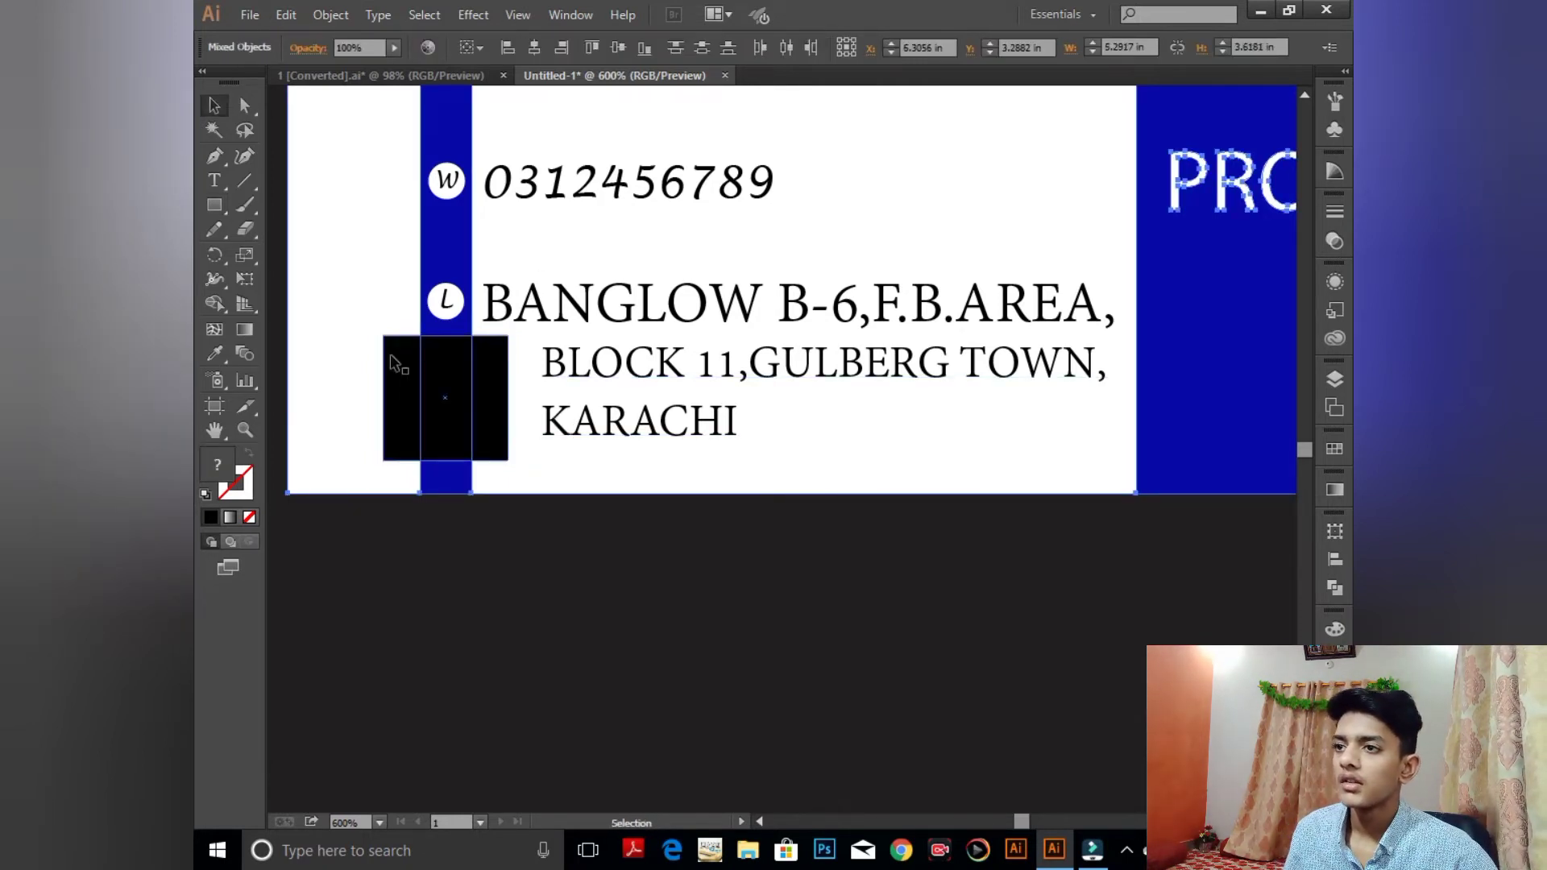
left_click(439, 328)
left_click(471, 457)
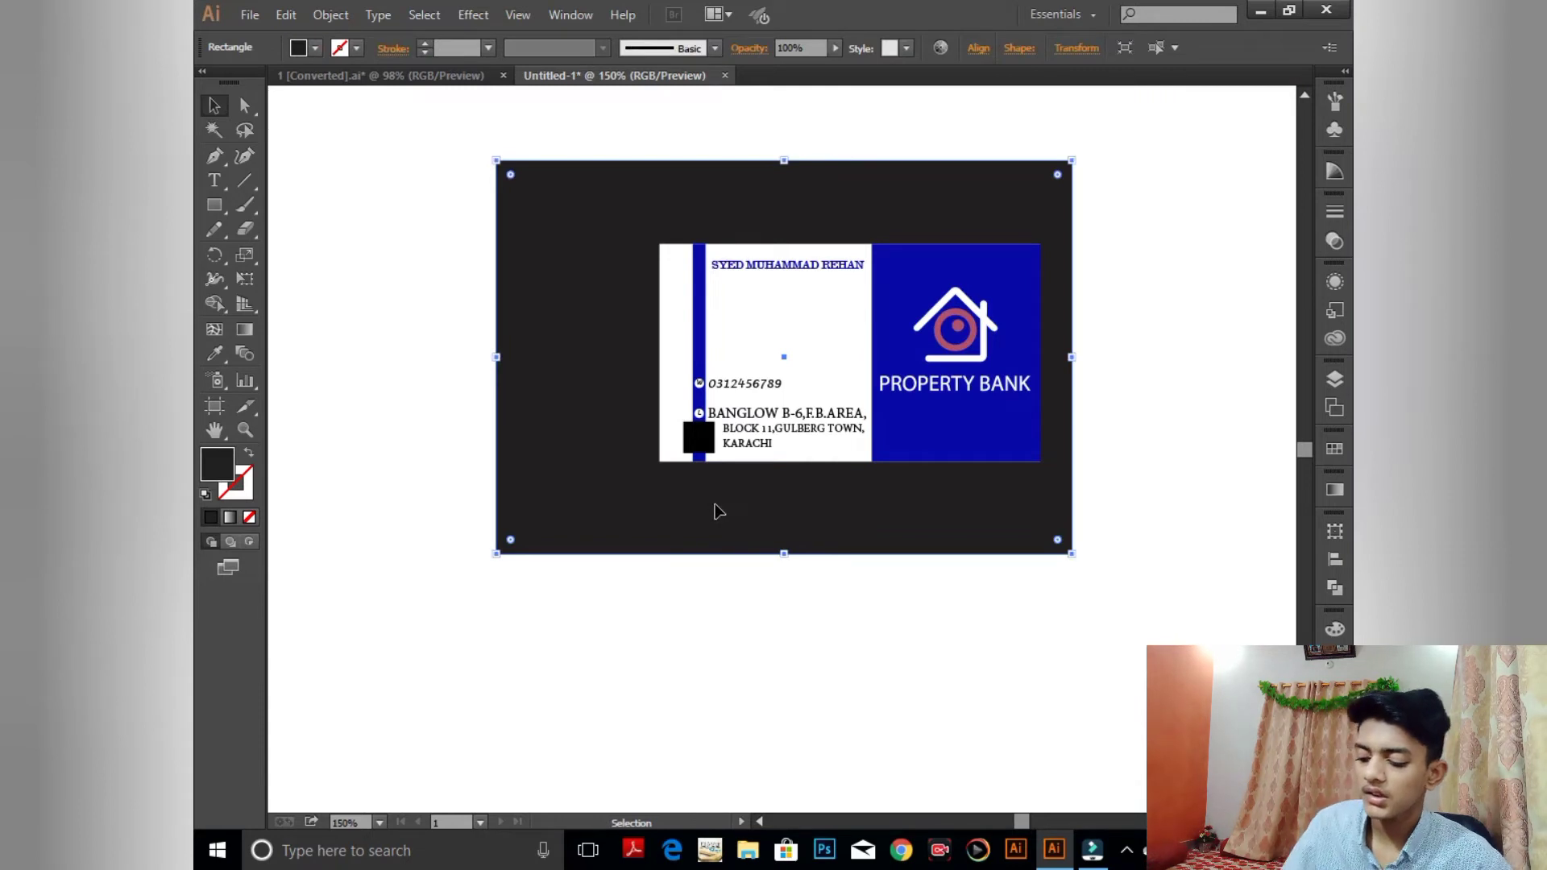
key("ctrl+2")
- Centre the square horizontally on the blue stripe with Horizontal Align Center
key("ctrl+plus")
key("ctrl+plus")
key("ctrl+plus")
key("ctrl+plus")
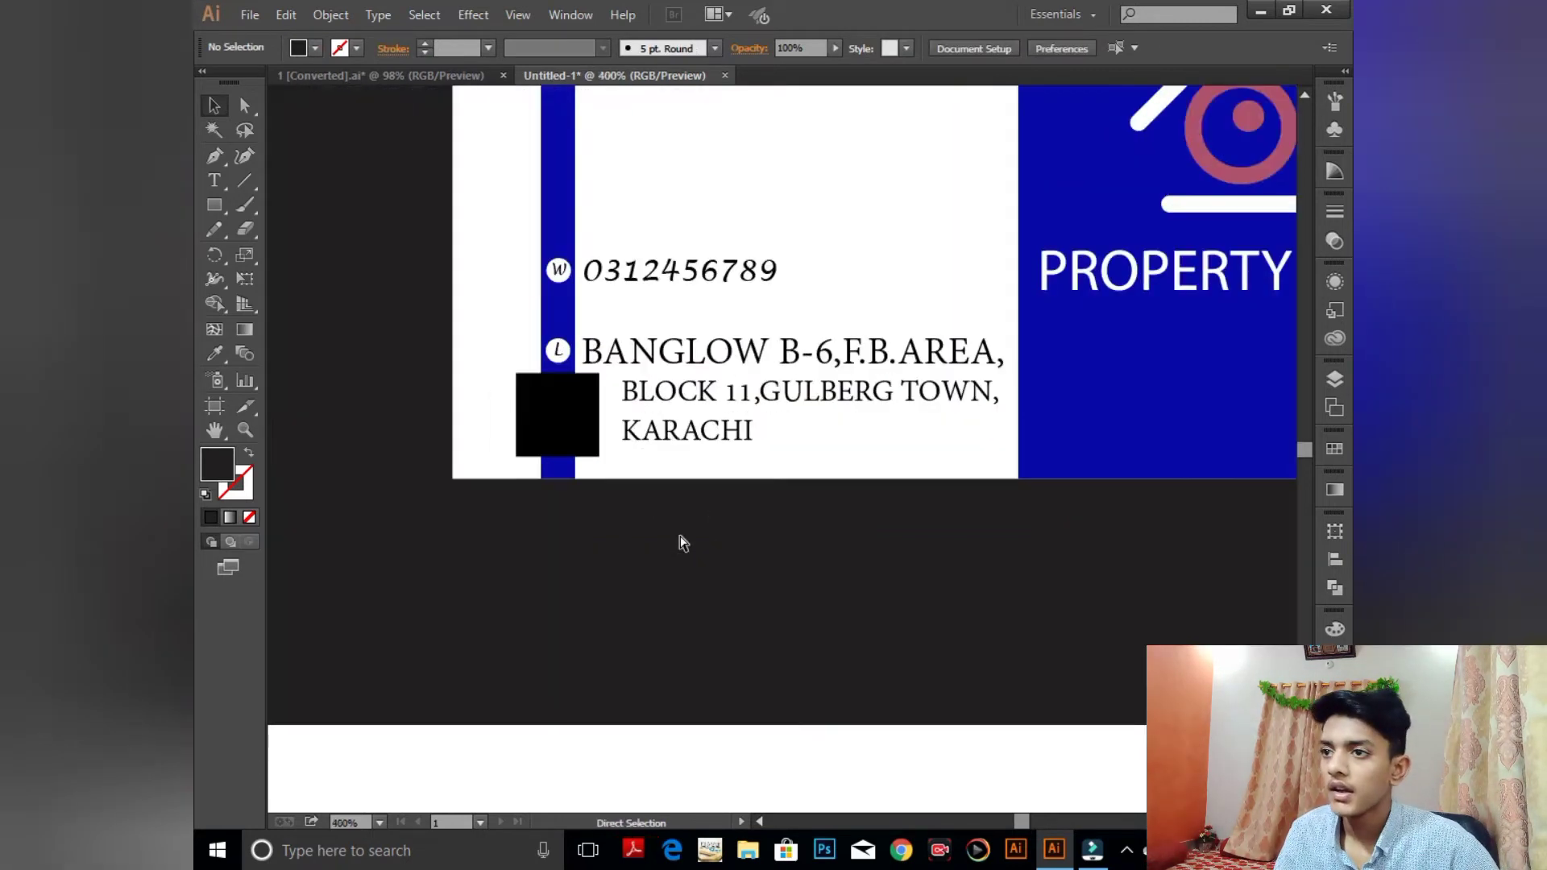
left_click(468, 478)
left_click(505, 405, "shift")
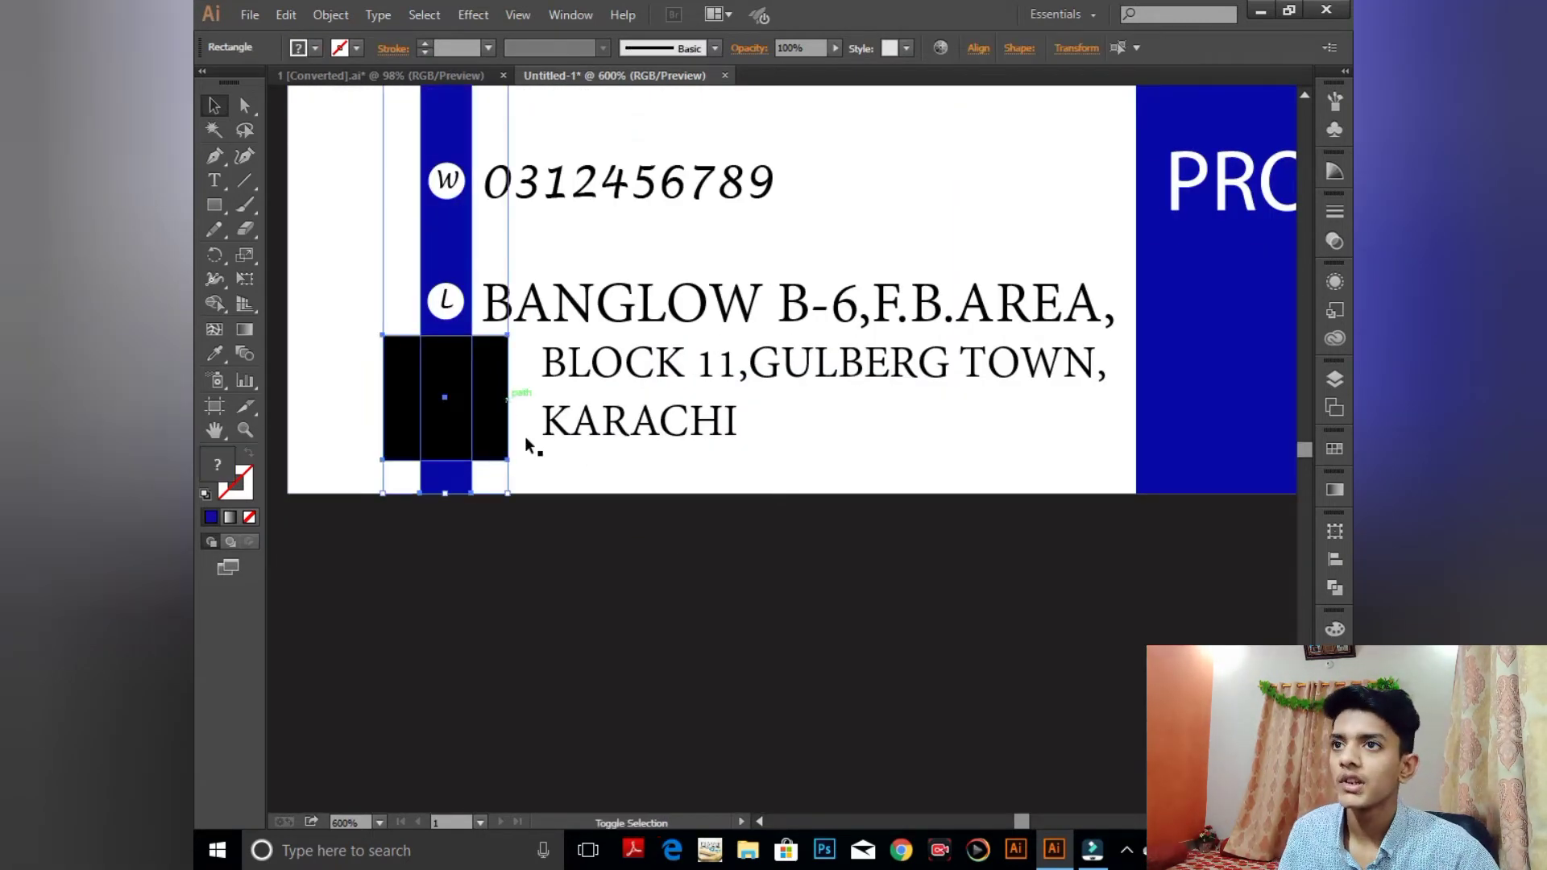
left_click(978, 48)
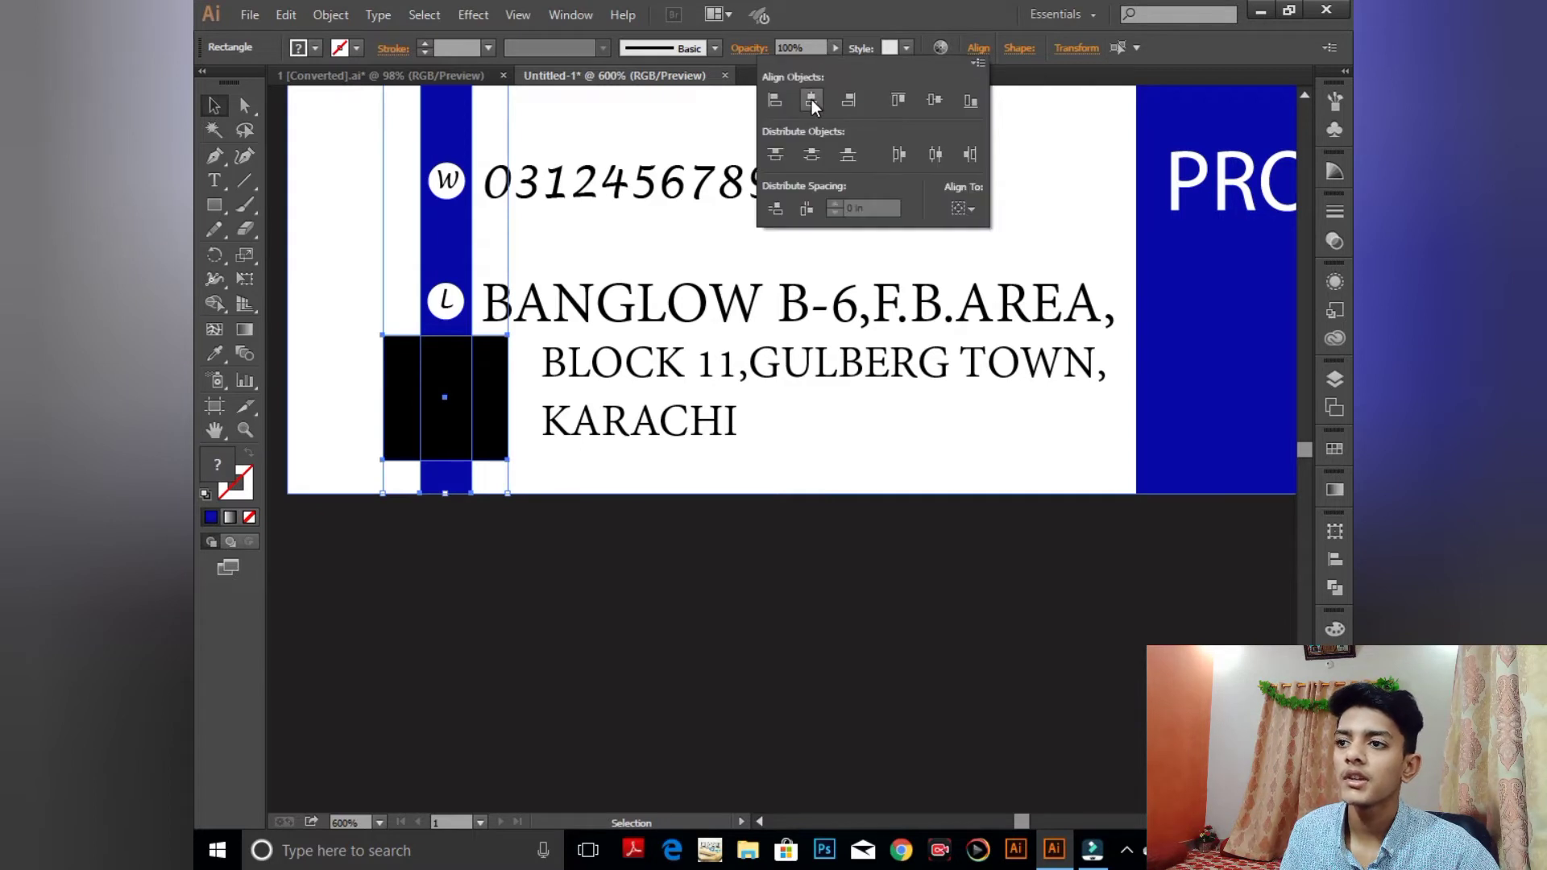
left_click(810, 99)
left_click(932, 99)
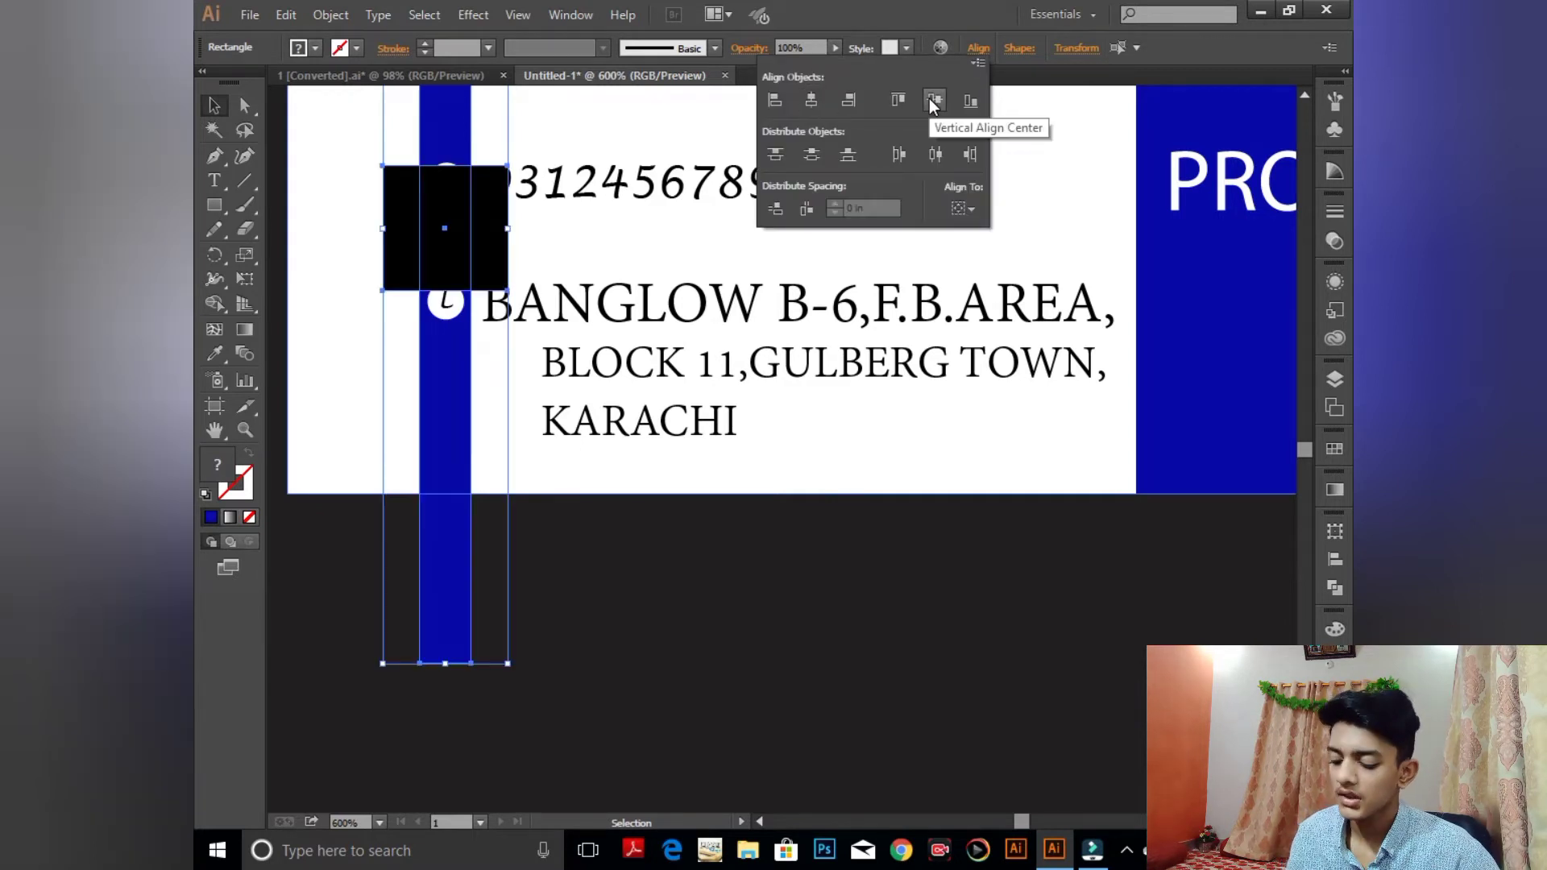
key("Escape")
key("ctrl+z")
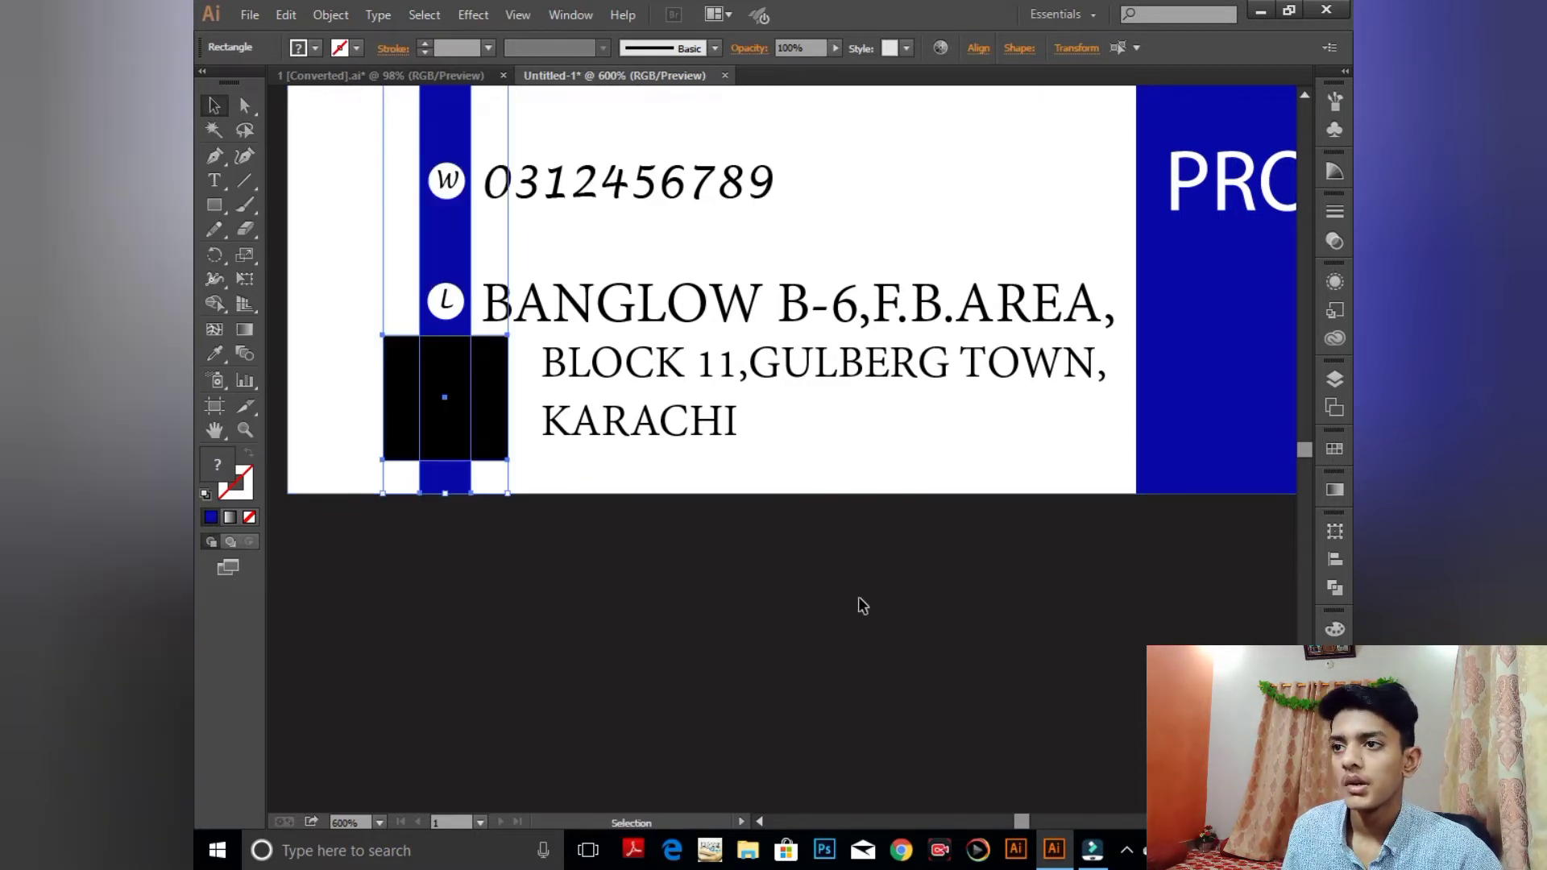
left_click(862, 605)
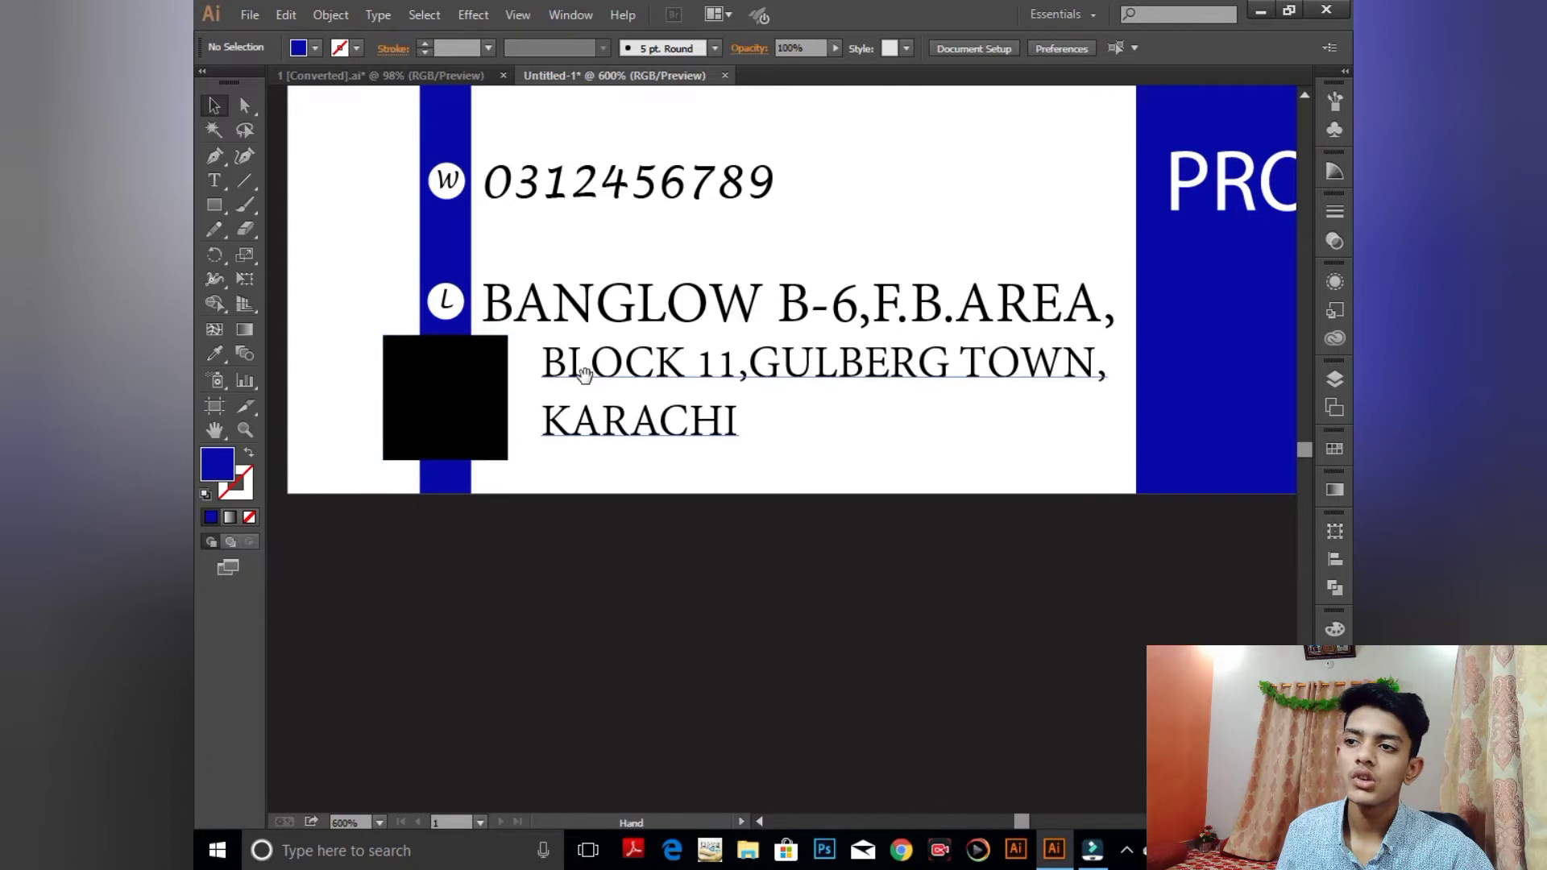
- Select the W circle together with its letter and move it upward
left_click_drag(582, 417, 594, 582)
left_click_drag(586, 508, 574, 666)
left_click(442, 516)
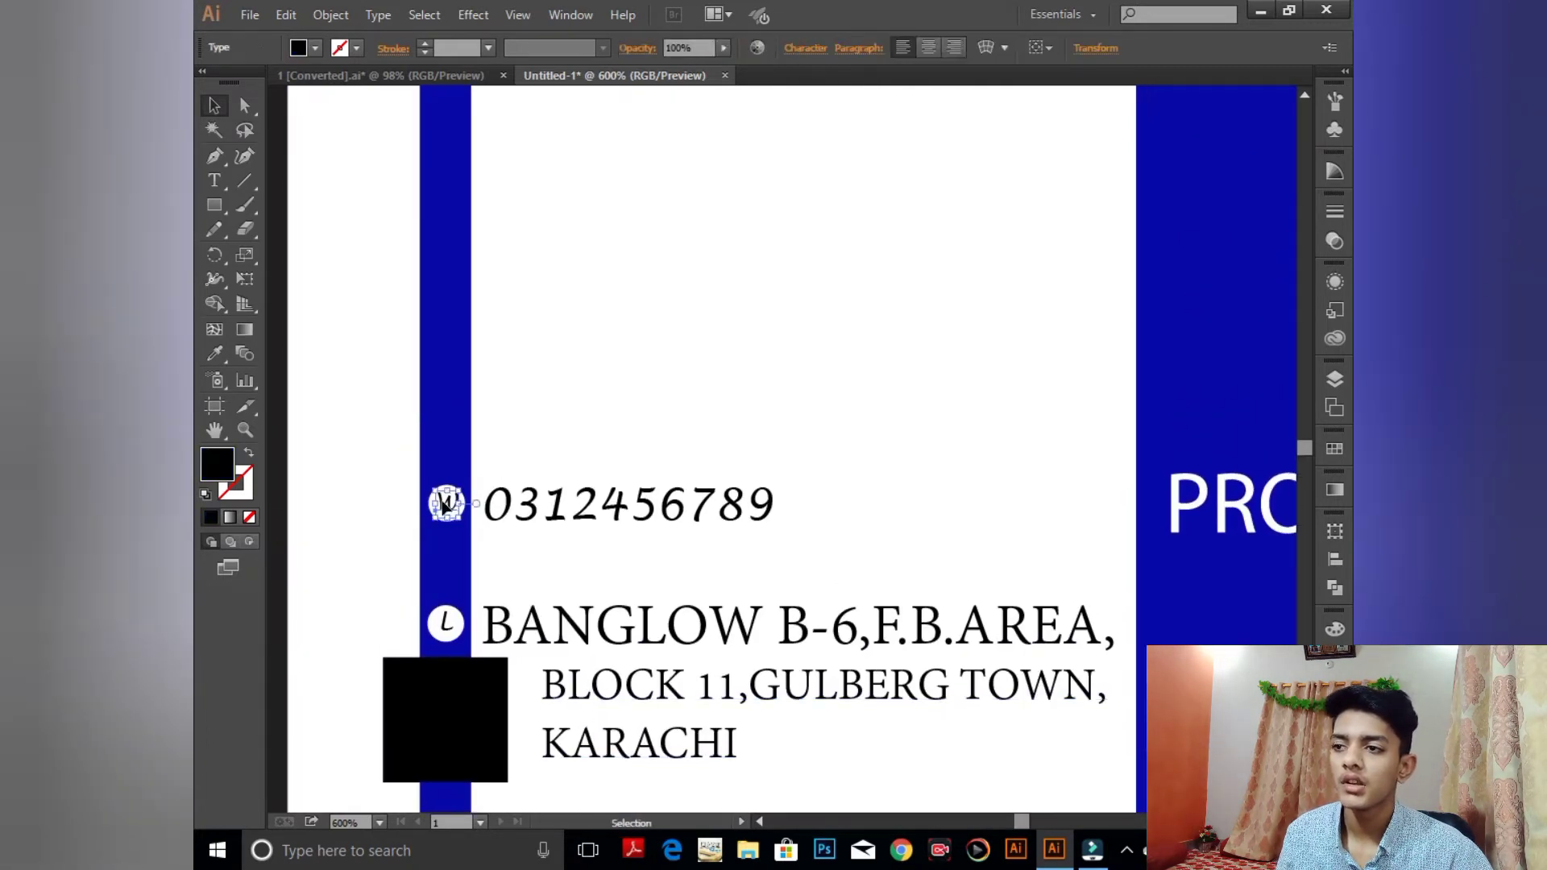
left_click(726, 395)
key("ctrl+minus")
key("ctrl+minus")
key("ctrl+minus")
left_click(693, 597)
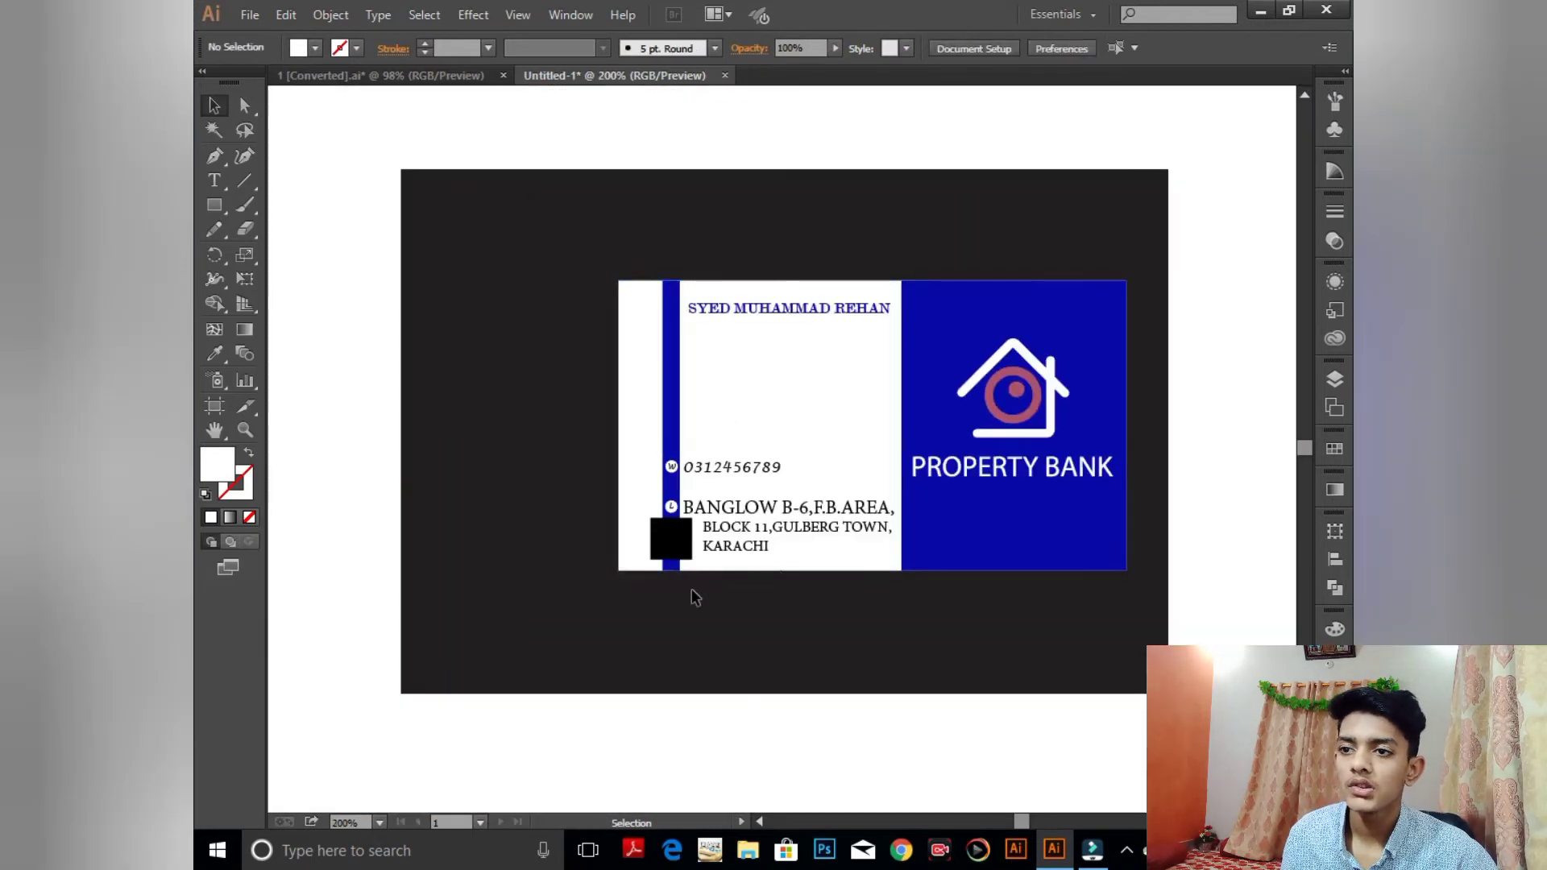
scroll(668, 495, "up", 4)
left_click(679, 379)
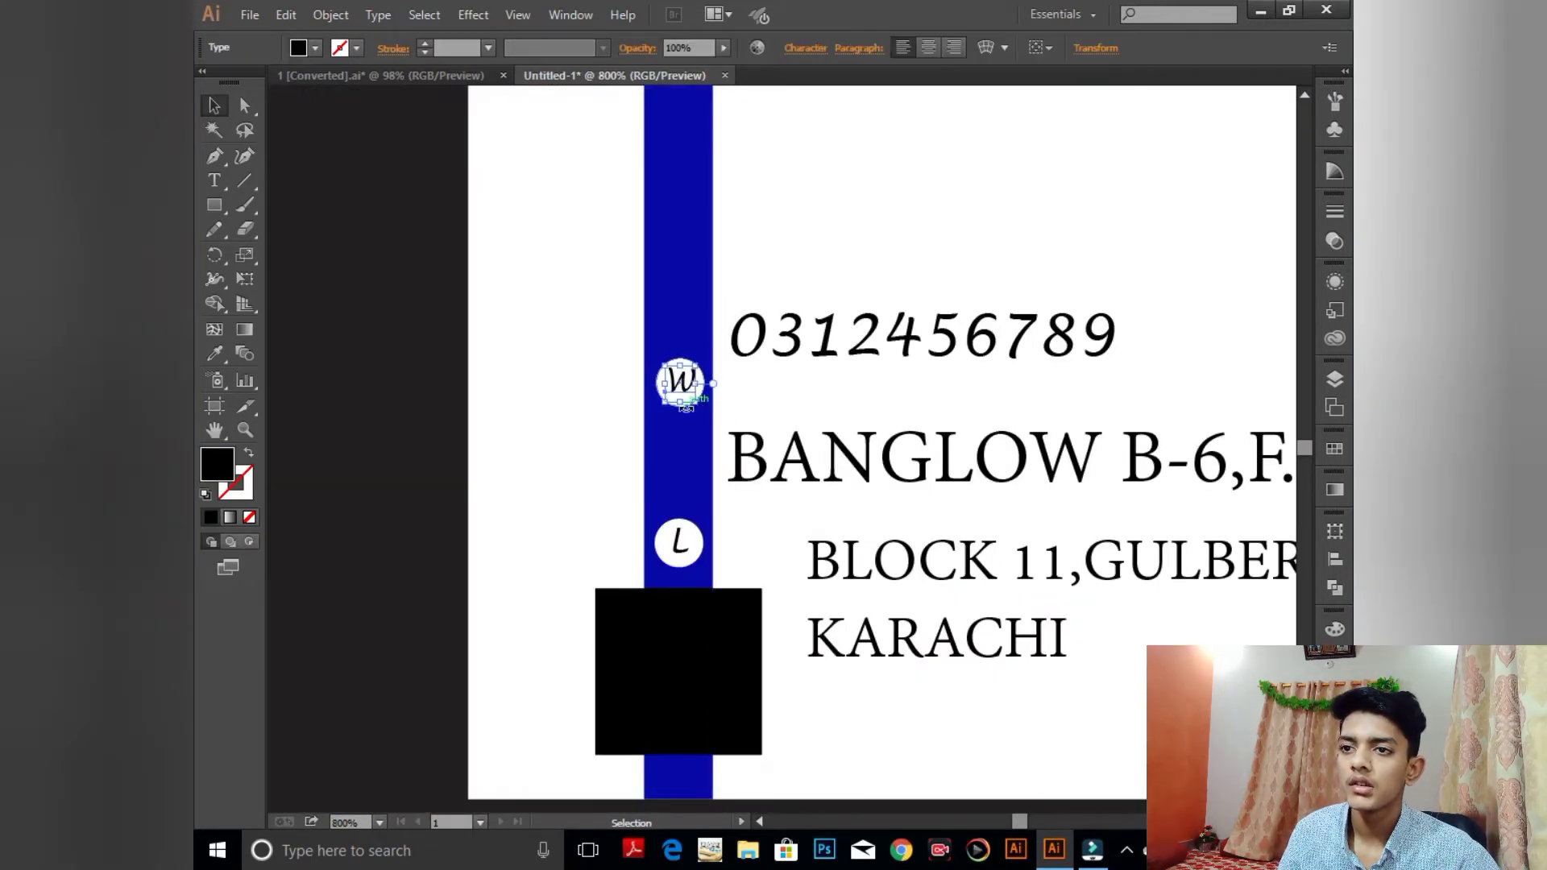
left_click(521, 411)
left_click(682, 395)
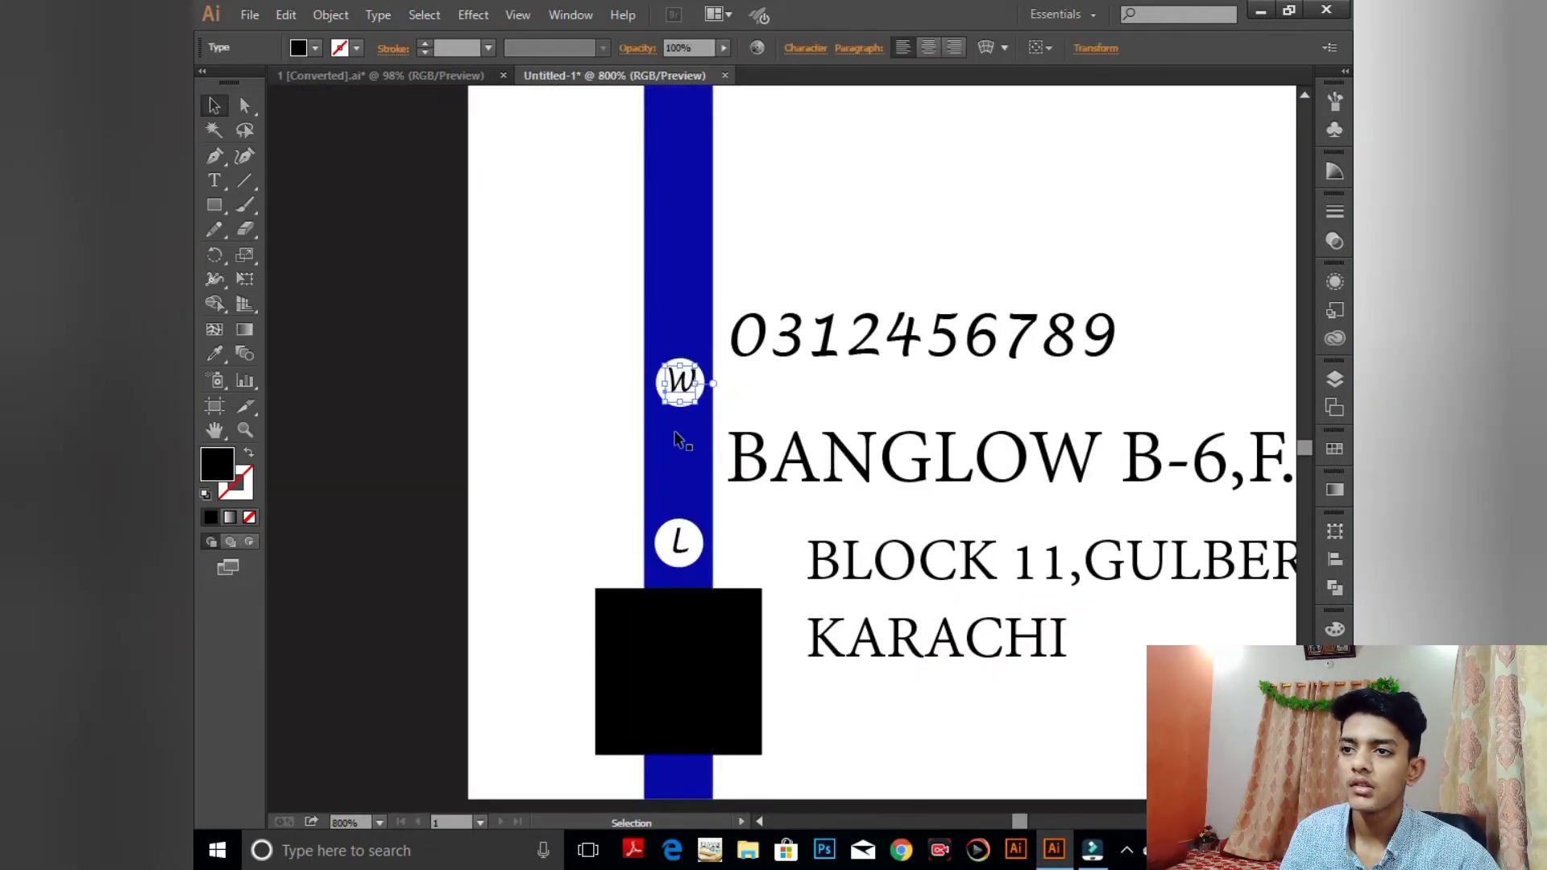
left_click(588, 443)
left_click(692, 396)
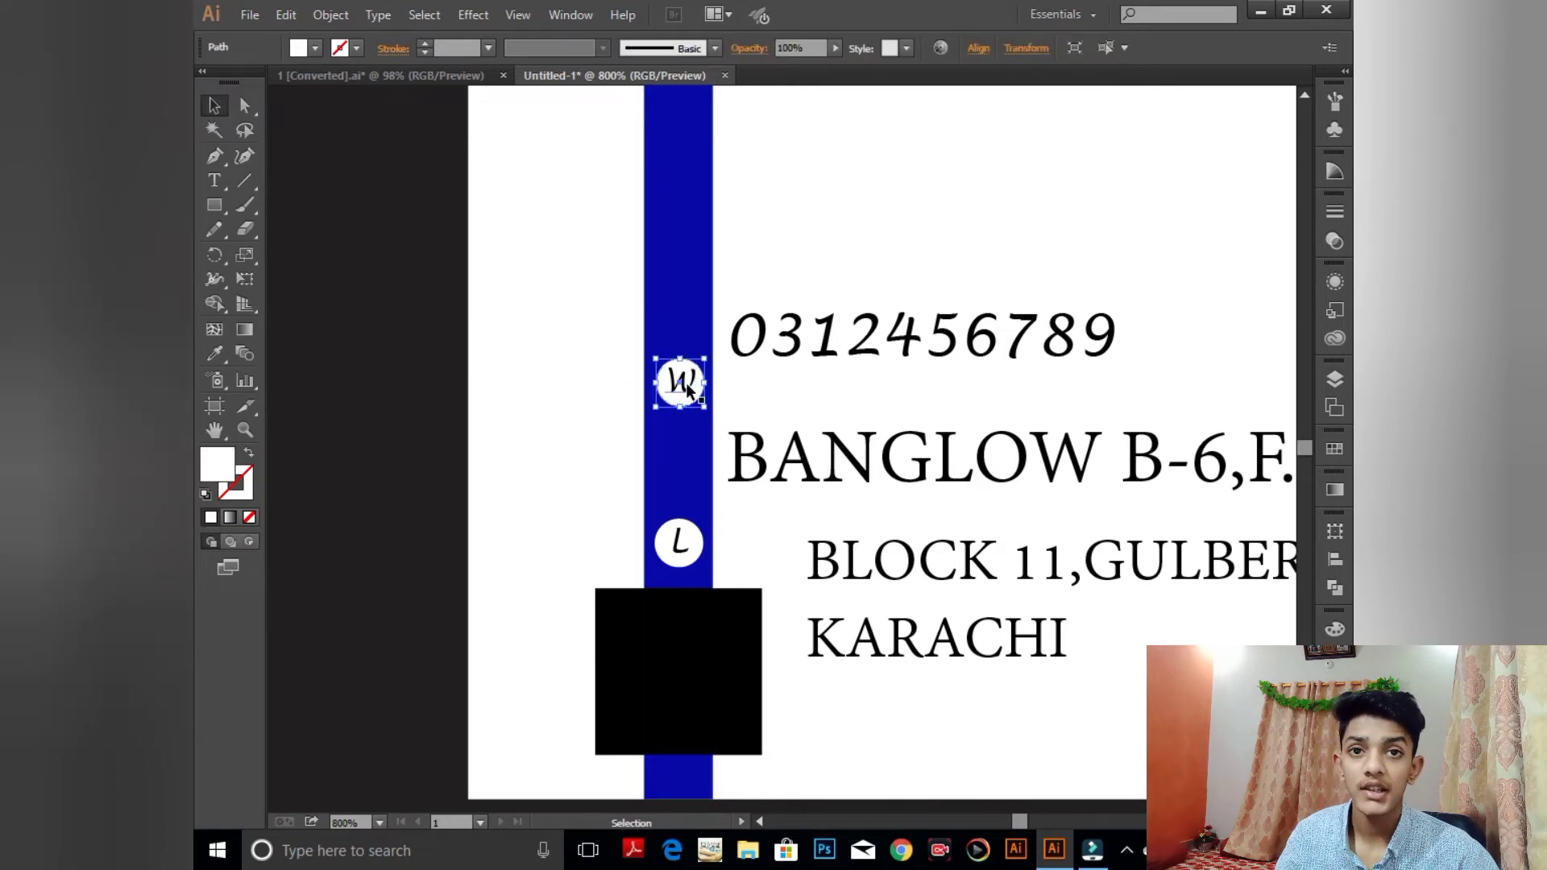
left_click(686, 386, "shift")
key("Up")
key("Up")
key("Up")
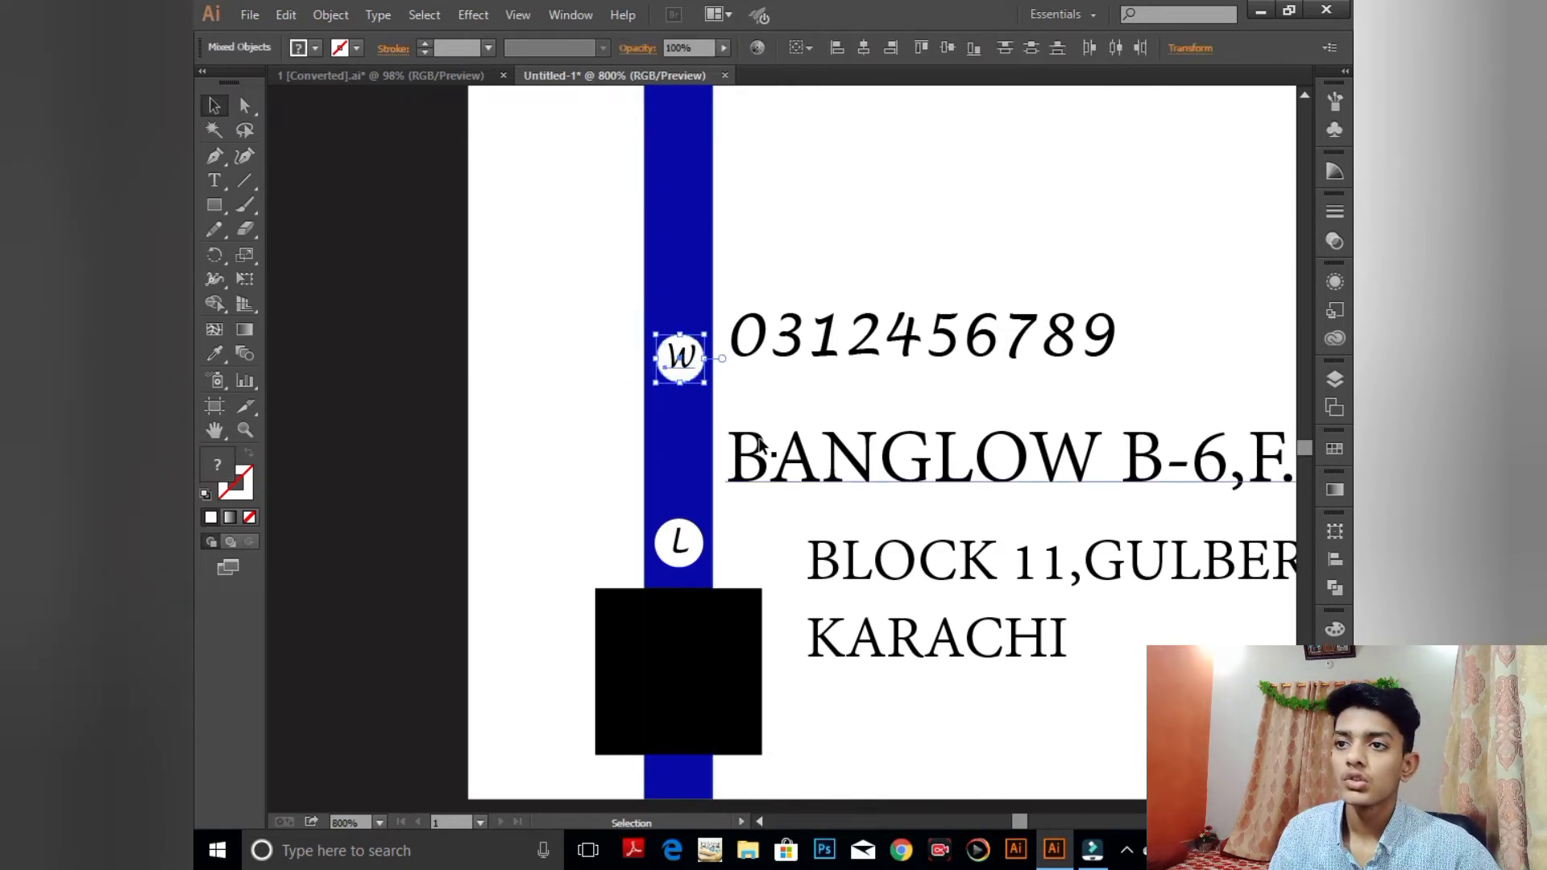
key("Up")
key("Up")
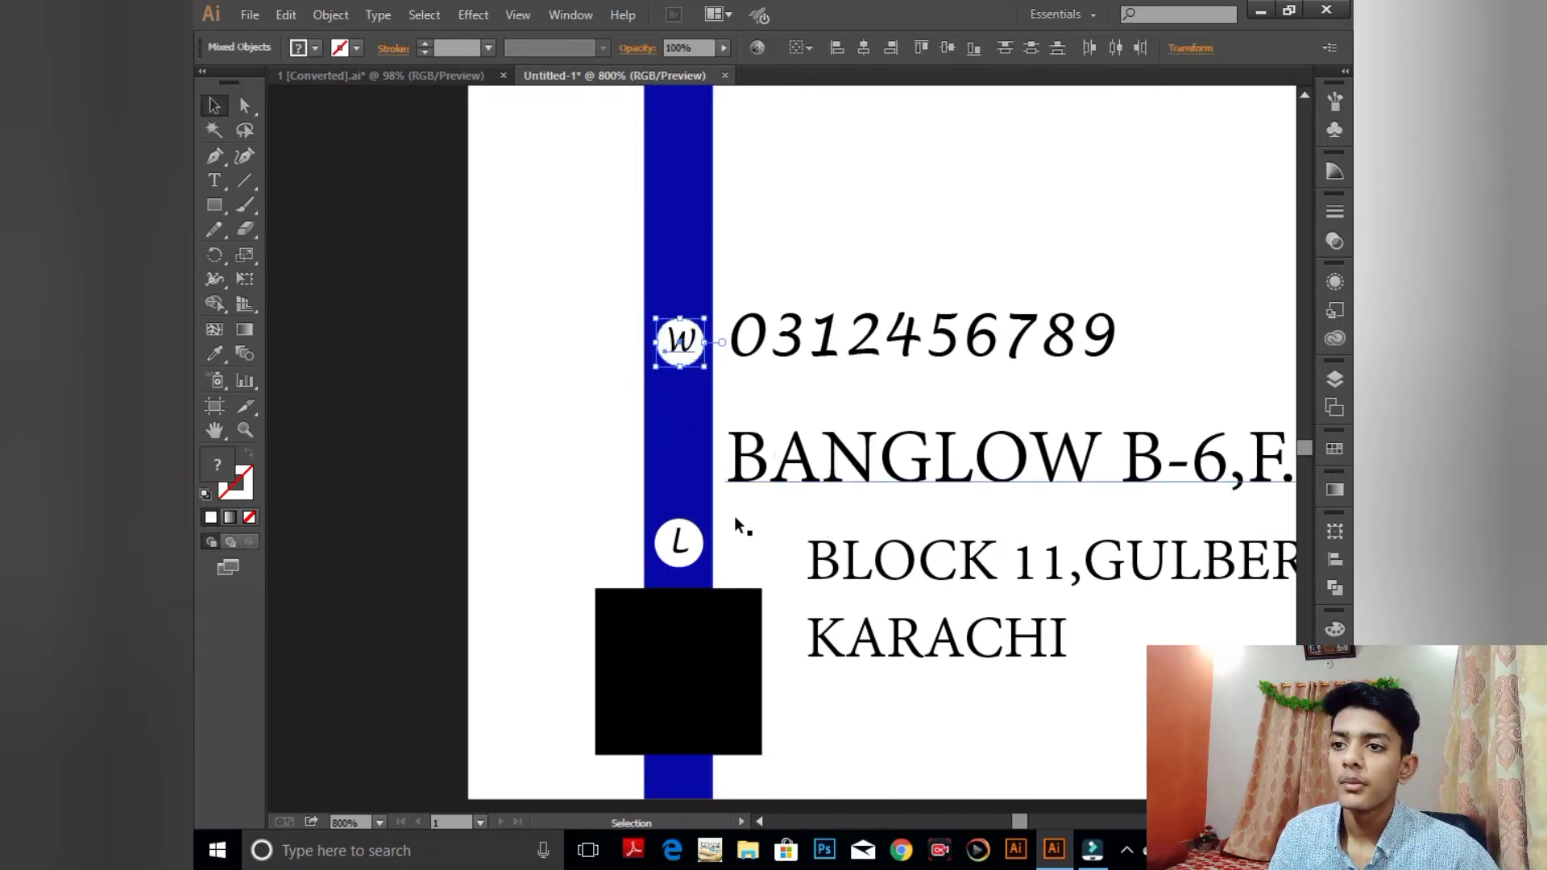
- Raise the W and L icons together, then lower the W level with the phone number
left_click(680, 564, "shift")
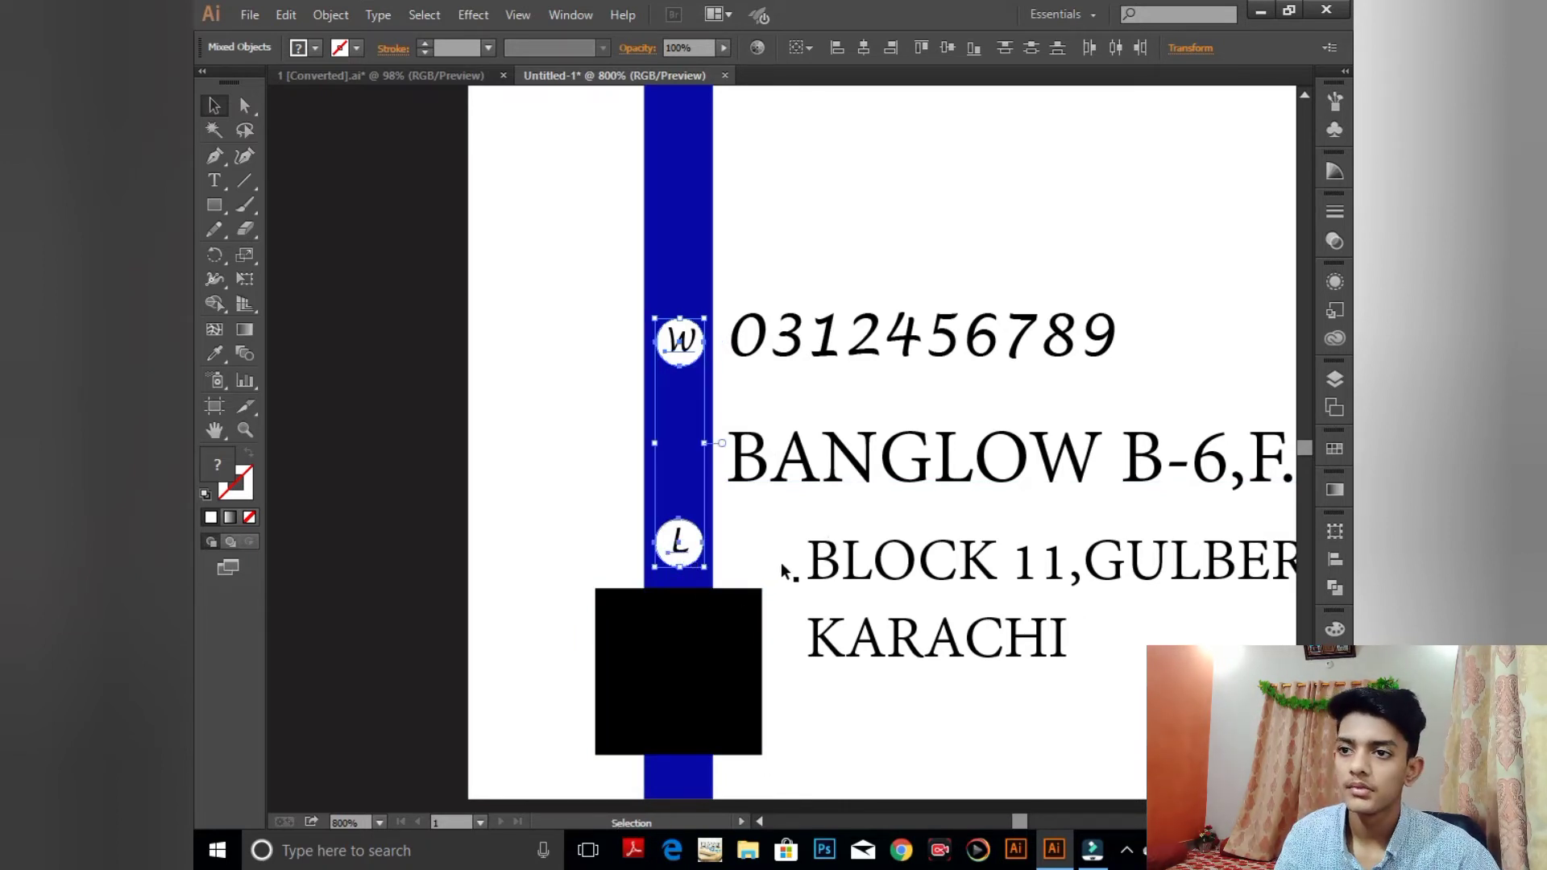
key("Up")
key("Up")
key("Up")
key("Up")
key("Up")
key("Up")
key("Up")
key("Up")
key("Up")
key("Up")
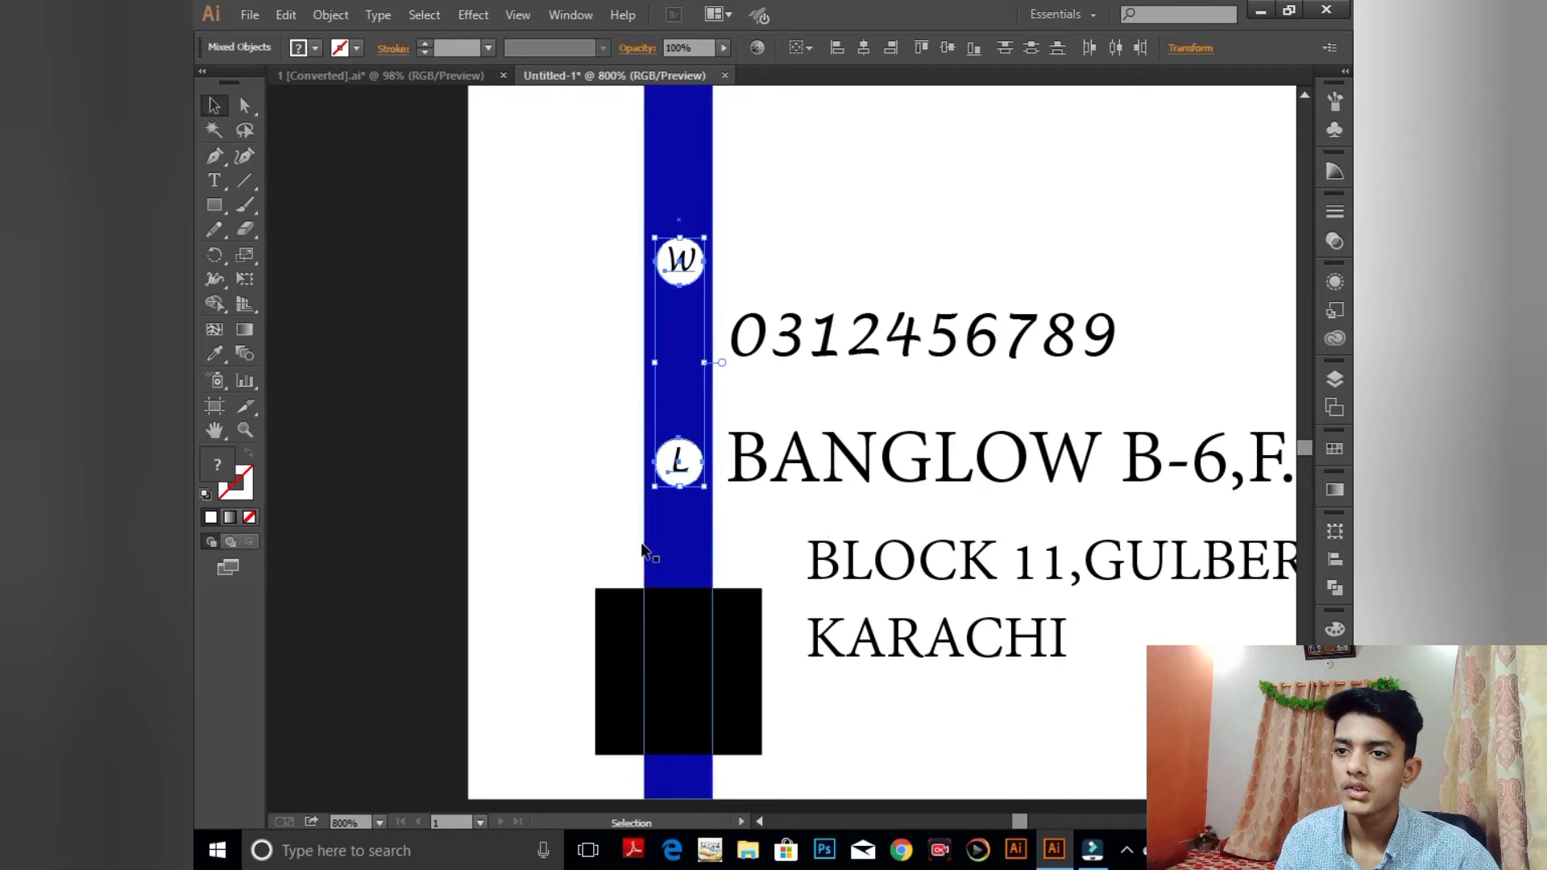
left_click(642, 550)
left_click(660, 523)
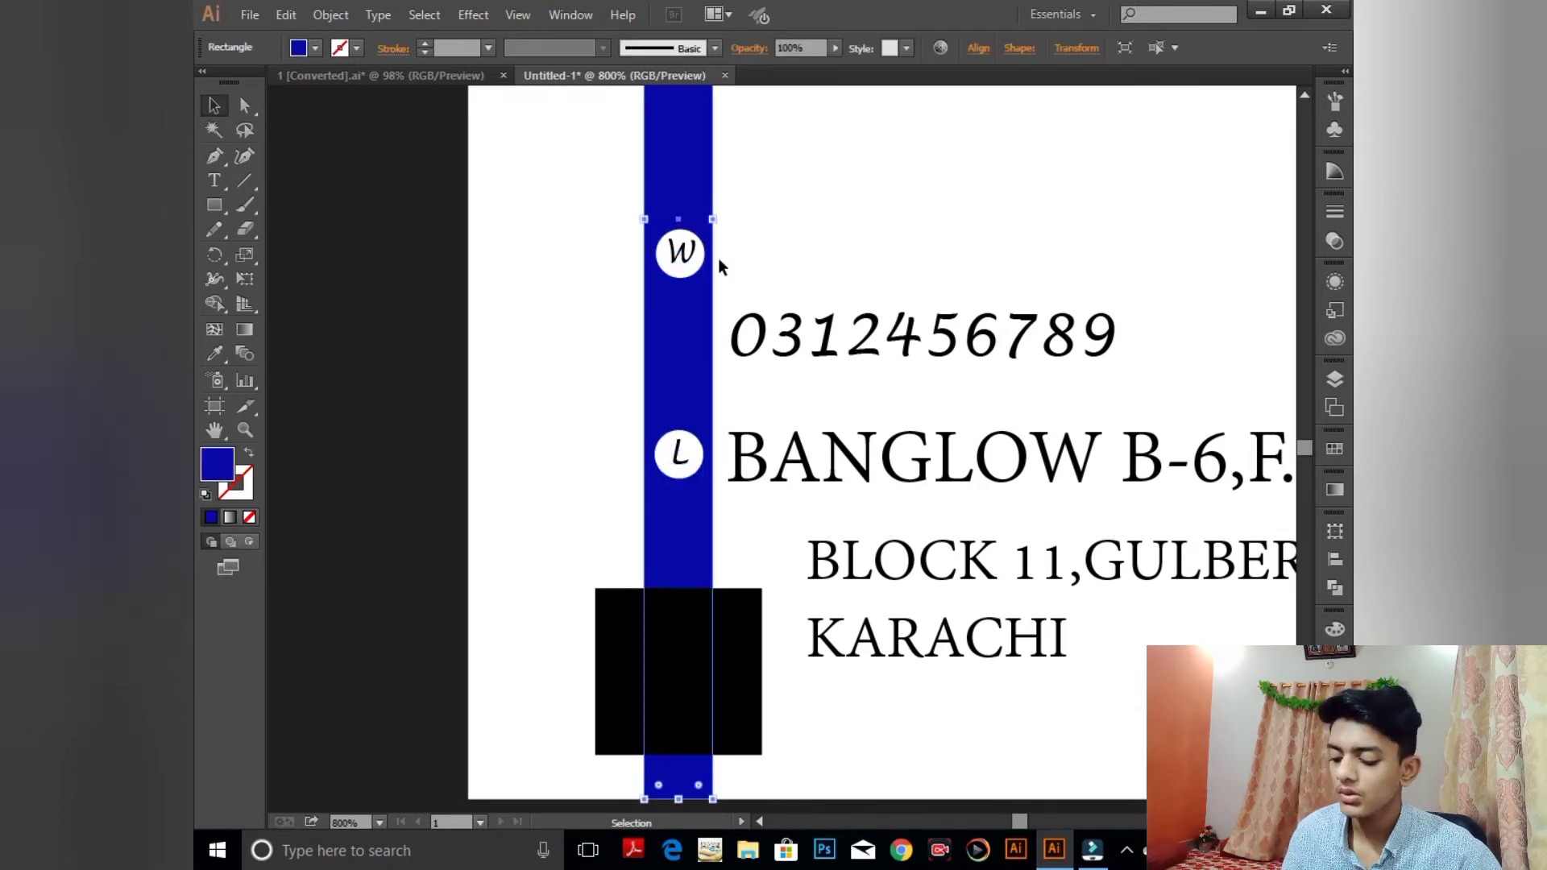
left_click(585, 229)
left_click_drag(710, 279, 722, 284)
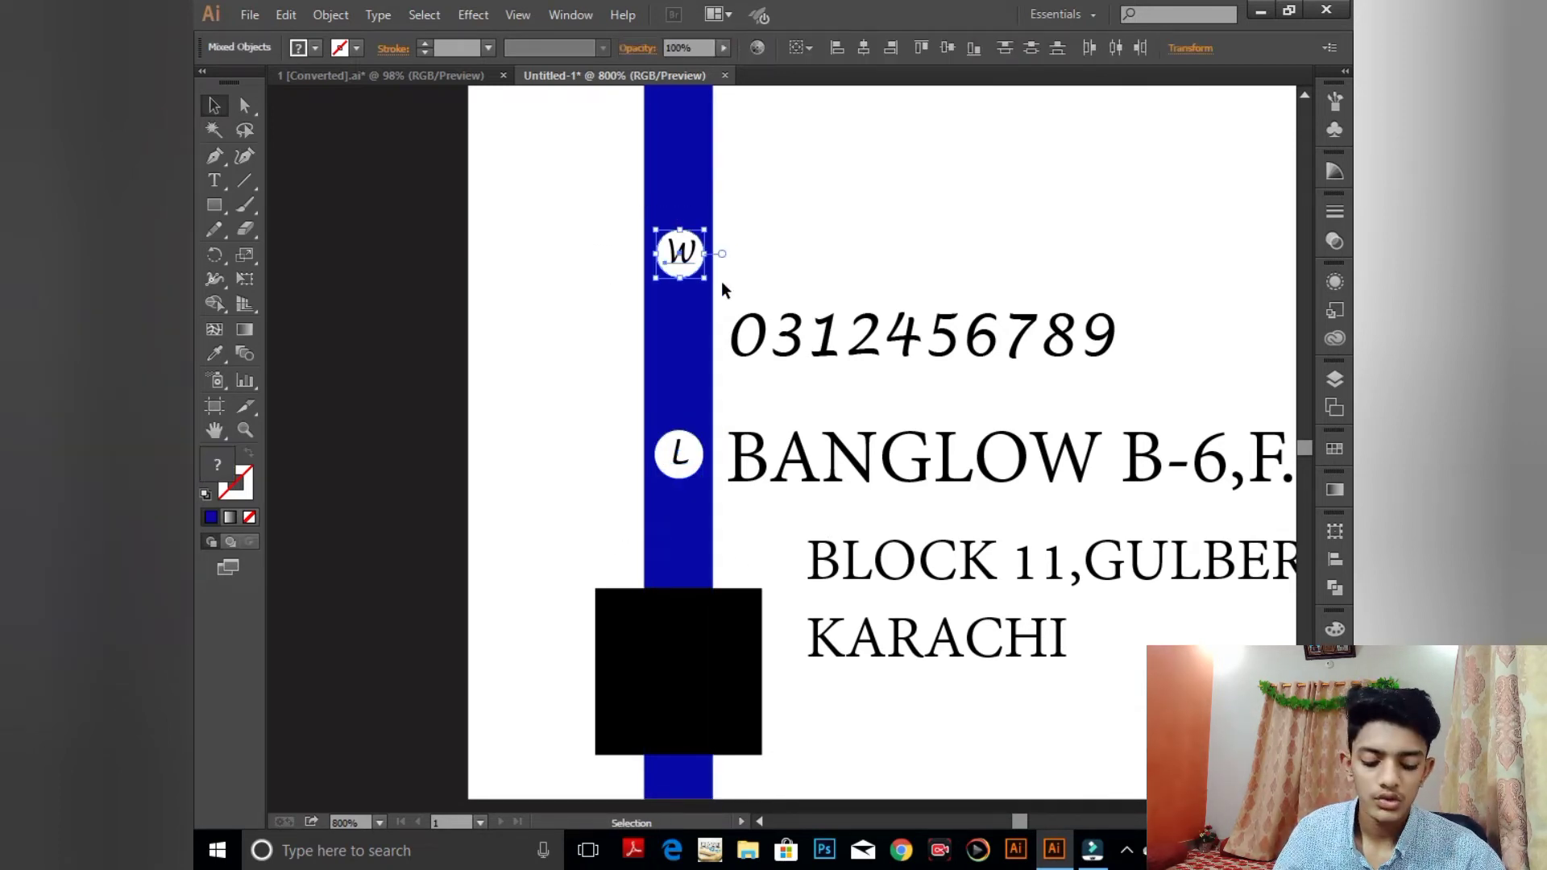
key("Down")
key("Down")
key("Down")
key("Down")
key("Down")
key("Down")
key("Down")
key("Down")
key("Down")
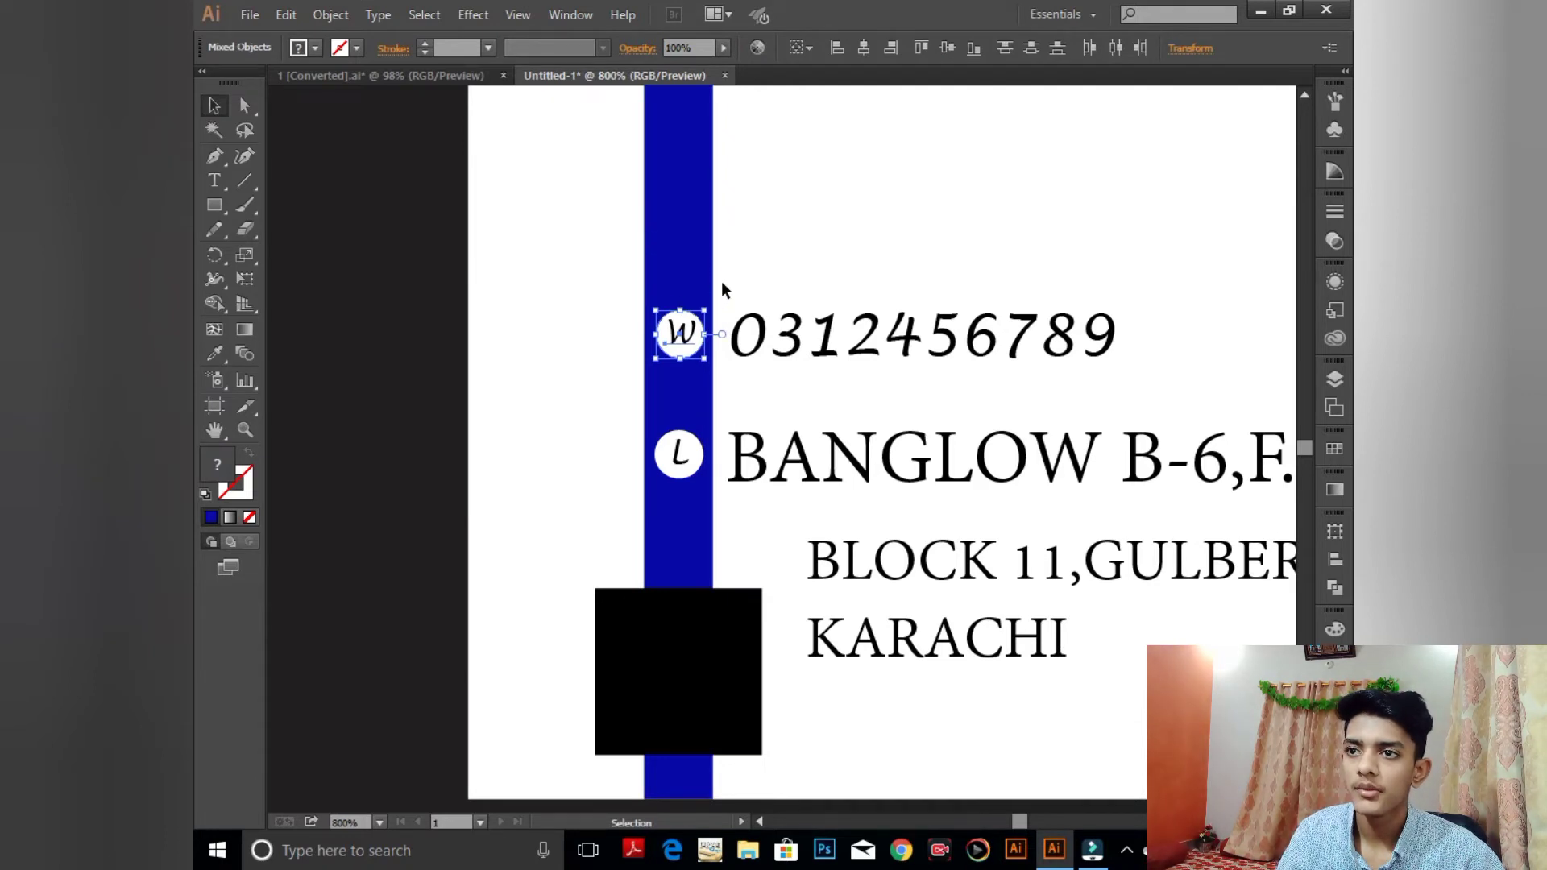
- Nudge the black square up closer to the address lines
left_click(712, 607)
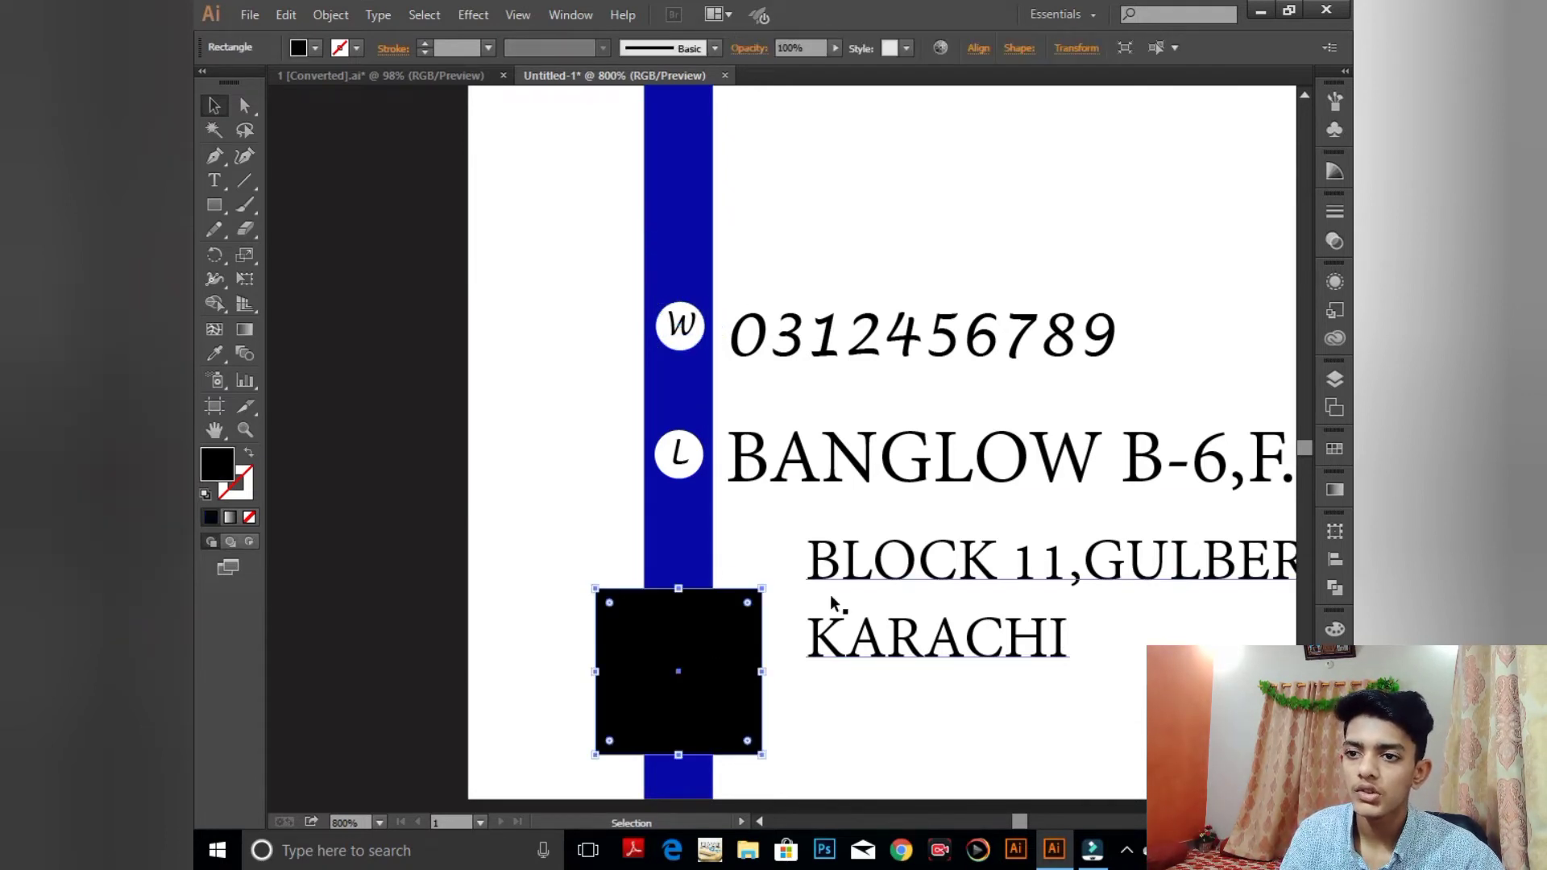
key("Up")
key("Up")
key("Up")
key("Up")
key("Up")
key("Up")
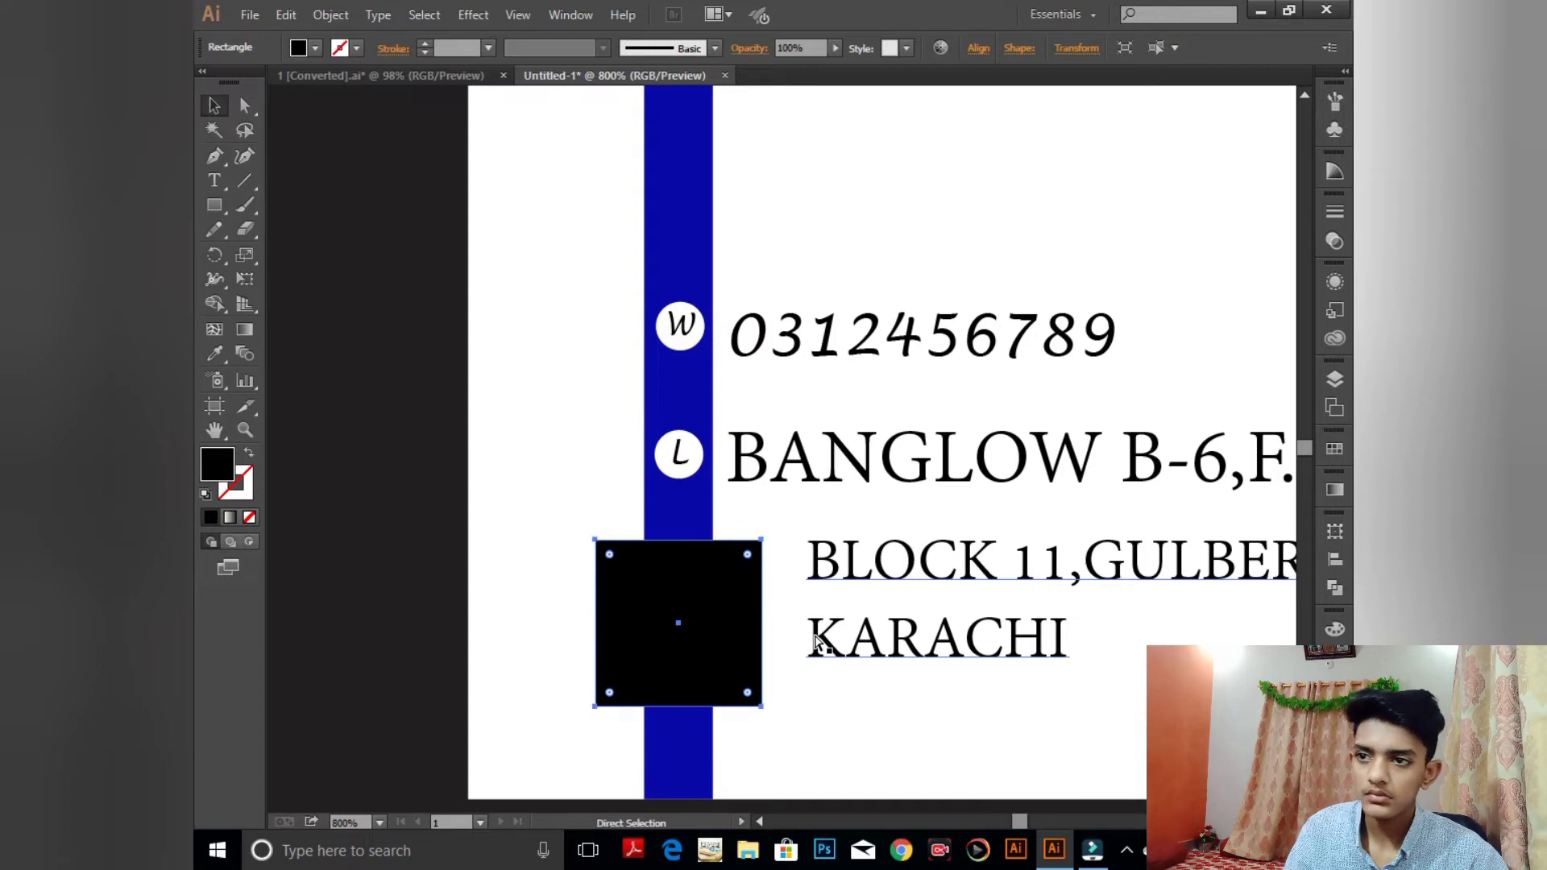
key("ctrl+minus")
key("ctrl+minus")
key("ctrl+minus")
left_click(629, 501)
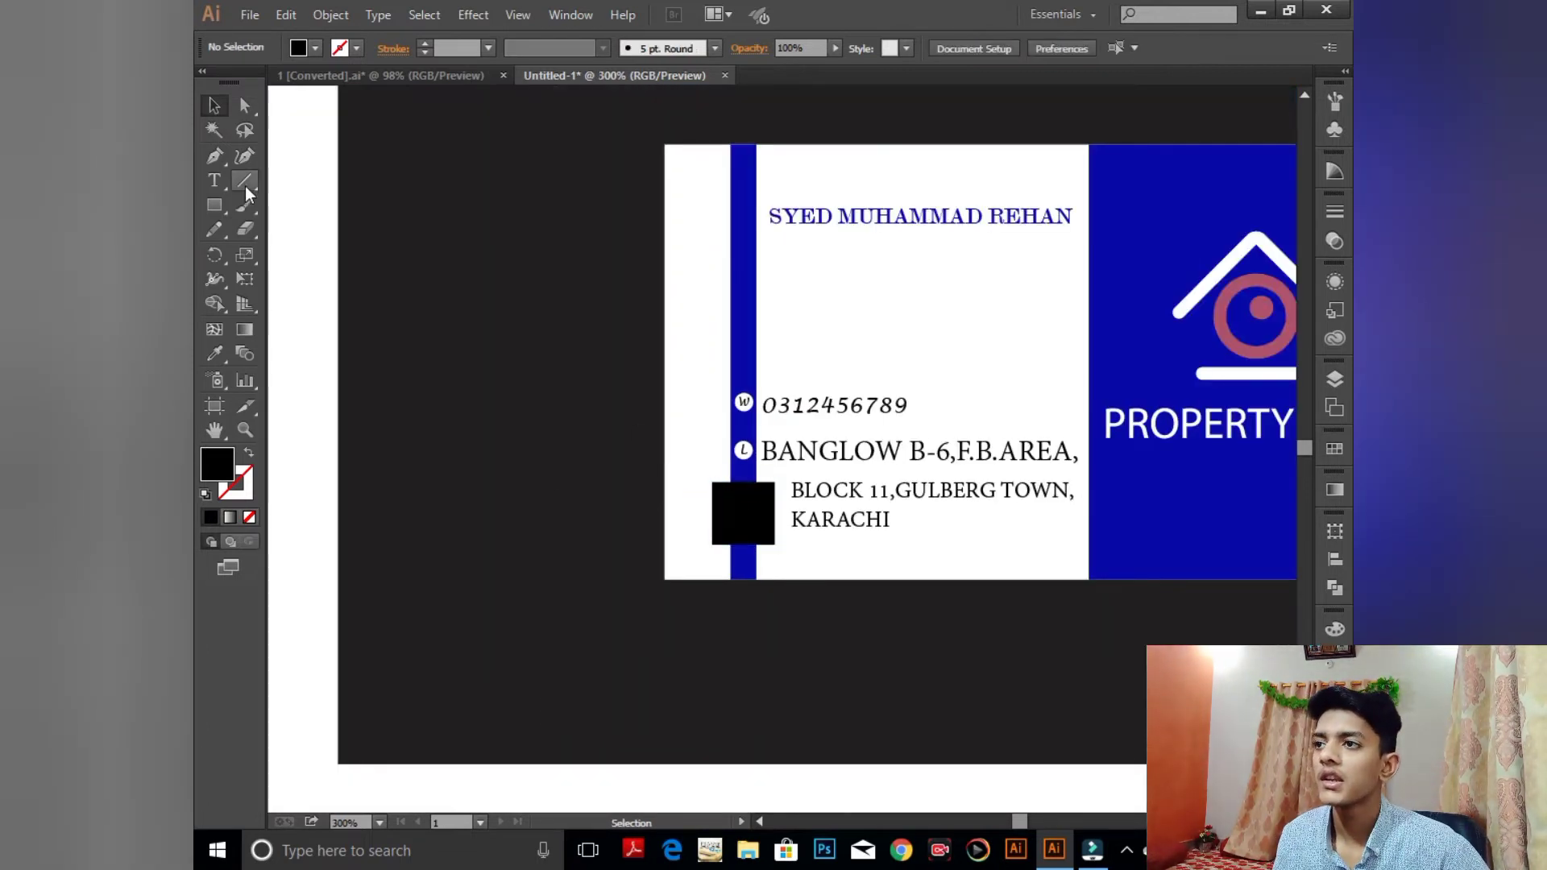
- Recolour the black square with the stripe's blue using the Eyedropper
left_click(746, 492)
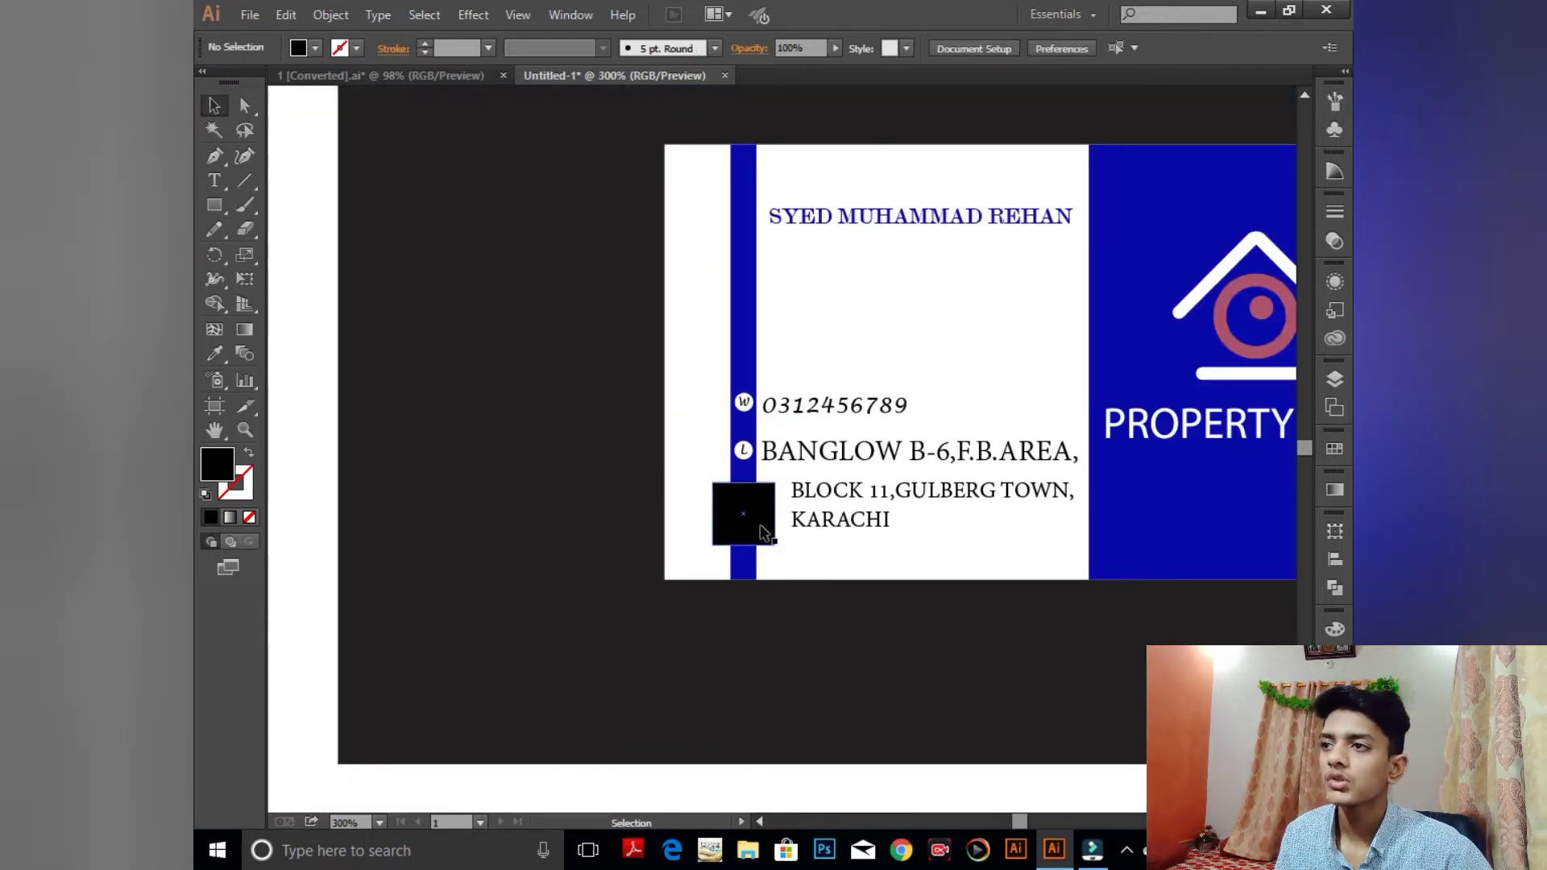
left_click(214, 353)
left_click(746, 274)
left_click(215, 104)
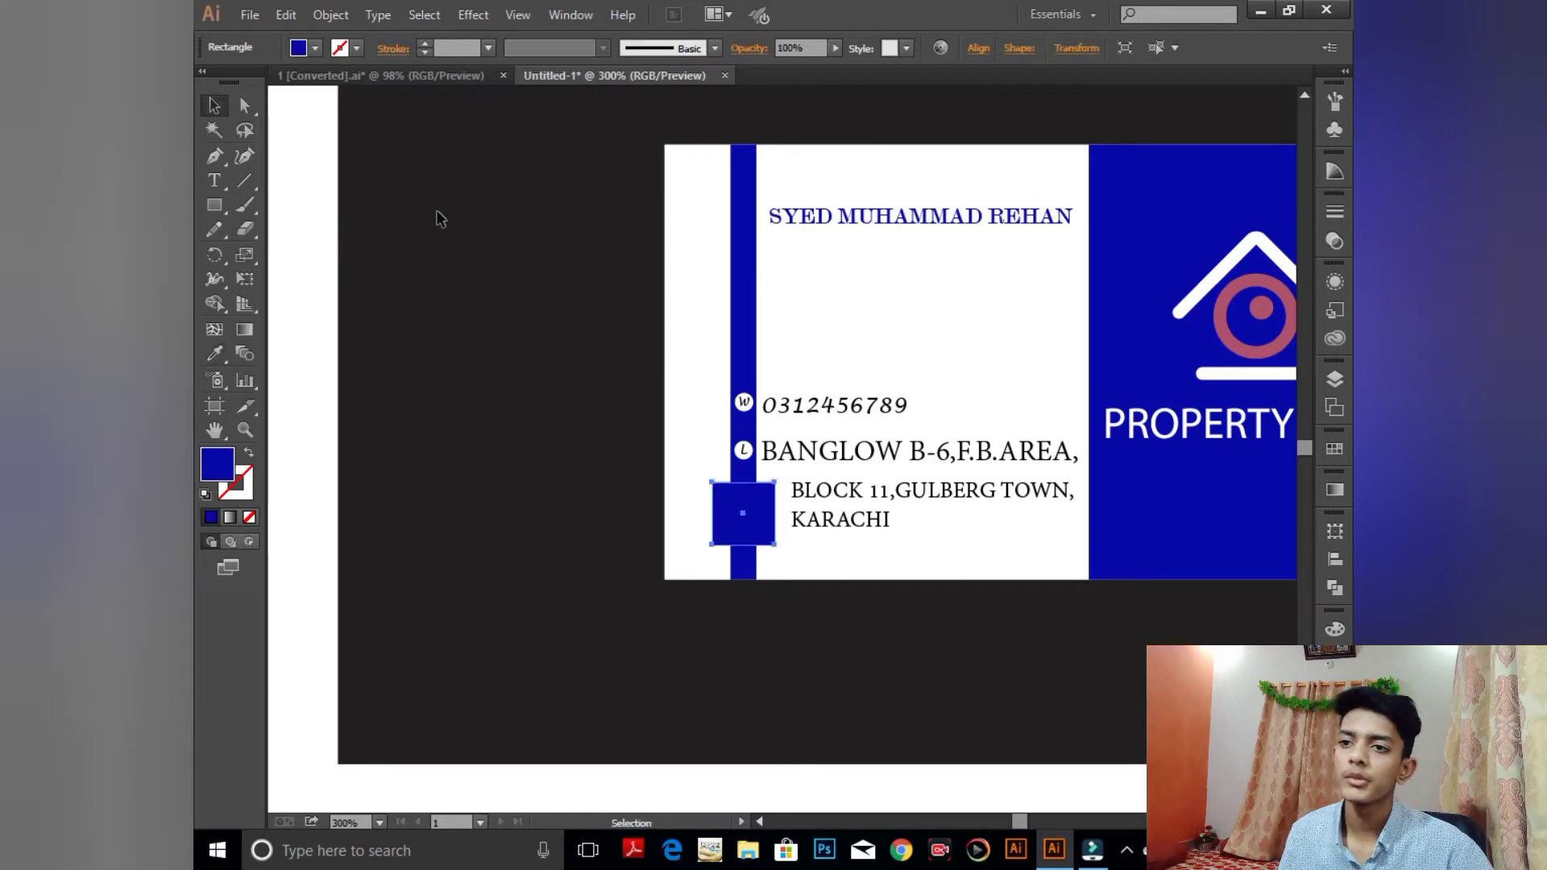
left_click(435, 218)
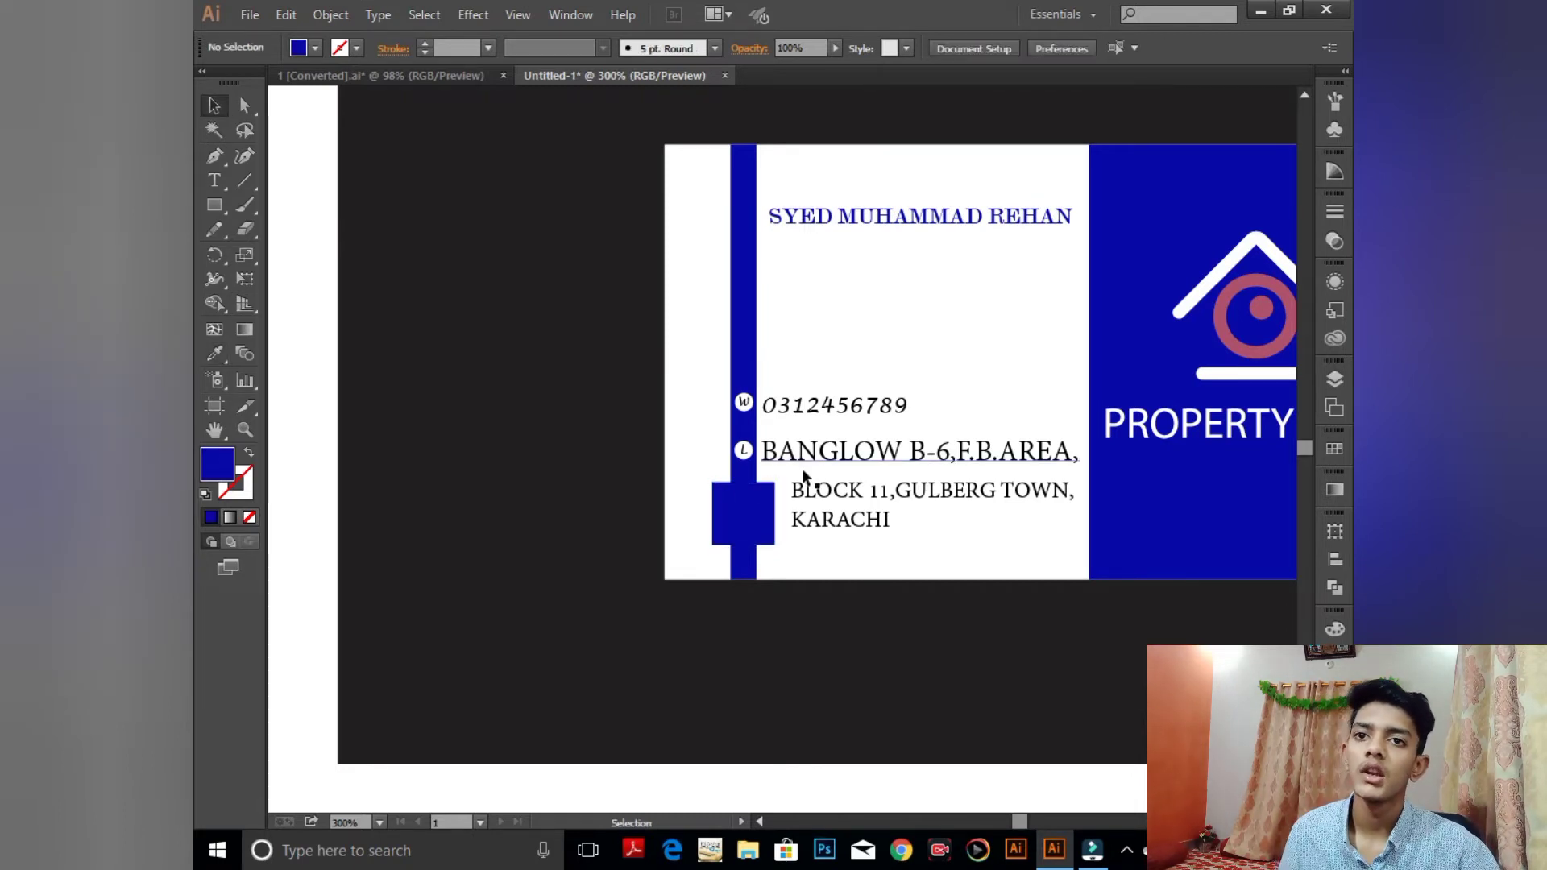
- Enlarge the name text at the top across the white panel
left_click(965, 216)
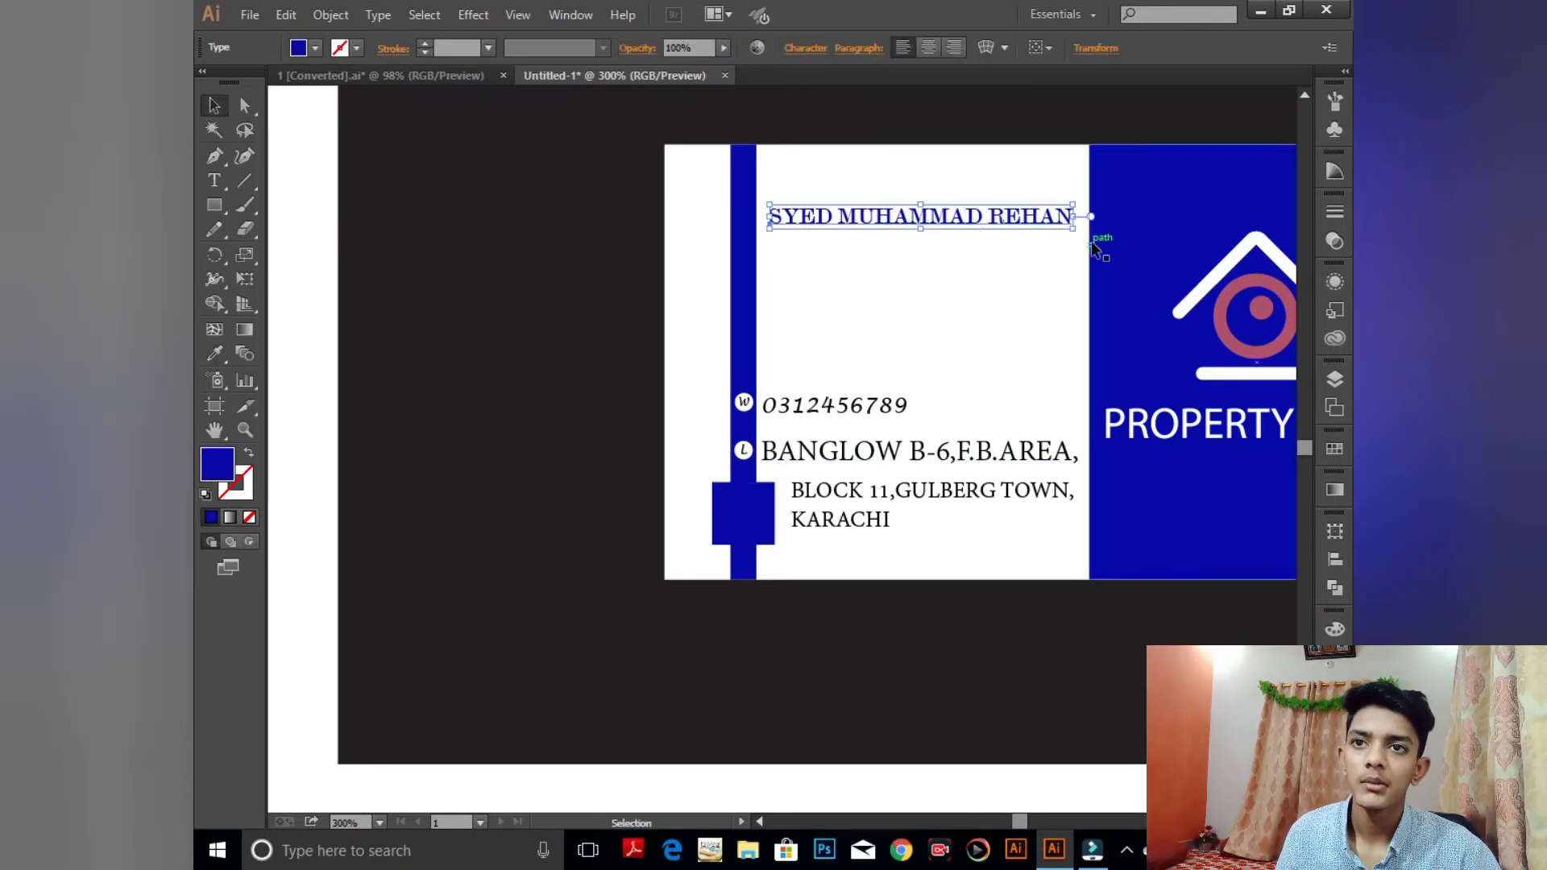
mouse_move(1075, 228)
left_mouse_down()
mouse_move(1082, 243)
mouse_move(1083, 230)
left_mouse_up()
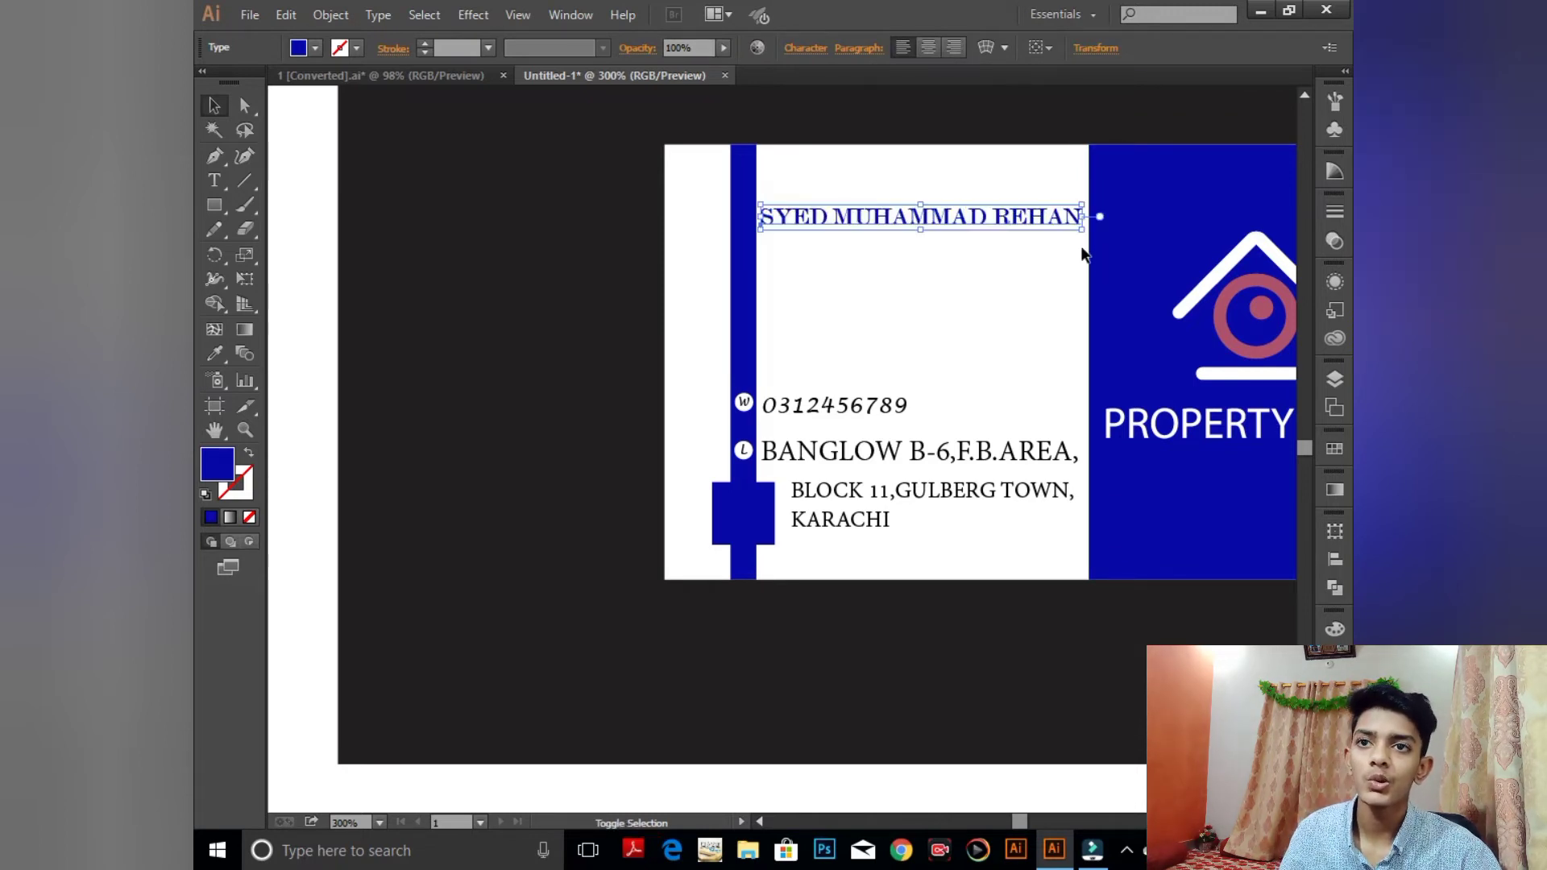
left_click(947, 693)
- Nudge the PROPERTY BANK lettering slightly higher under the house logo
scroll(1049, 400, "right", 5)
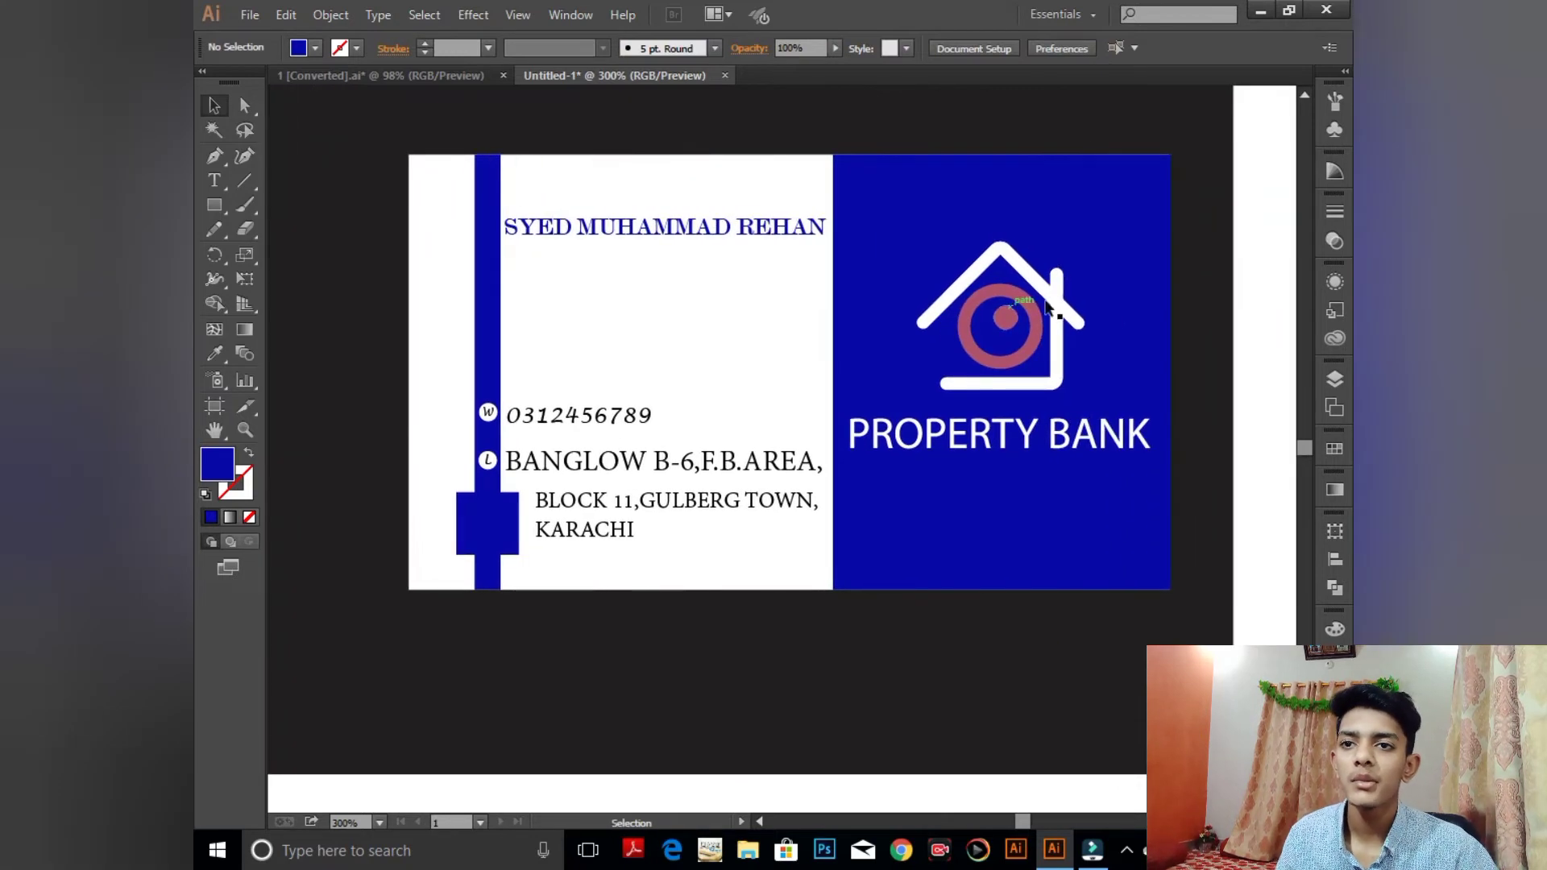
left_click(1120, 453)
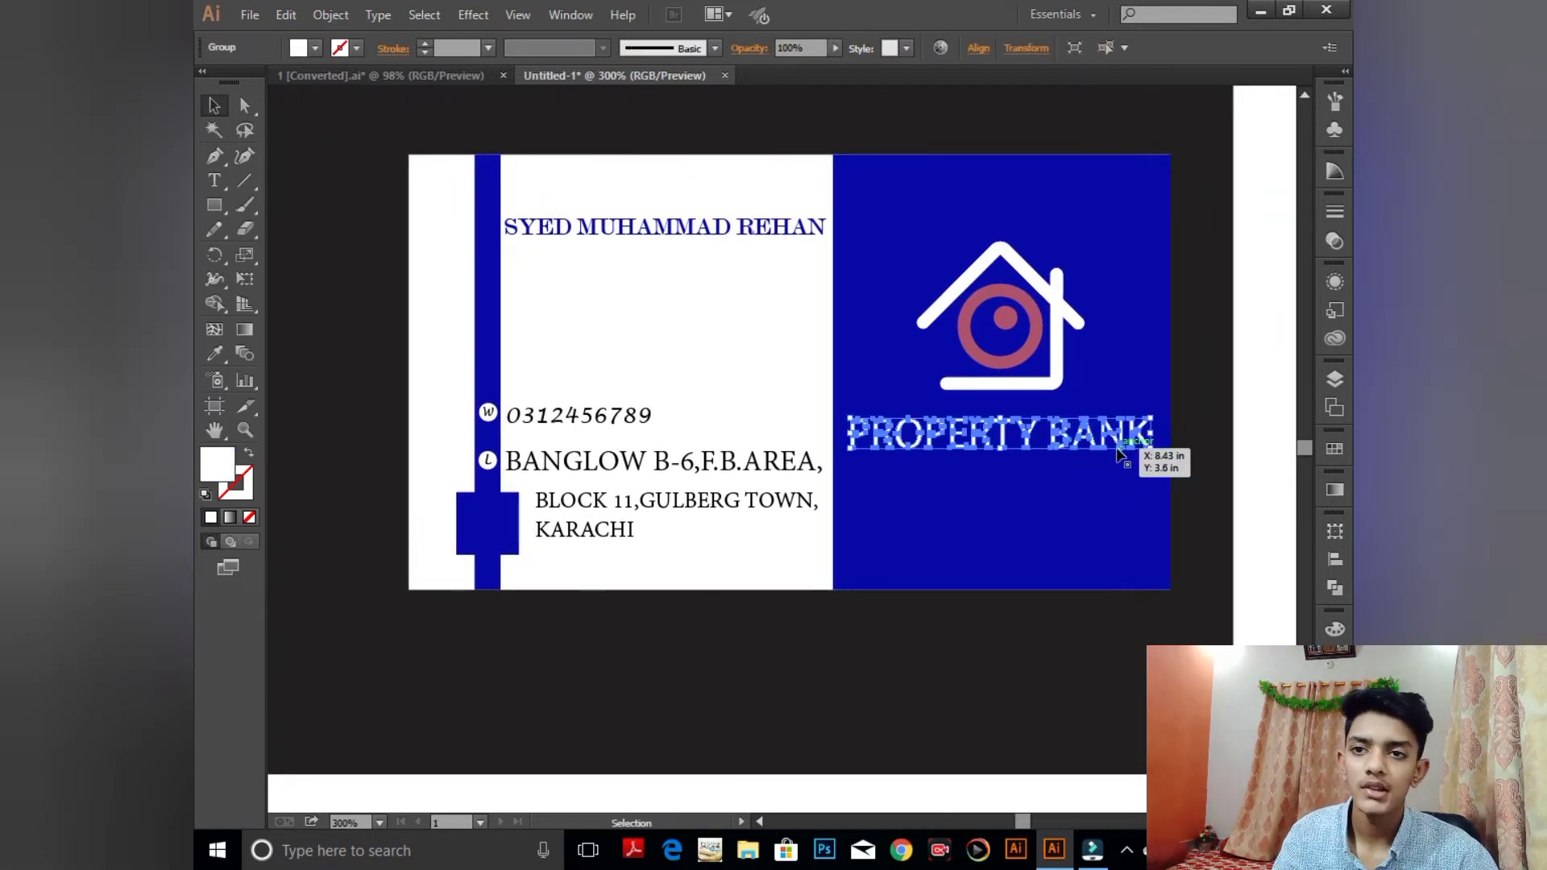
left_click_drag(1117, 453, 1139, 456)
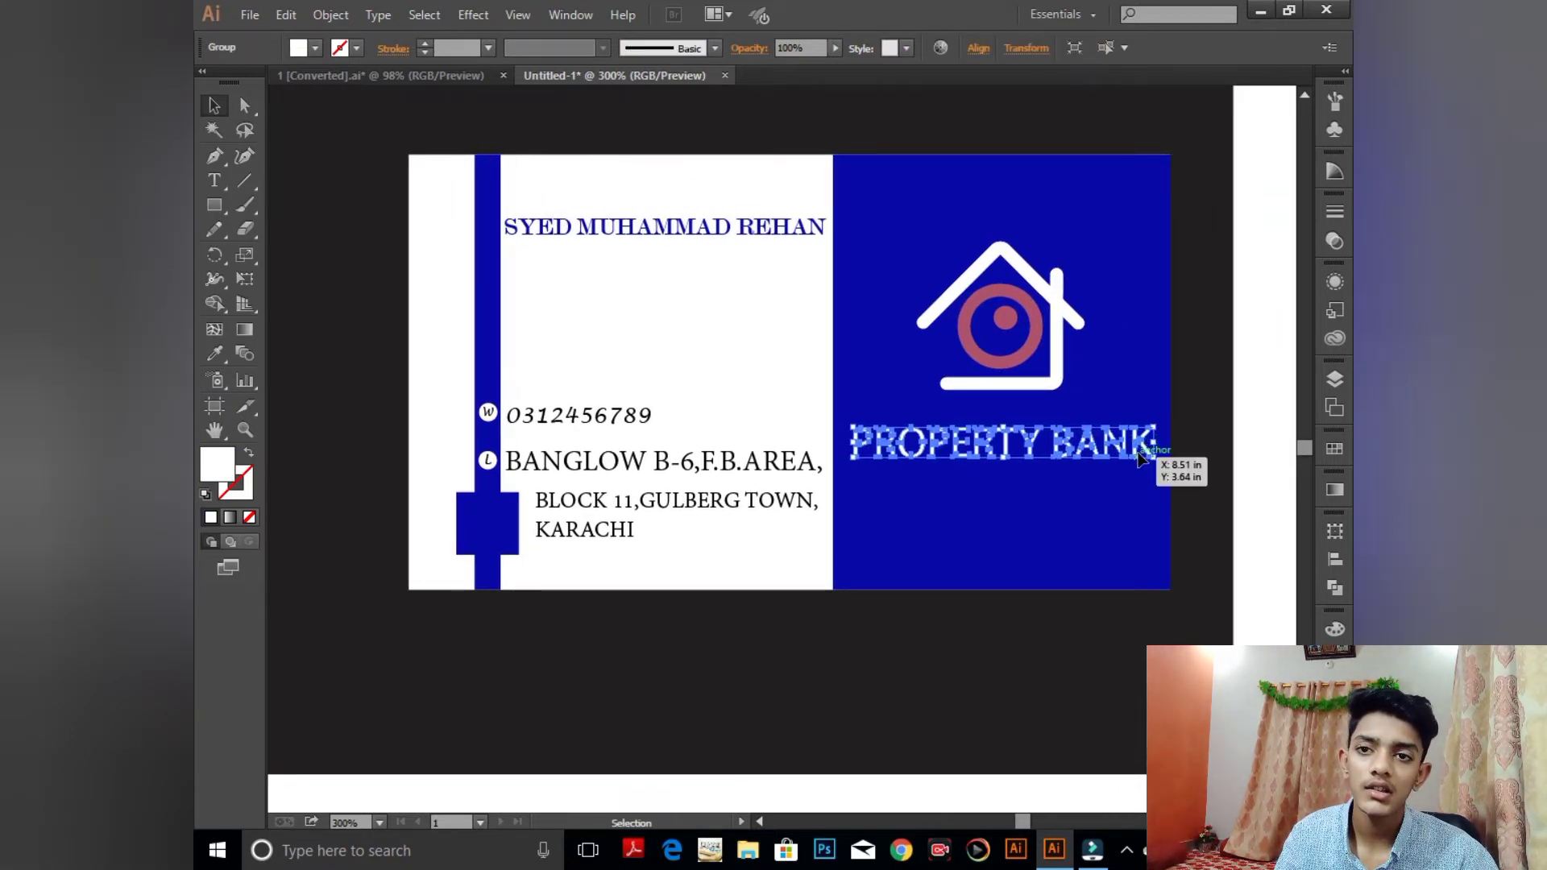
key("Up")
key("Up")
key("Left")
key("Up")
key("Up")
key("Up")
key("Up")
key("Up")
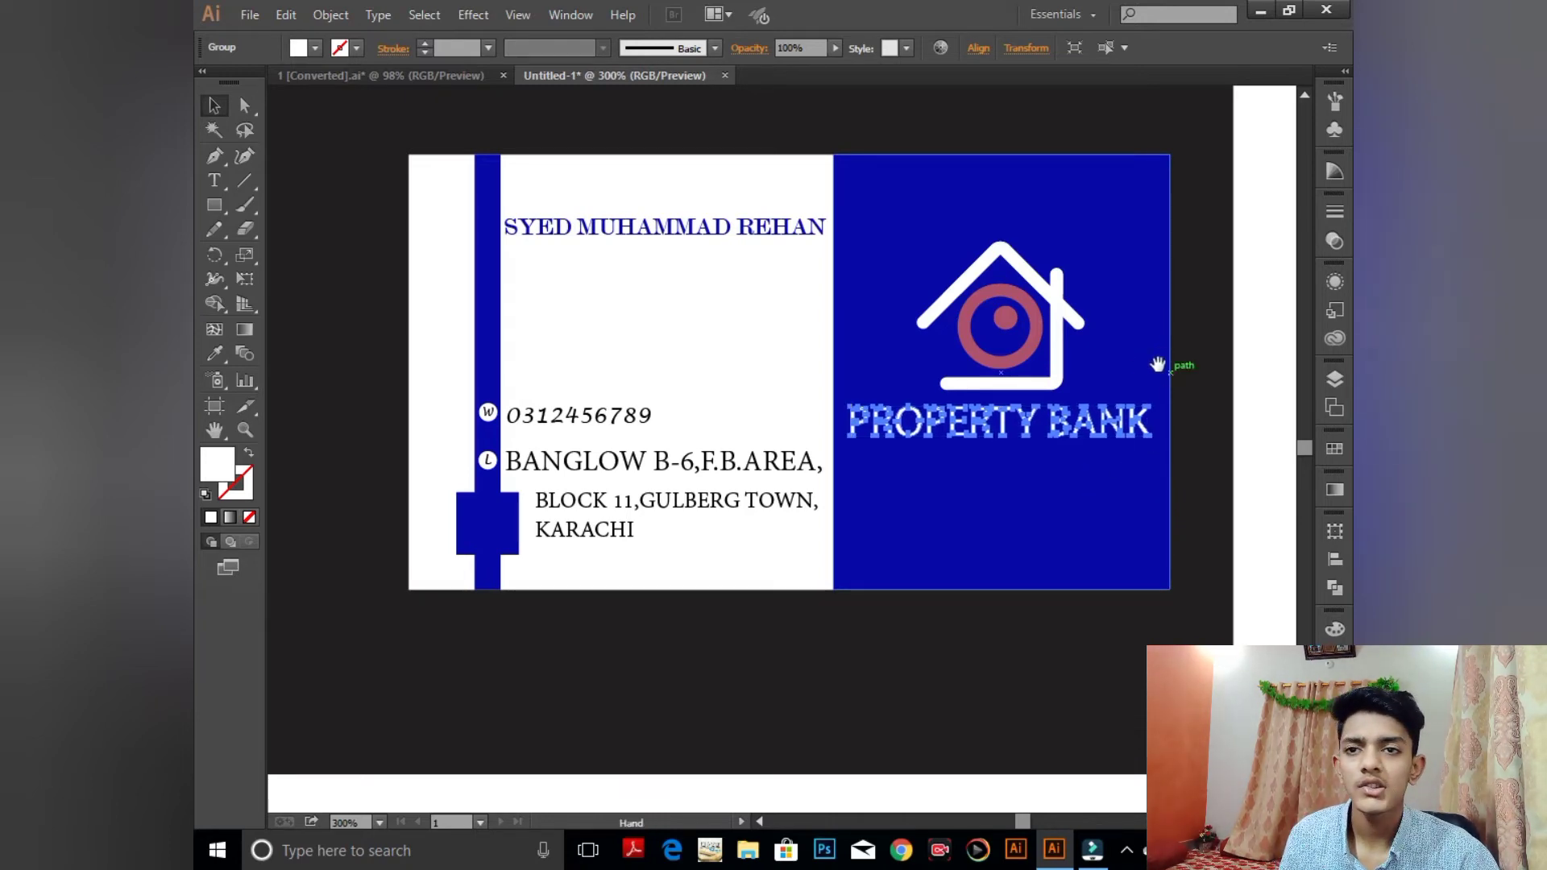
- Draw a circle with the Ellipse tool in the empty space beside the card
left_click_drag(1157, 365, 725, 256)
left_click_drag(215, 207, 351, 252)
left_click_drag(891, 282, 982, 373)
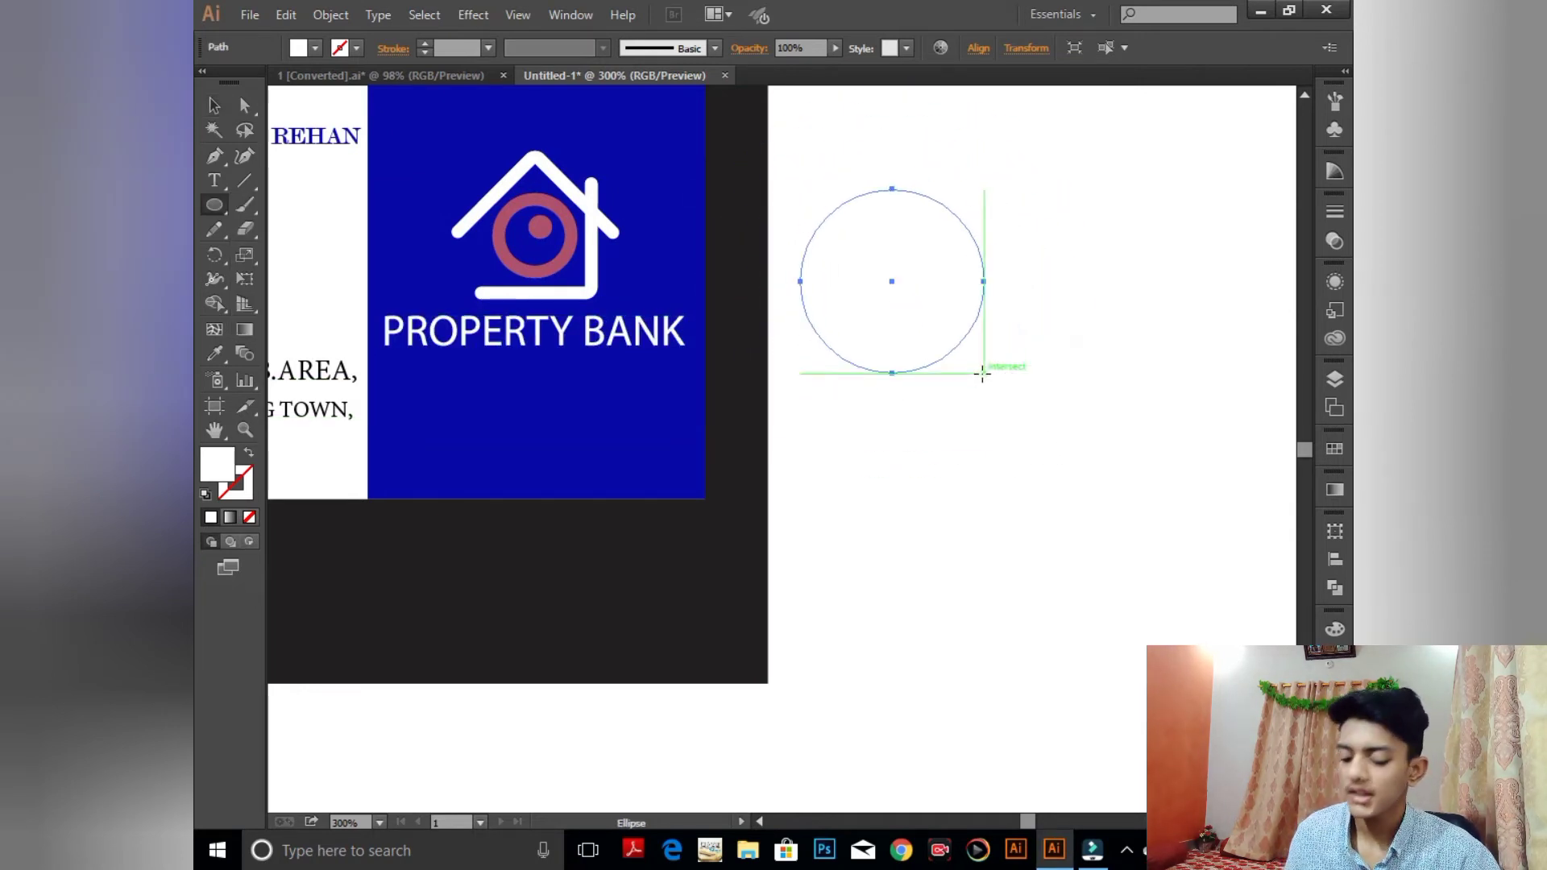
- Type a capital R and centre it horizontally and vertically on the circle
key("t")
left_click(959, 347)
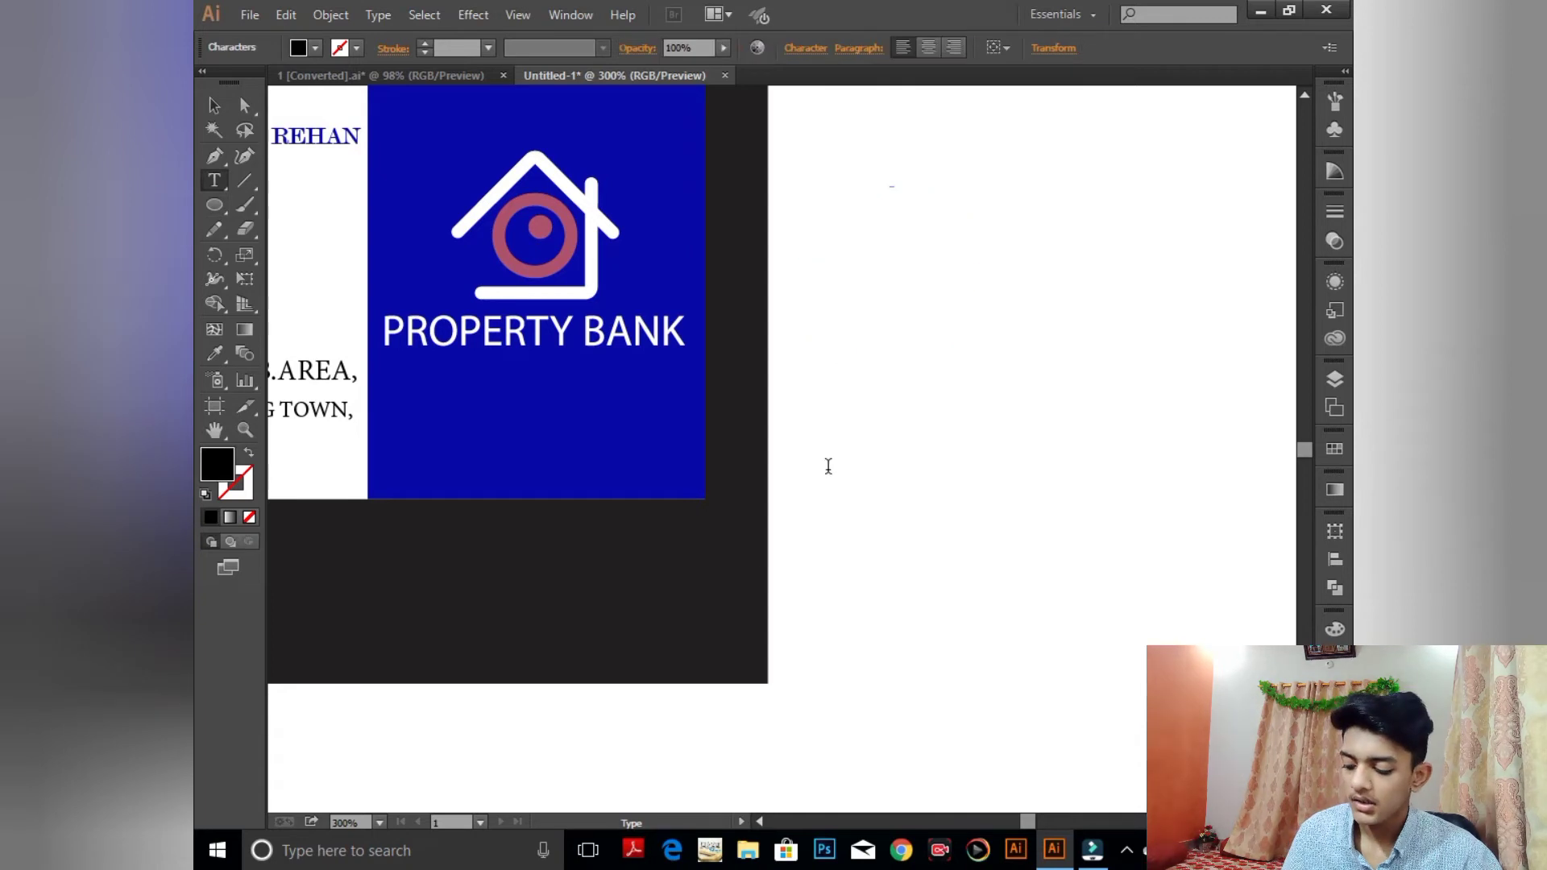
type("R")
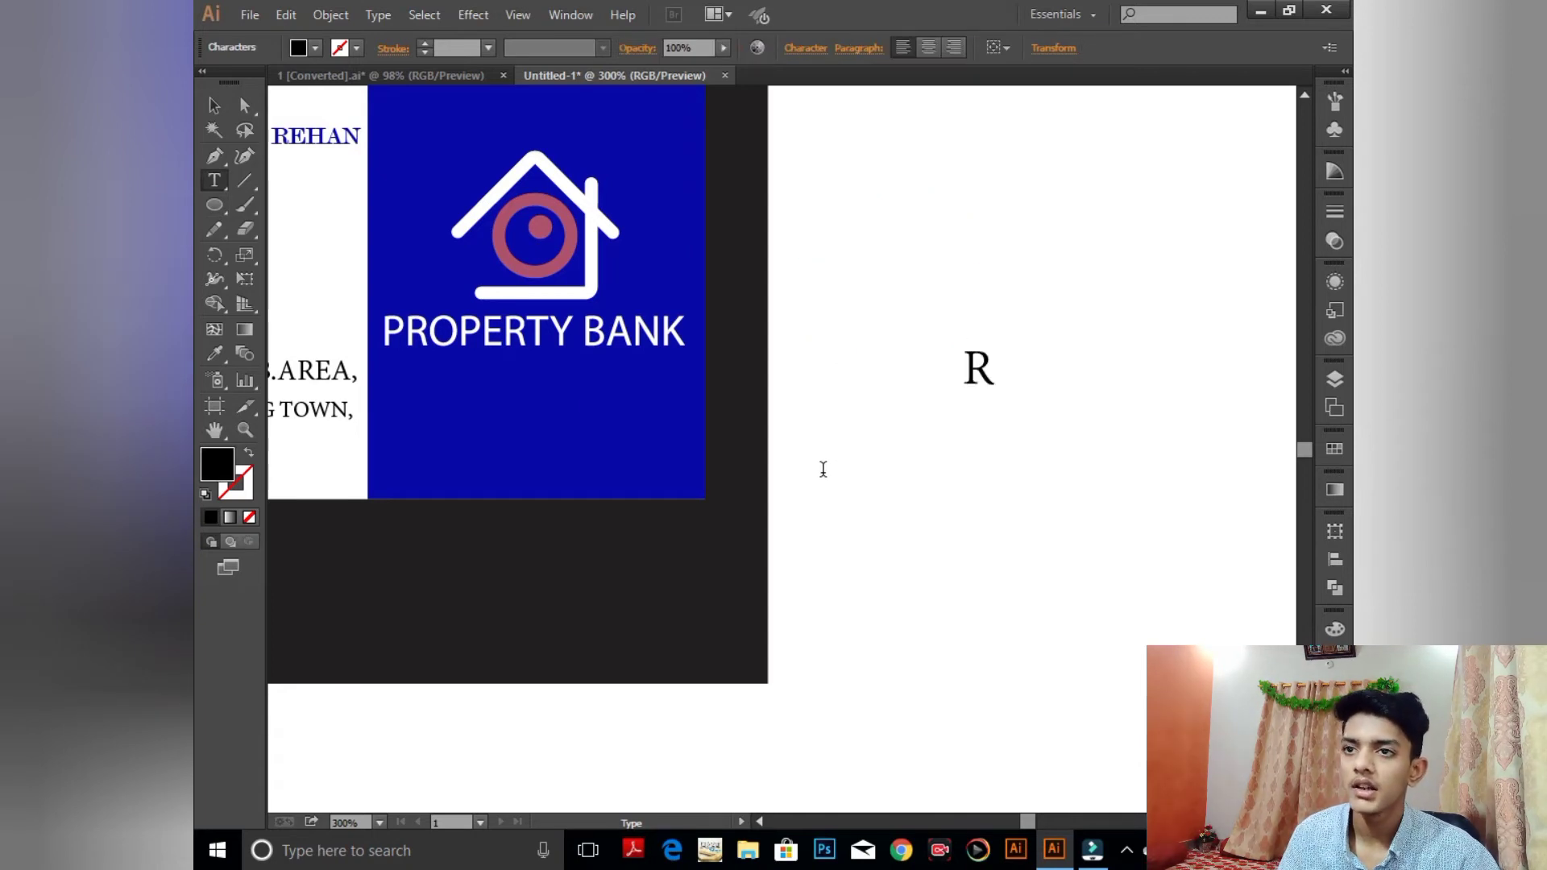
left_click(211, 105)
left_click_drag(846, 155, 1015, 379)
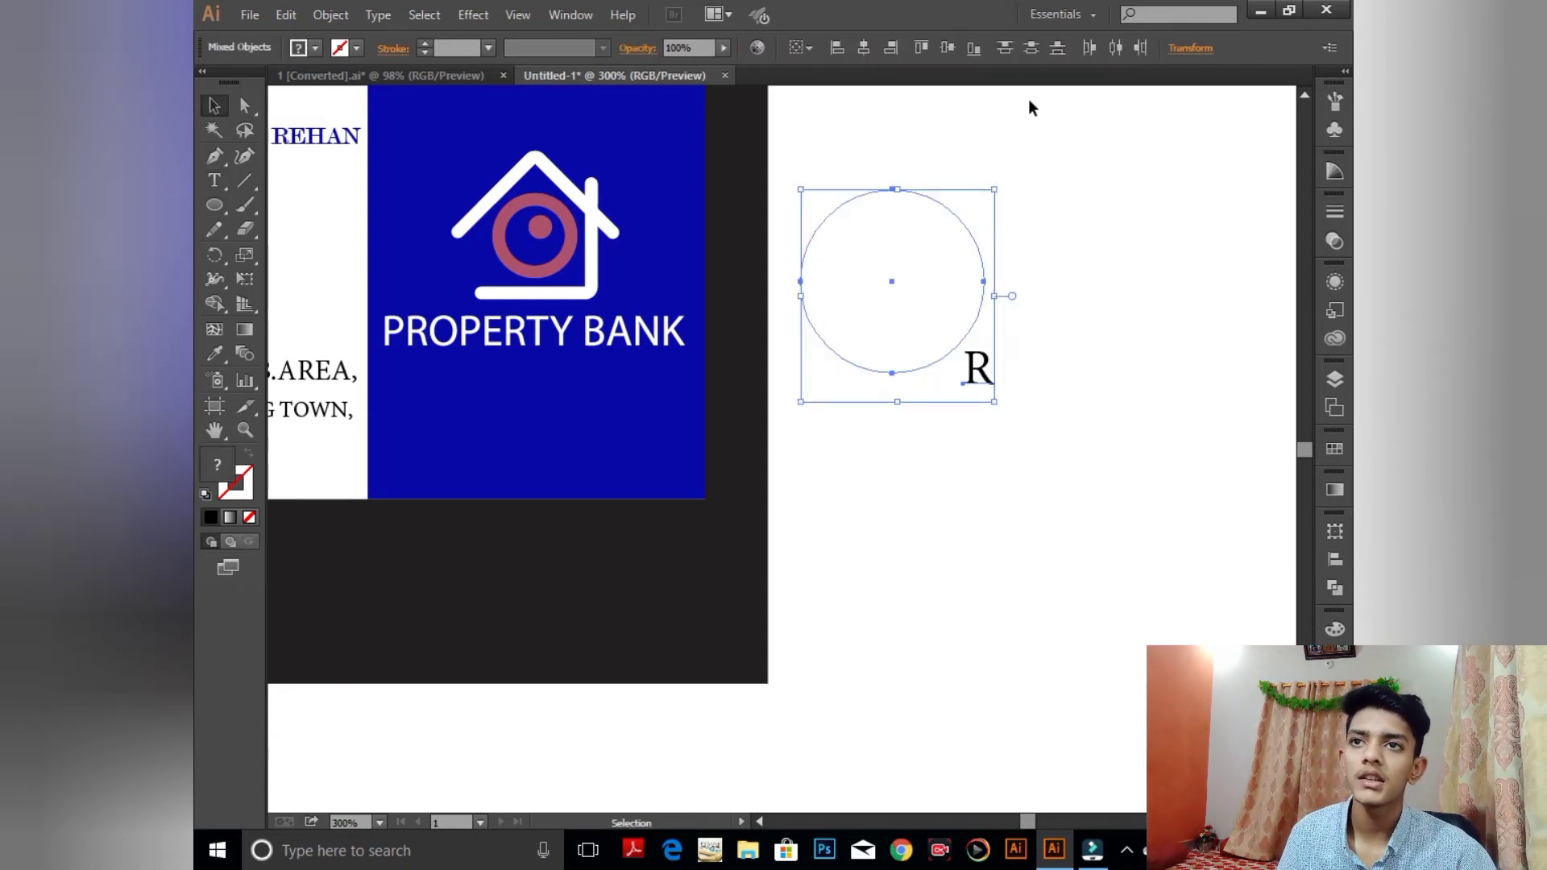
left_click(863, 48)
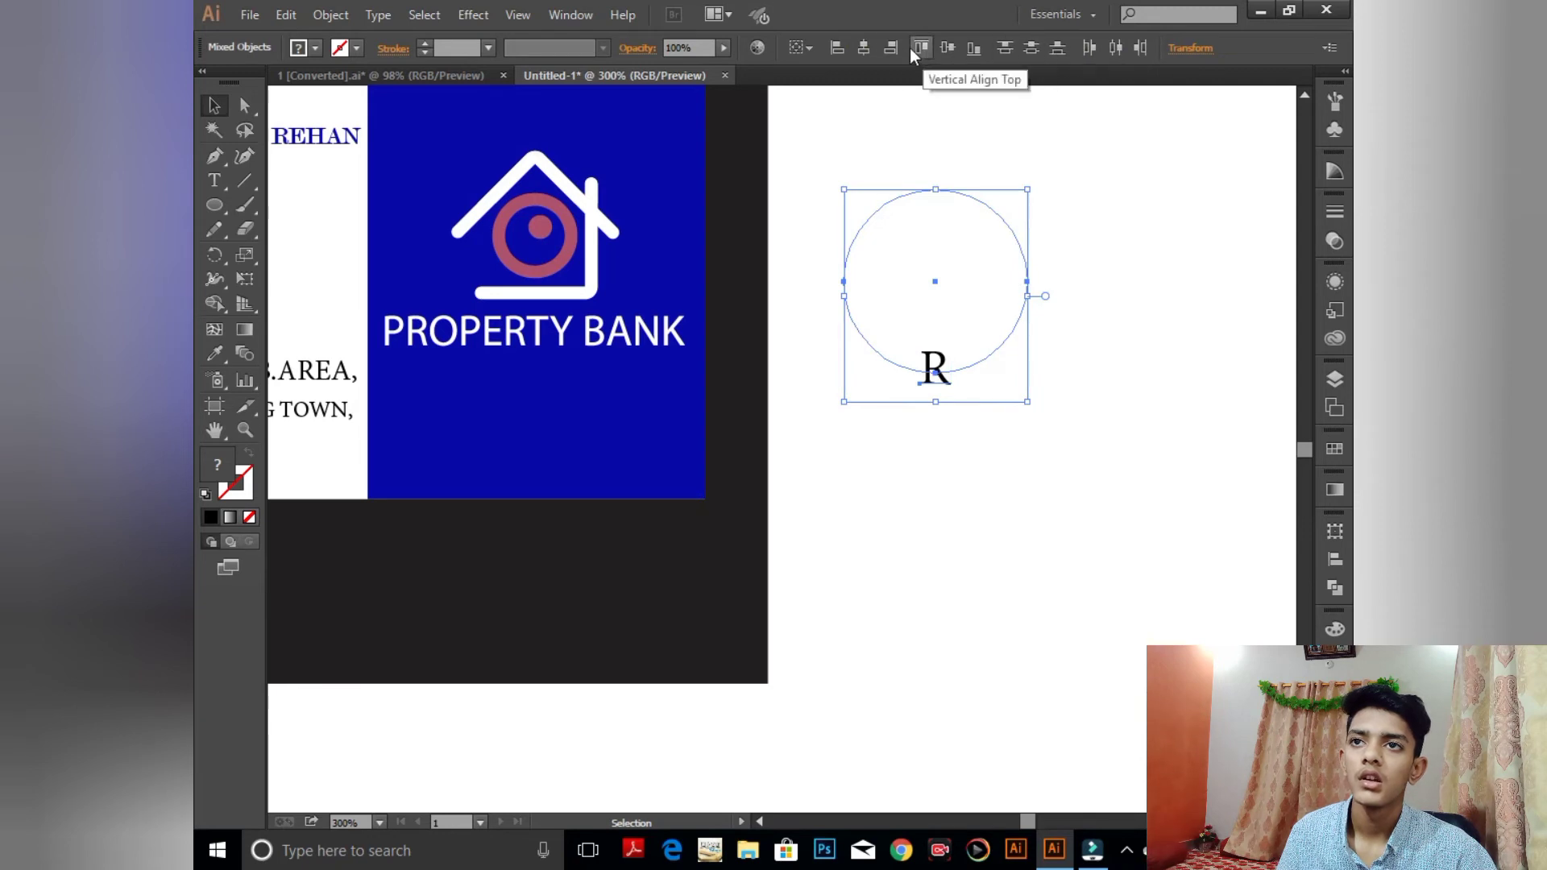
left_click(947, 47)
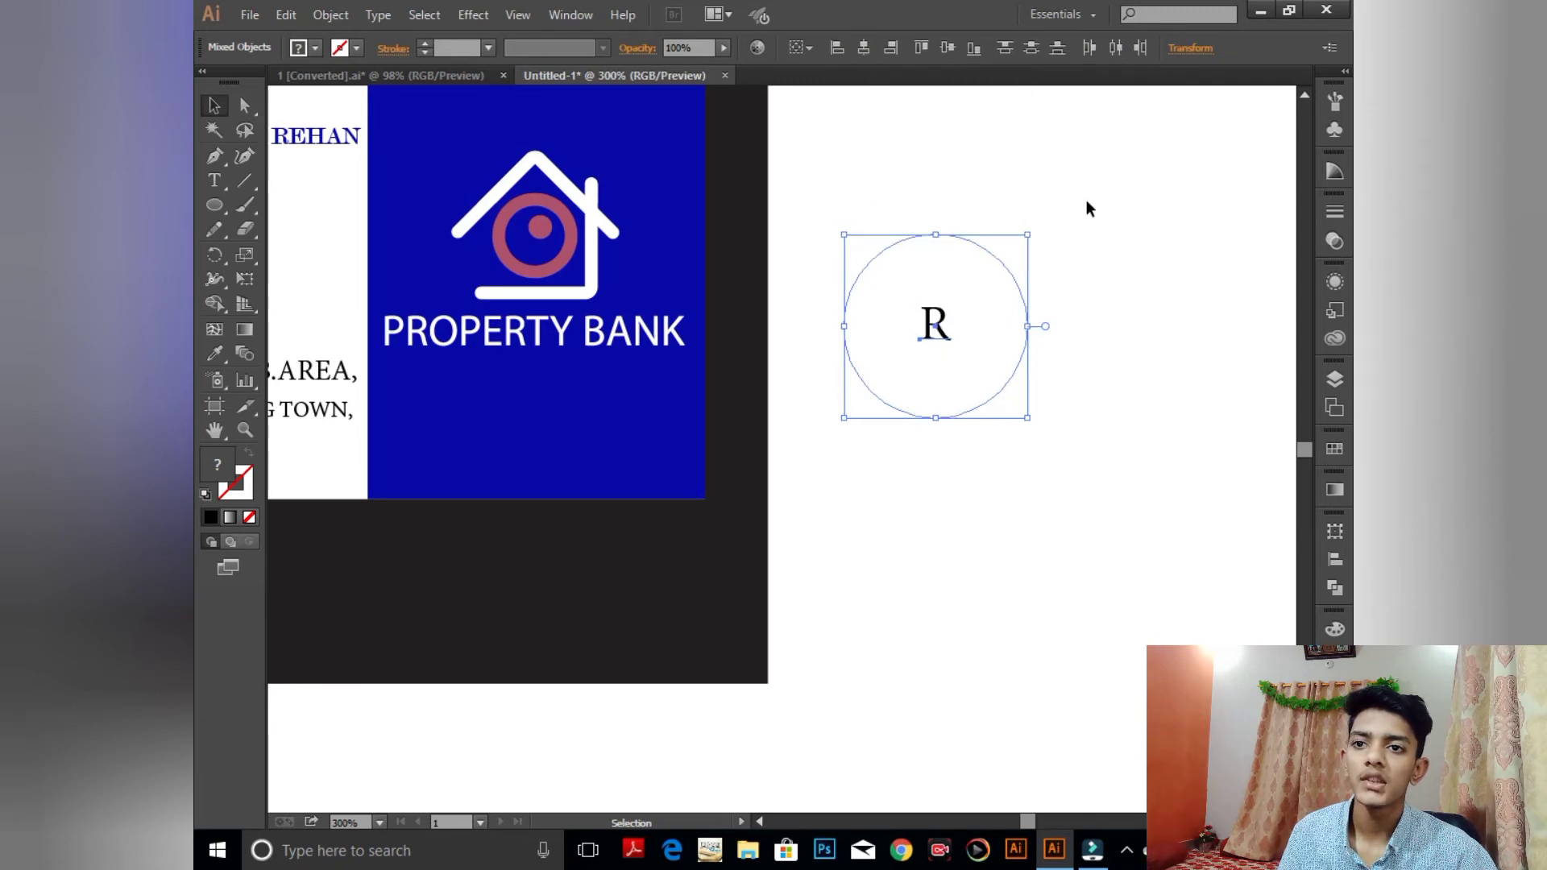
- Fit the circle around the R and shrink the pair to a small badge
left_click(1094, 443)
left_click(1016, 408)
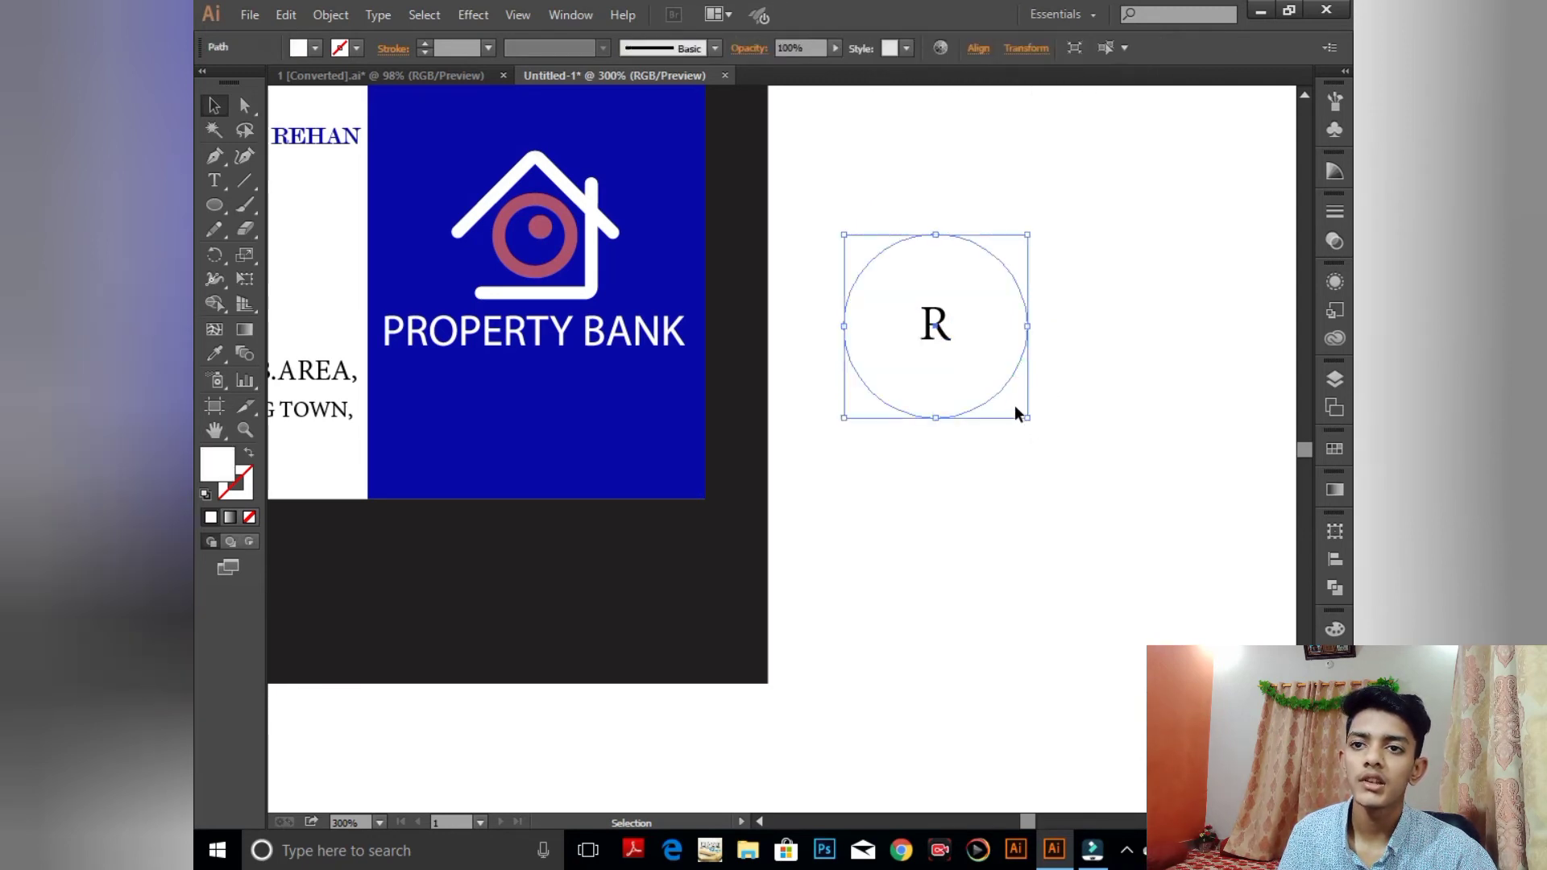
left_click_drag(1028, 418, 992, 357)
left_click_drag(876, 249, 1008, 408)
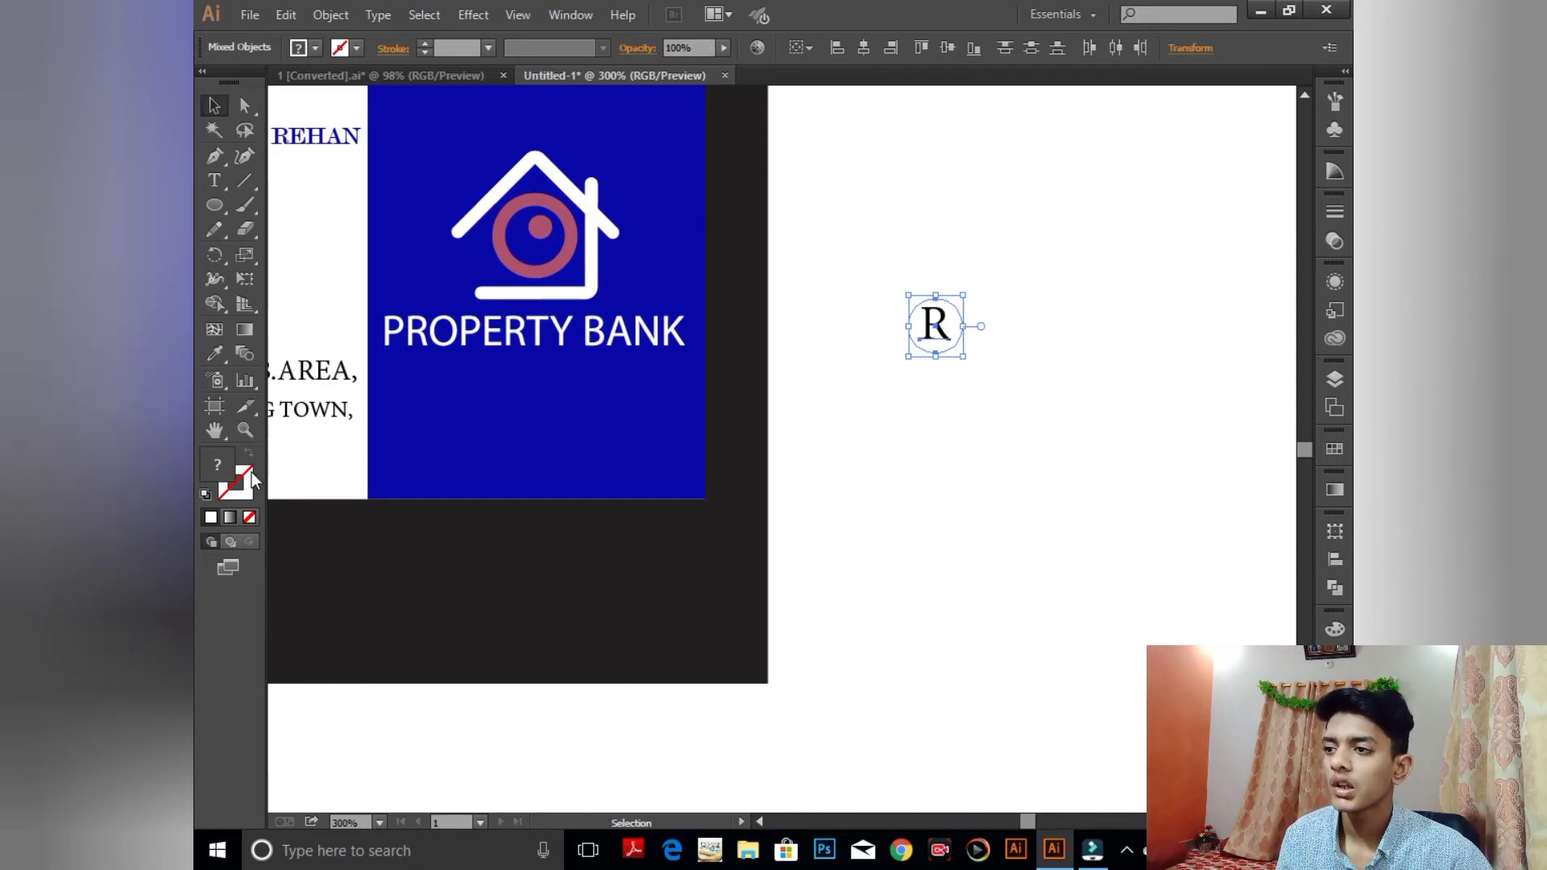
left_click(206, 494)
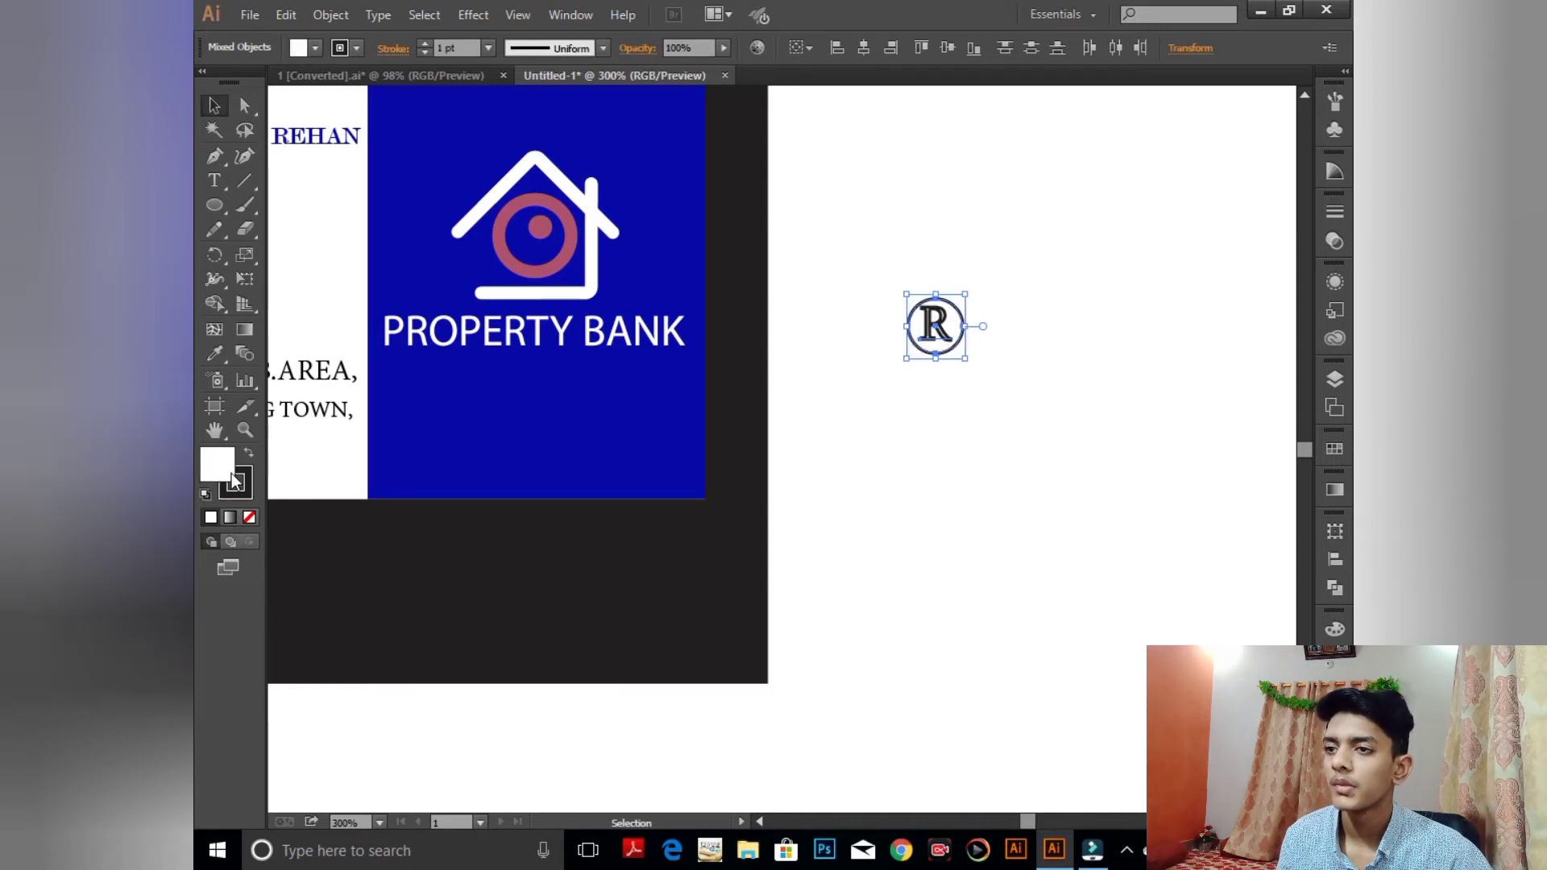
- Make the R white with no stroke and the circle a white outline with no fill
left_click(1061, 467)
left_click(962, 338)
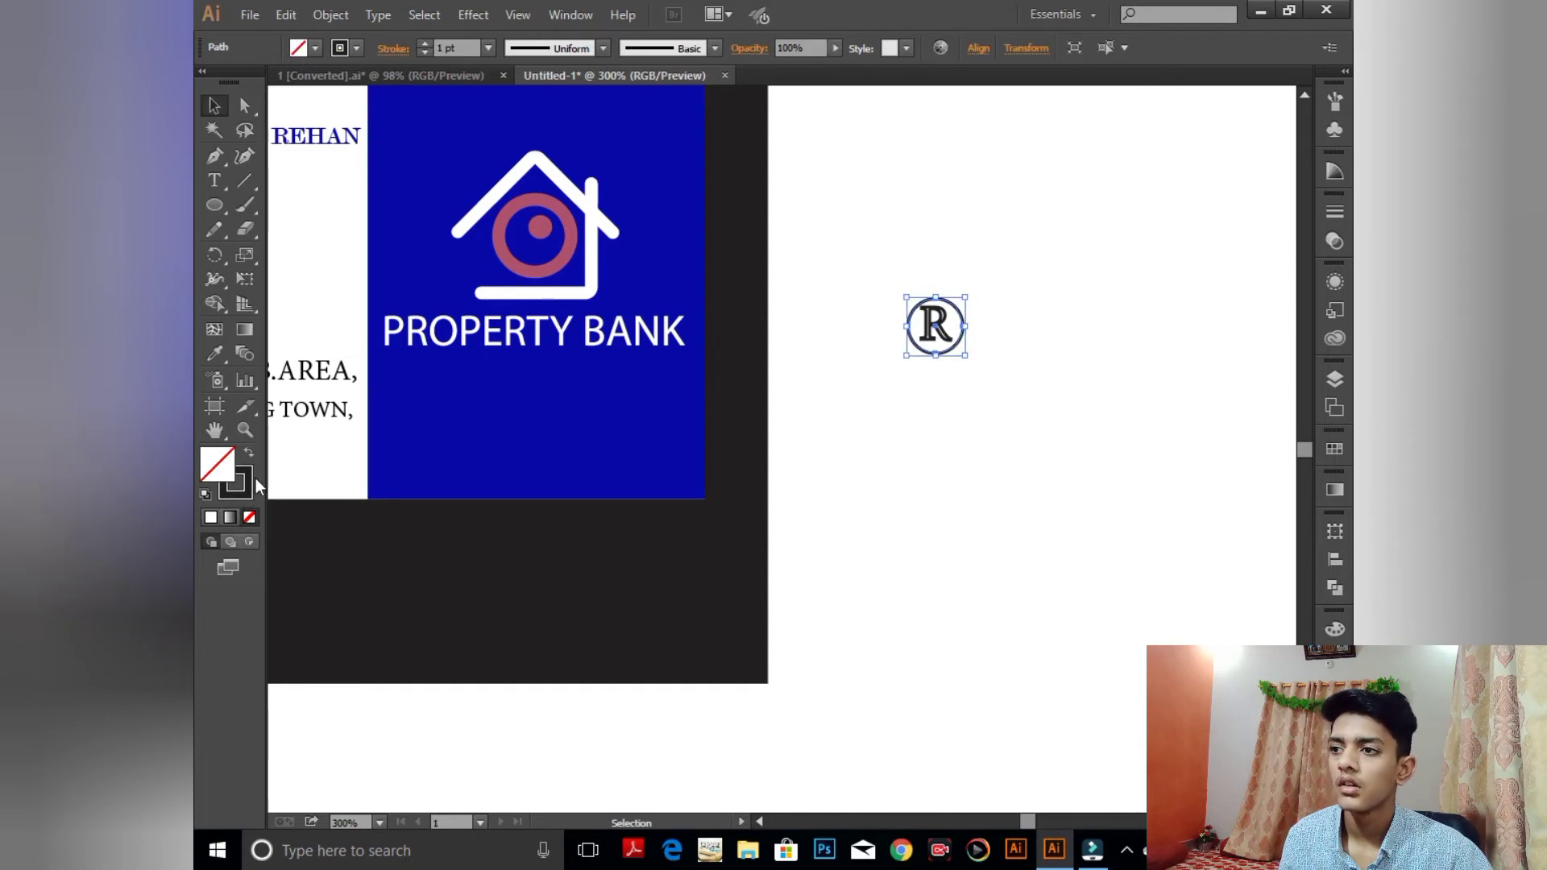
left_click(939, 337)
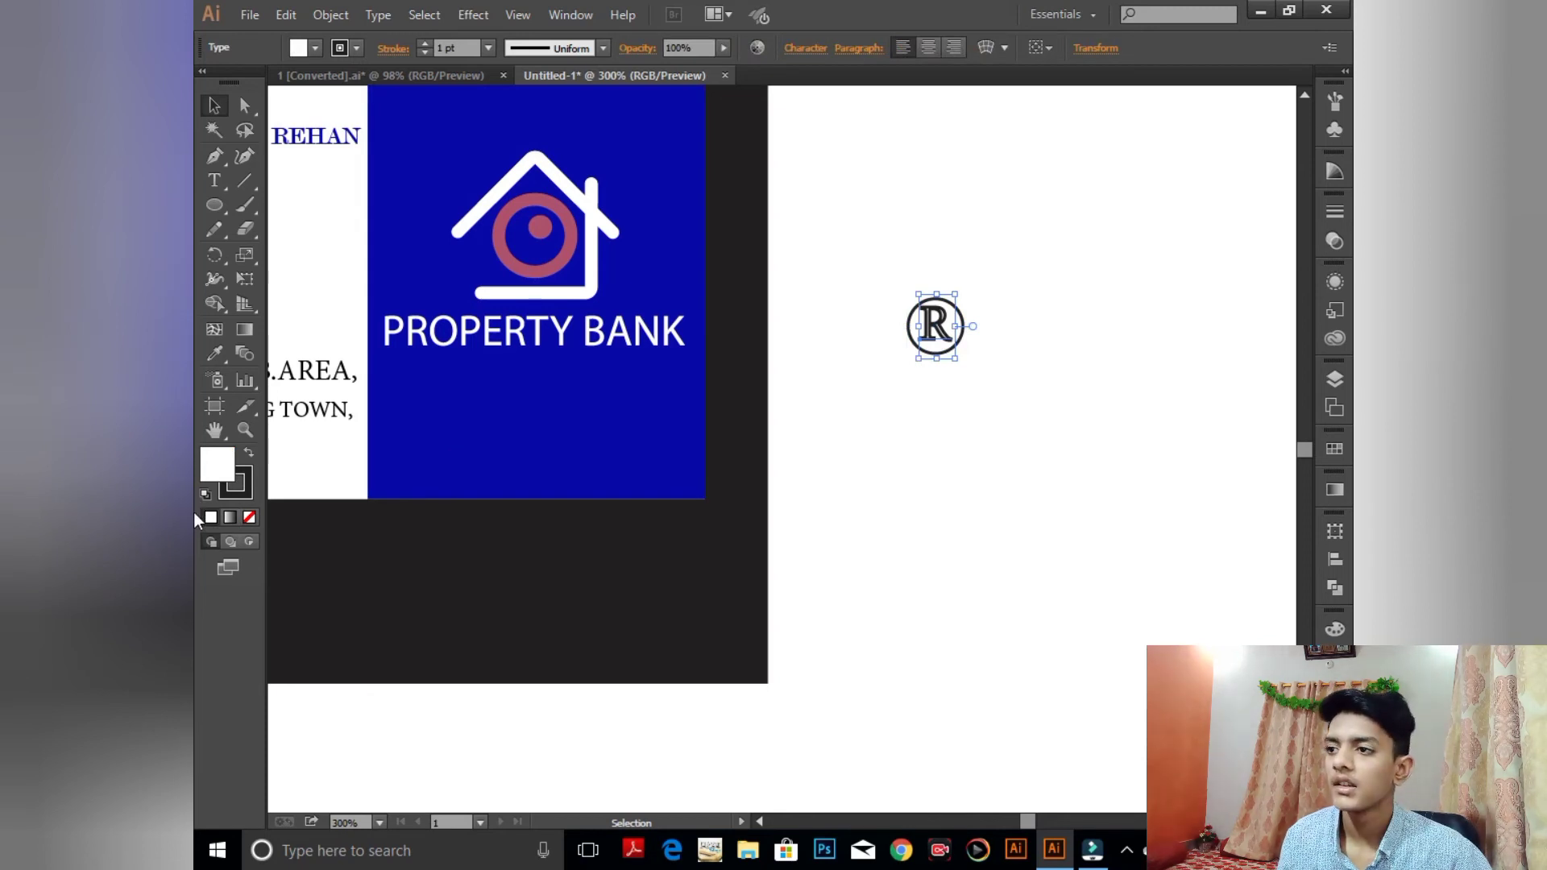
left_click(249, 517)
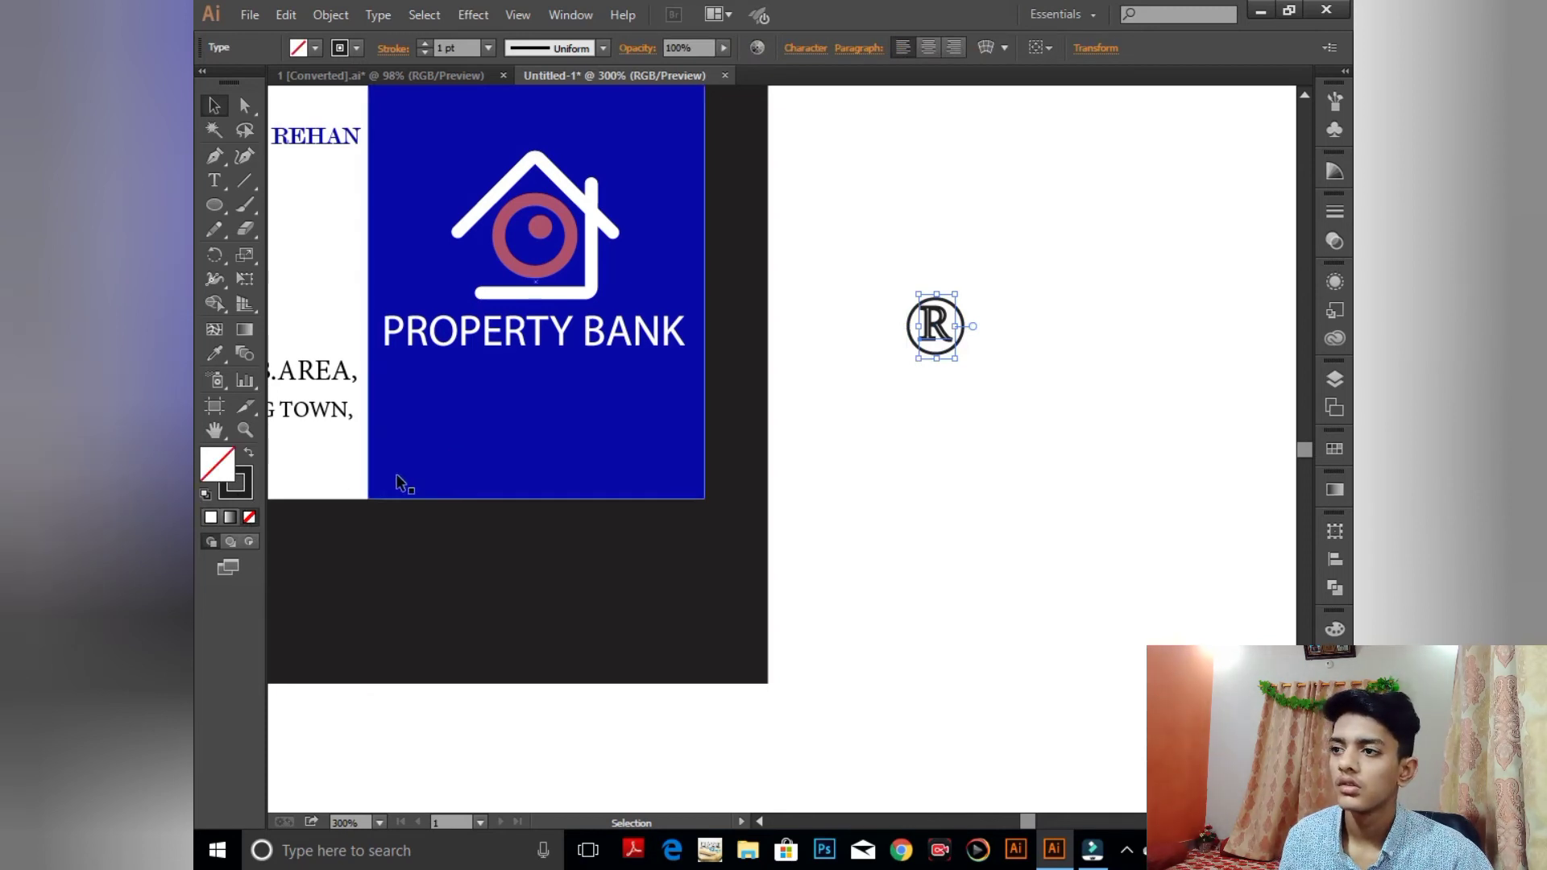
left_click(205, 494)
left_click(234, 490)
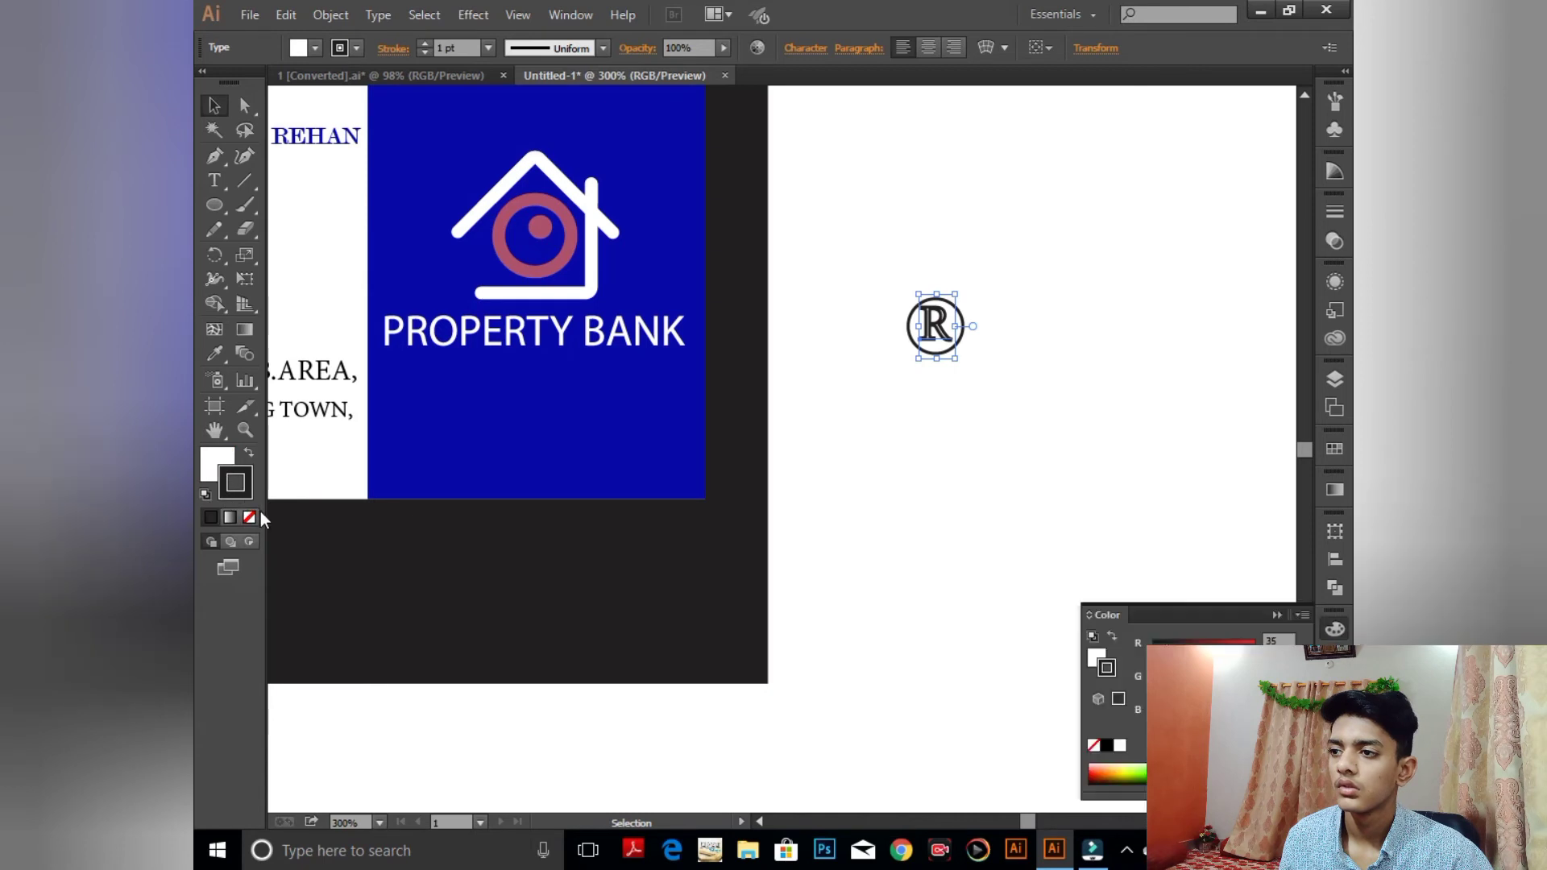
left_click(250, 518)
left_click(227, 465)
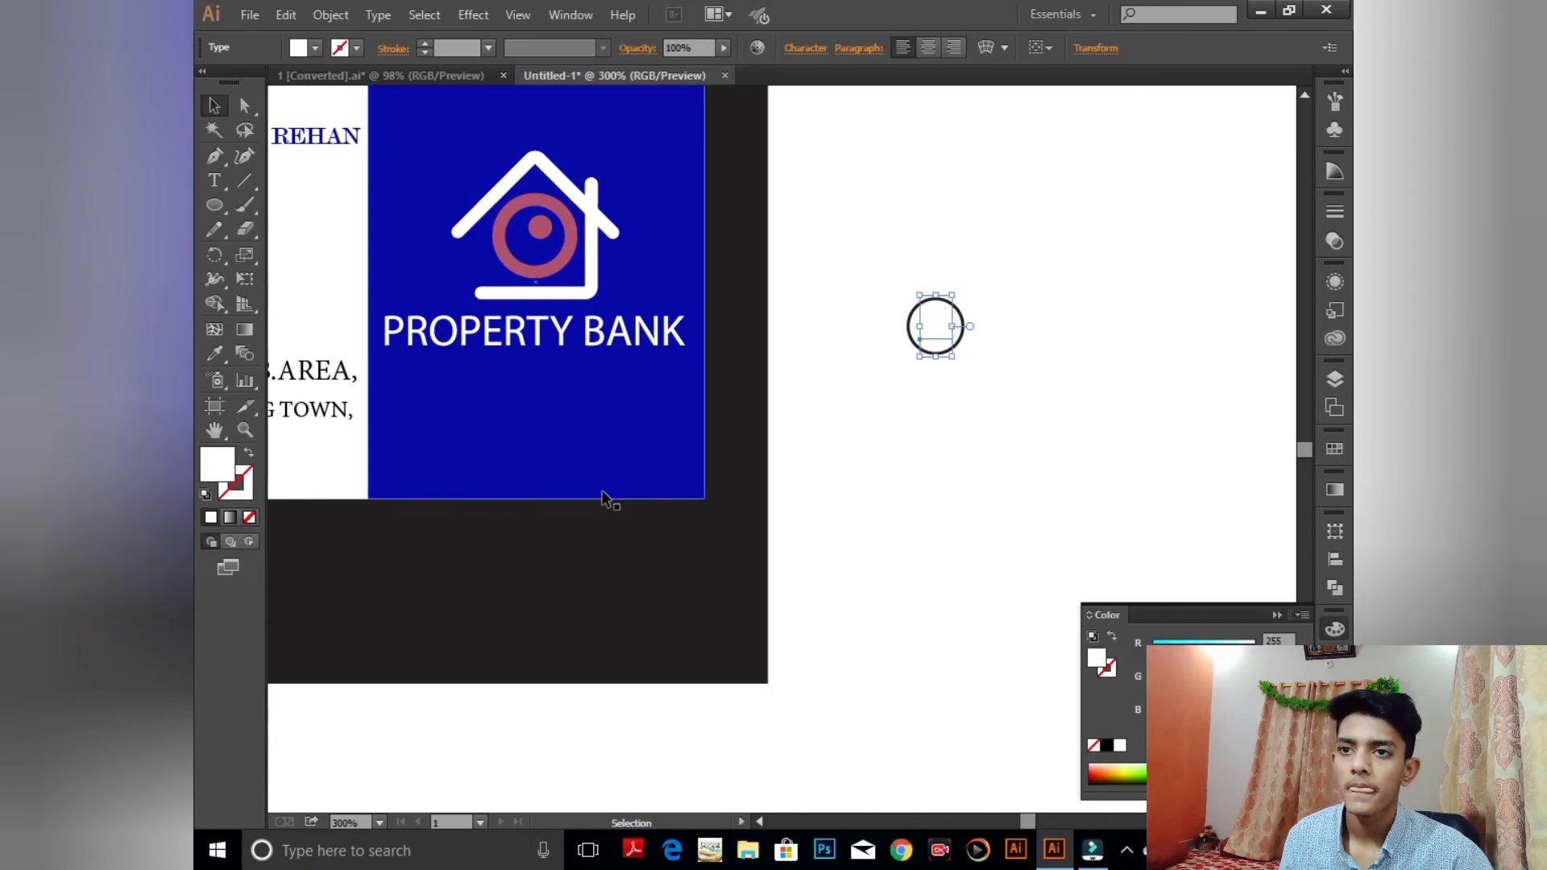
left_click(964, 346)
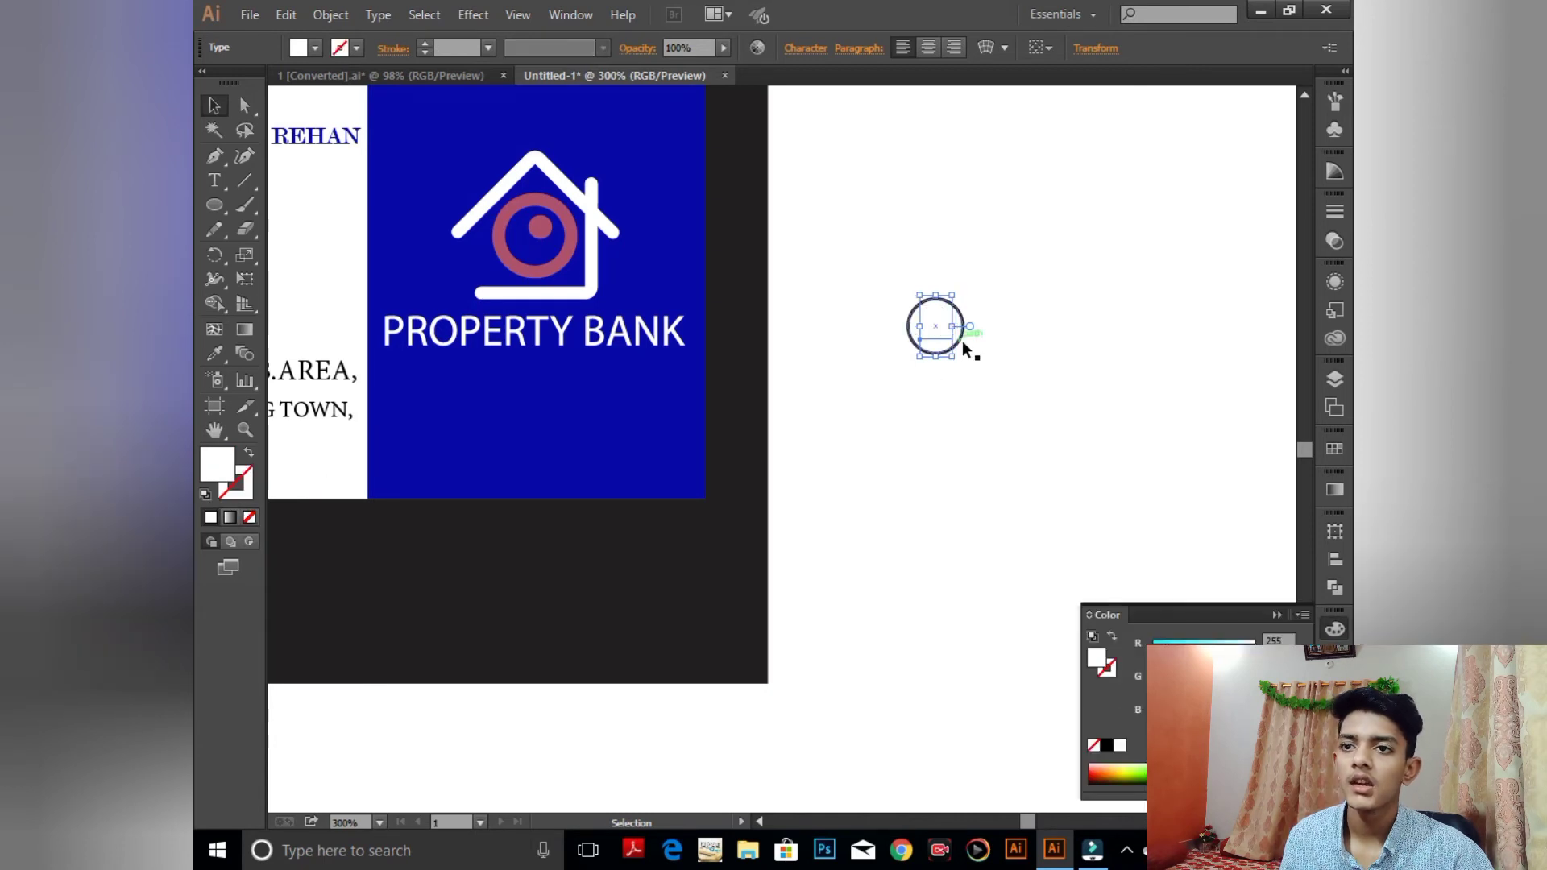
left_click(205, 495)
left_click(250, 454)
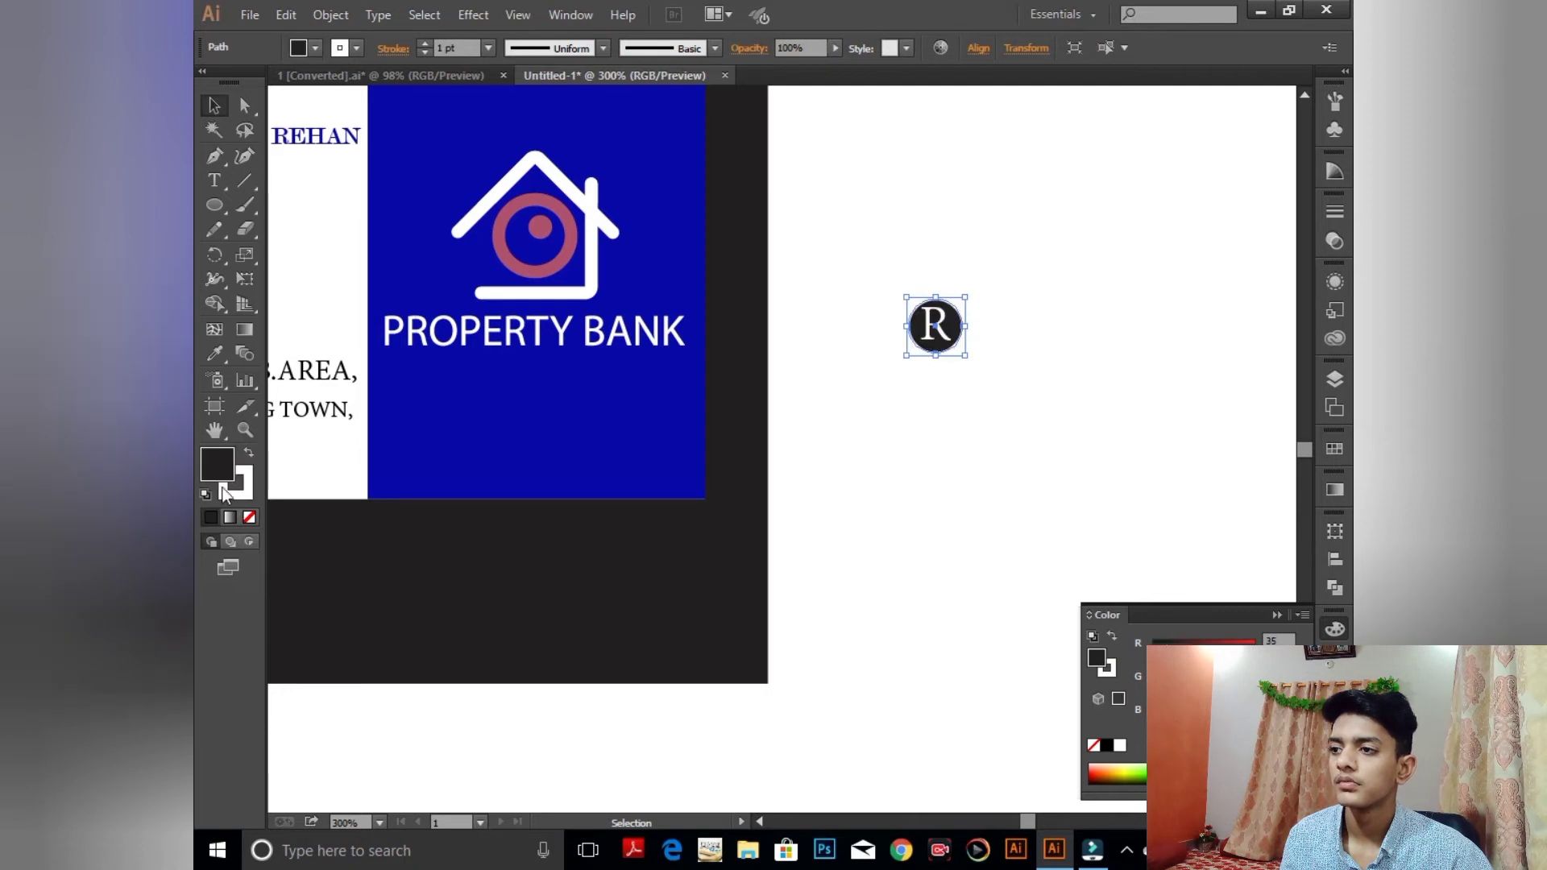
left_click(249, 517)
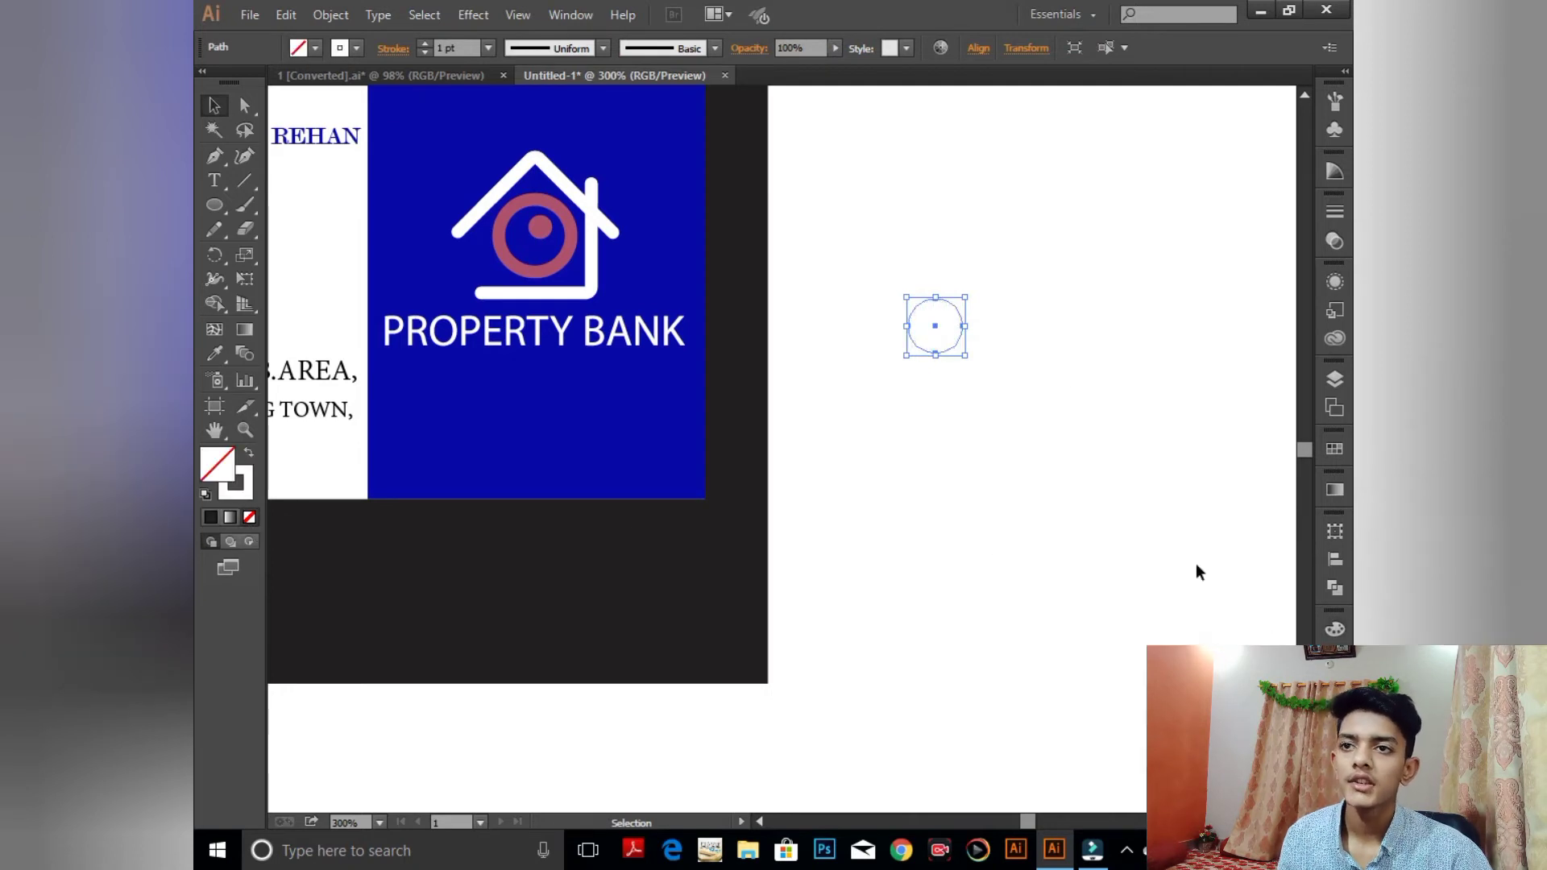
- Shrink the circled R further, undo the stray edits, and zoom back out
left_click_drag(849, 244, 984, 635)
key("ctrl+plus")
key("ctrl+plus")
key("ctrl+plus")
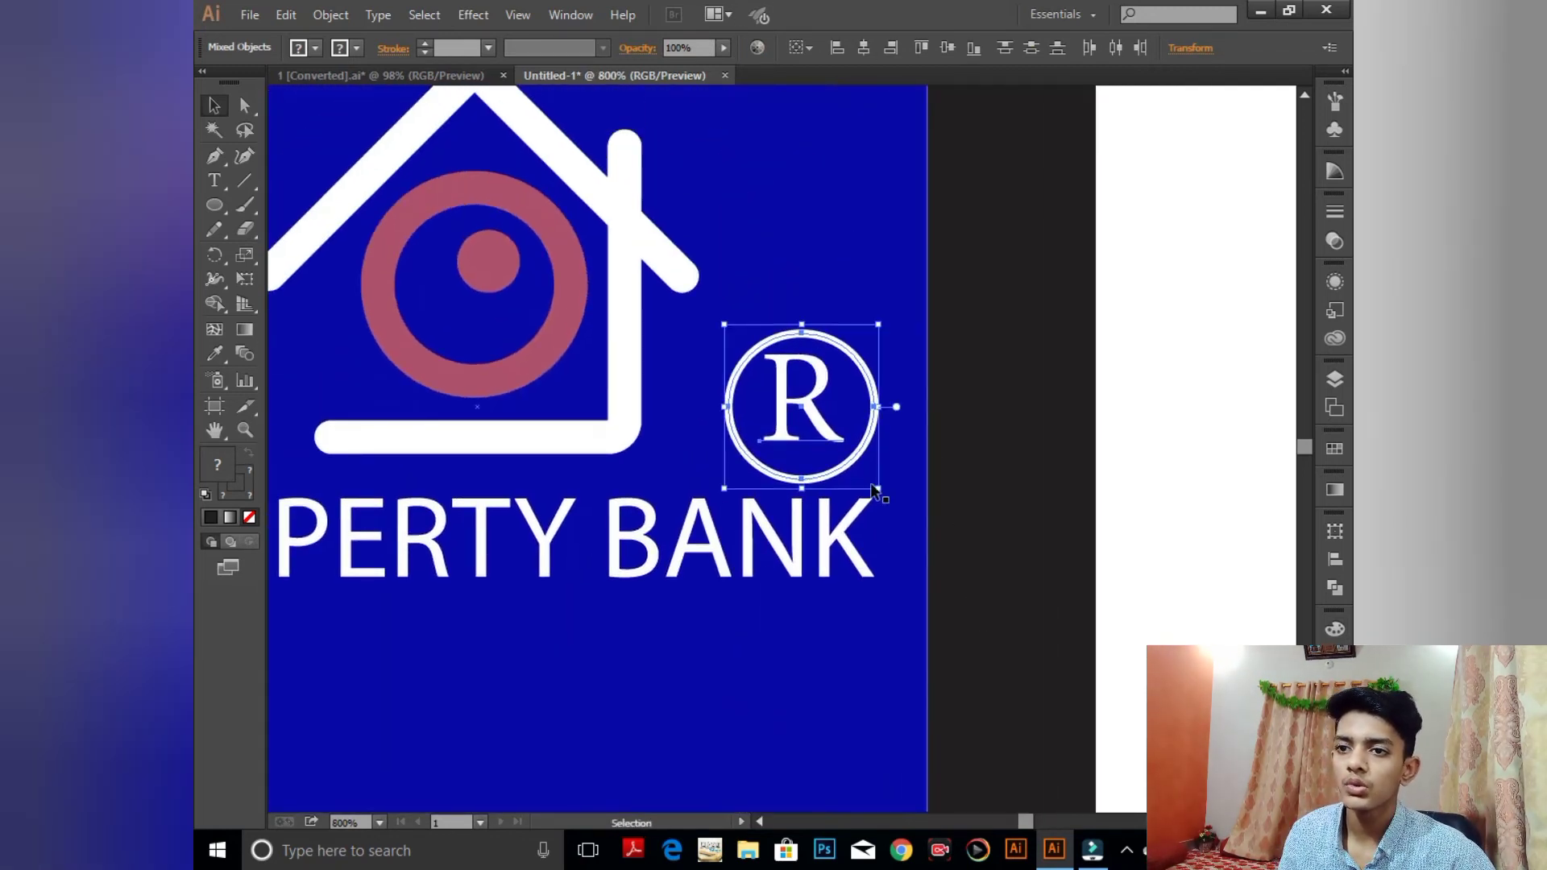
left_click_drag(878, 482, 831, 436)
left_click(824, 427)
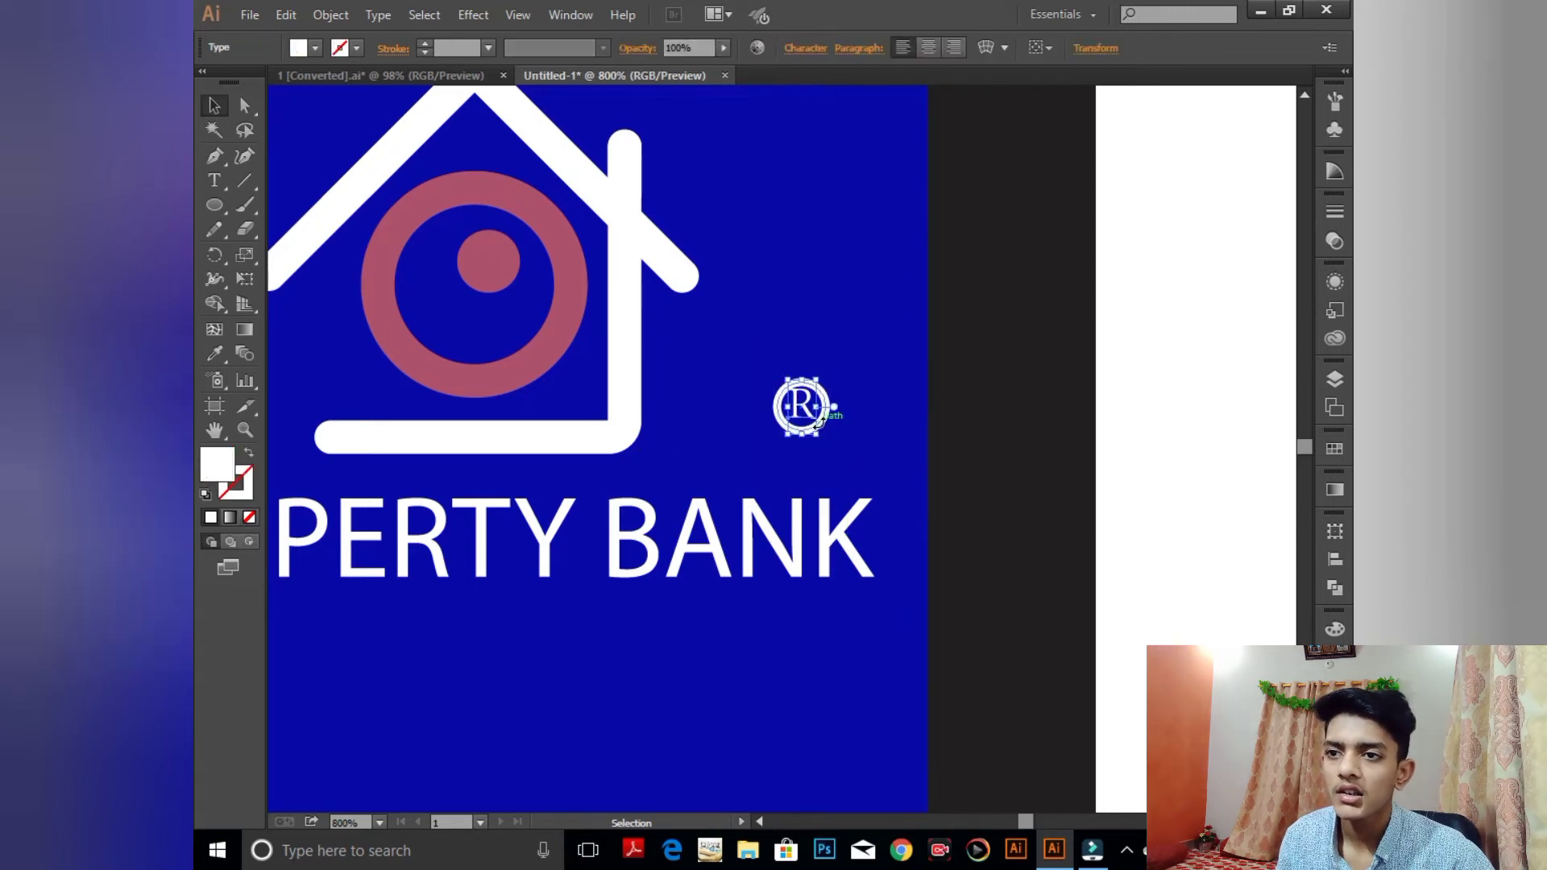
key("ctrl+z")
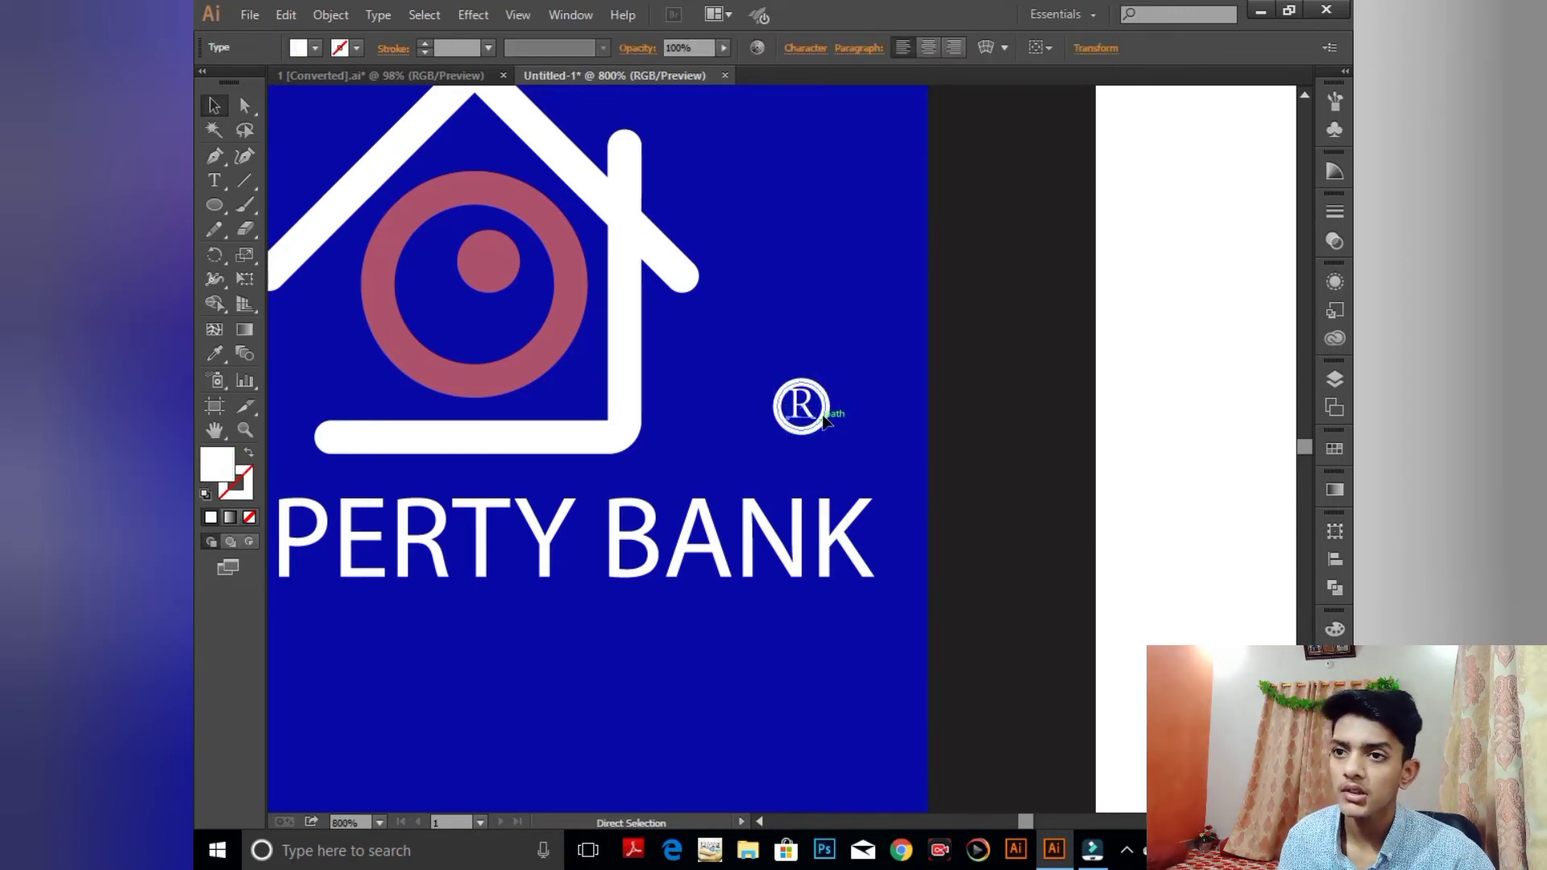
key("ctrl+z")
left_click_drag(685, 355, 884, 472)
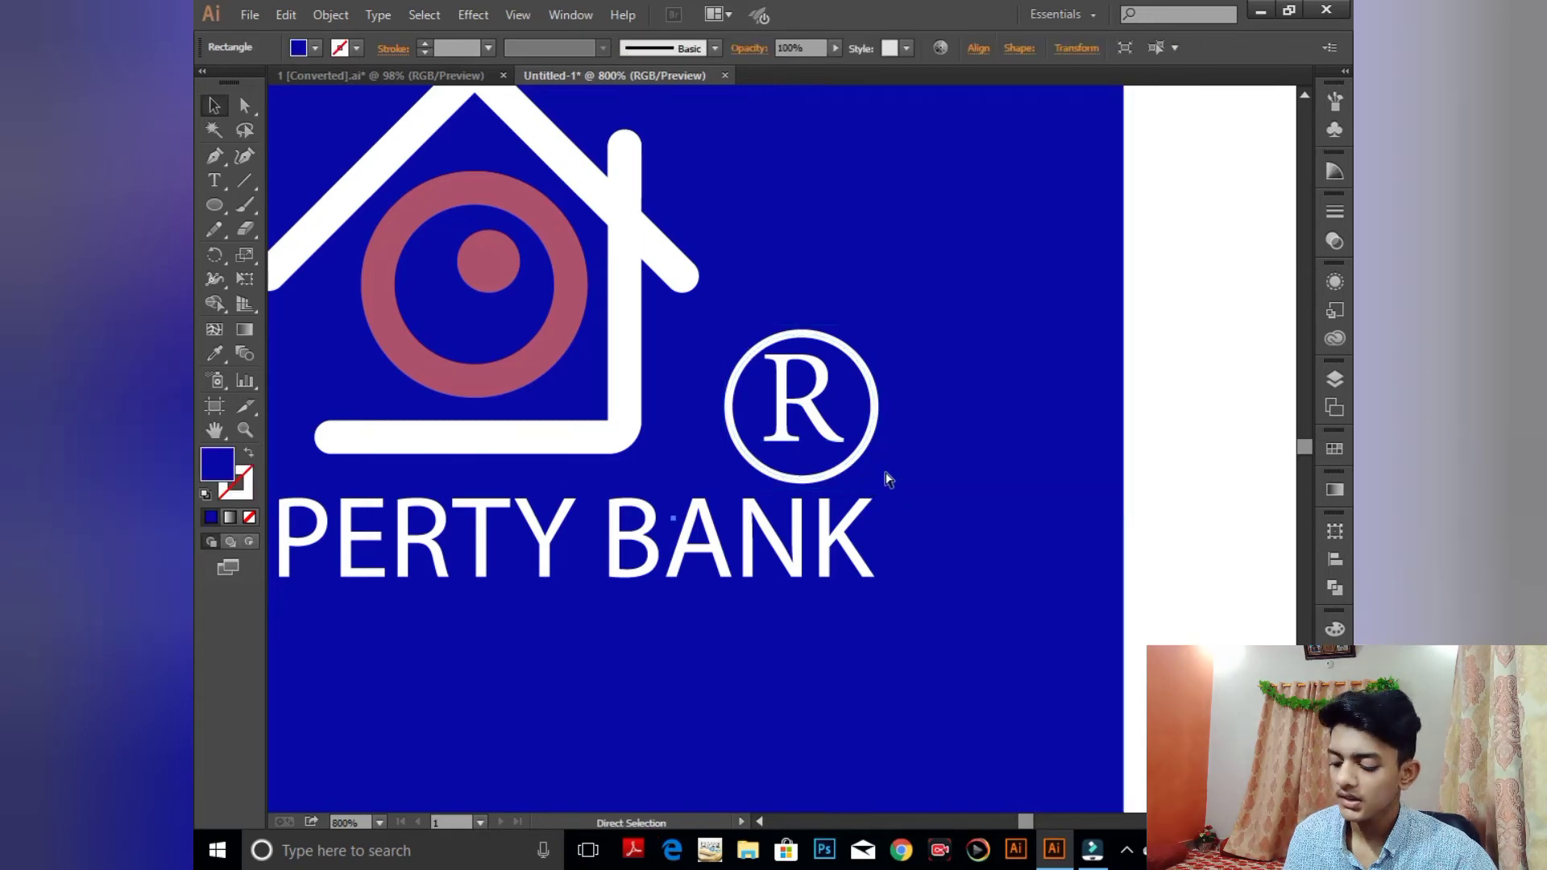
key("ctrl+a")
key("ctrl+z")
key("ctrl+z")
key("ctrl+z")
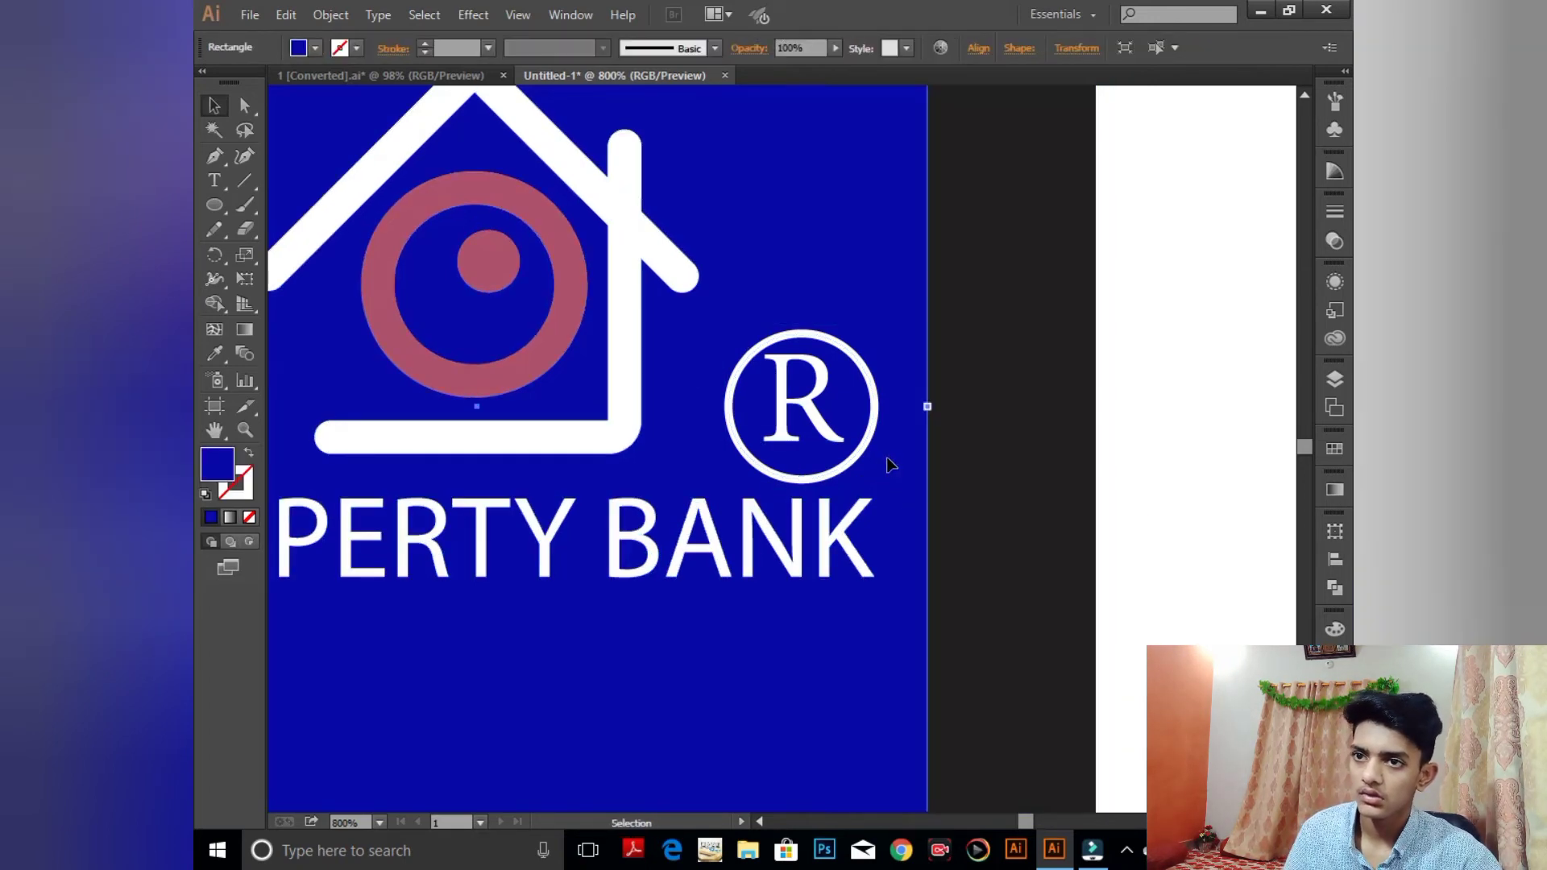
key("ctrl+minus")
key("ctrl+minus")
key("ctrl+minus")
key("ctrl+minus")
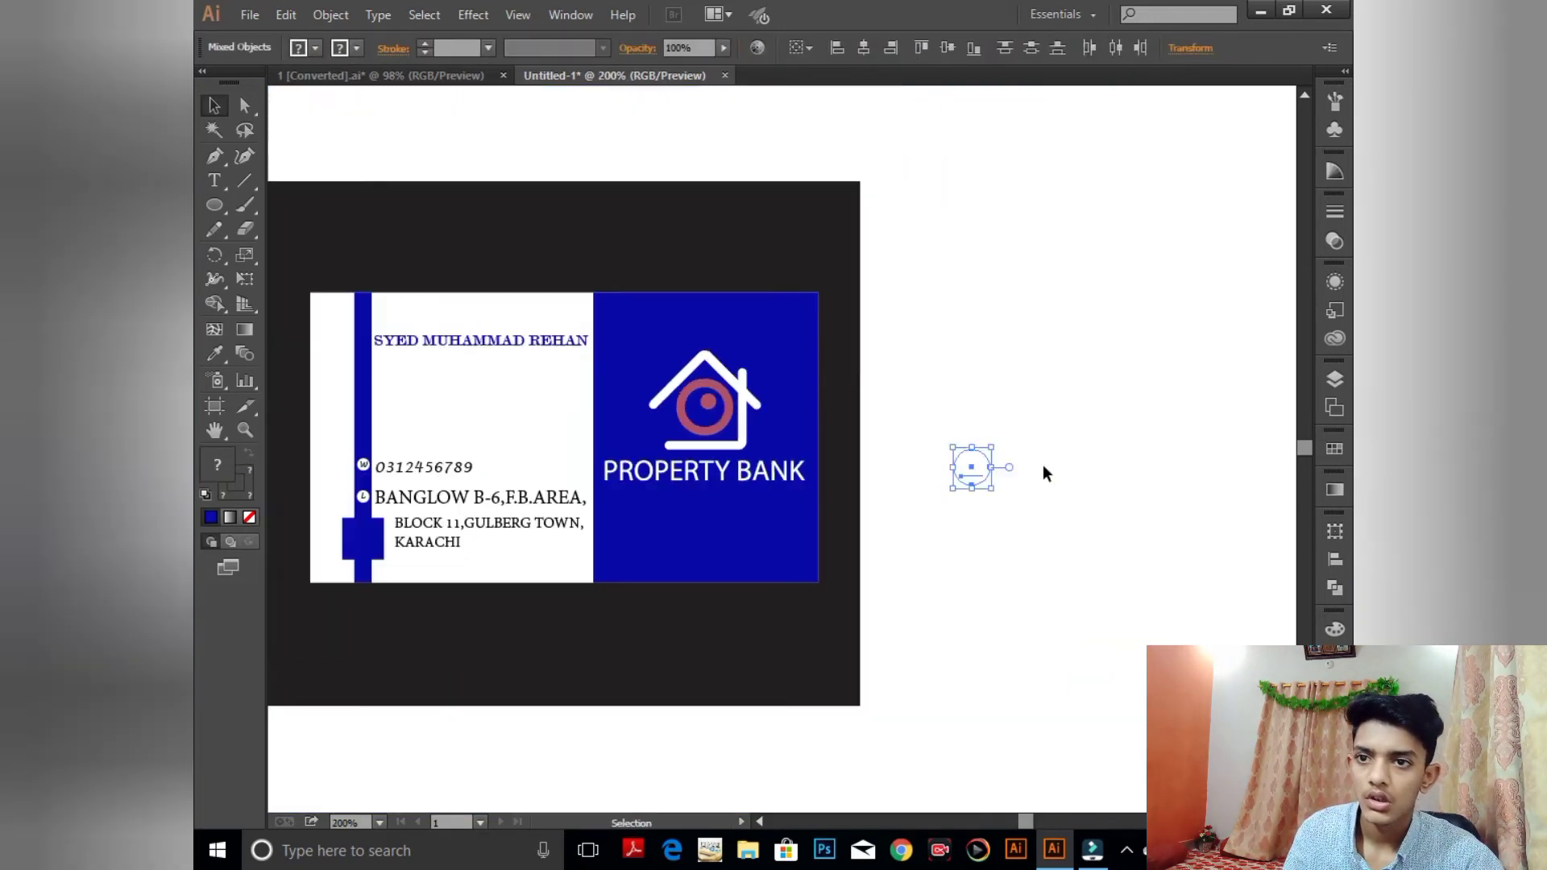
- Expand the ® mark into plain shapes and shrink it
left_click(284, 17)
mouse_move(330, 14)
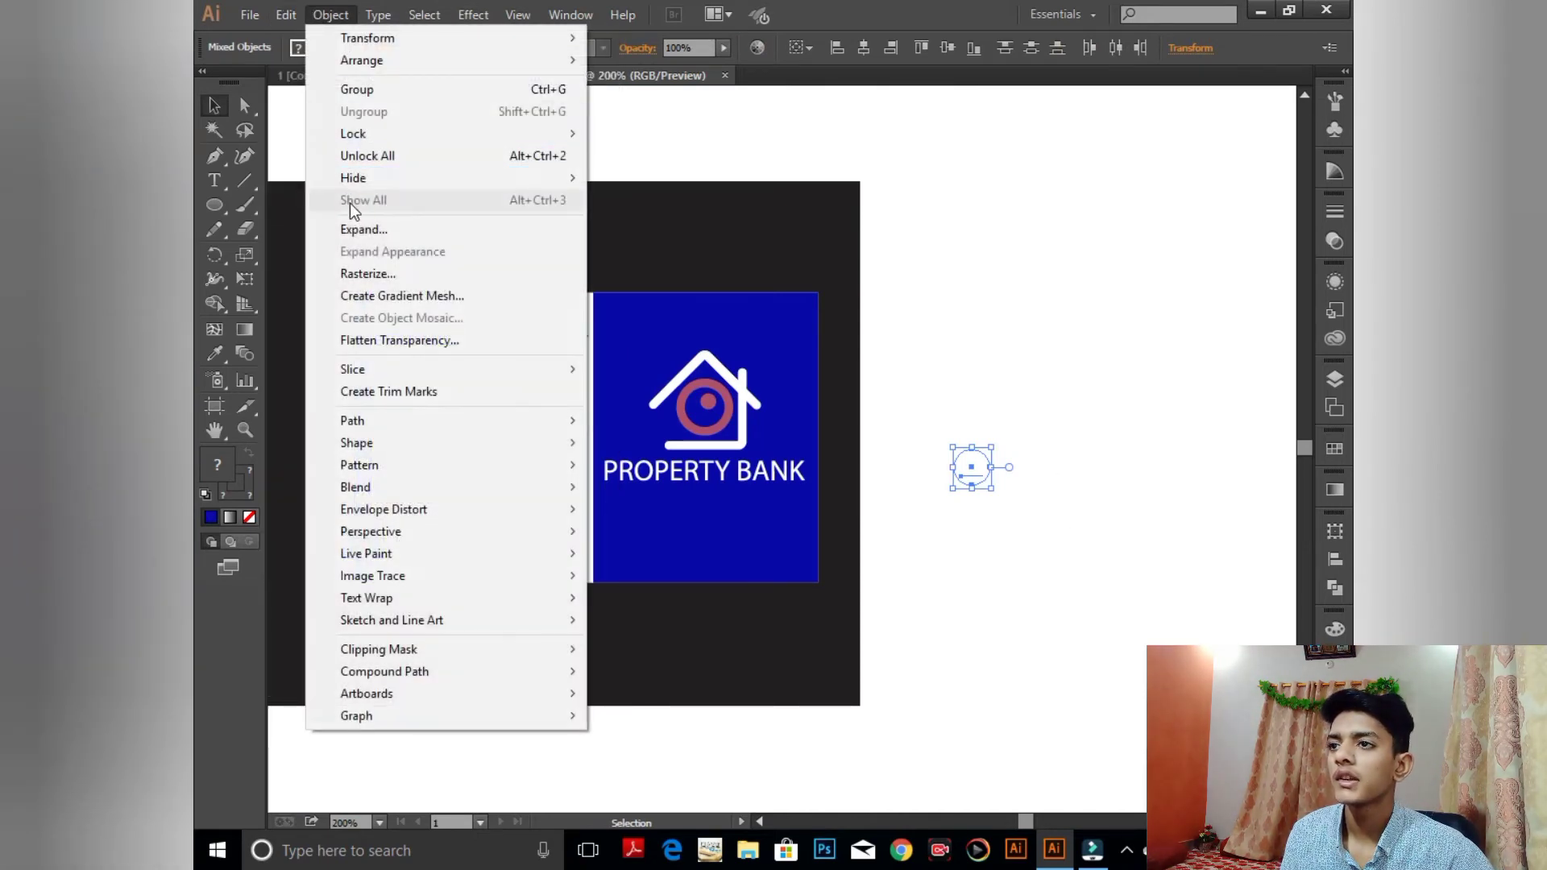
left_click(359, 229)
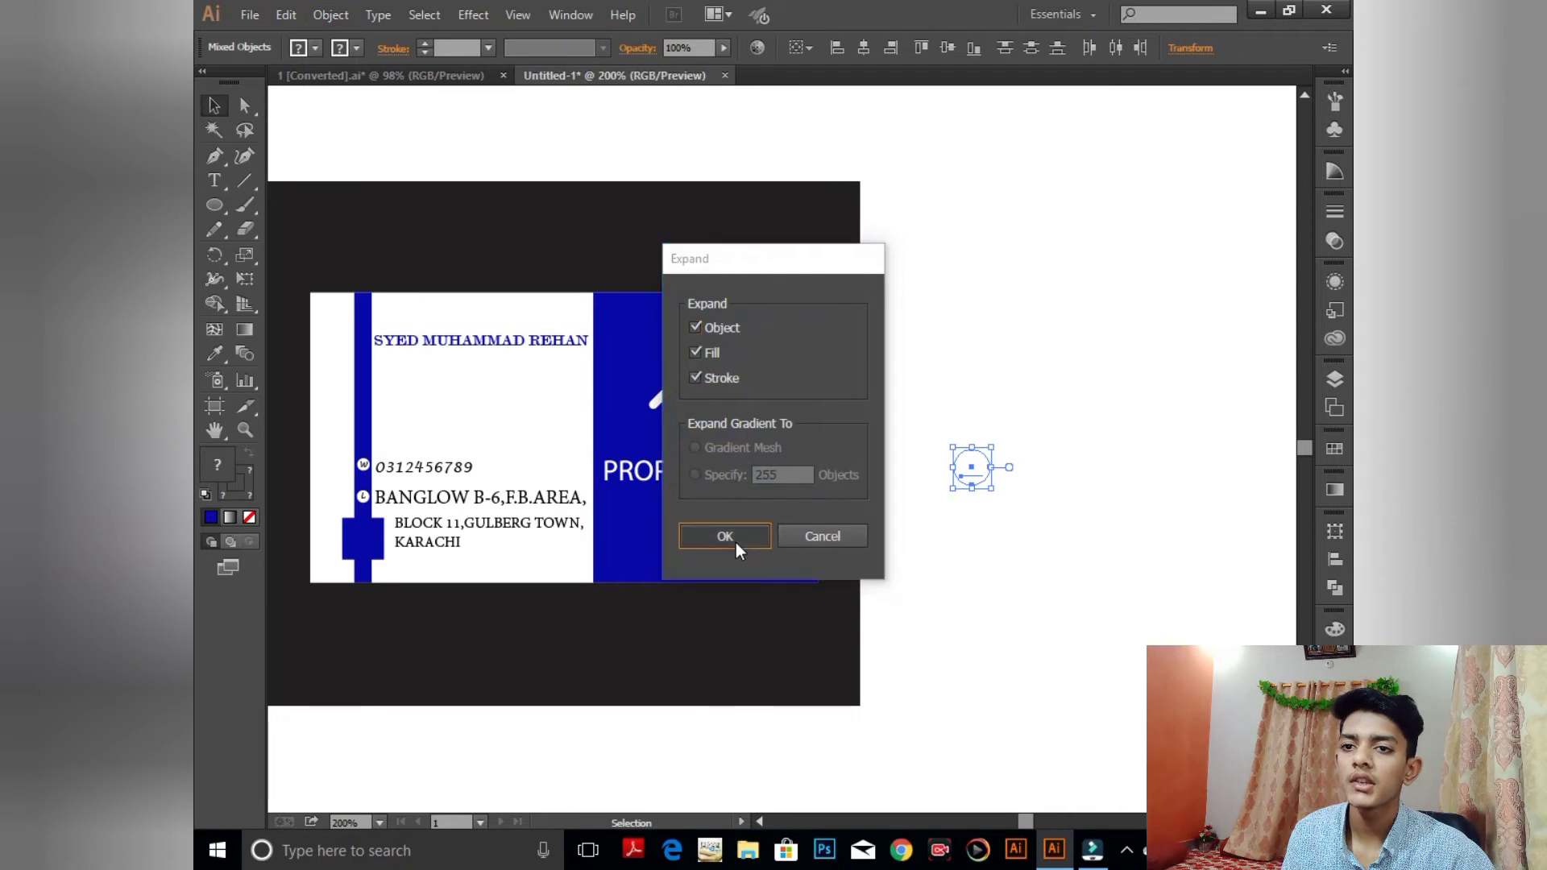
left_click(737, 543)
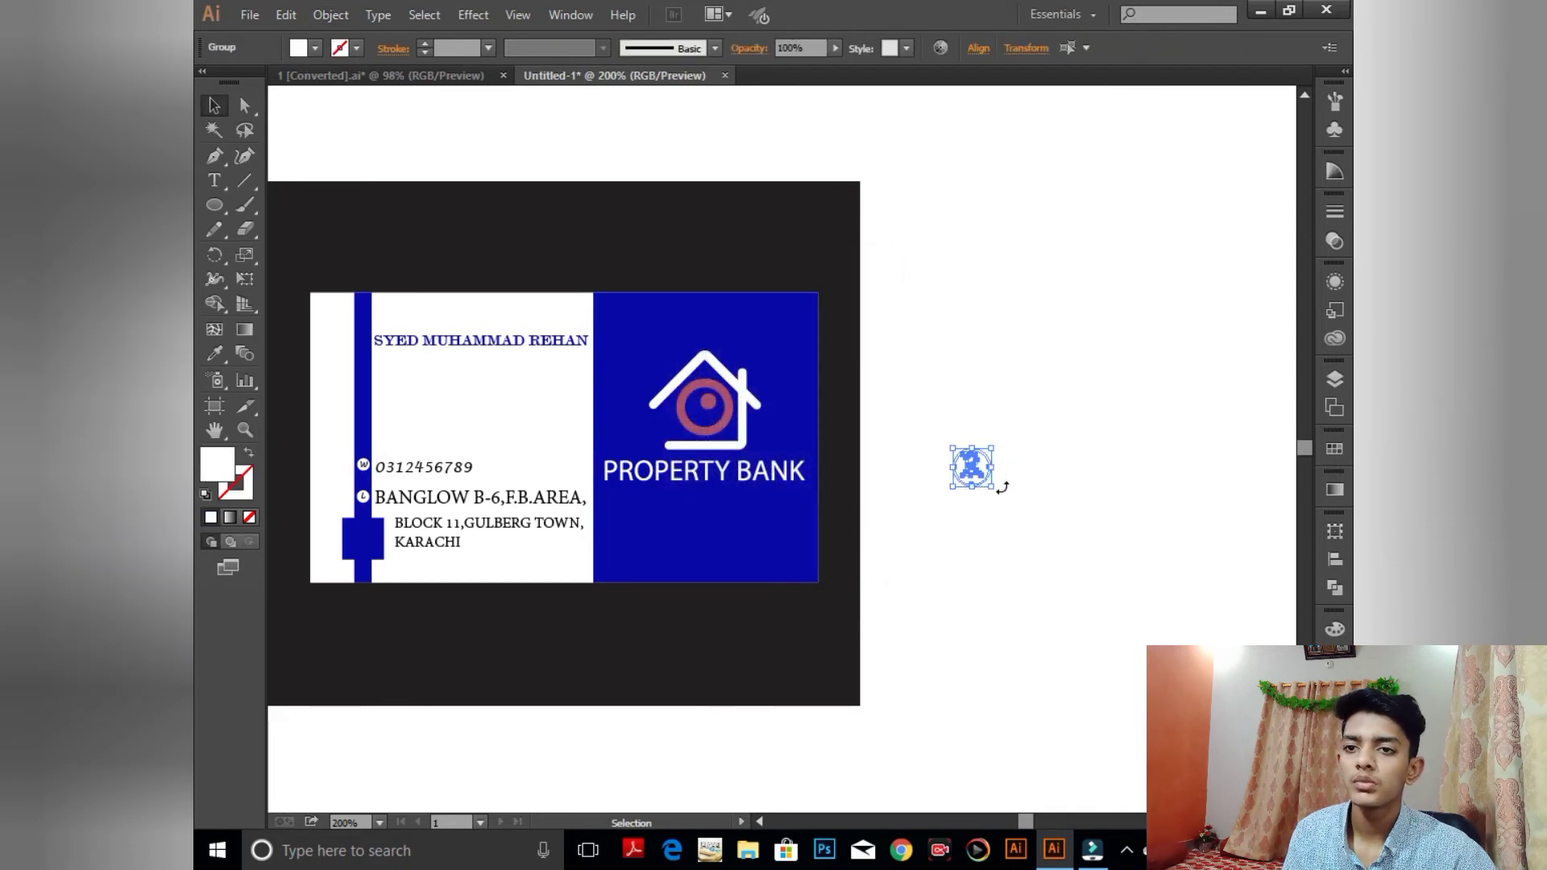
mouse_move(993, 491)
left_mouse_down()
mouse_move(979, 471)
mouse_move(773, 444)
mouse_move(893, 449)
mouse_move(966, 482)
left_mouse_up()
- Zoom in, nudge the ® mark left toward the house, and shrink it further
left_click(1025, 431)
key("ctrl+plus")
key("ctrl+plus")
key("ctrl+plus")
key("ctrl+plus")
key("ctrl+plus")
key("ctrl+plus")
key("ctrl+plus")
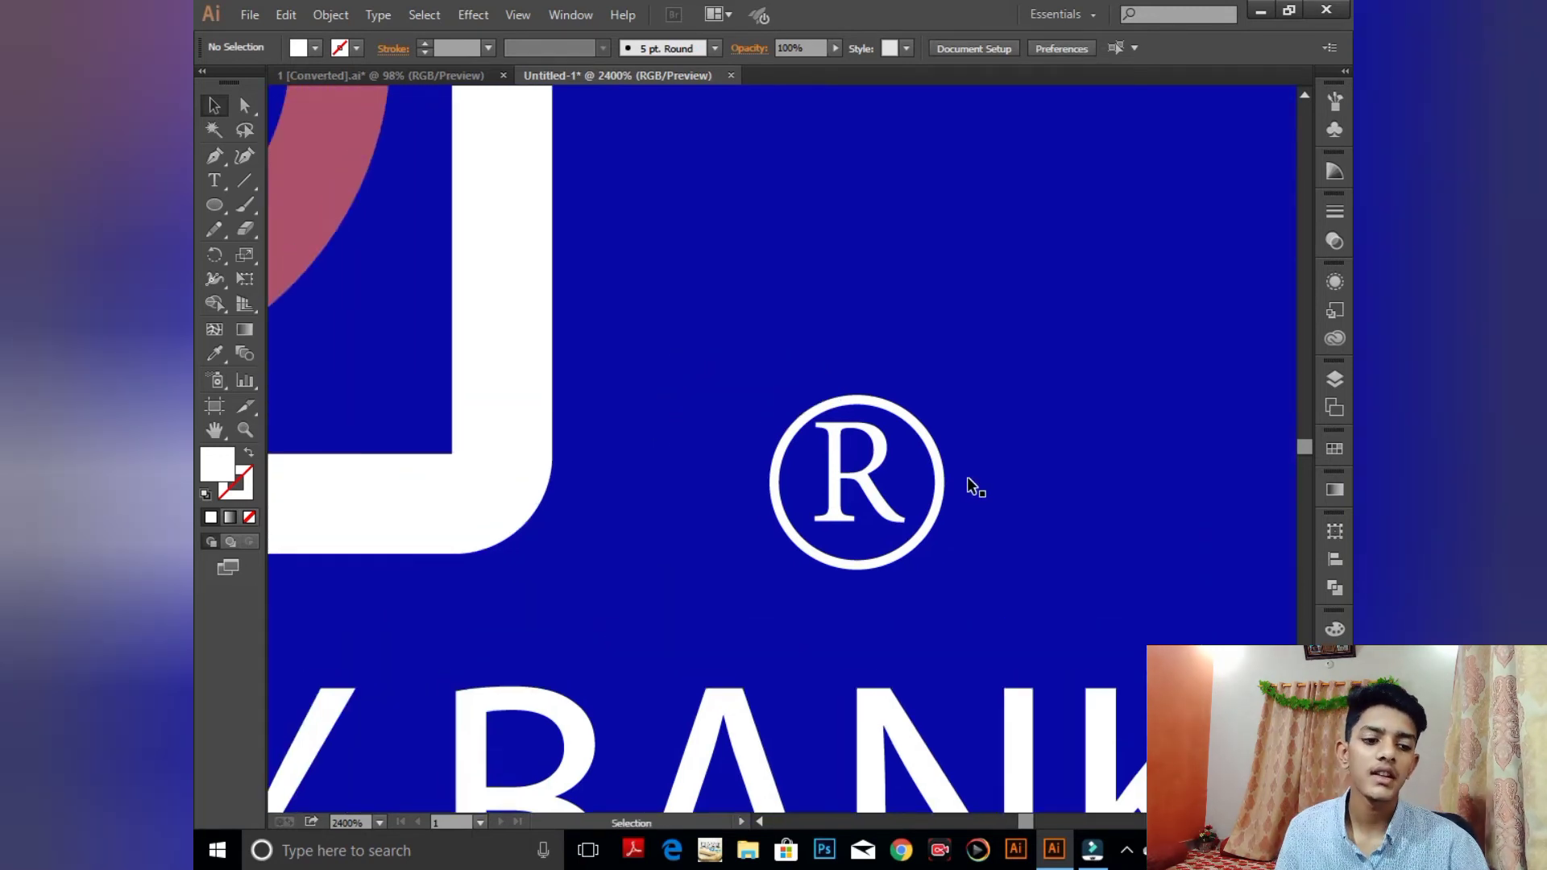
left_click(939, 499)
key("Left")
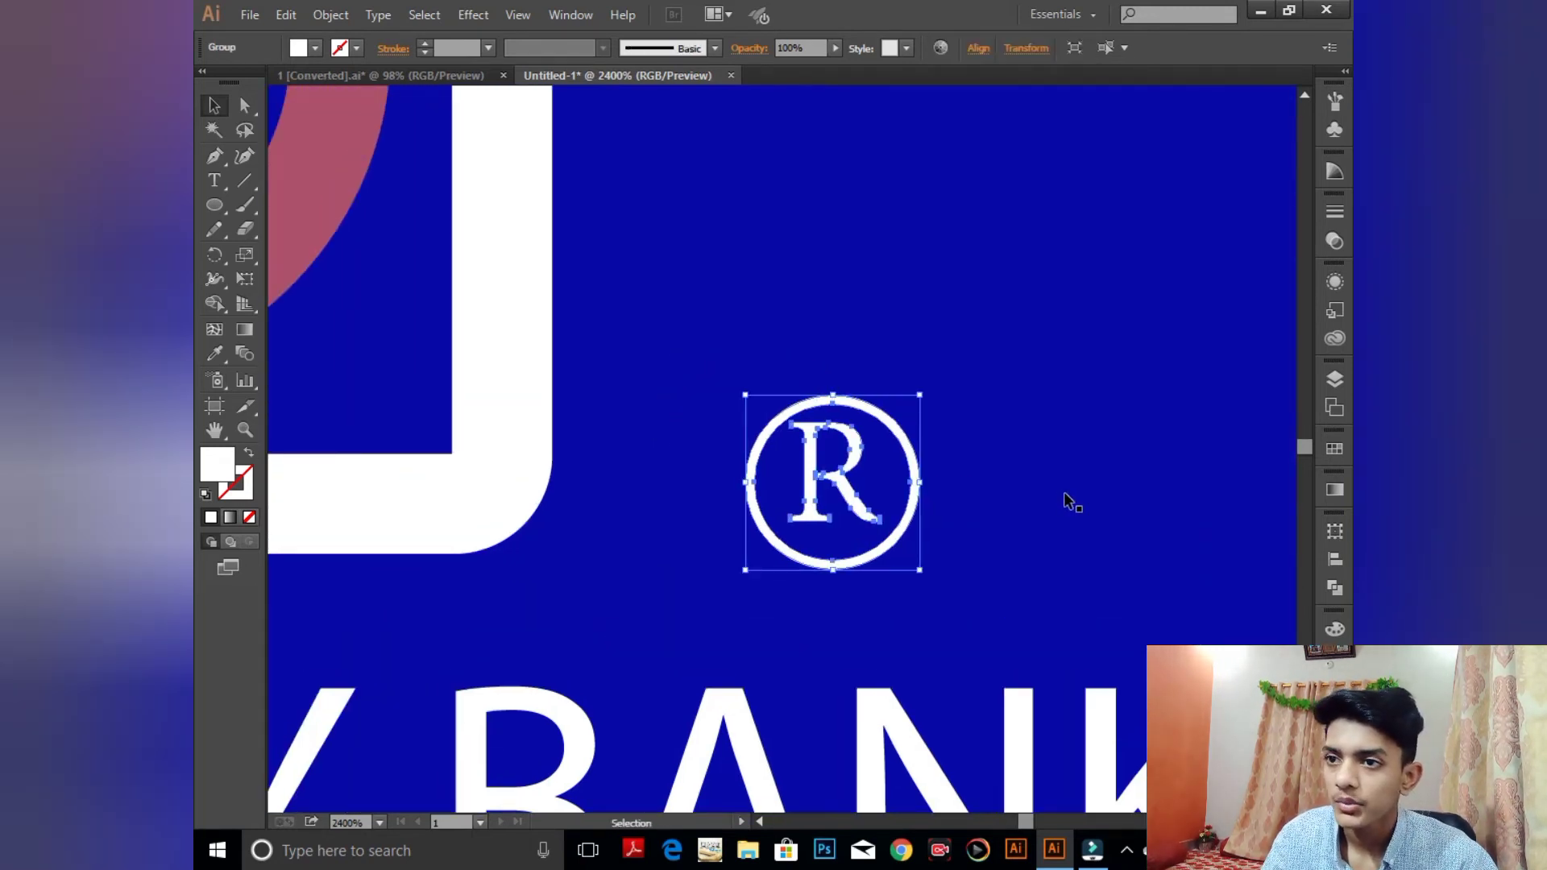
key("Left")
key("Left")
key("Left")
key("Left")
key("Left")
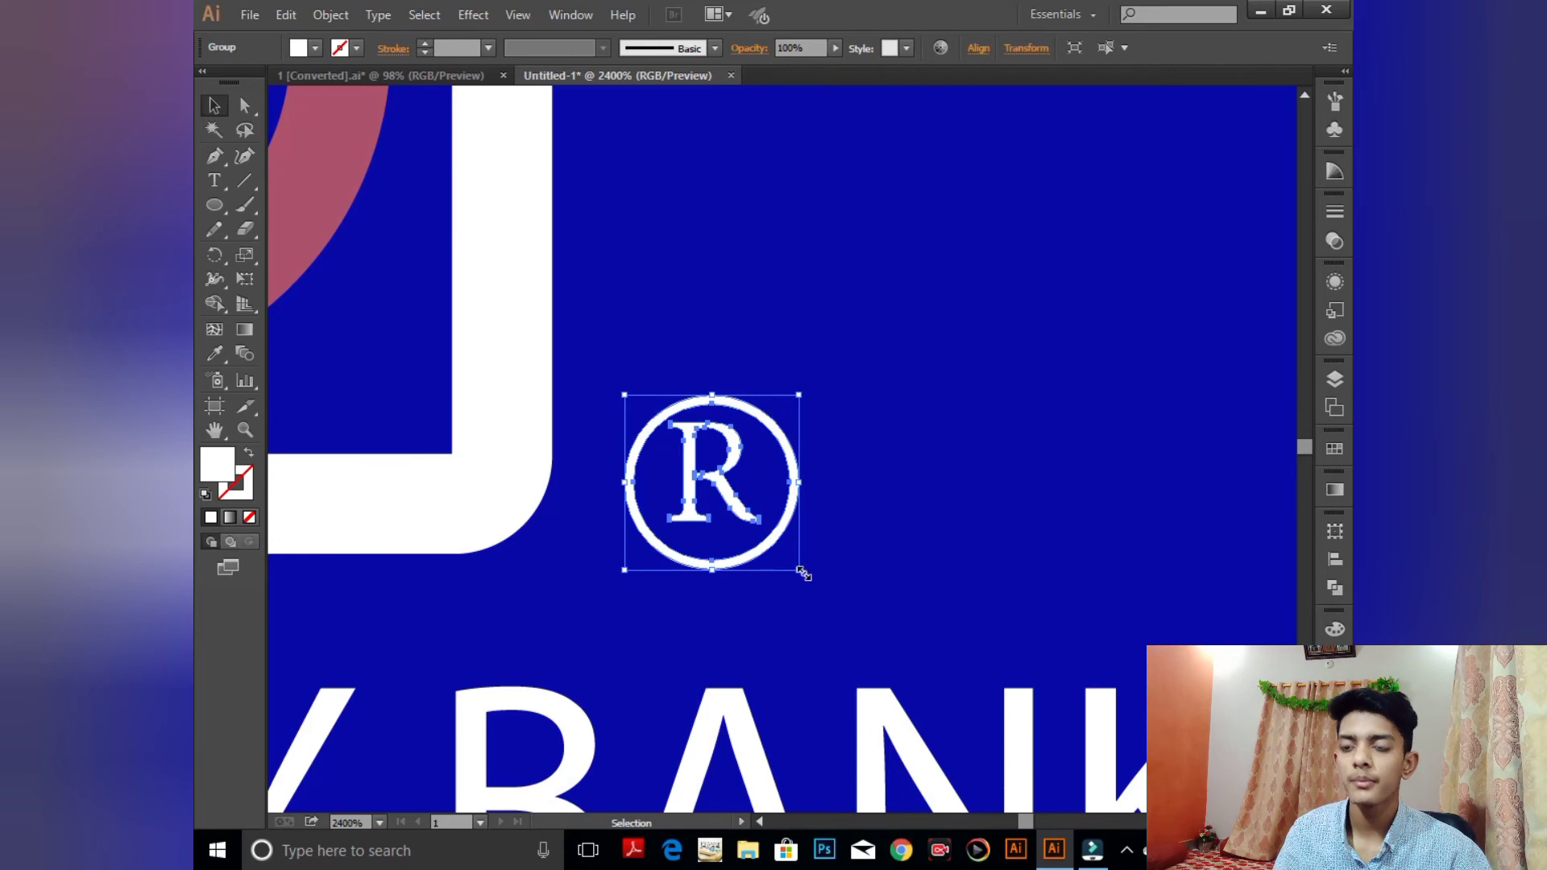
left_click_drag(803, 573, 766, 531)
- Fine-tune the ® mark's position beside the house logo's lower-right corner with arrow nudges
key("Left")
key("Left")
key("Left")
key("Left")
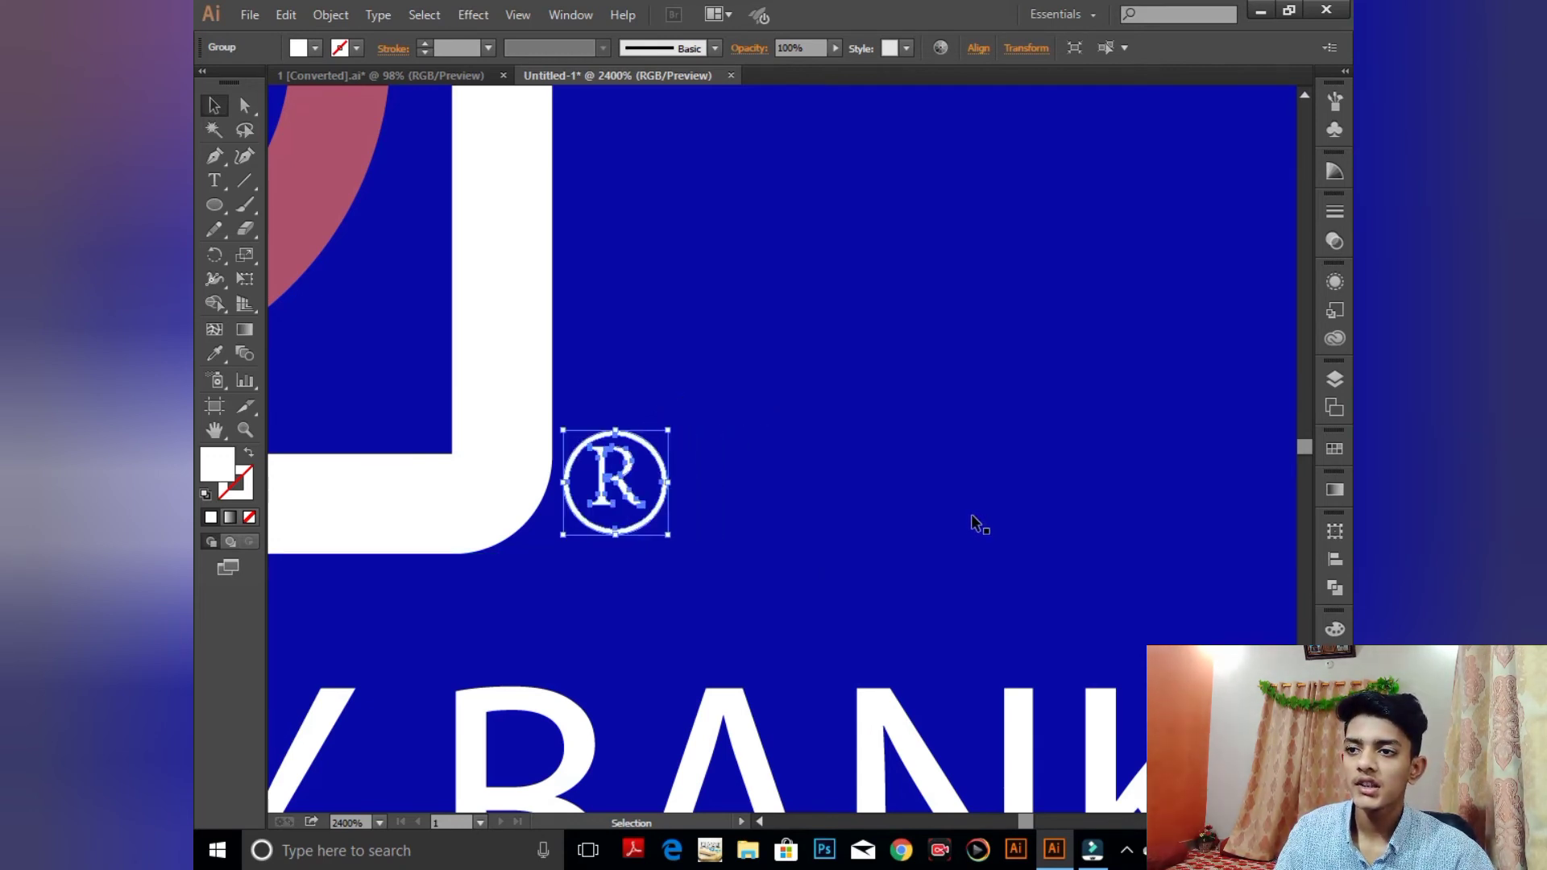
key("Right")
key("Down")
left_click(922, 532)
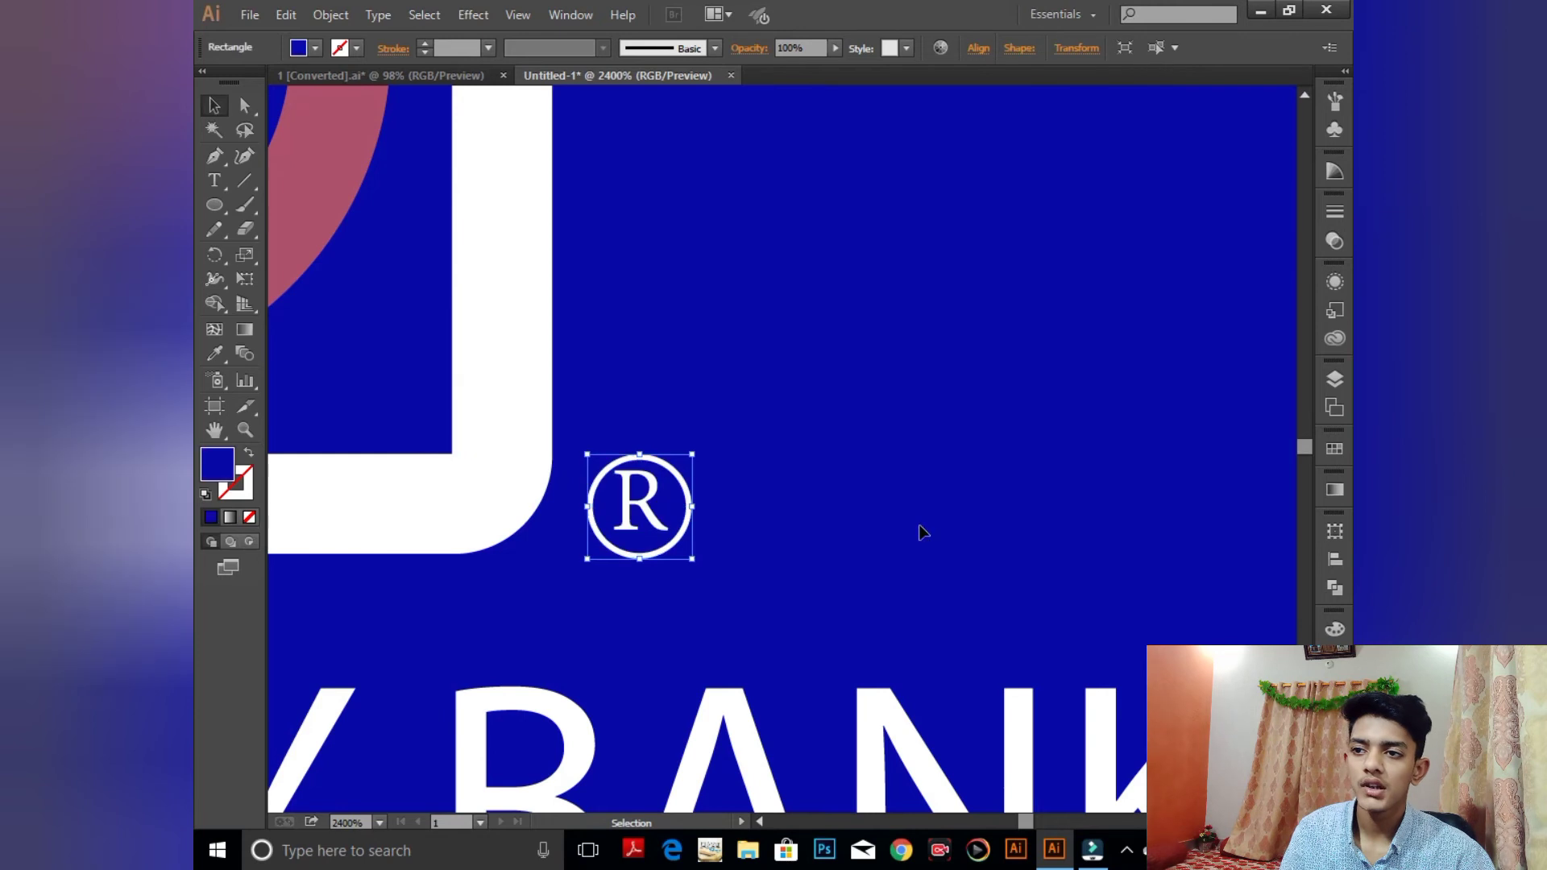
left_click(683, 509)
key("Up")
key("Up")
key("Down")
left_click(999, 514)
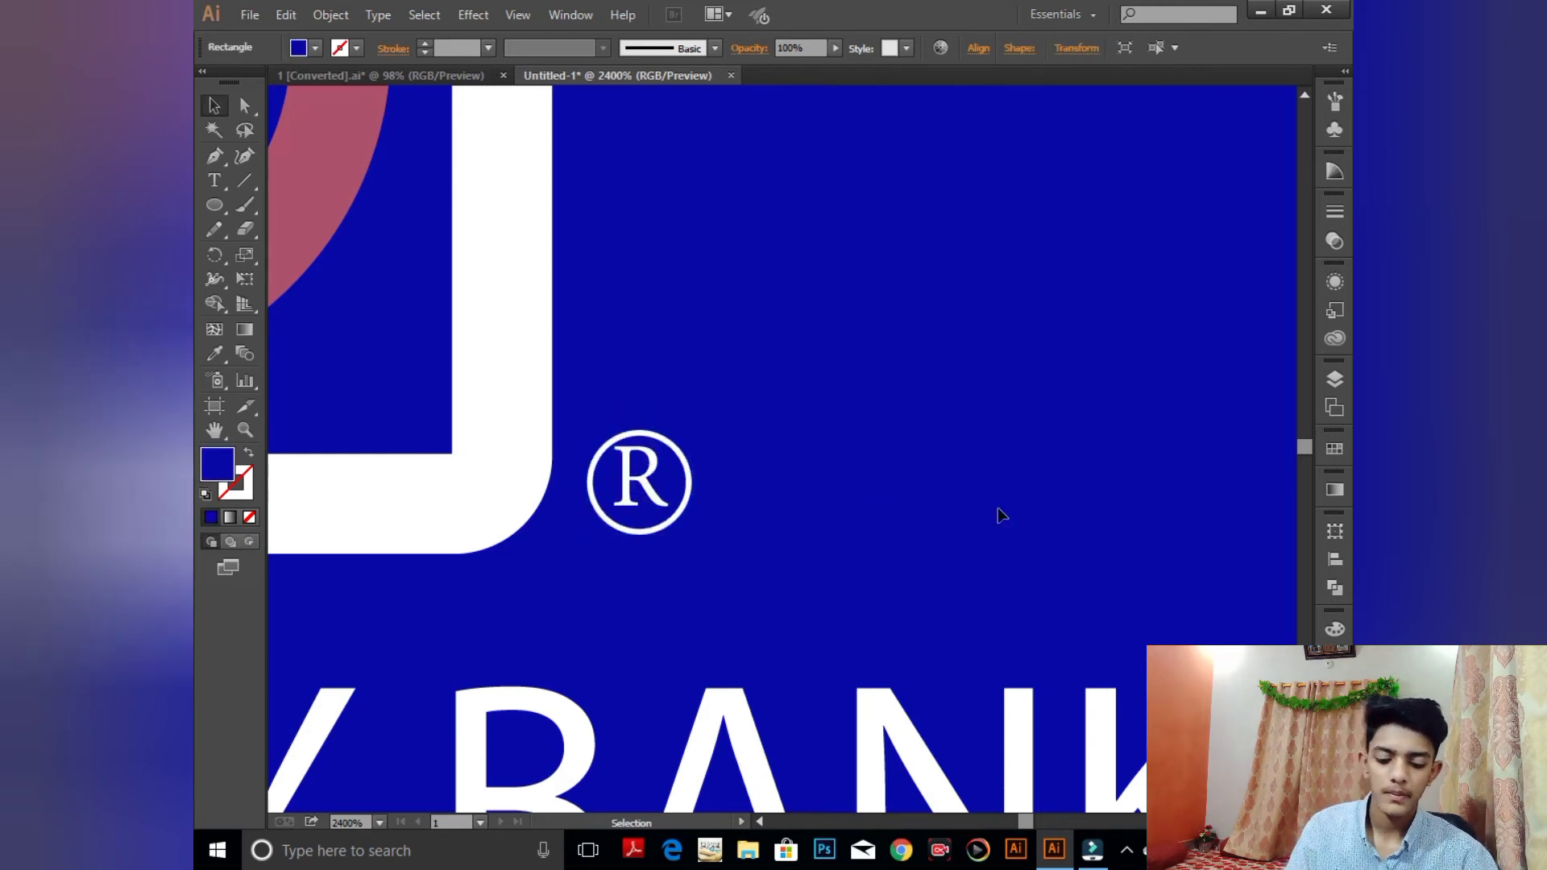
key("ctrl+minus")
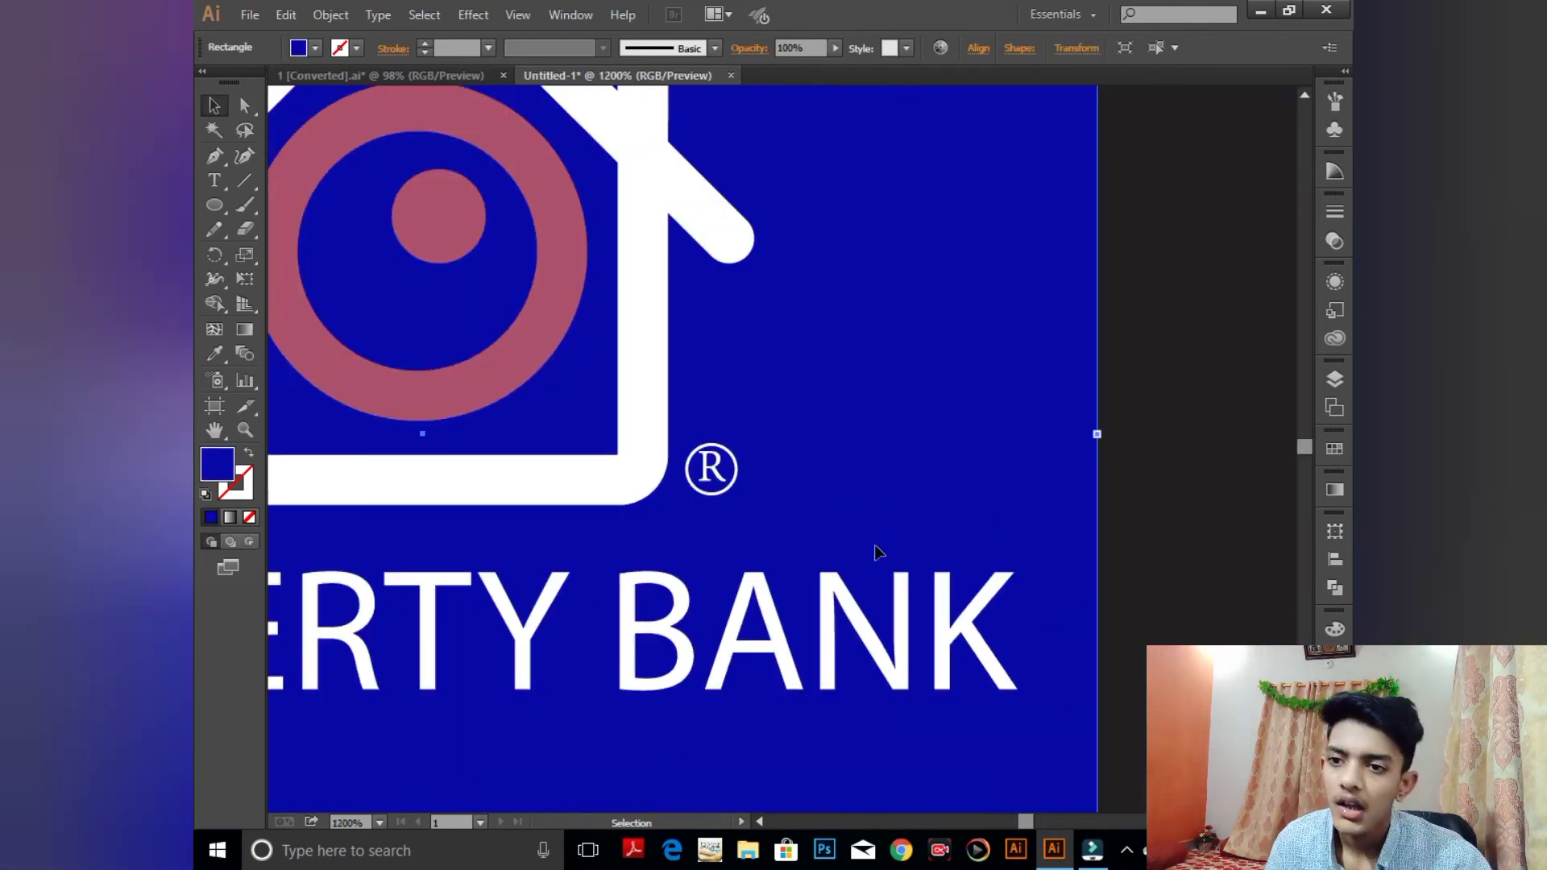
- Type TM in the empty area beside the card and shrink it
left_click_drag(978, 538, 445, 487)
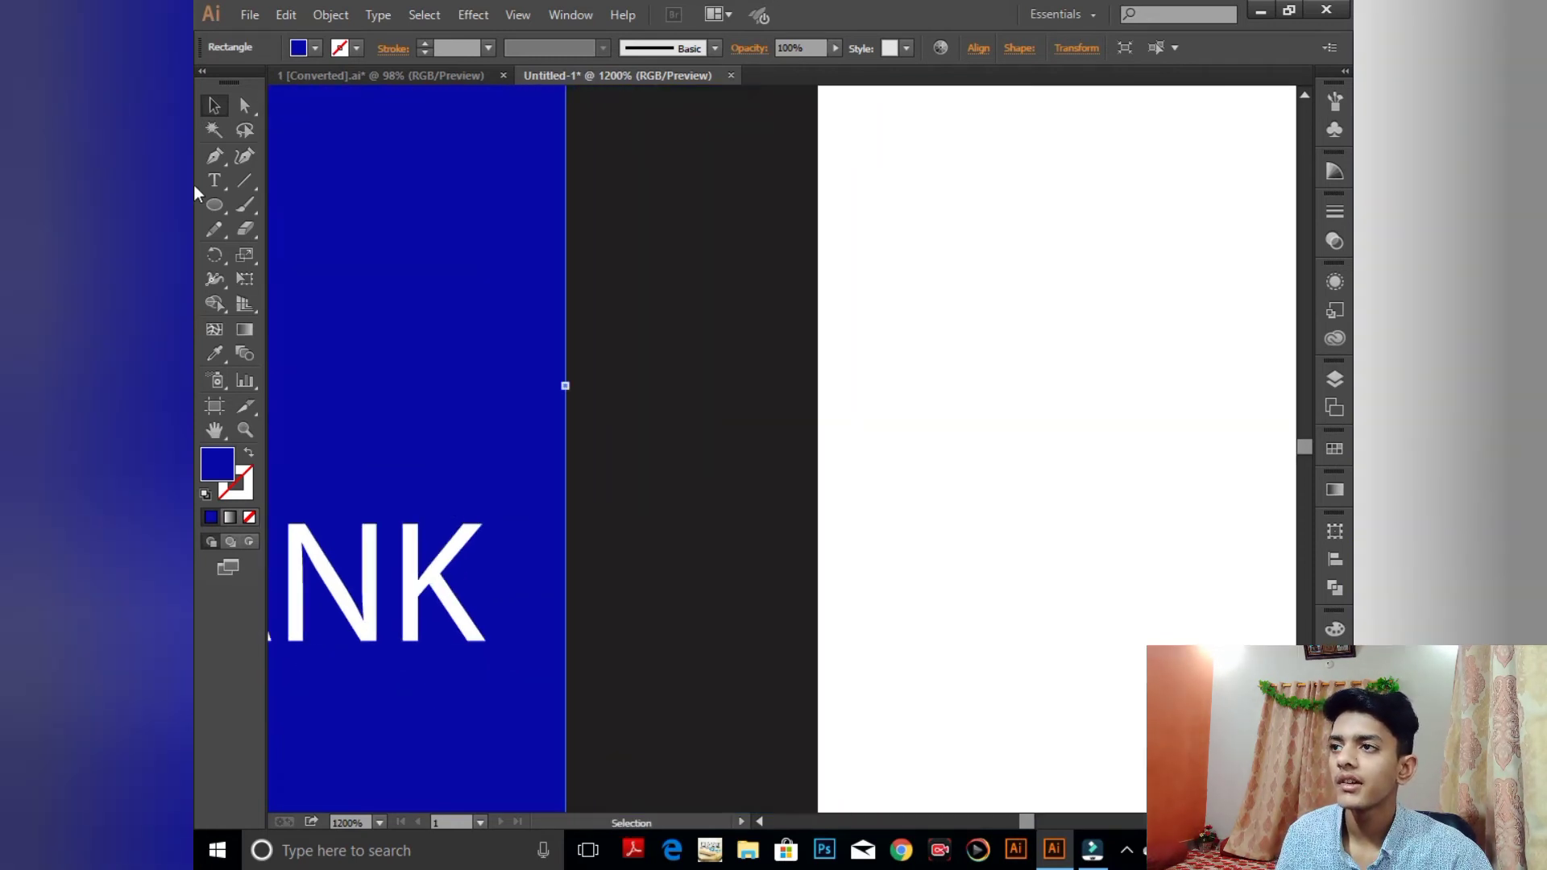
left_click(214, 181)
left_click(830, 357)
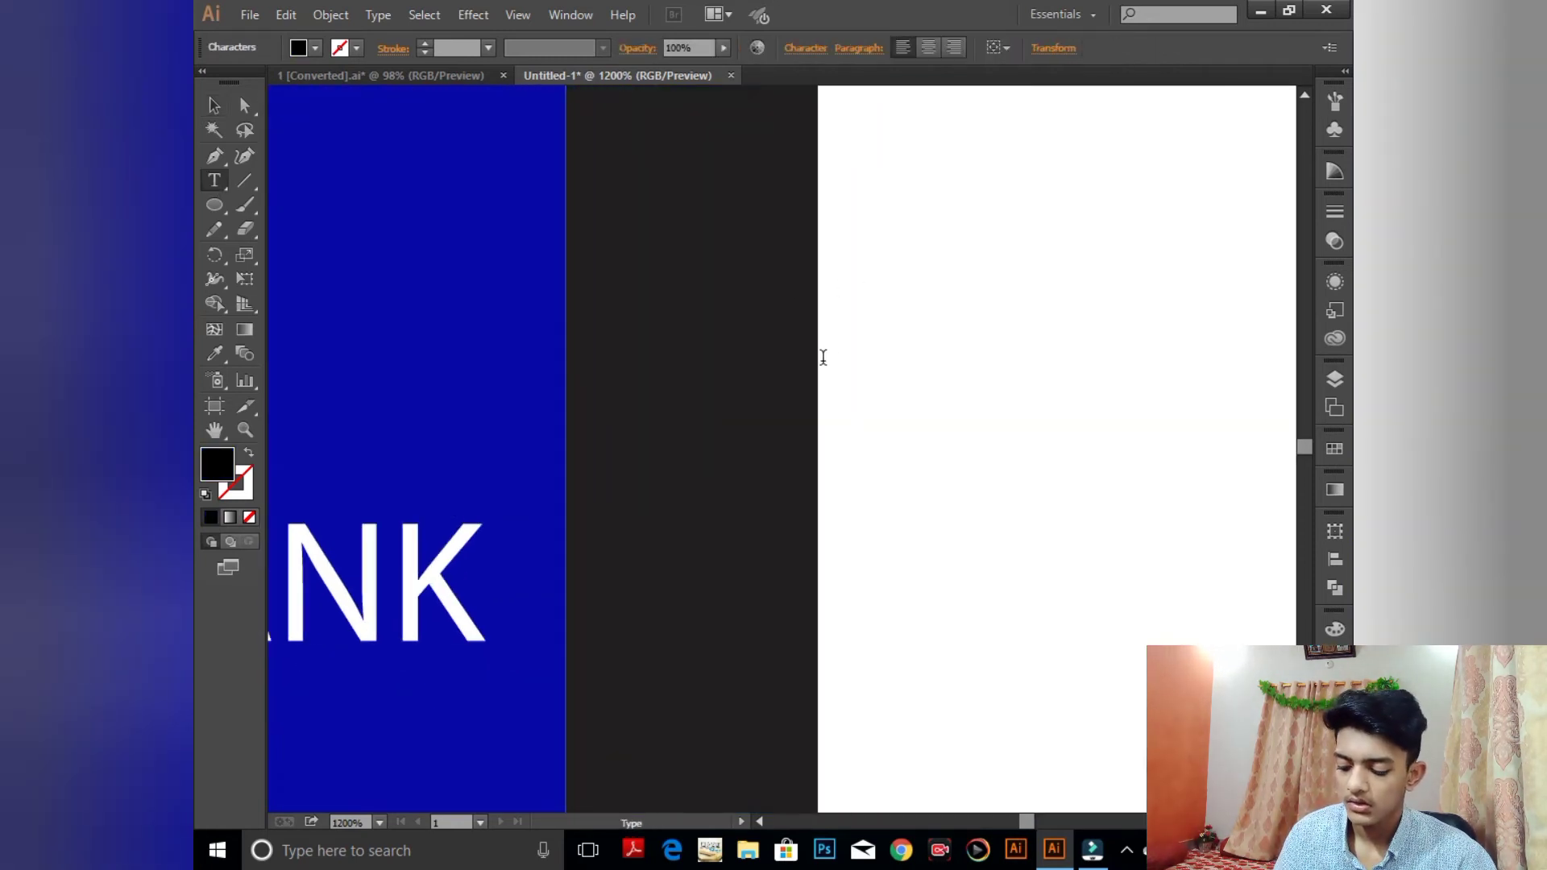
type("TM")
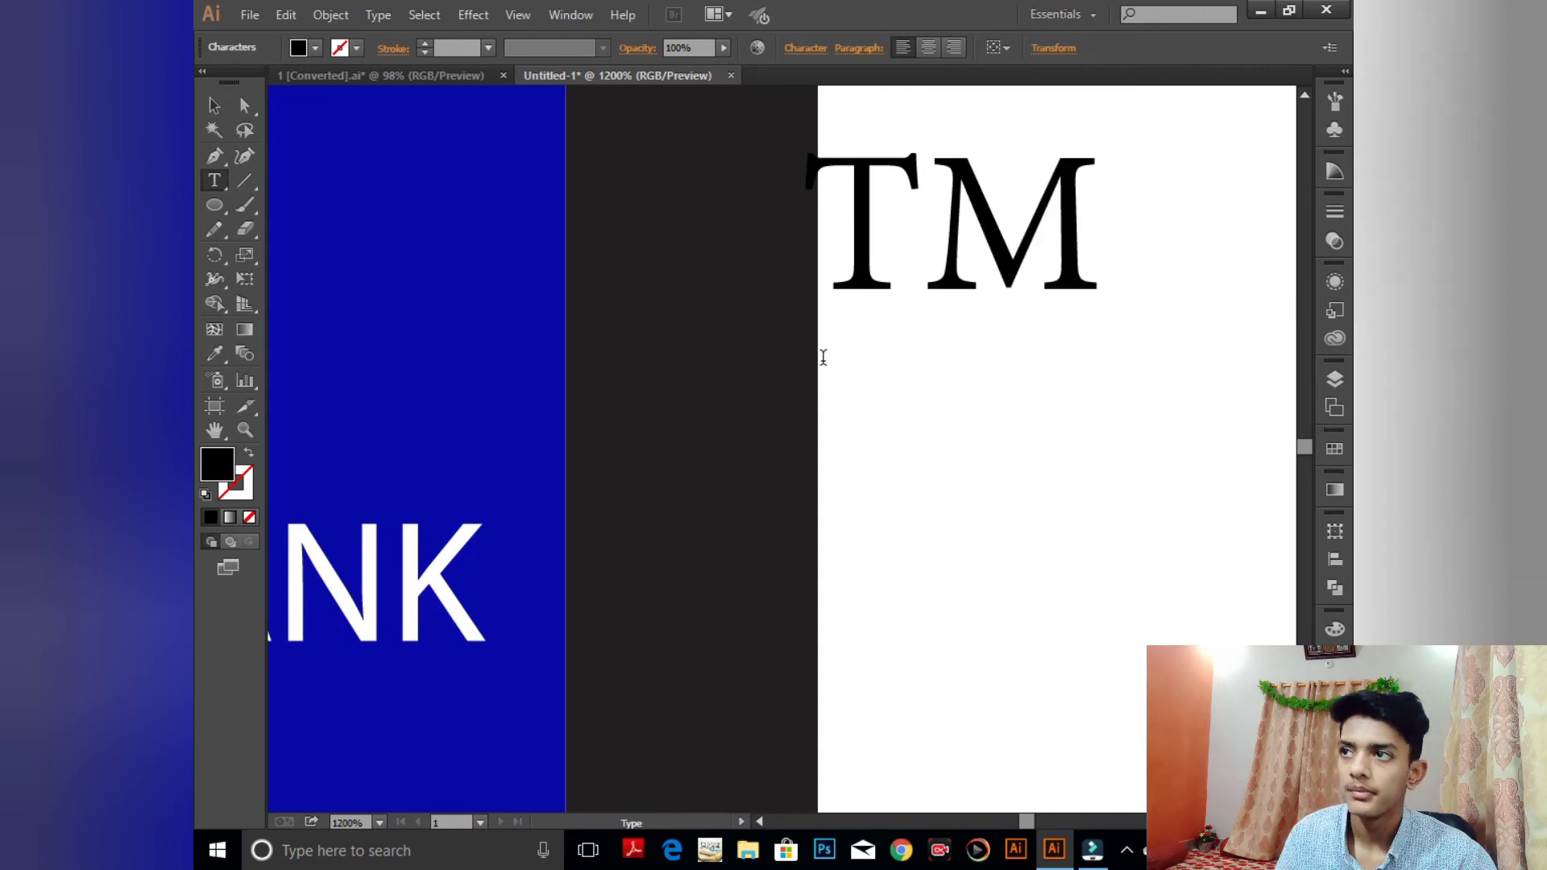
key("Escape")
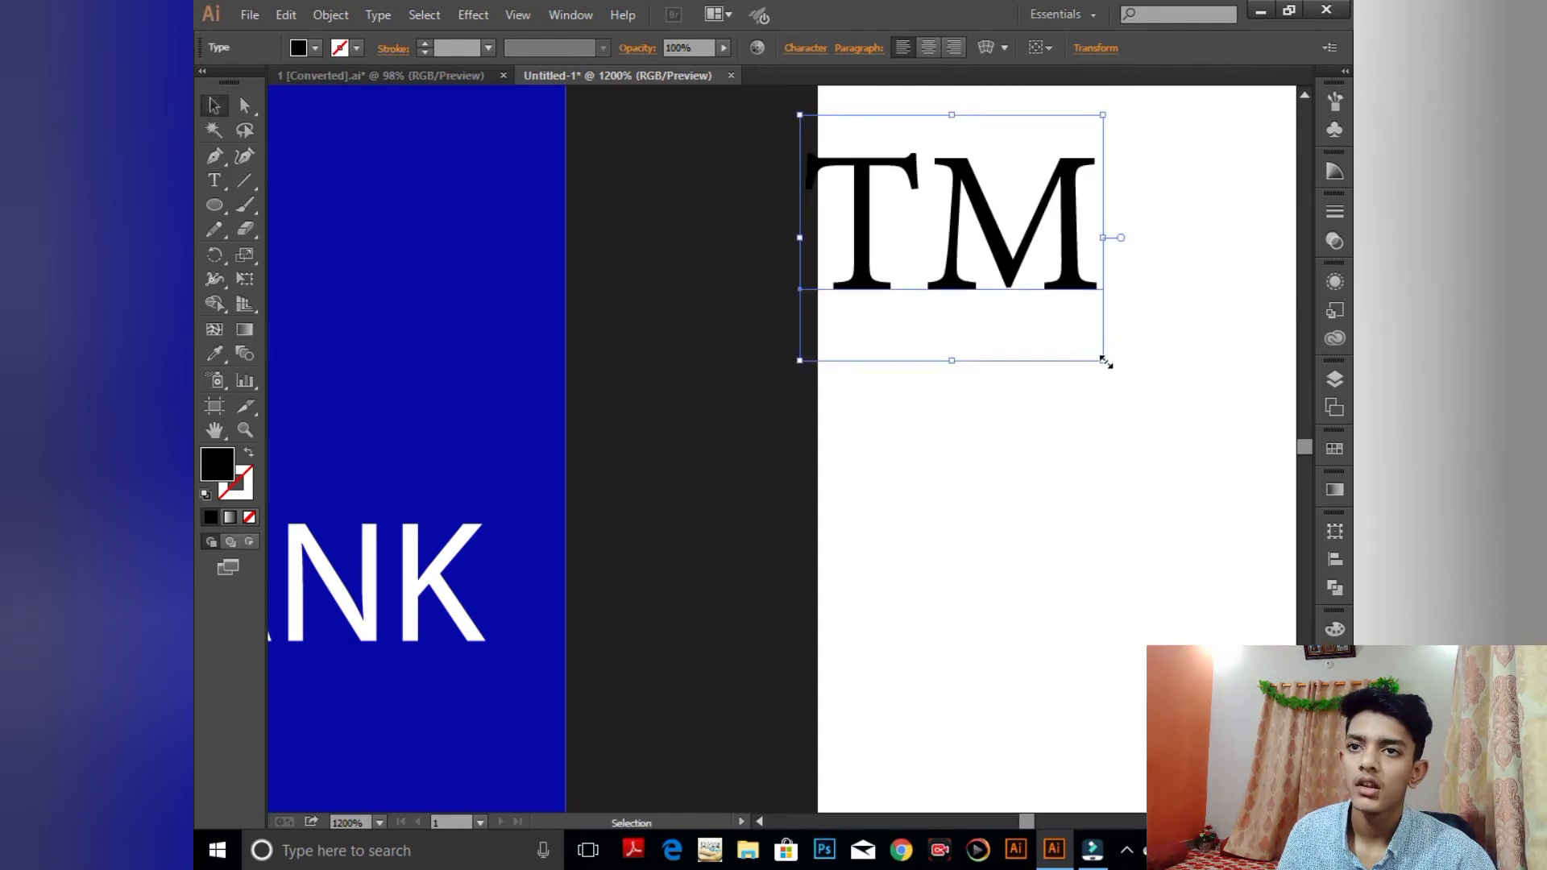
left_click_drag(1104, 360, 1016, 290)
- Move the TM onto the card, slightly smaller, at BANK's top right
left_click_drag(986, 234, 492, 445)
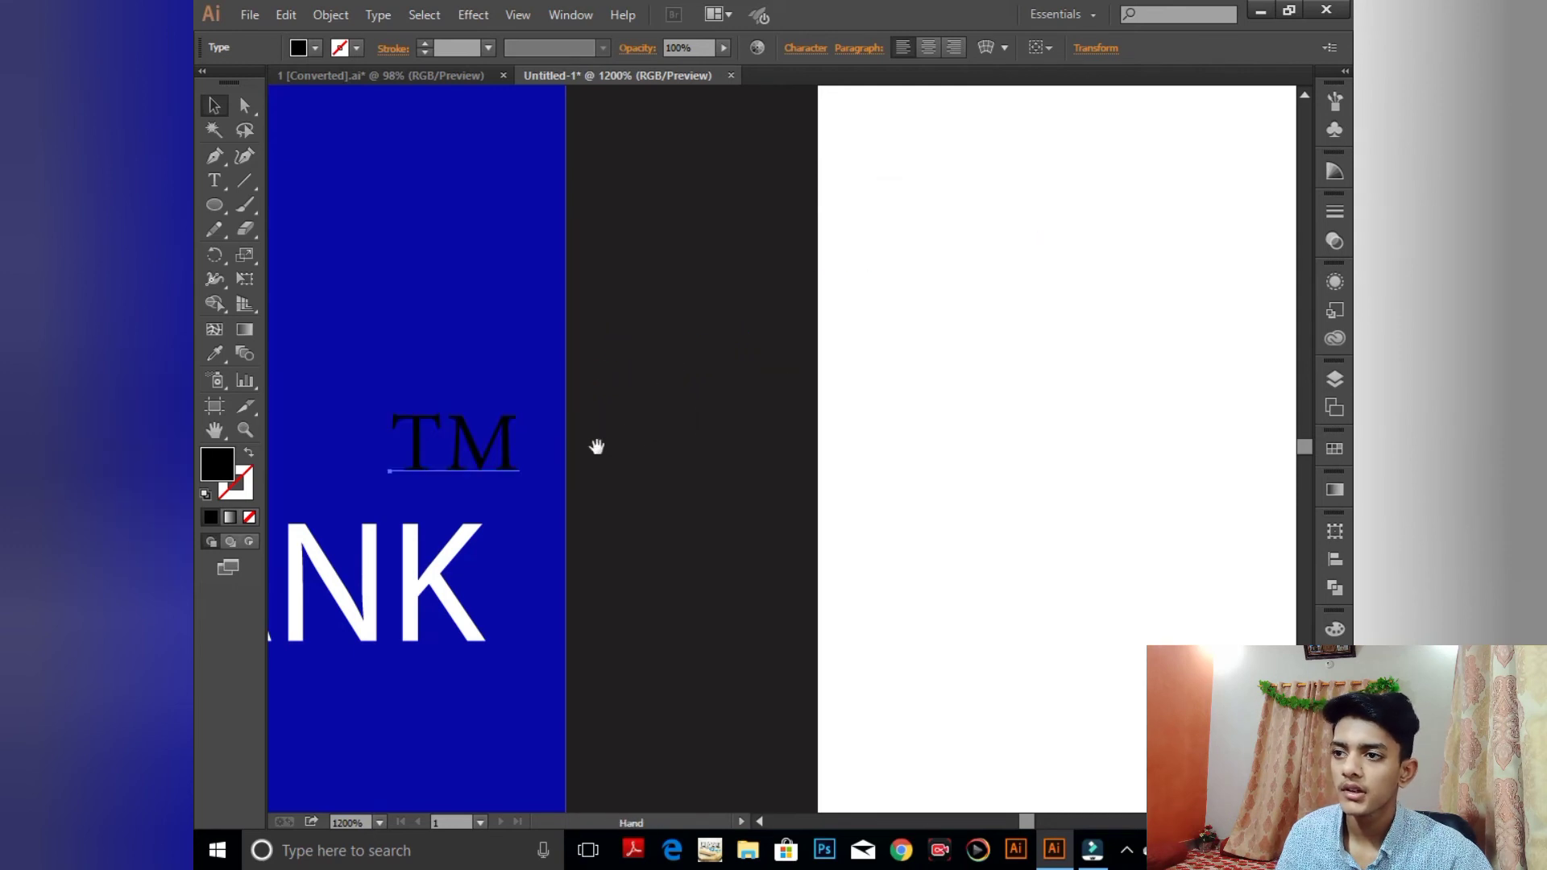
left_click_drag(594, 446, 819, 478)
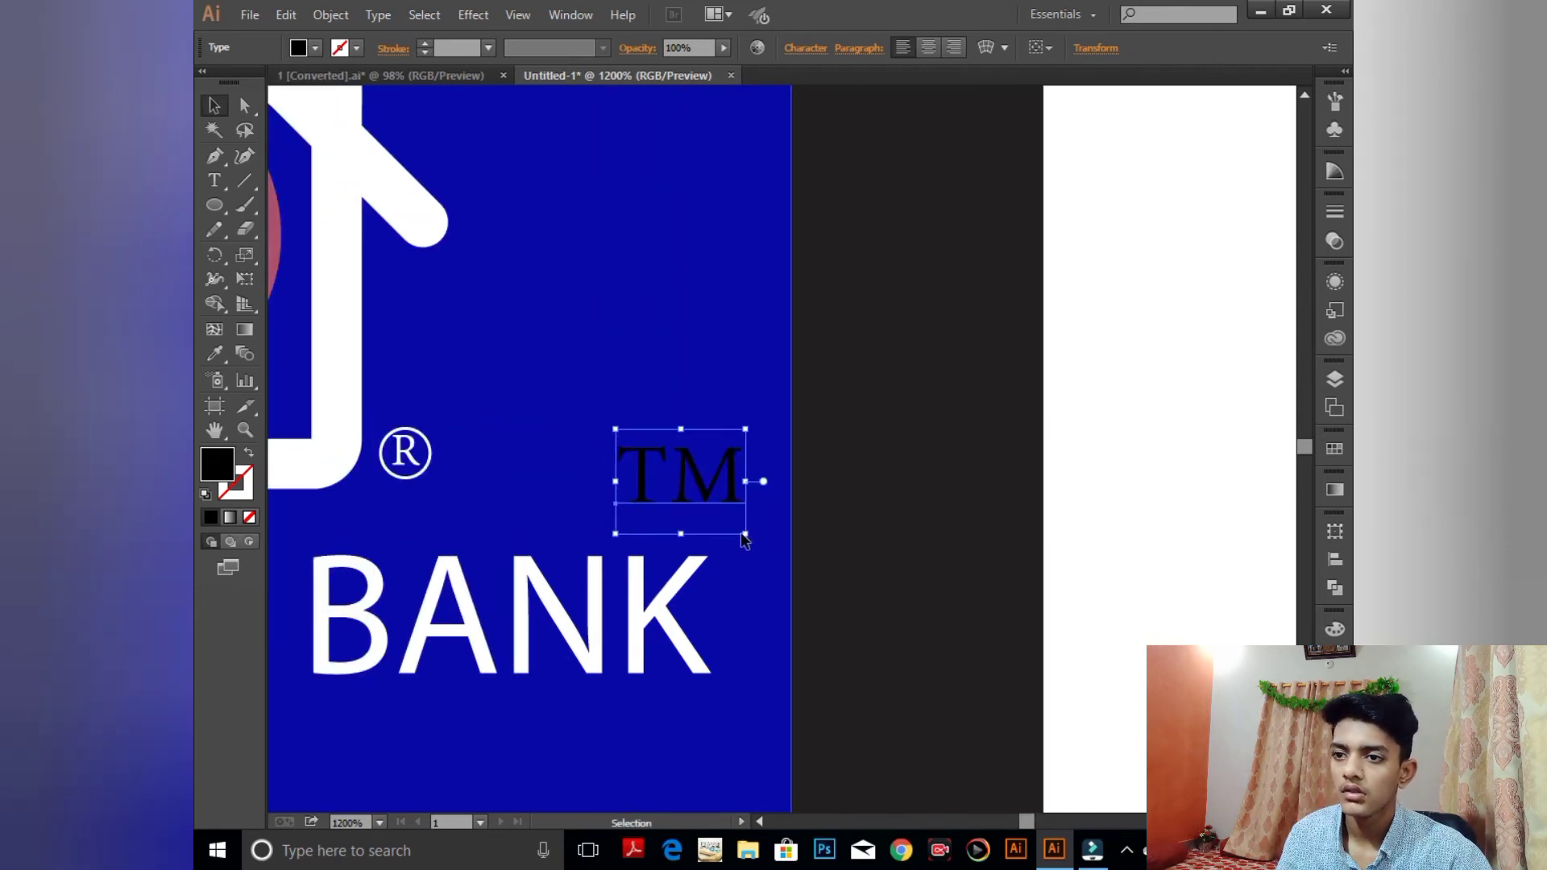
left_click_drag(745, 532, 741, 519)
key("Right")
key("Right")
key("Right")
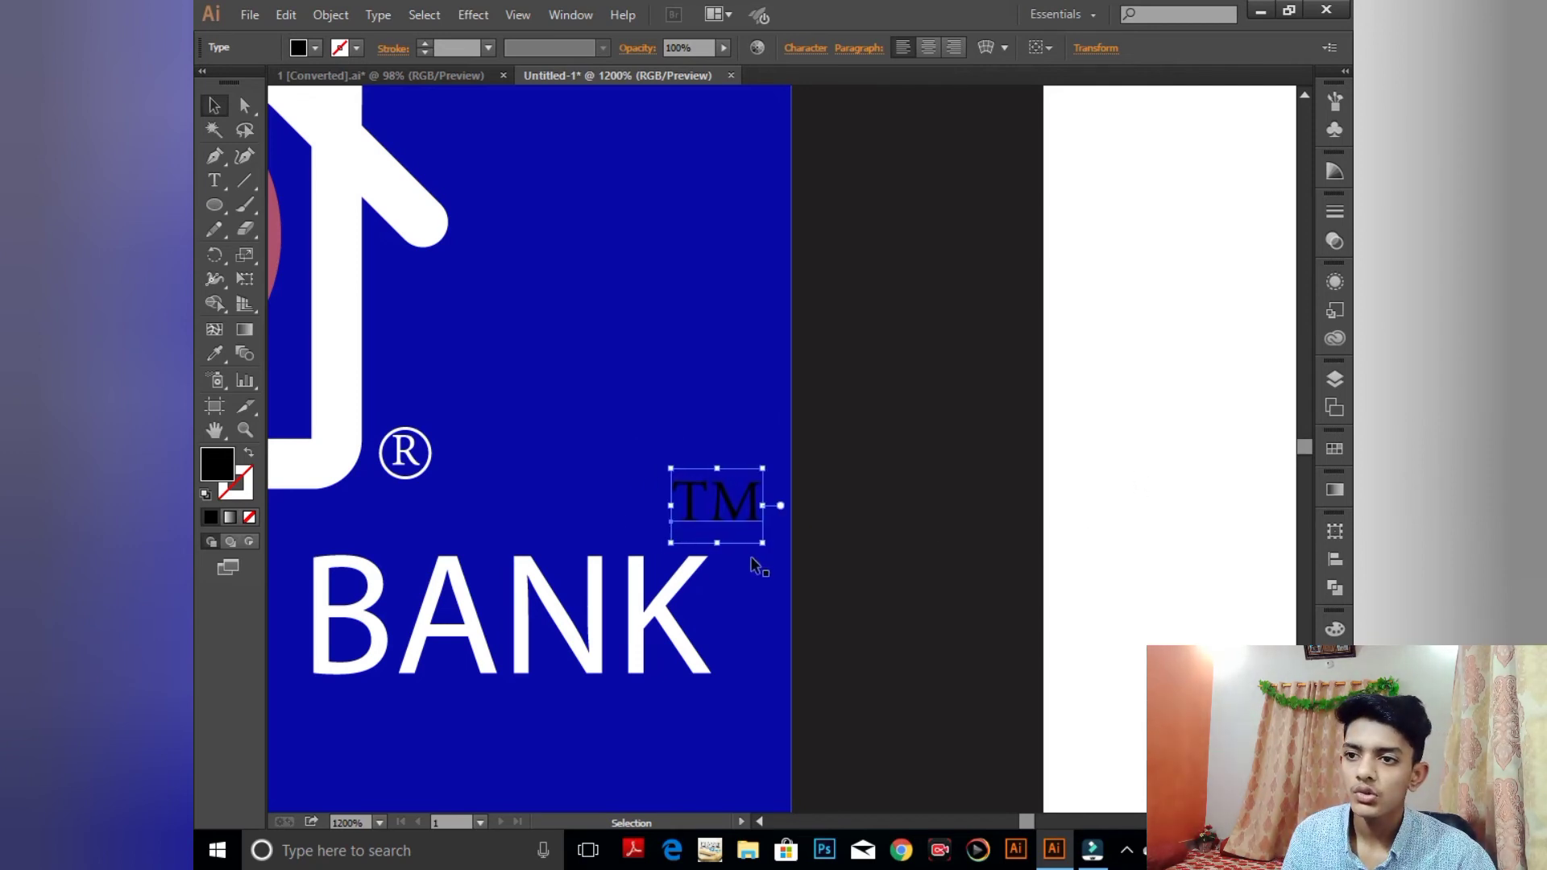
left_click_drag(747, 533, 768, 617)
mouse_move(767, 576)
left_mouse_down()
mouse_move(785, 606)
mouse_move(775, 589)
left_mouse_up()
- Give the TM text a white fill and zoom out to view the whole card
left_click(1144, 524)
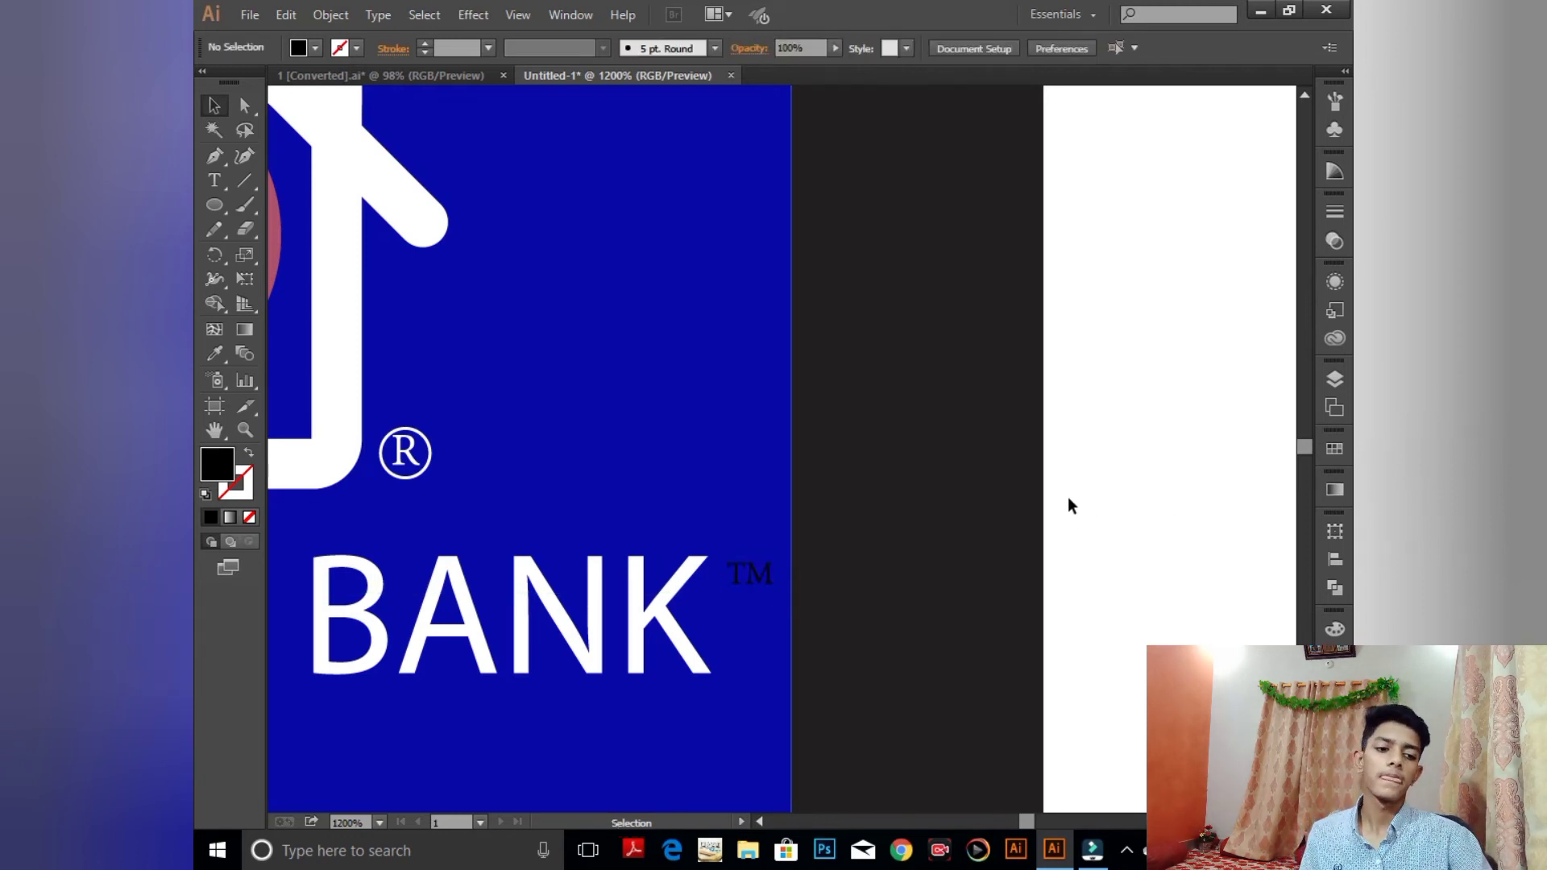
left_click(754, 577)
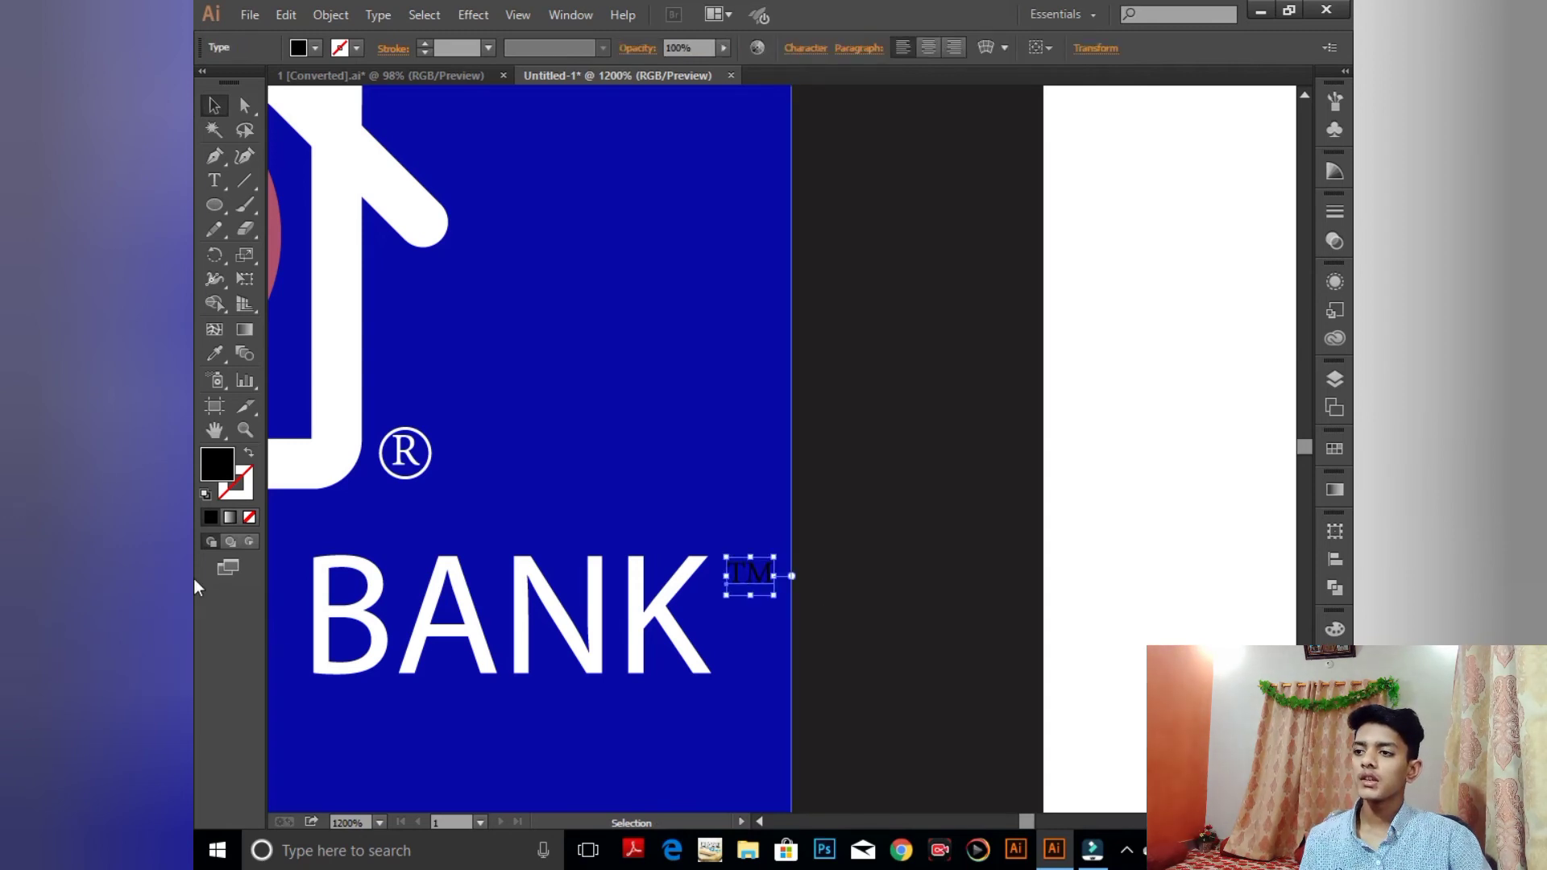
left_click(204, 495)
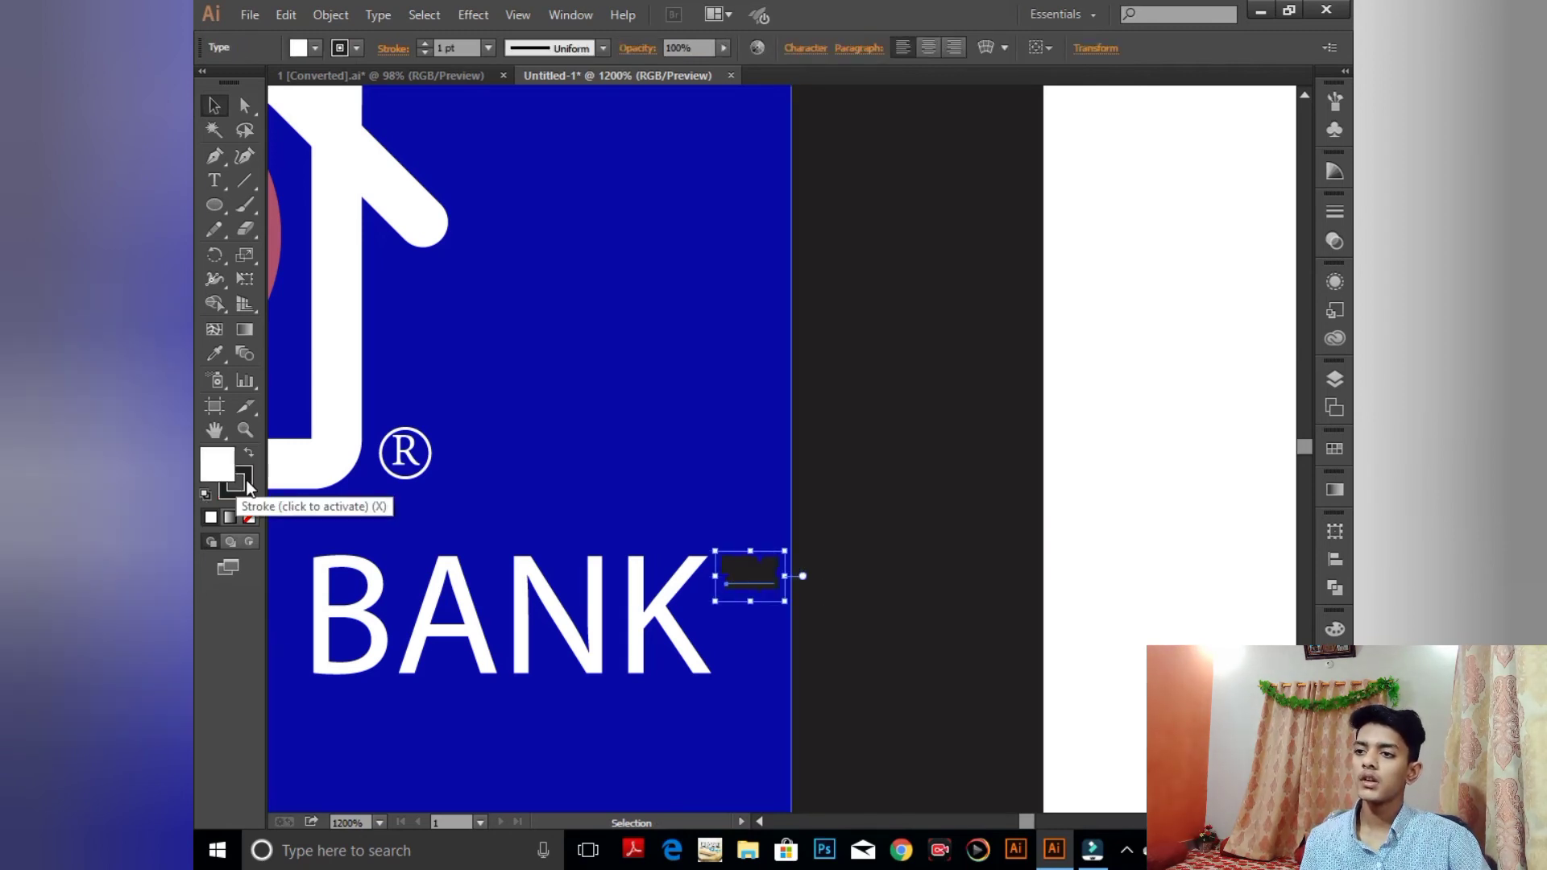
left_click(238, 491)
left_click(228, 464)
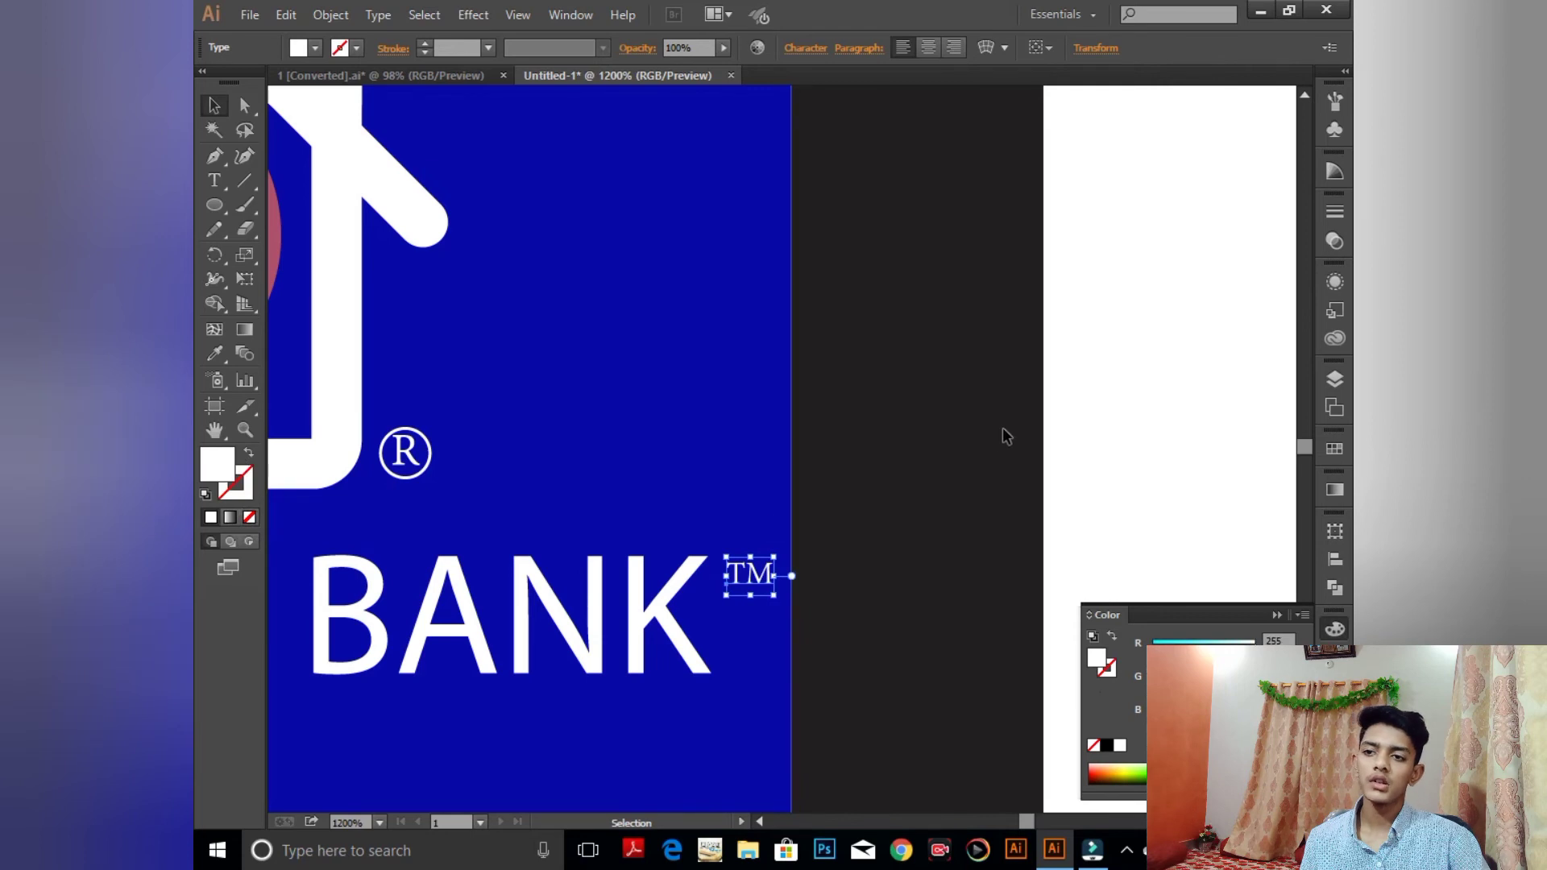
left_click(1034, 427)
left_click(1275, 613)
key("space")
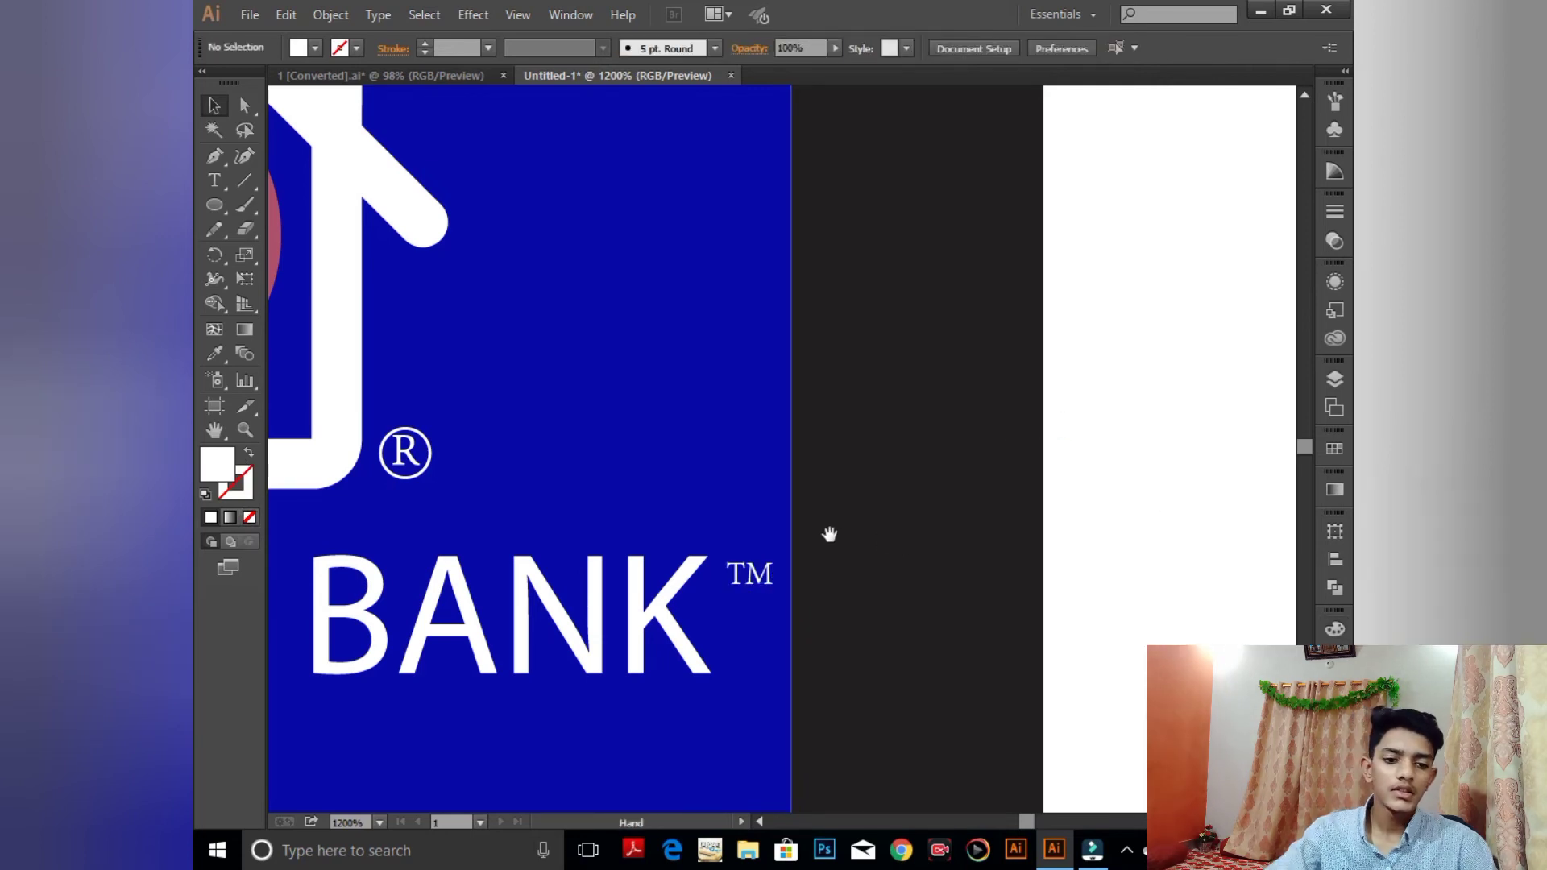
key("space")
left_click_drag(676, 630, 627, 291)
key("ctrl+minus")
key("ctrl+minus")
key("ctrl+minus")
key("ctrl+minus")
key("ctrl+minus")
key("ctrl+minus")
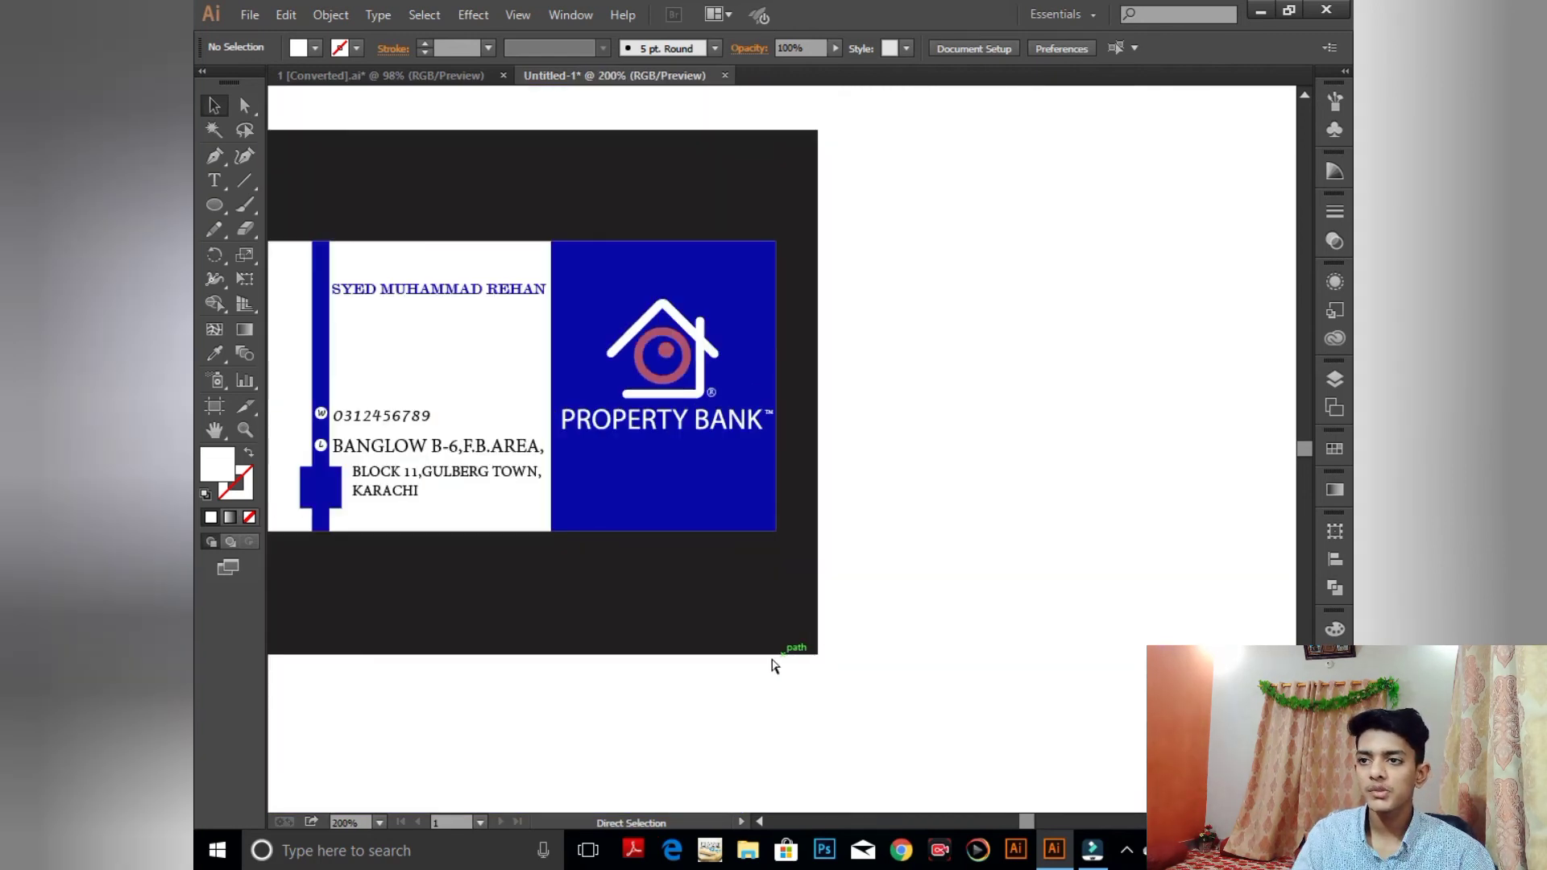
- Centre the card in view and pick its corner anchor points with Direct Selection
key("space")
left_click_drag(713, 464, 768, 542)
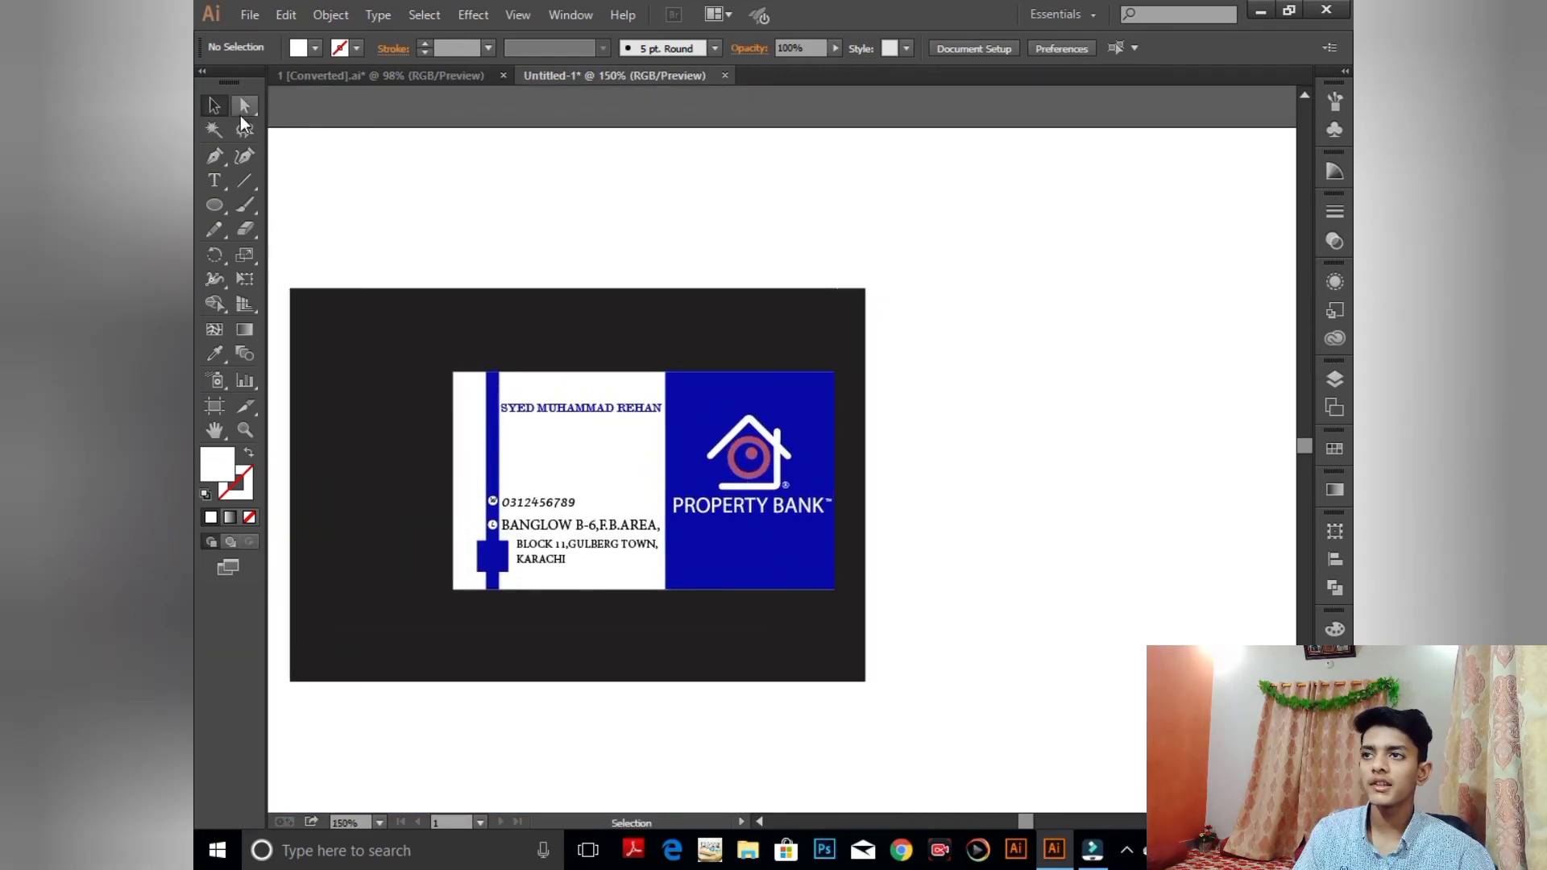
left_click(242, 109)
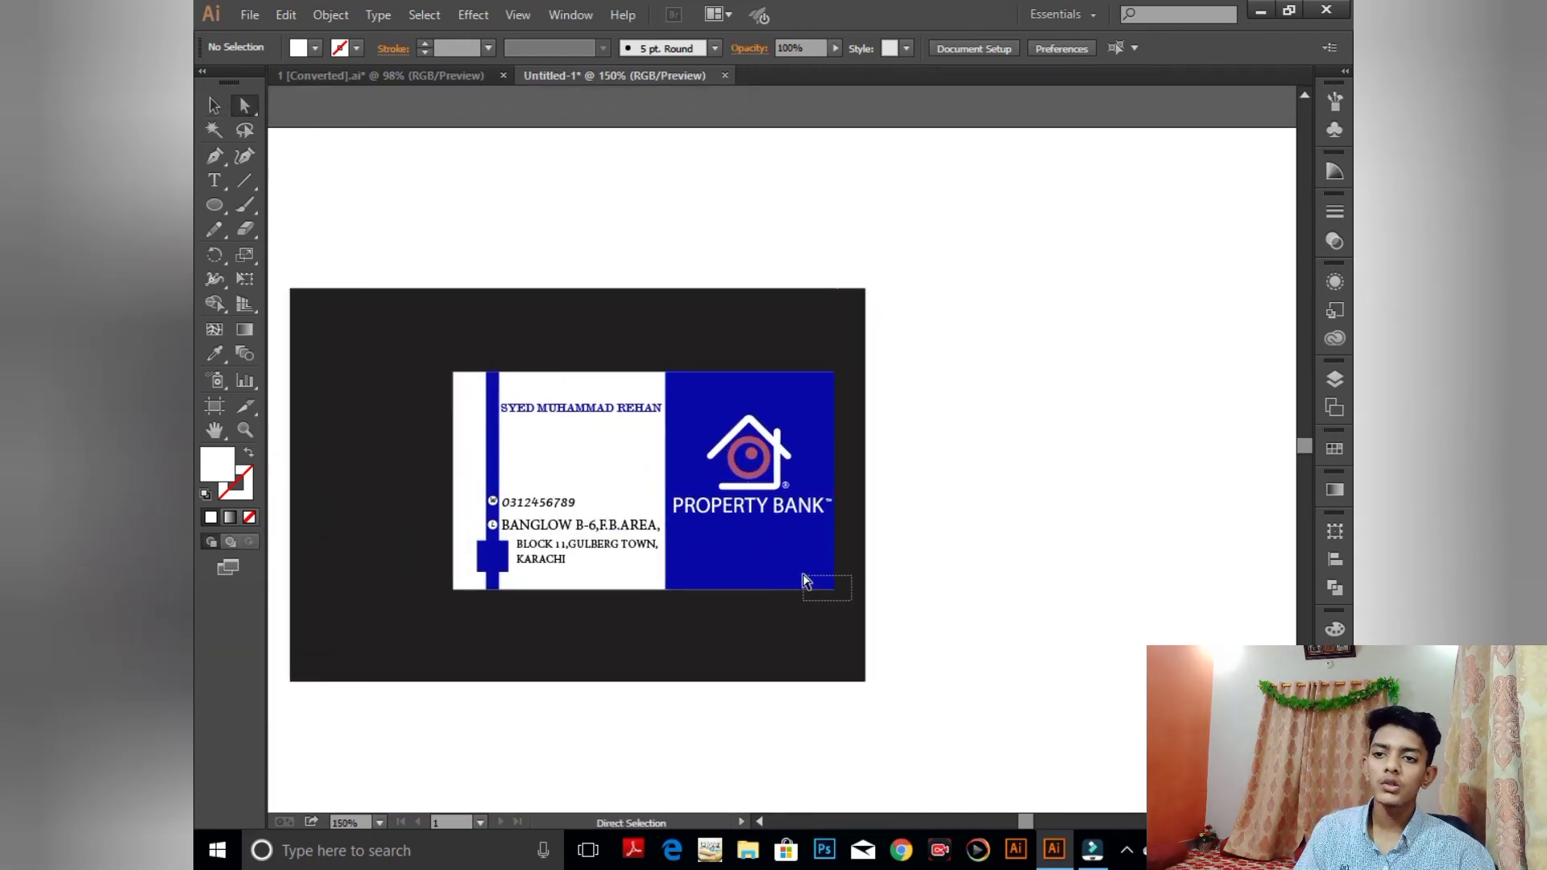
left_click_drag(805, 580, 804, 577)
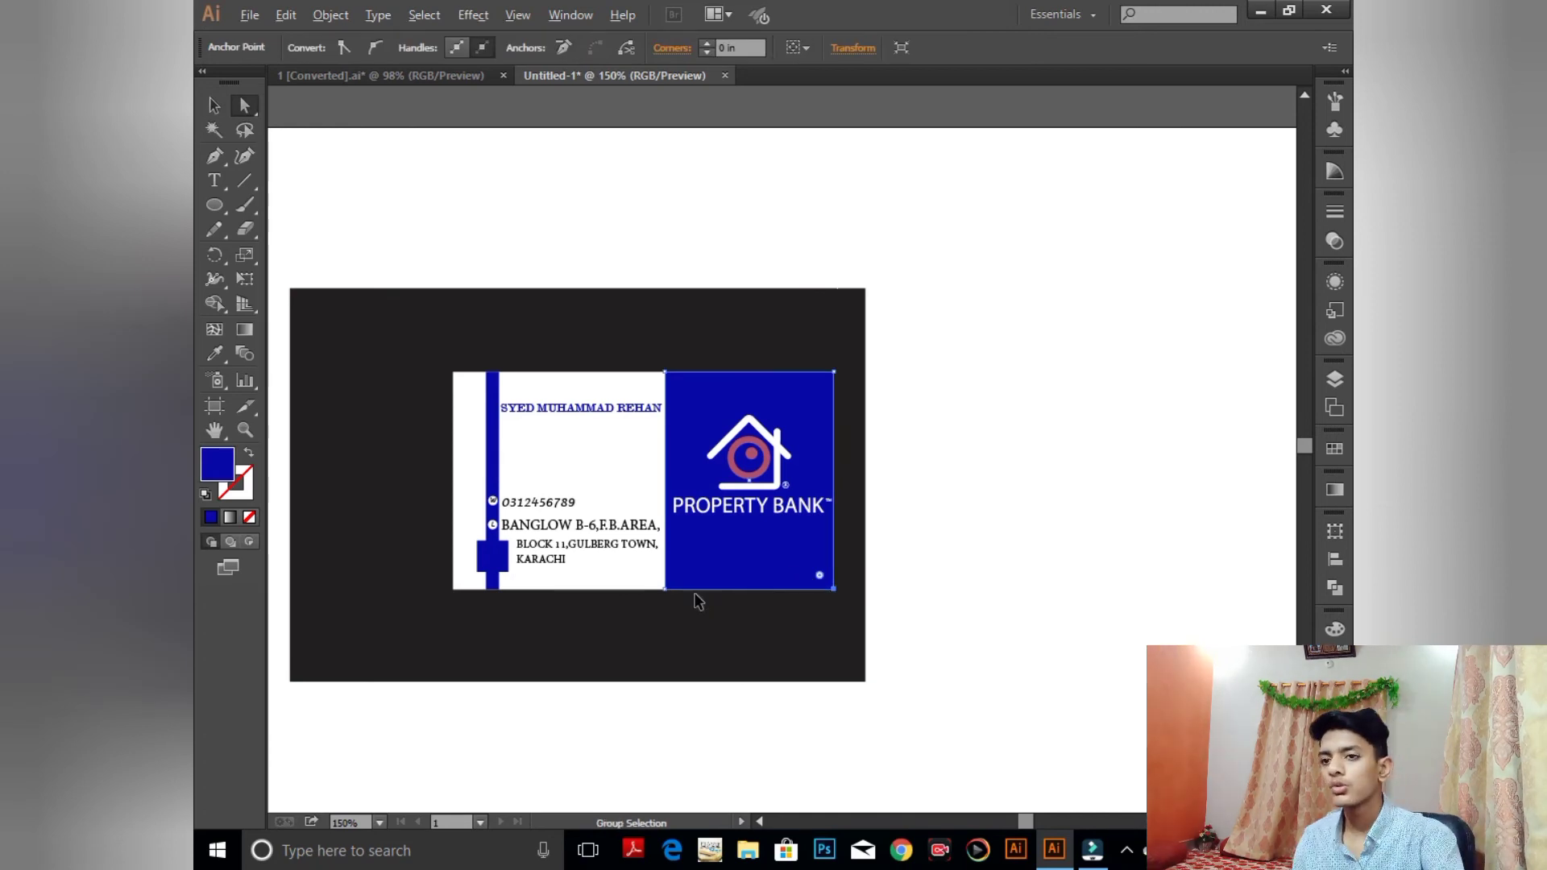
key("ctrl+a")
left_click(1002, 506)
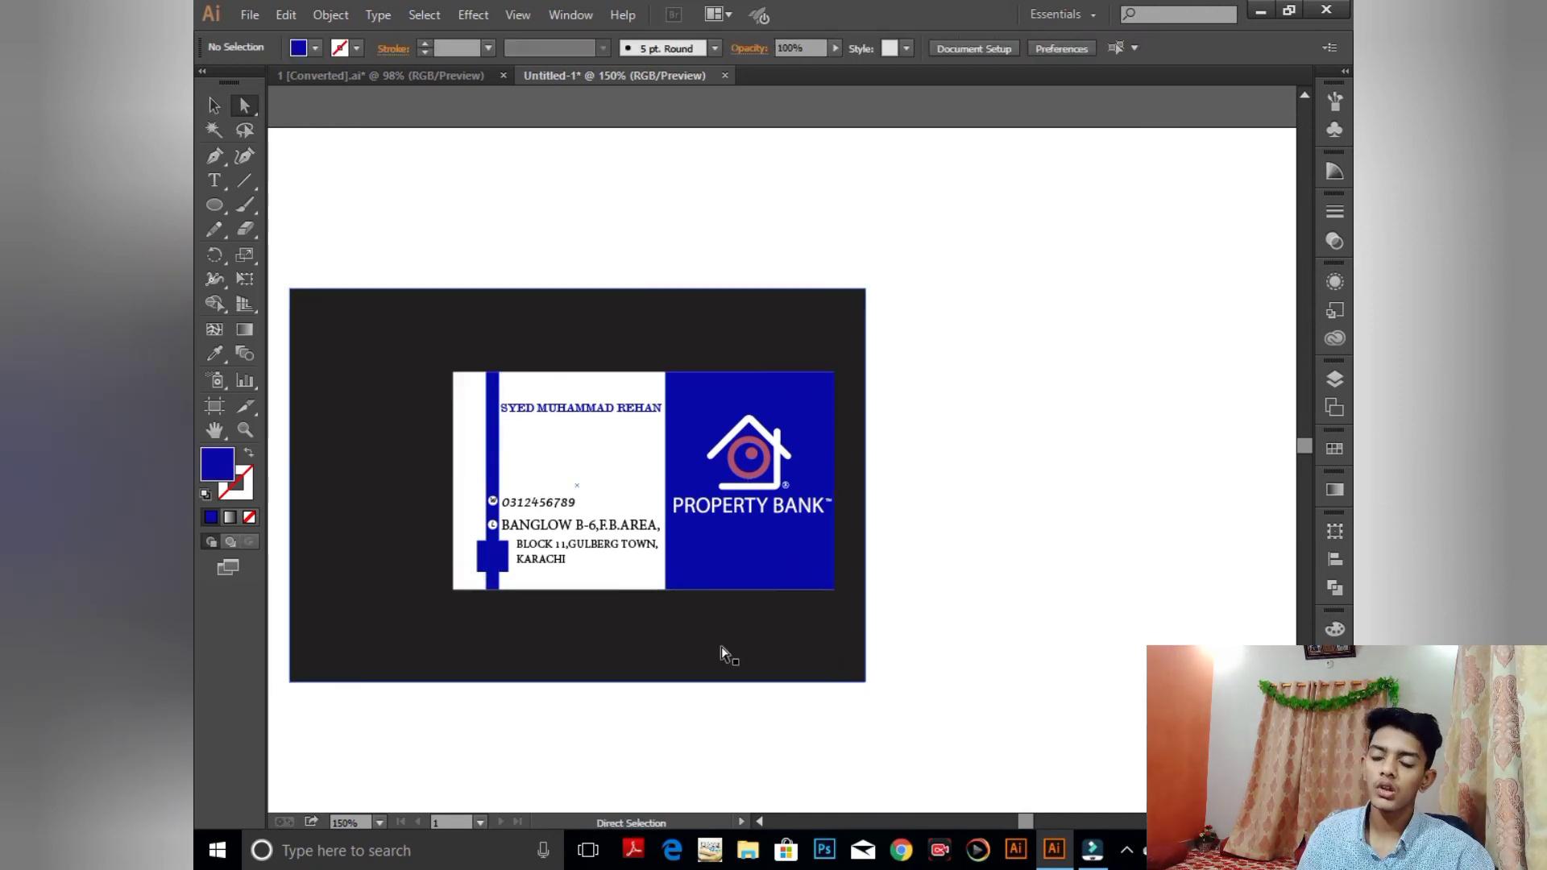
left_click(727, 652)
key("ctrl+shift+a")
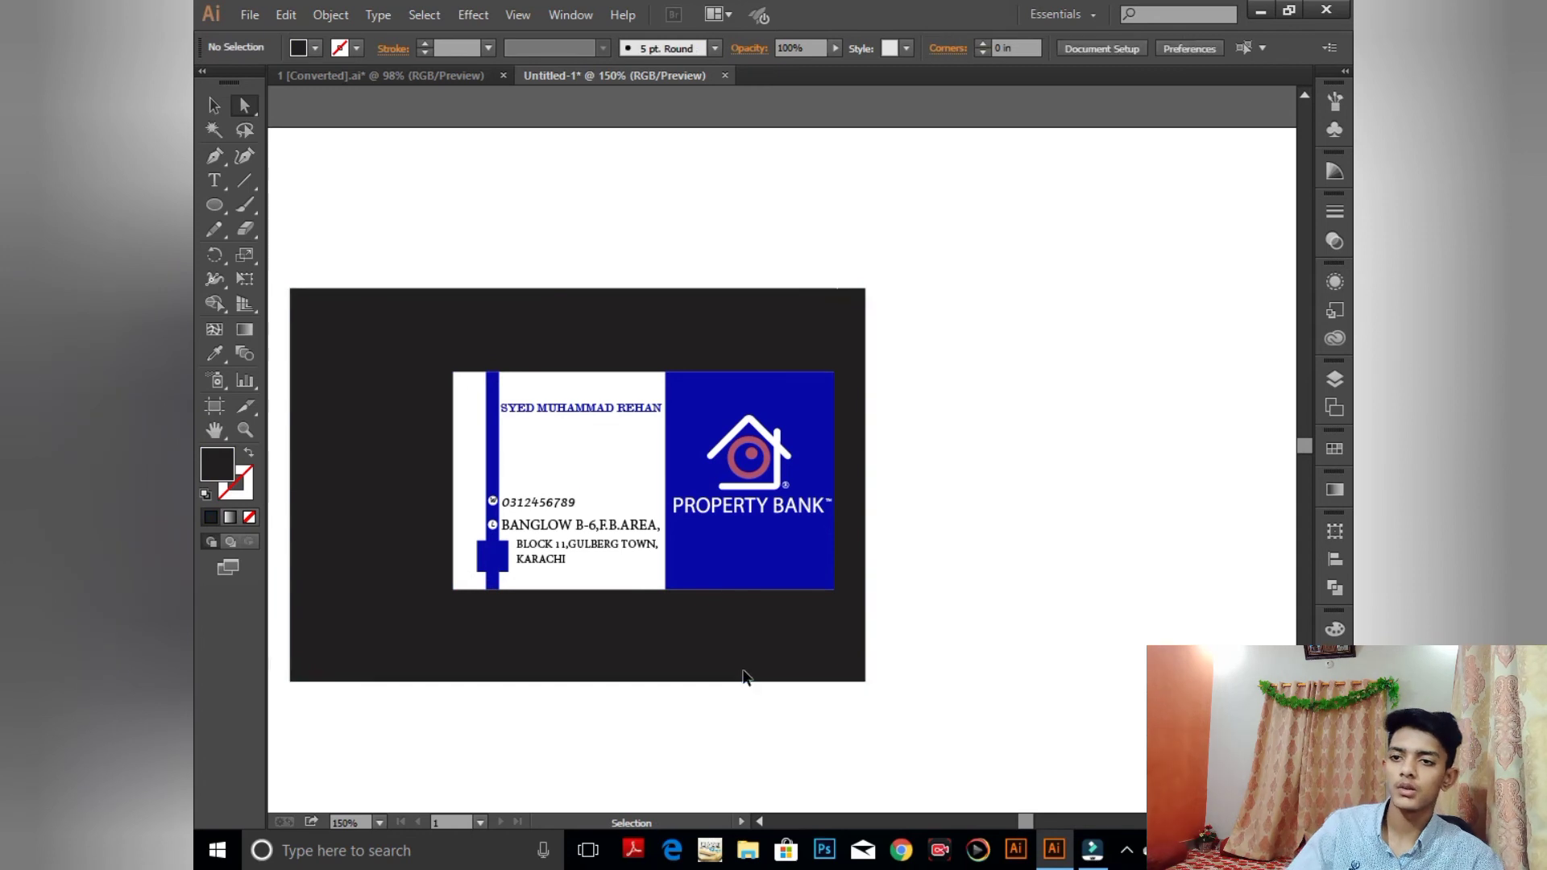
left_click(831, 591)
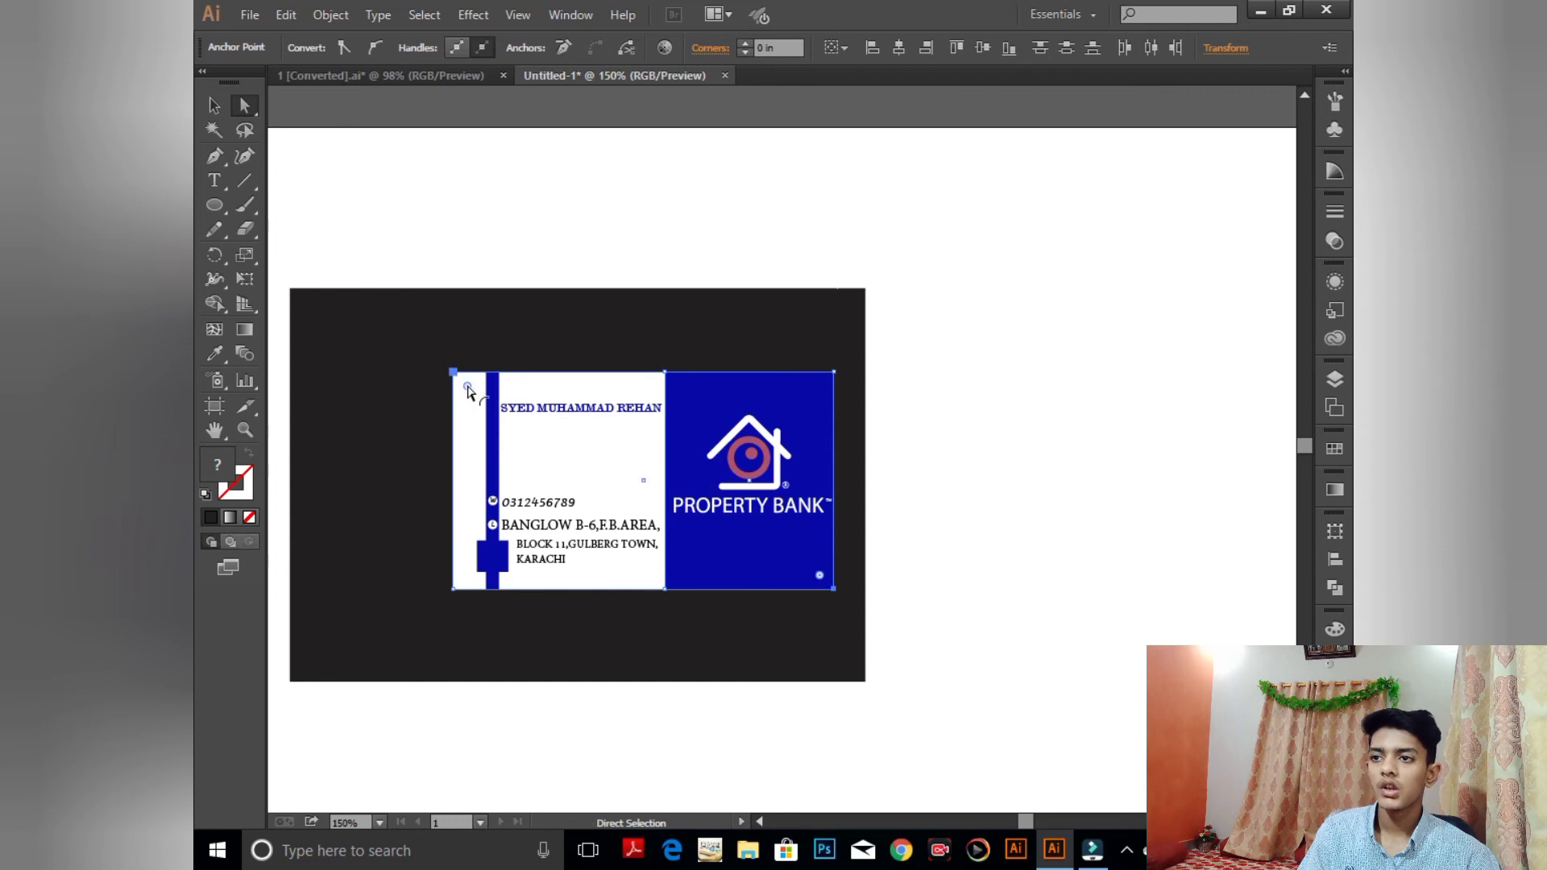
- Drag the live corner widget inward to round the top-left and bottom-right corners
mouse_move(468, 391)
left_mouse_down()
mouse_move(497, 438)
mouse_move(479, 403)
left_mouse_up()
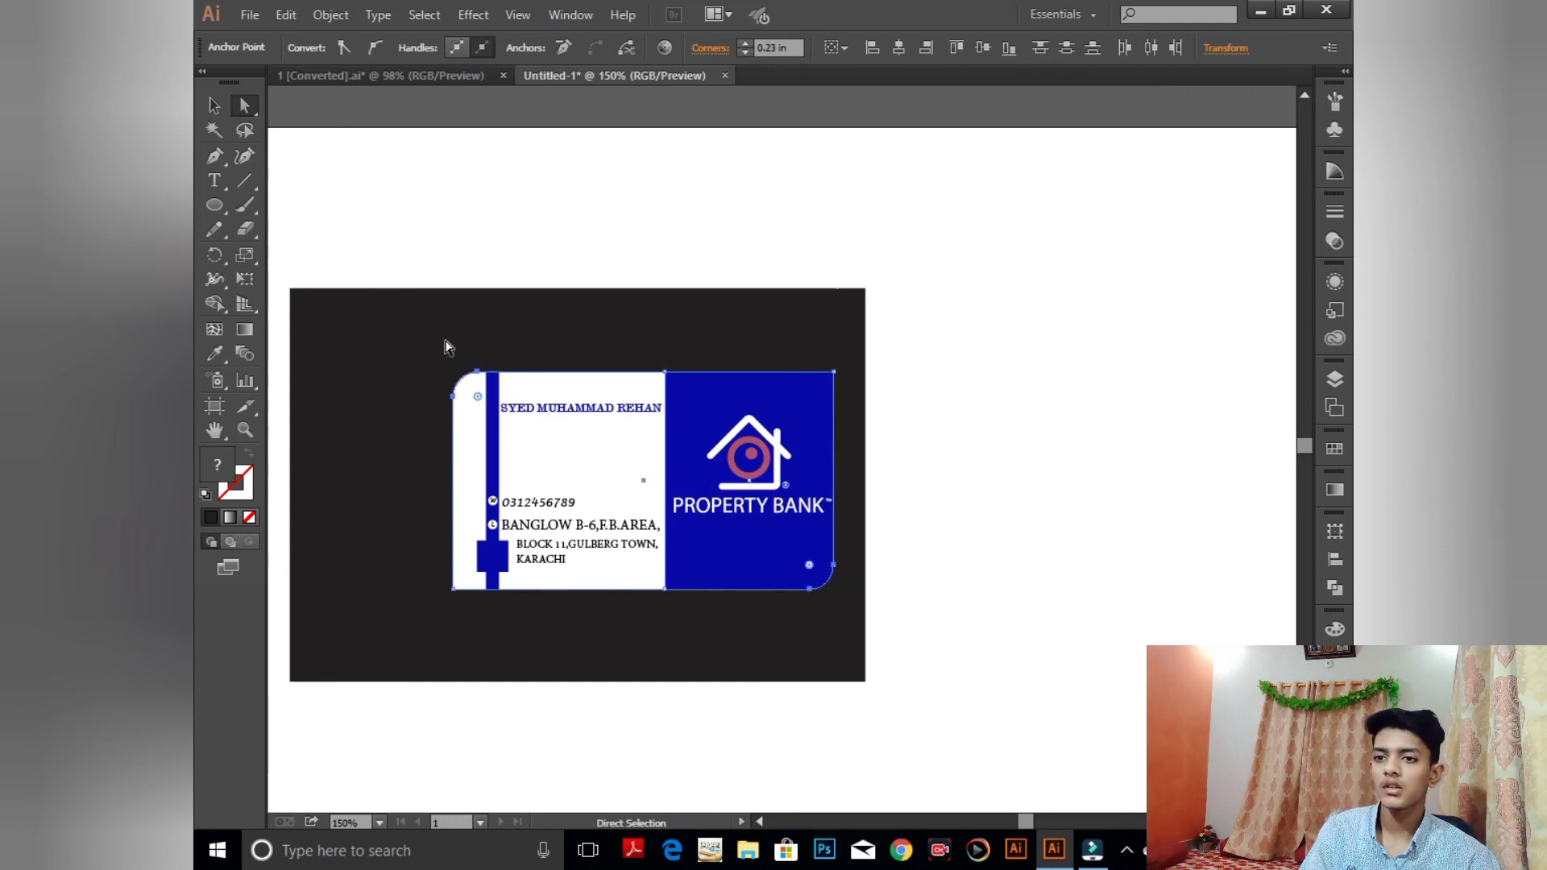
left_click(476, 304)
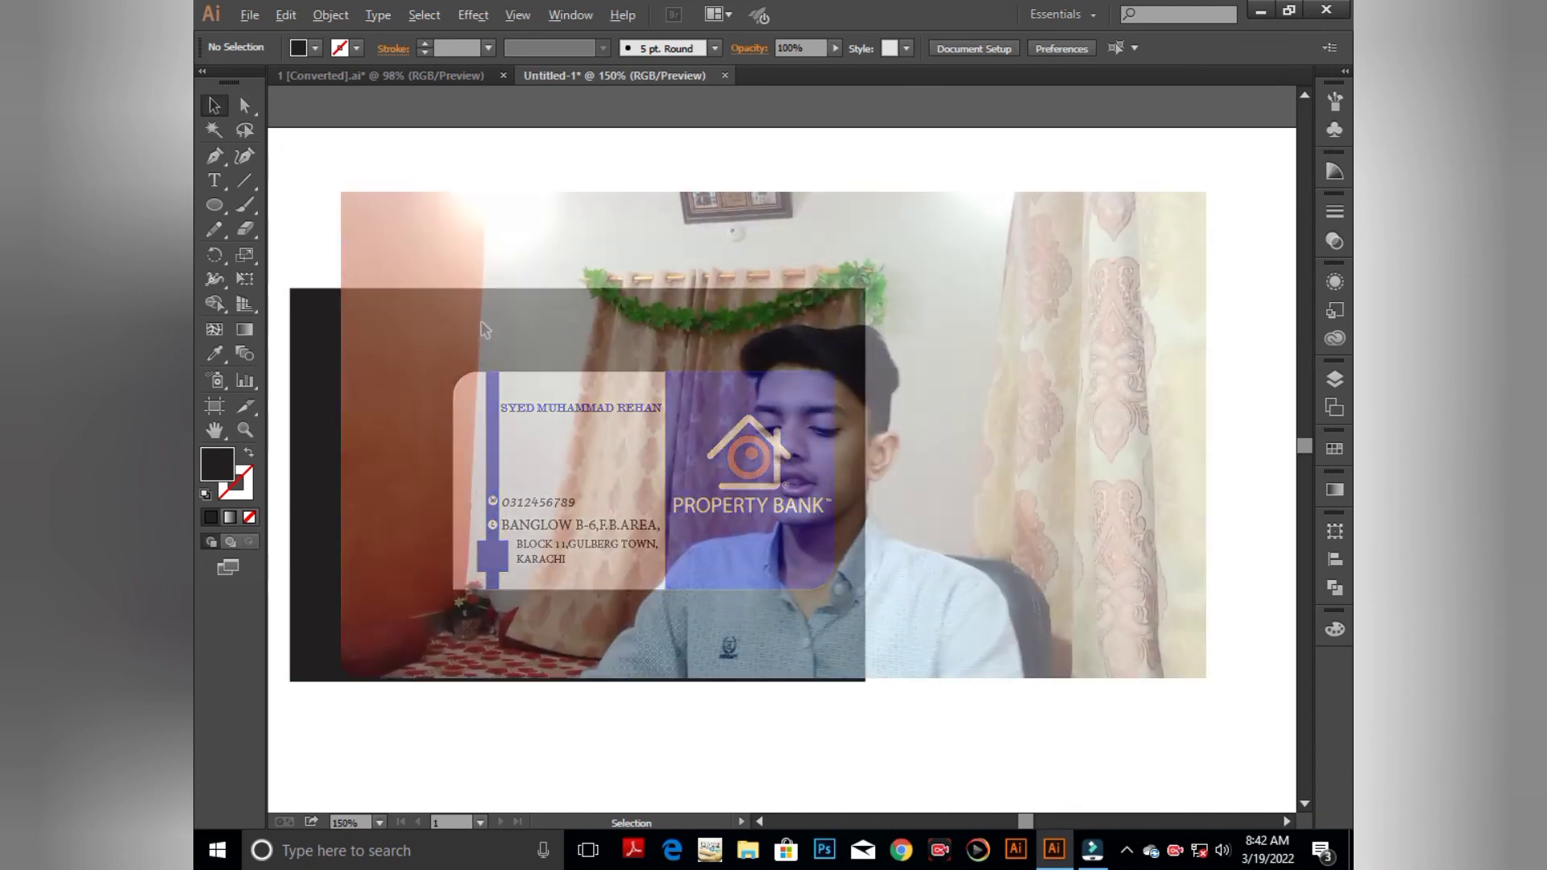
left_click(578, 485)
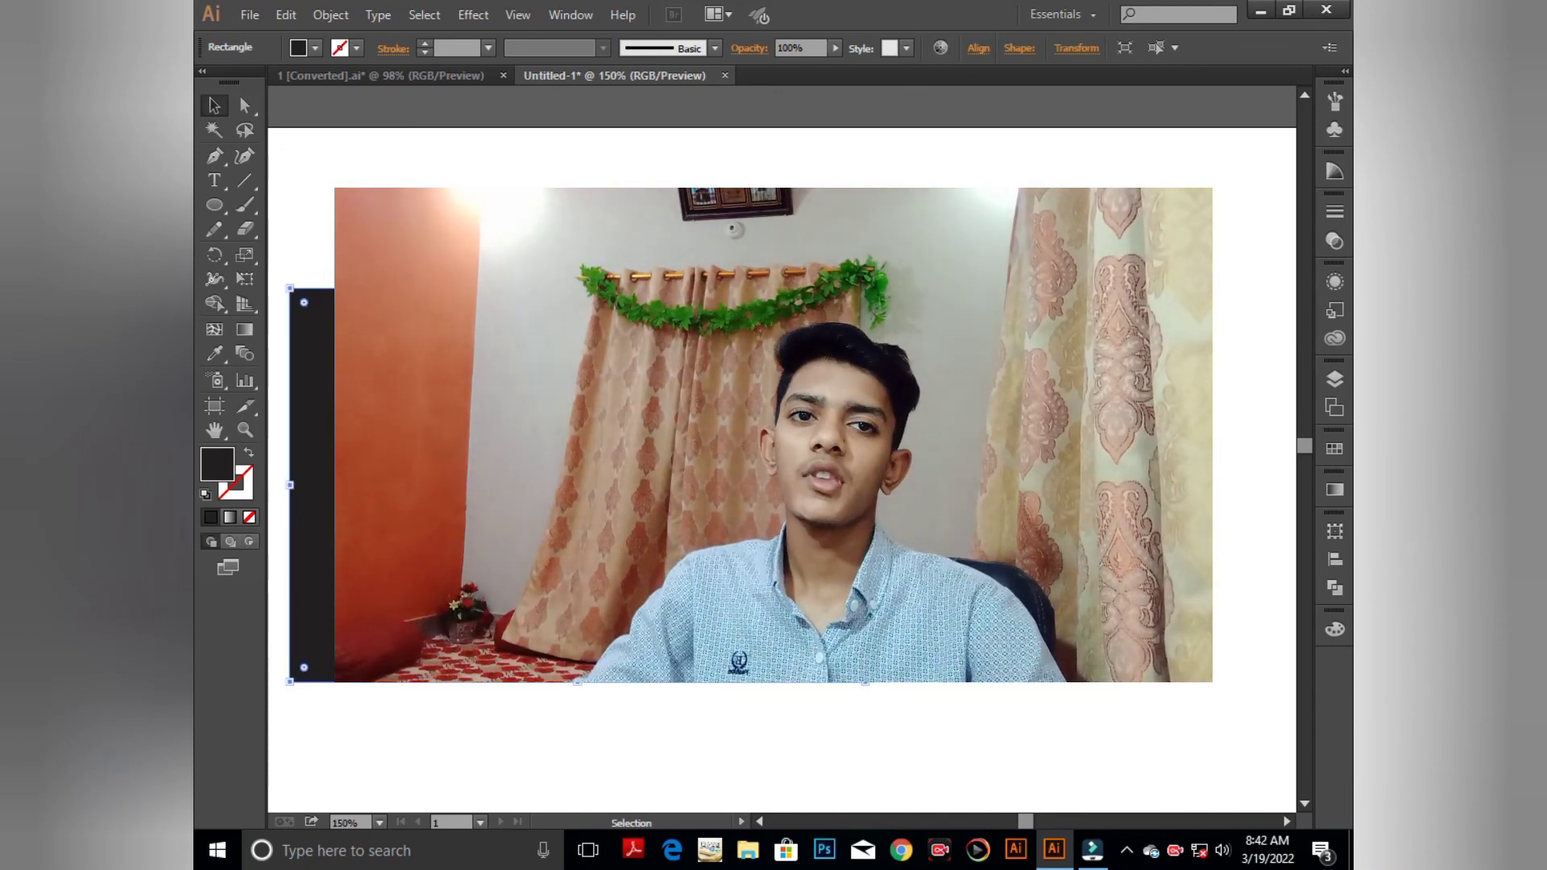
key("ctrl+shift+a")
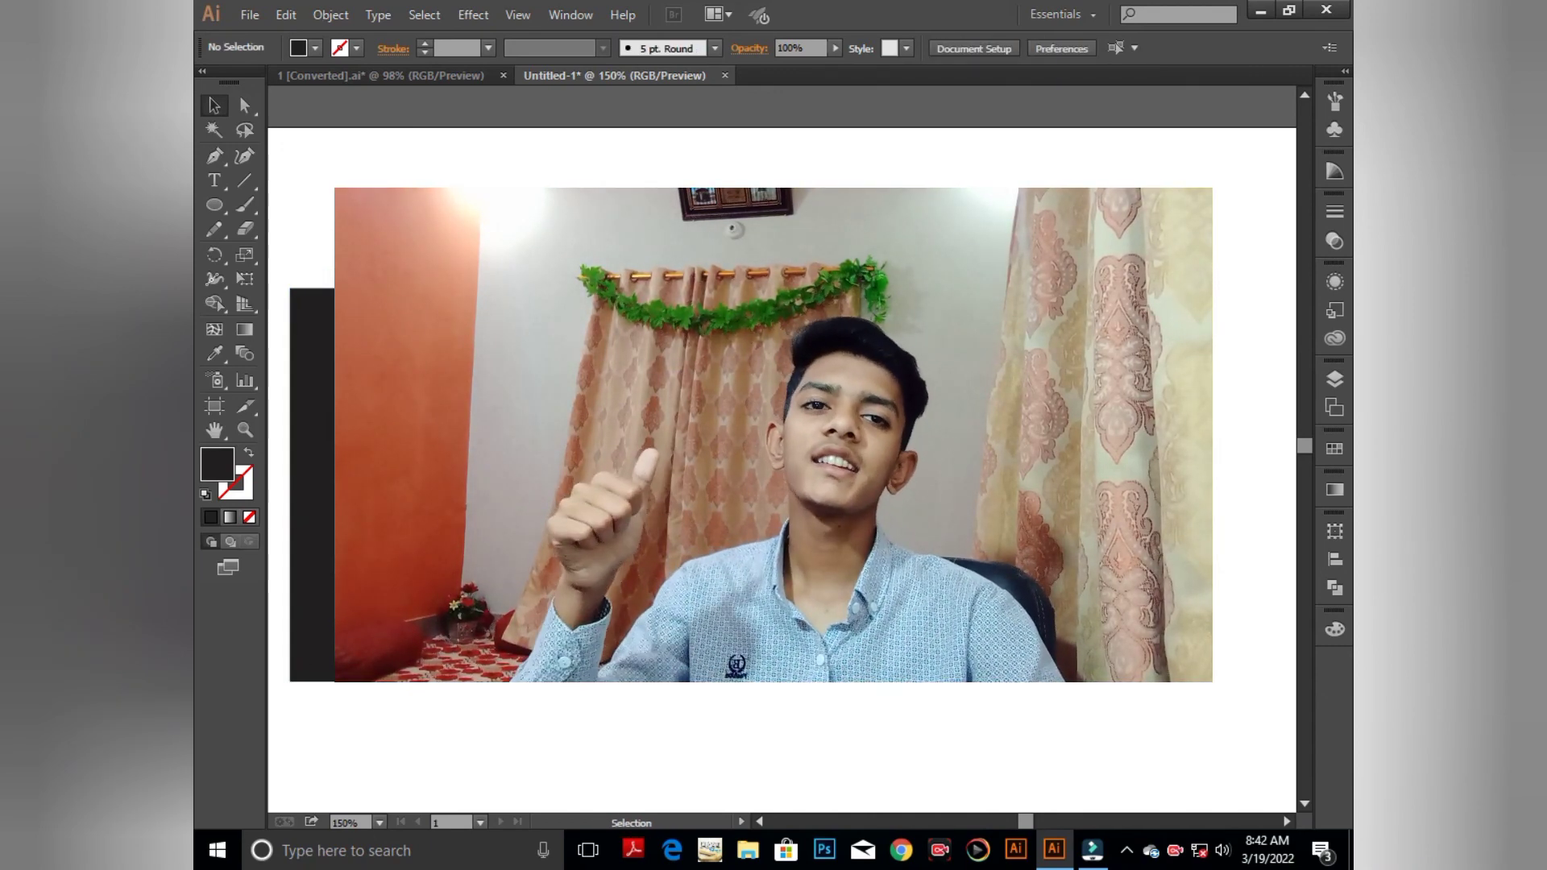